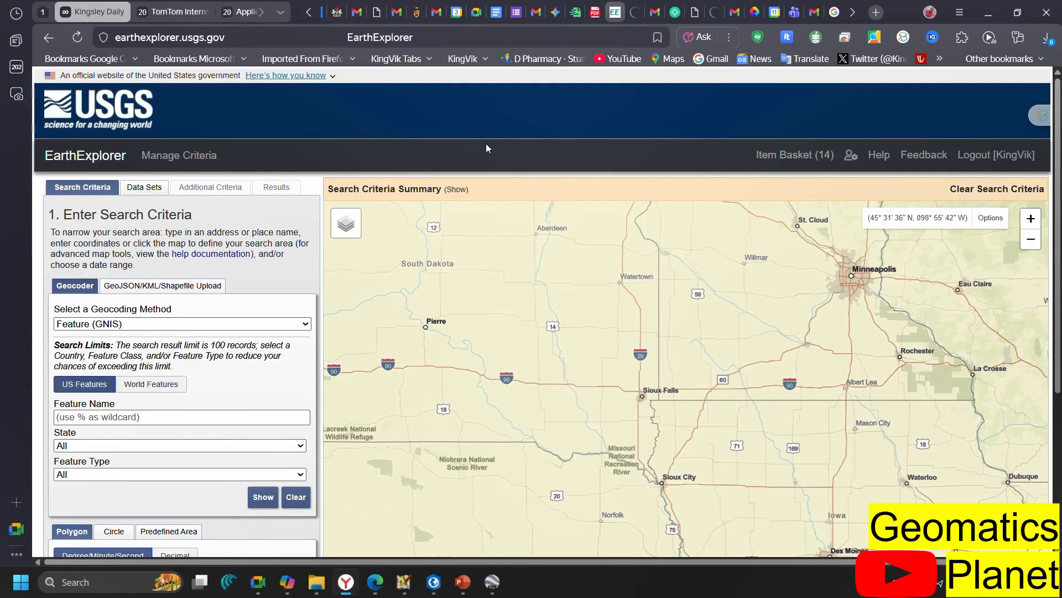
Step: Log out of the current EarthExplorer account and open the sign-in page
click(229, 38)
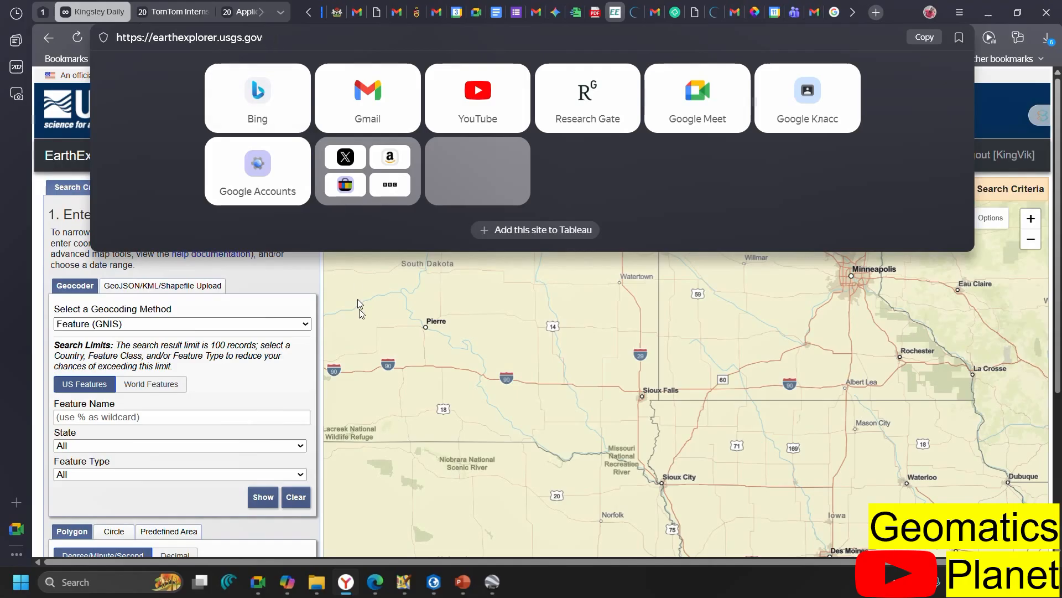
key(Escape)
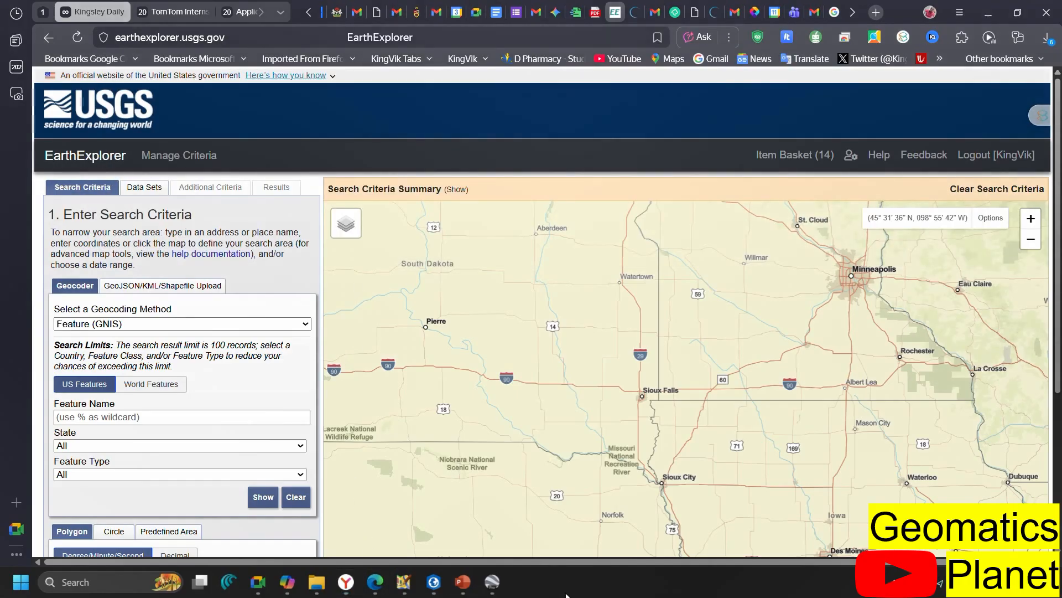
click(984, 161)
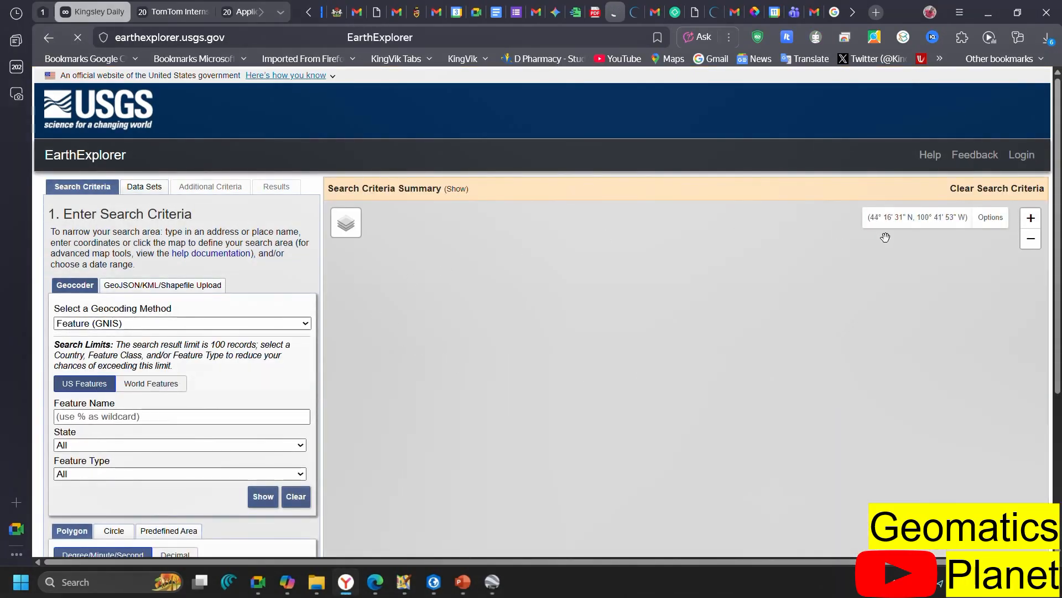
scroll(891, 235, down, 1)
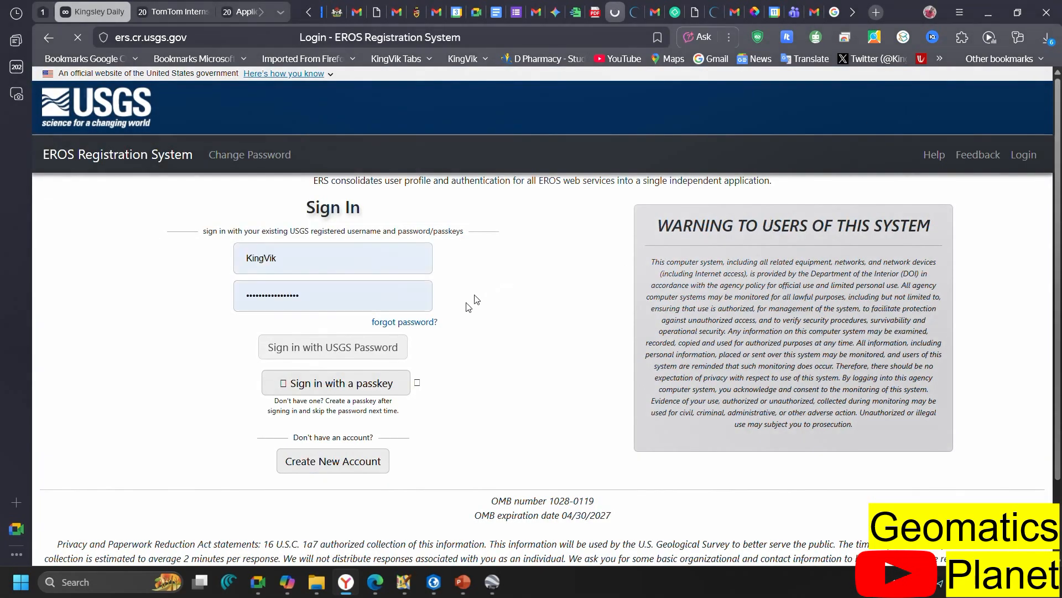
Step: View the new-account registration form and return to the sign-in page
click(359, 465)
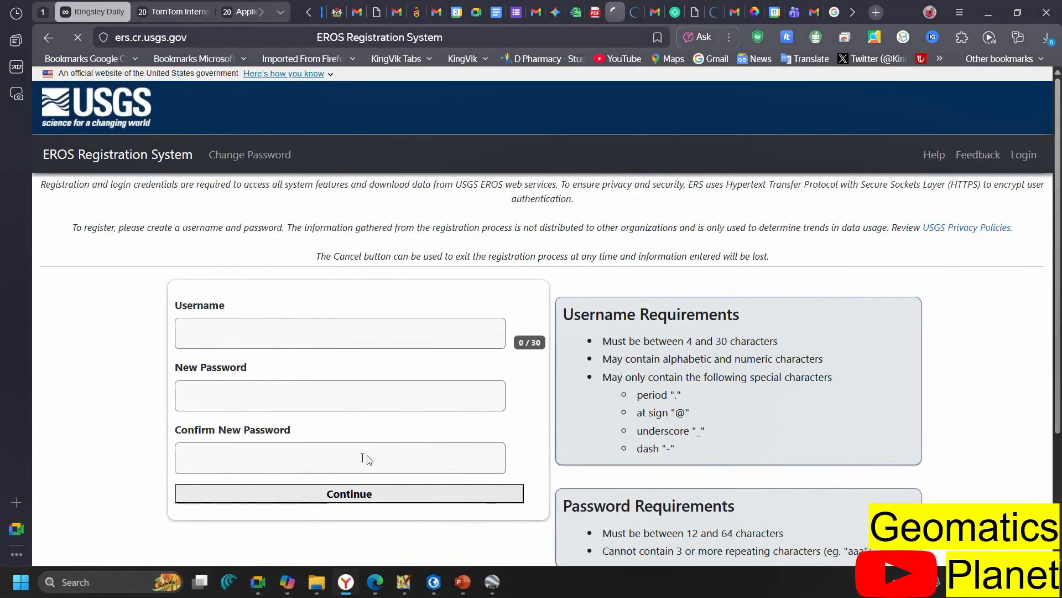
scroll(392, 315, down, 1)
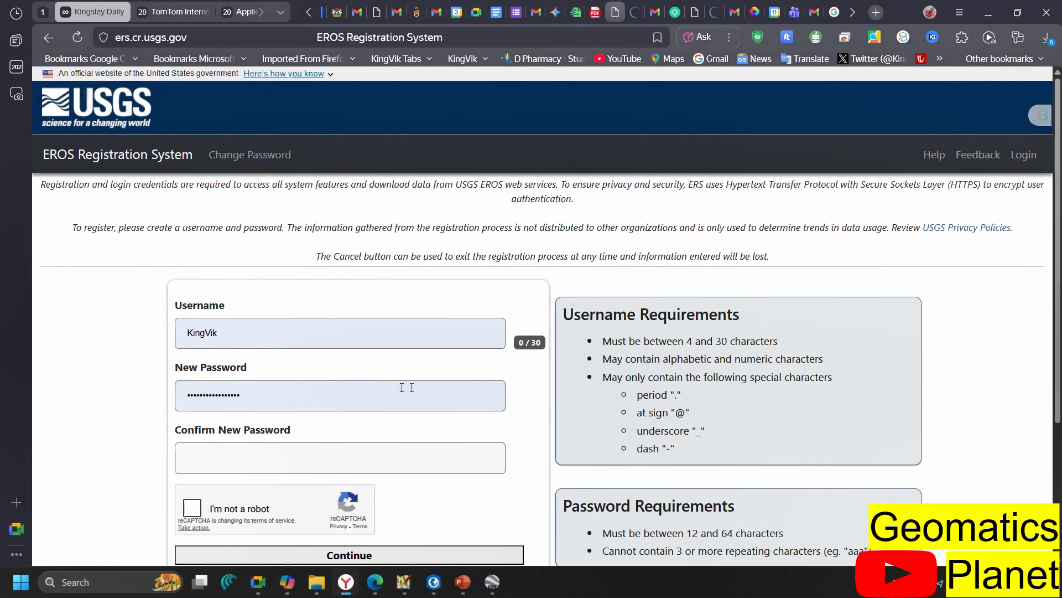
click(1023, 154)
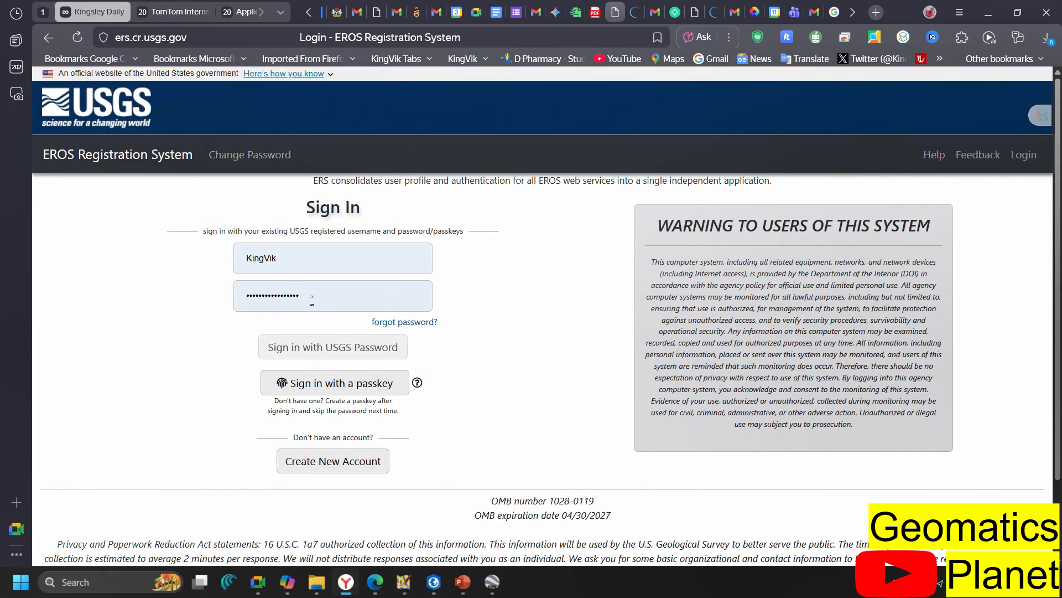
Step: Sign in with the saved username and USGS password and continue to EarthExplorer as the registered user
click(305, 303)
click(464, 300)
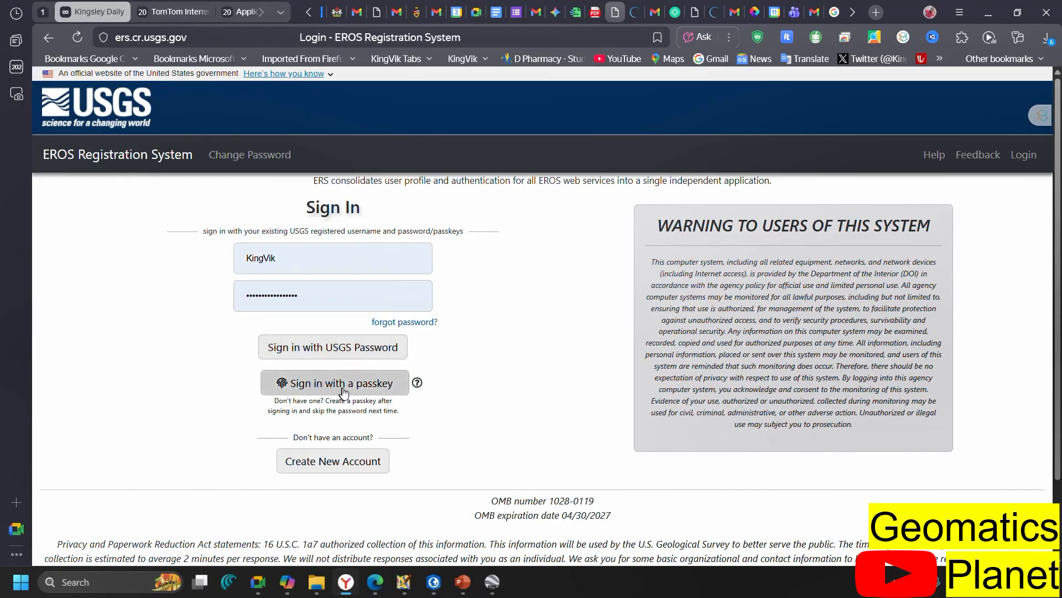
click(380, 351)
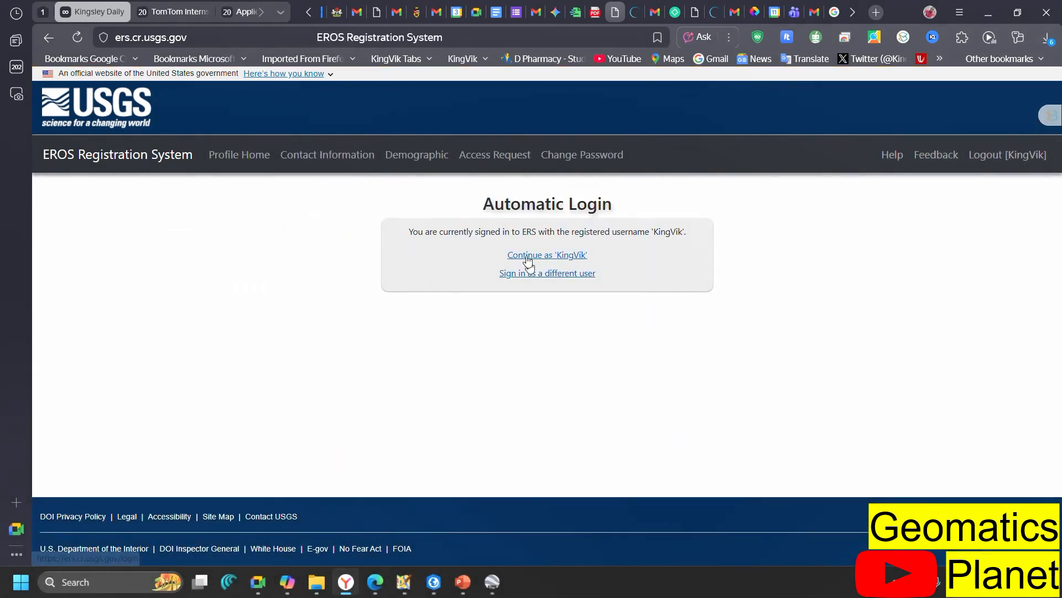
click(573, 255)
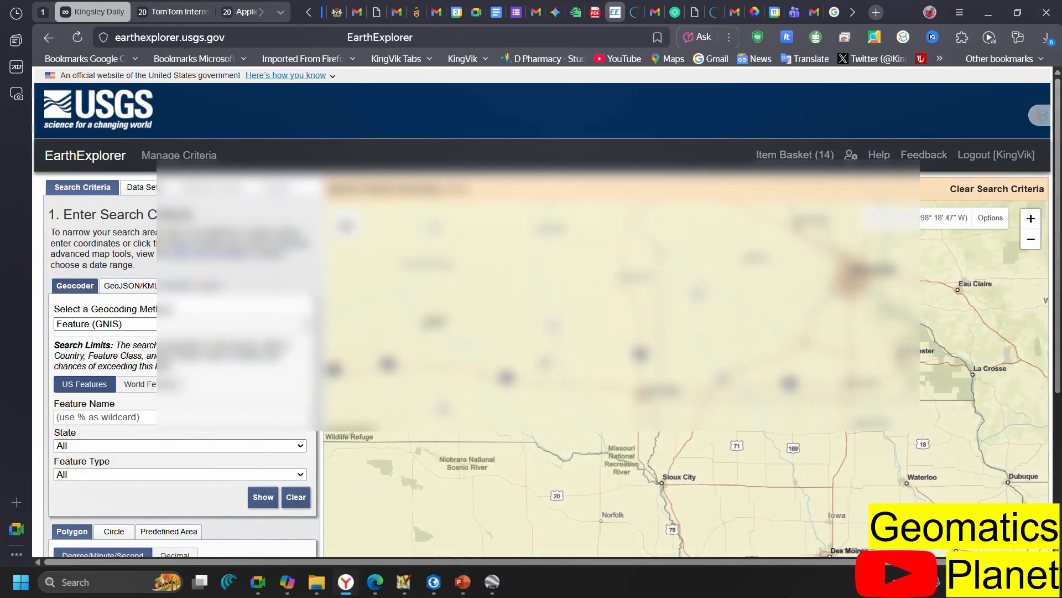
Step: Try the ESRI World Imagery and The National Map basemaps
scroll(545, 364, down, 1)
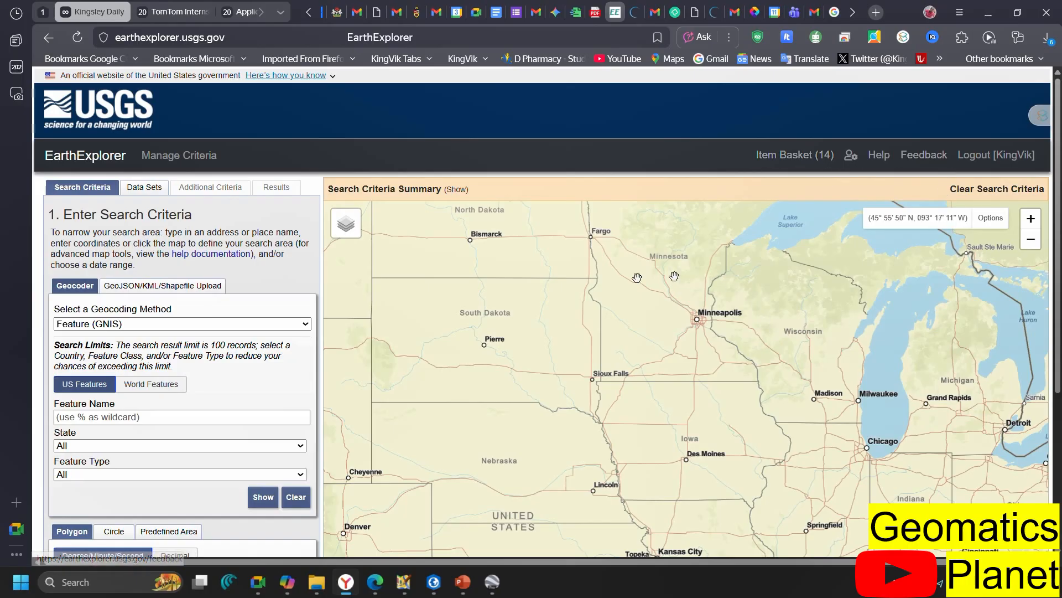
click(350, 231)
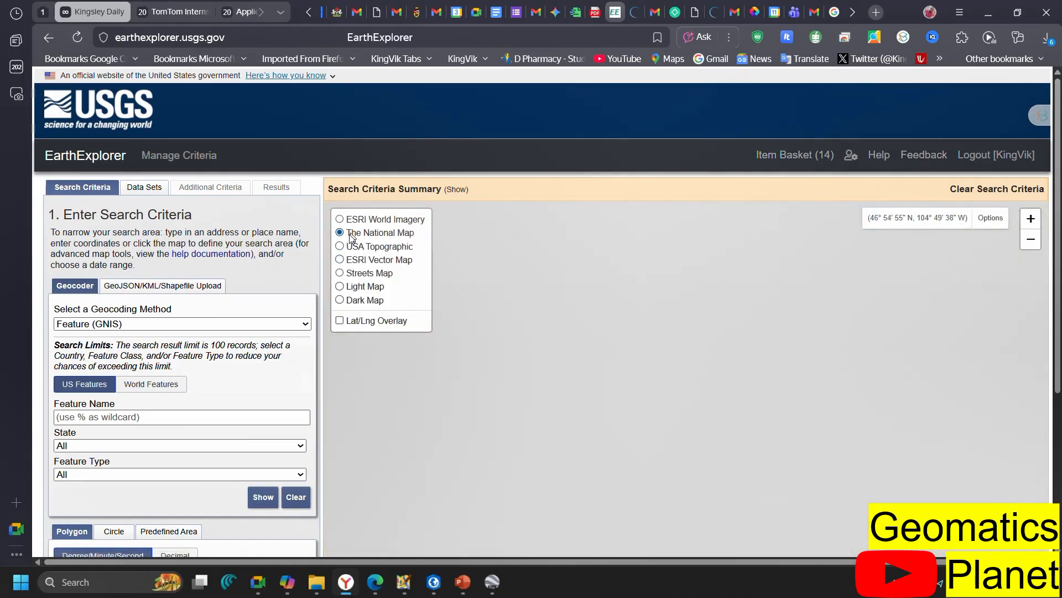
click(353, 219)
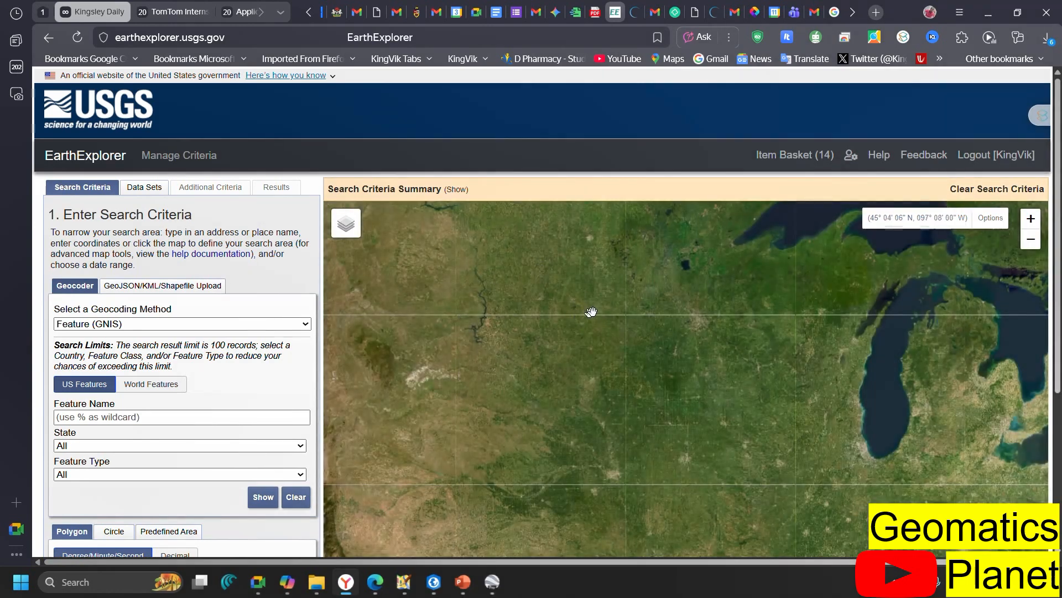
click(357, 236)
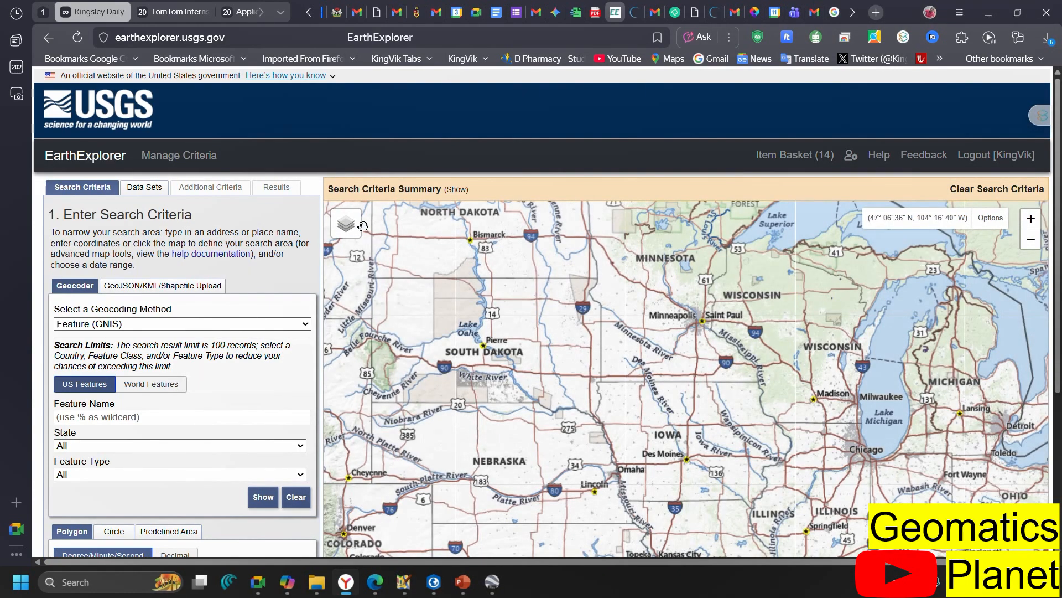
Step: Set the basemap to Streets Map and bring Rwanda in East Africa into view
mouse_move(363, 226)
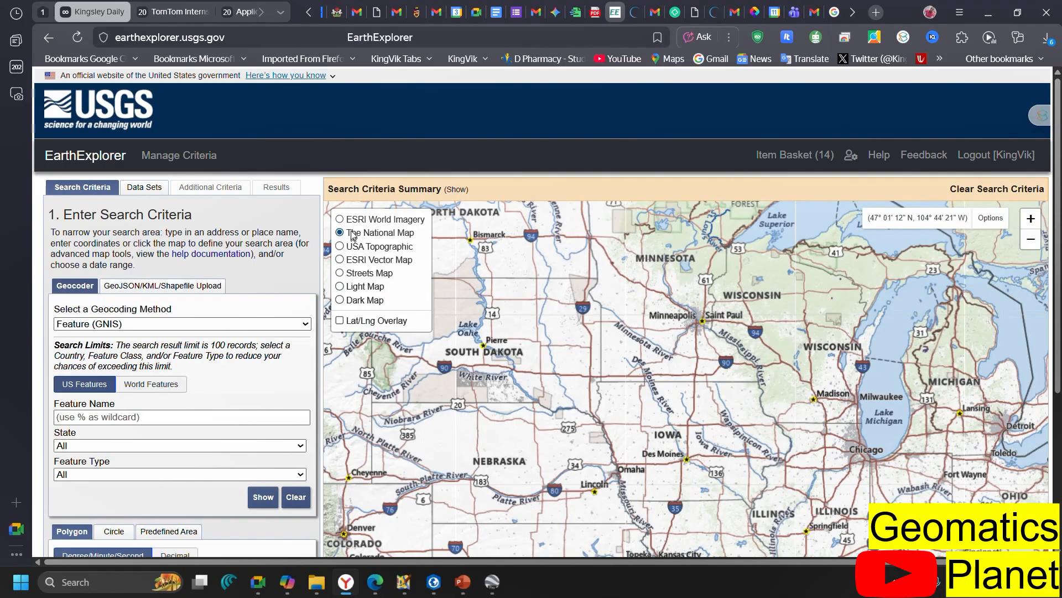
click(370, 273)
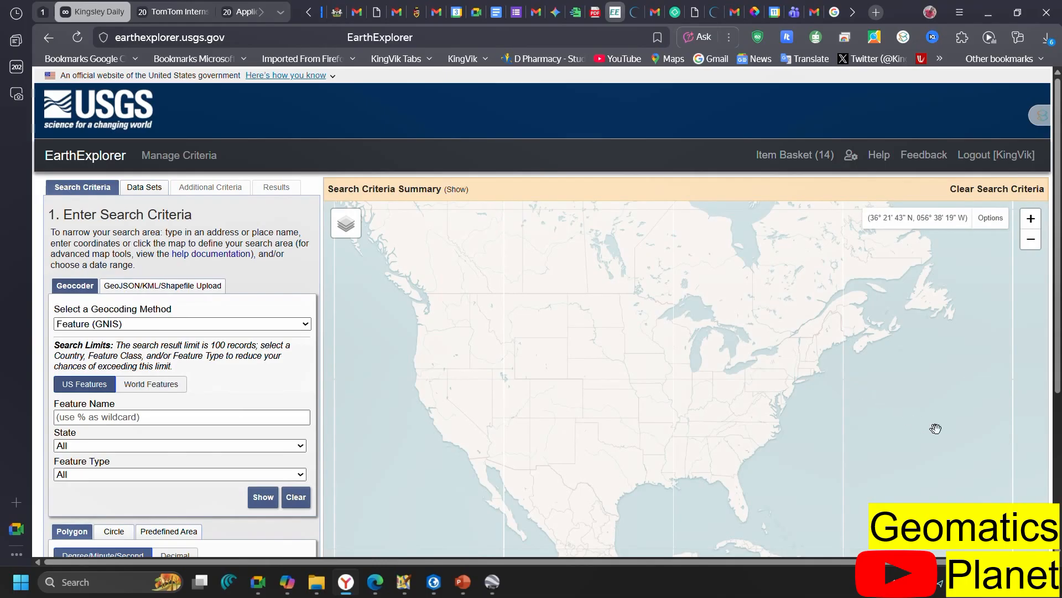
drag(936, 428, 495, 323)
drag(979, 329, 661, 392)
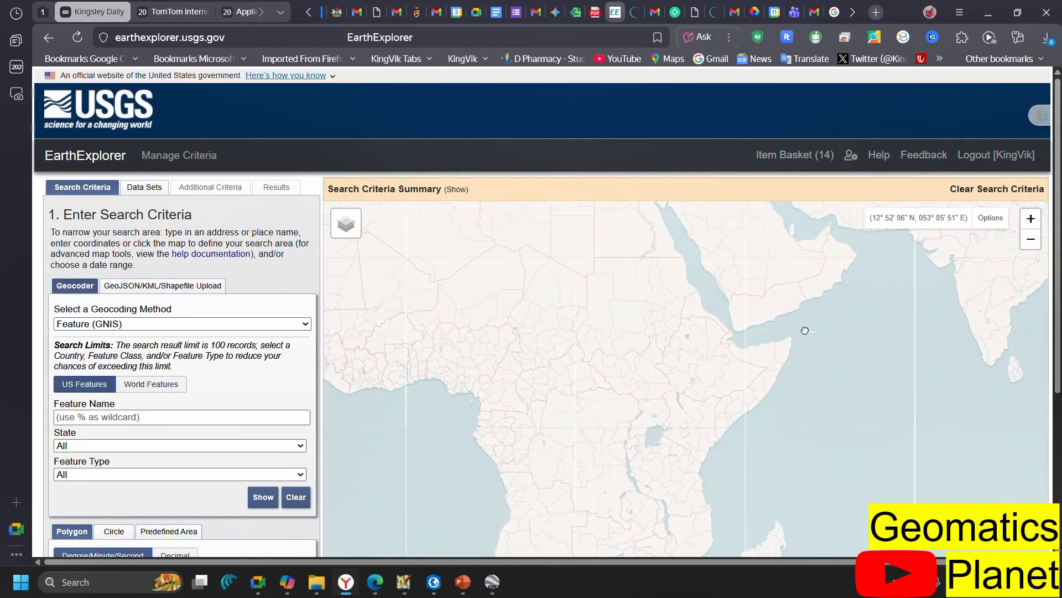
scroll(692, 449, up, 2)
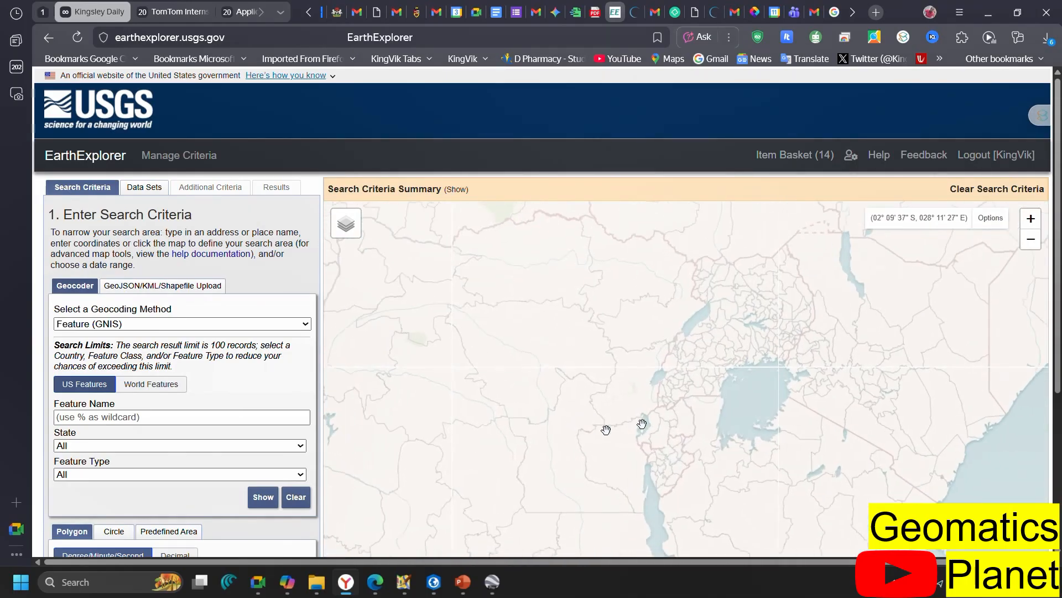
scroll(641, 424, up, 2)
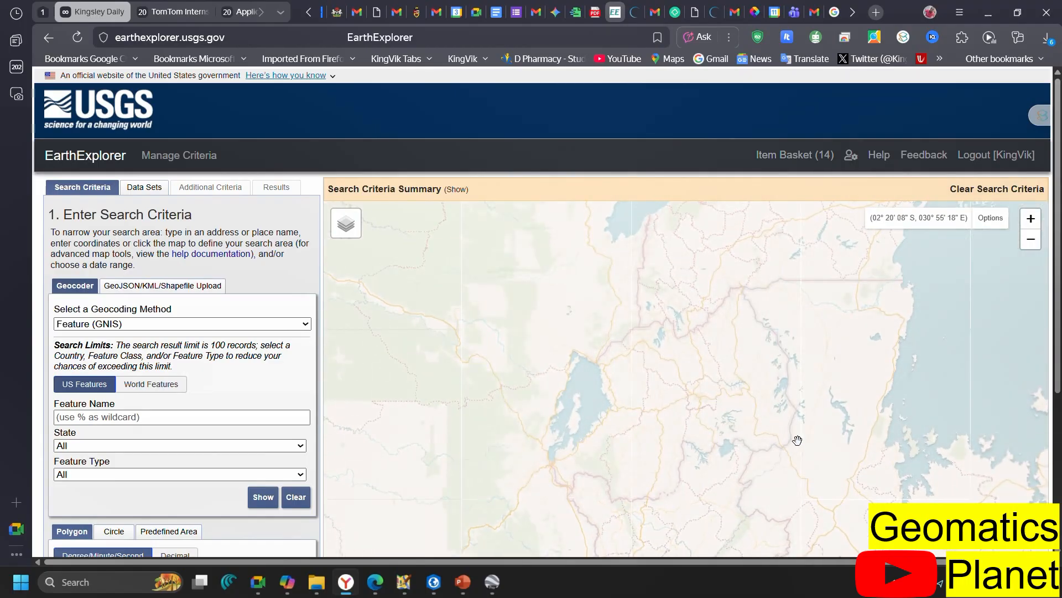
drag(797, 439, 689, 401)
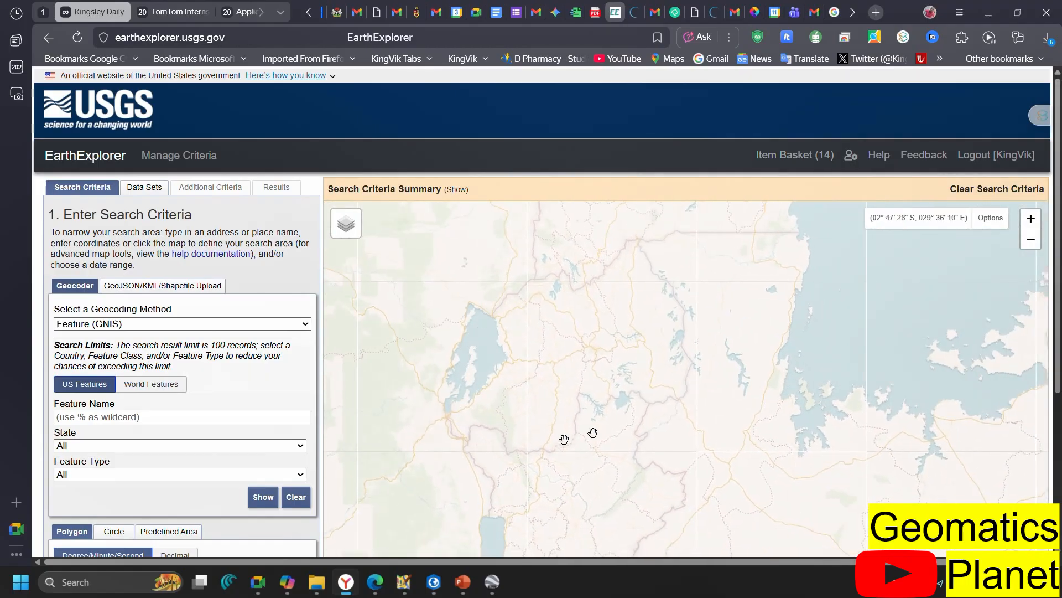
Step: Set the basemap to ESRI Vector Map and bring Kigali City in Rwanda into close view
mouse_move(349, 215)
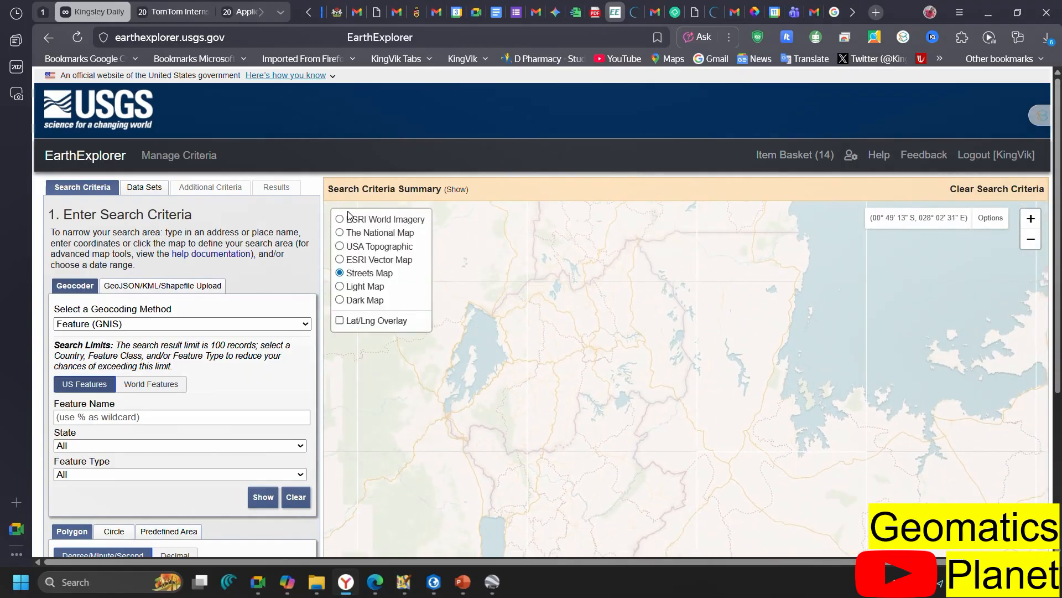
click(367, 261)
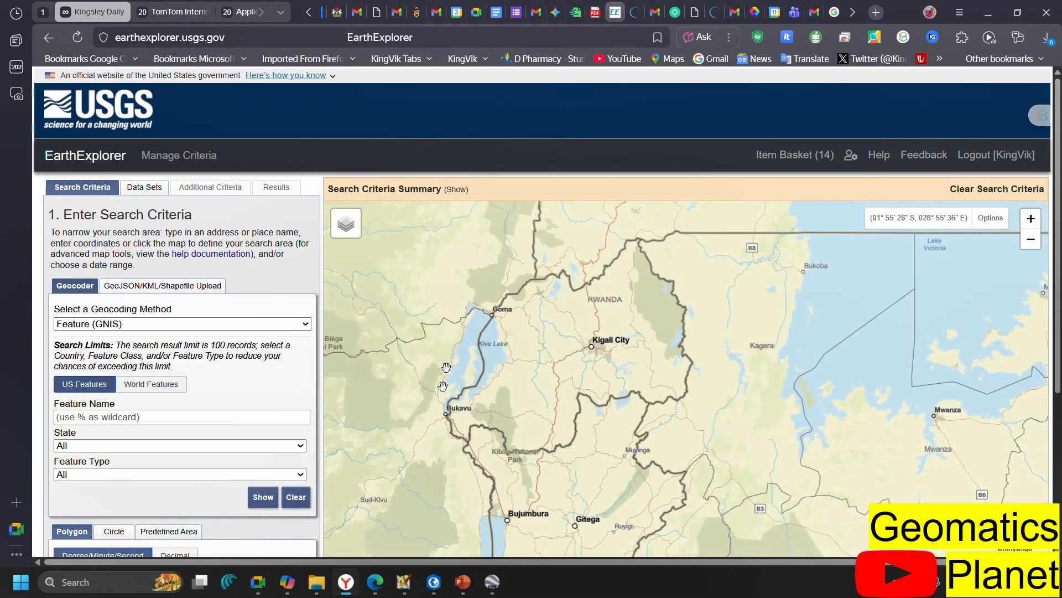
scroll(533, 349, up, 1)
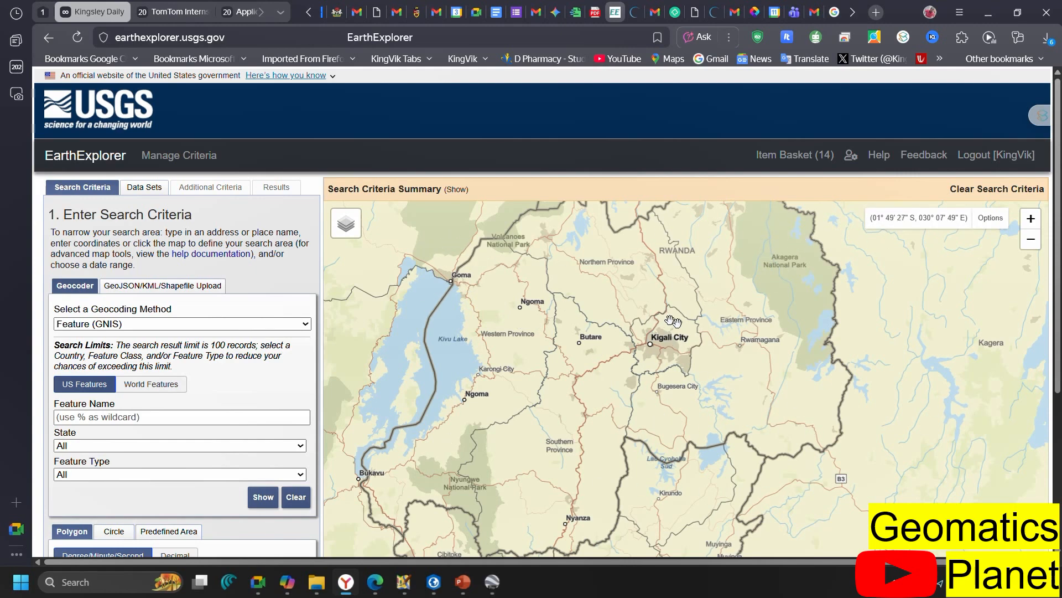
scroll(642, 361, down, 1)
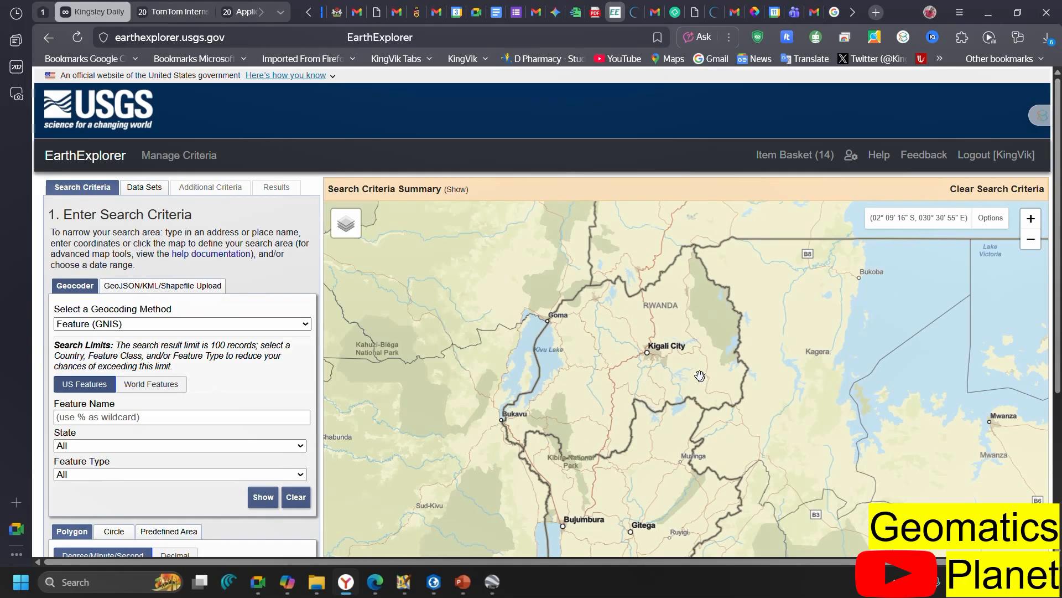
scroll(708, 350, up, 1)
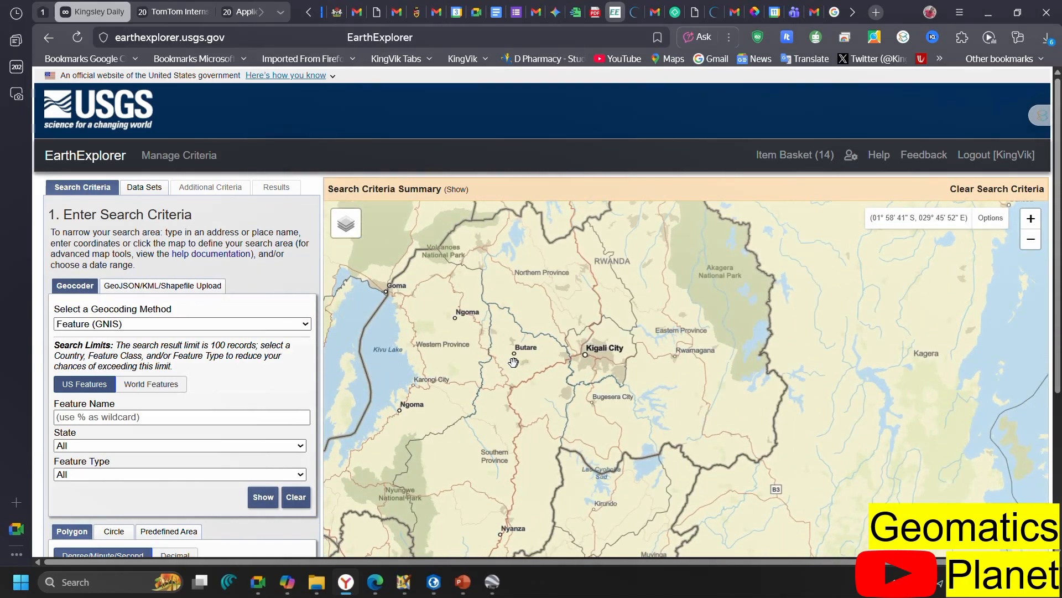
scroll(592, 360, up, 2)
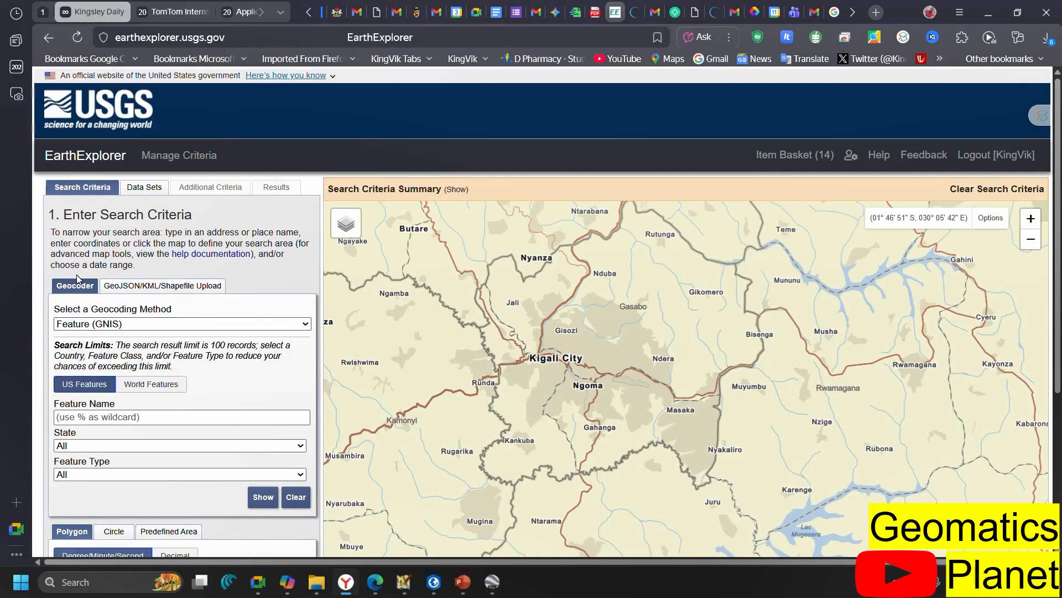
Step: Set the geocoding method to Path/Row, try its Polygon mode and return to Point mode
click(93, 324)
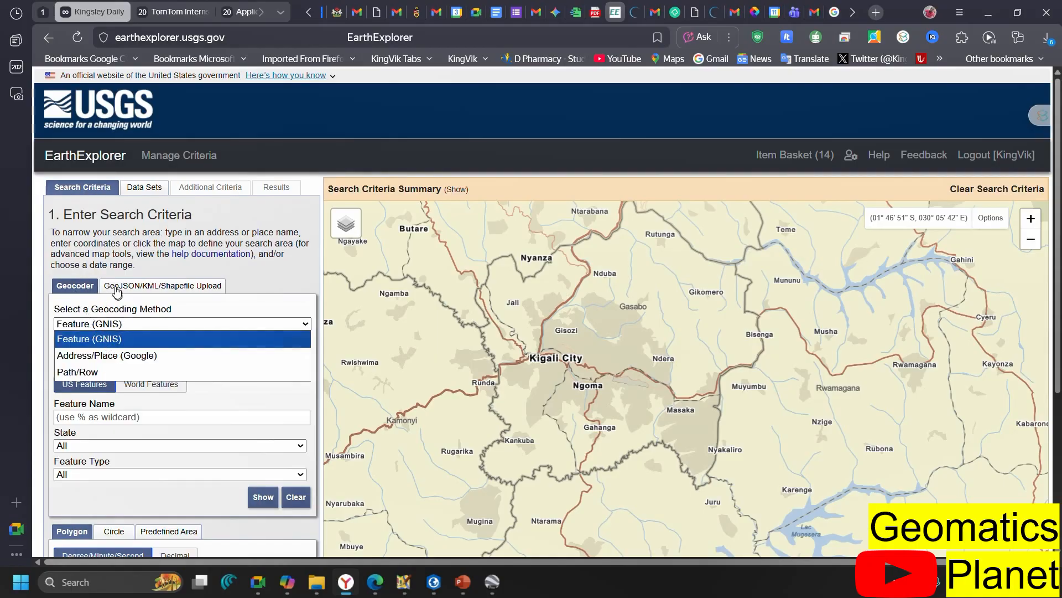
click(123, 373)
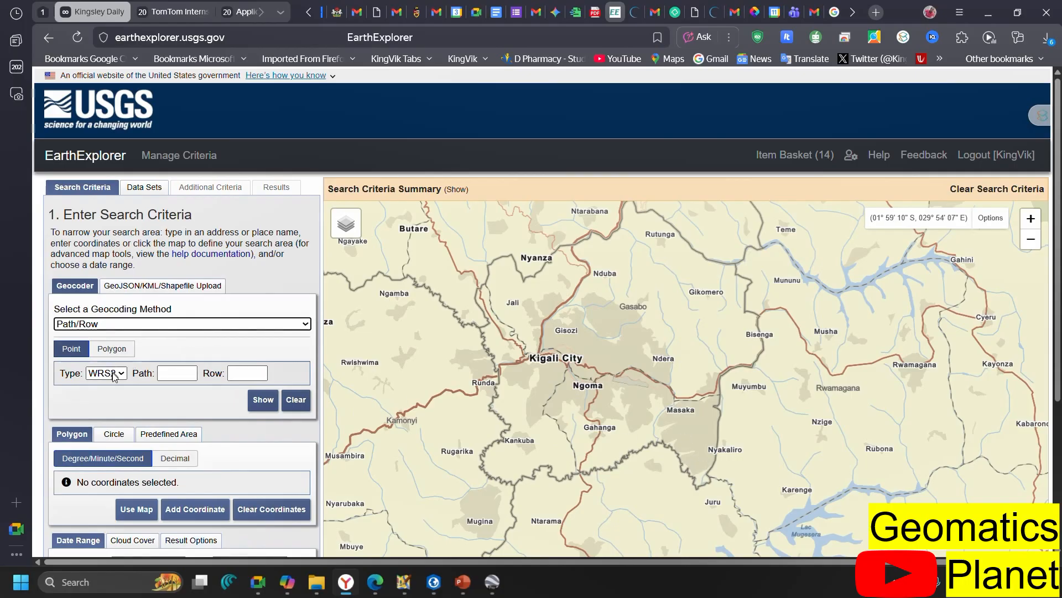
click(168, 374)
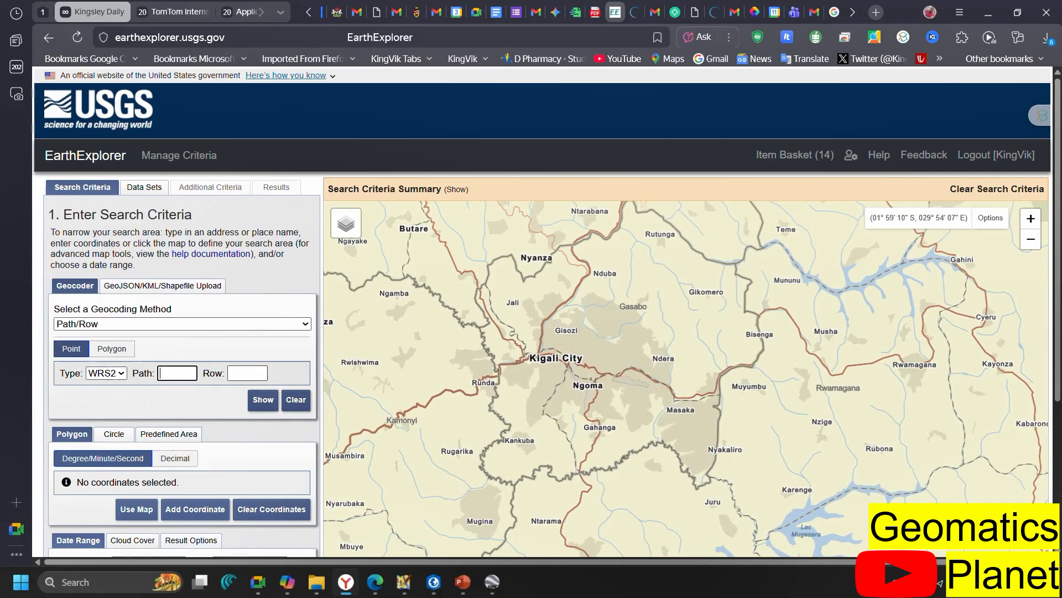
click(115, 350)
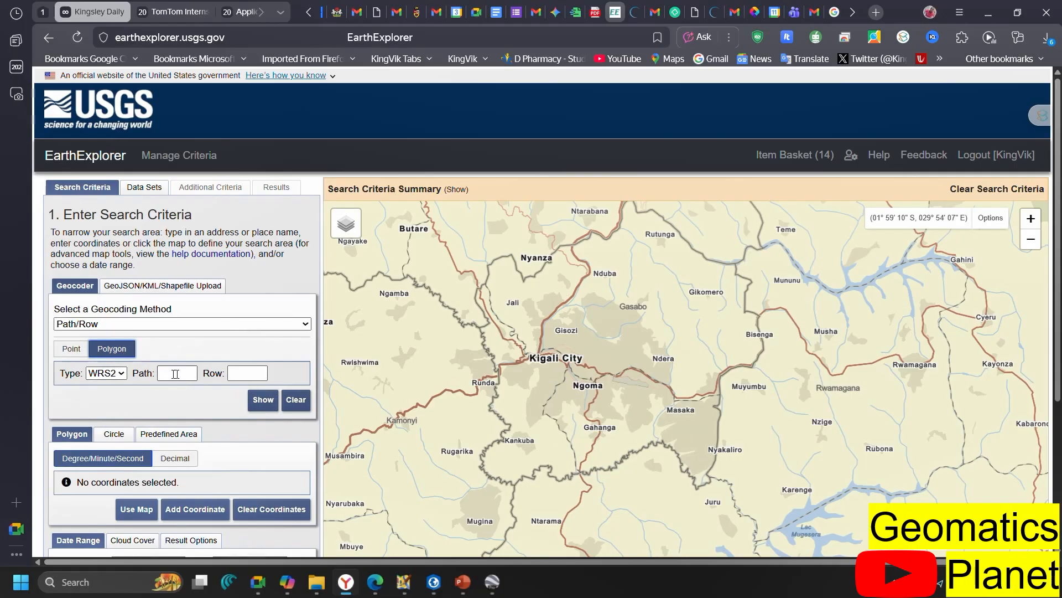
click(72, 346)
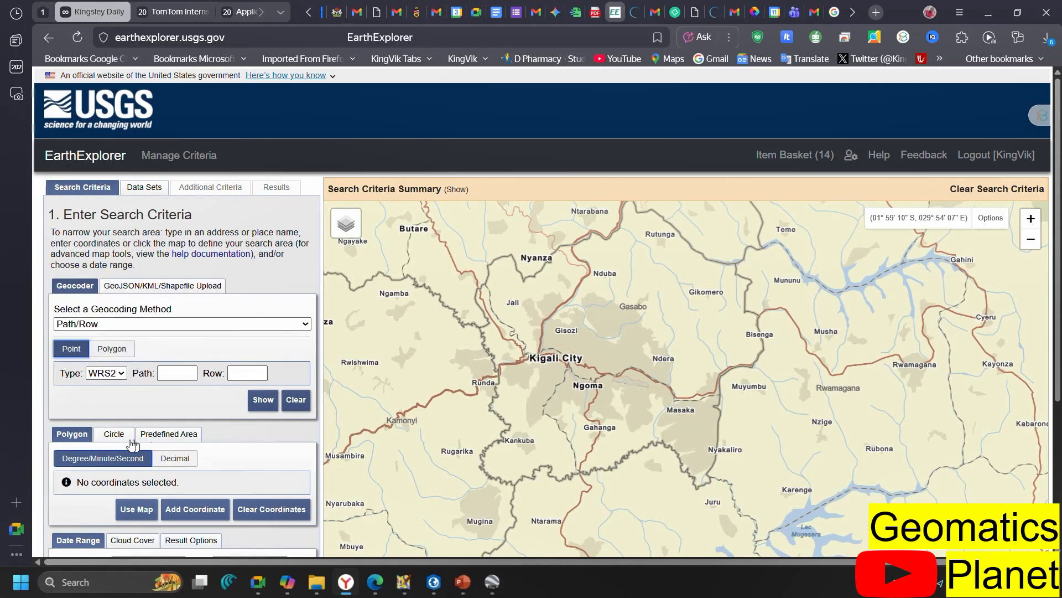
Step: Try a six-point polygon search area drawn on the map around Kigali City and clear its coordinates
scroll(111, 437, down, 1)
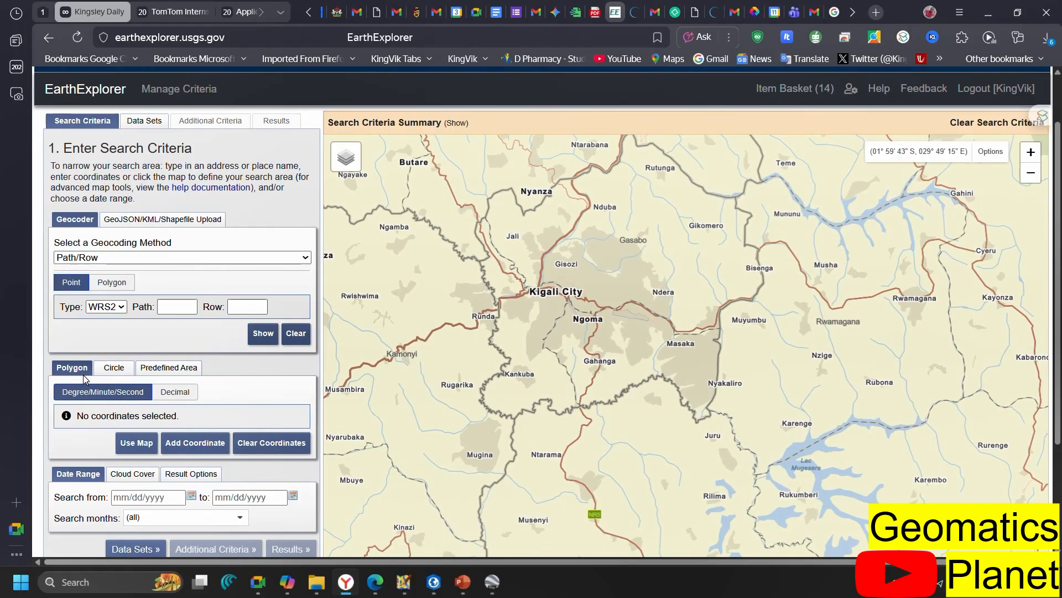
drag(451, 233, 448, 236)
click(445, 211)
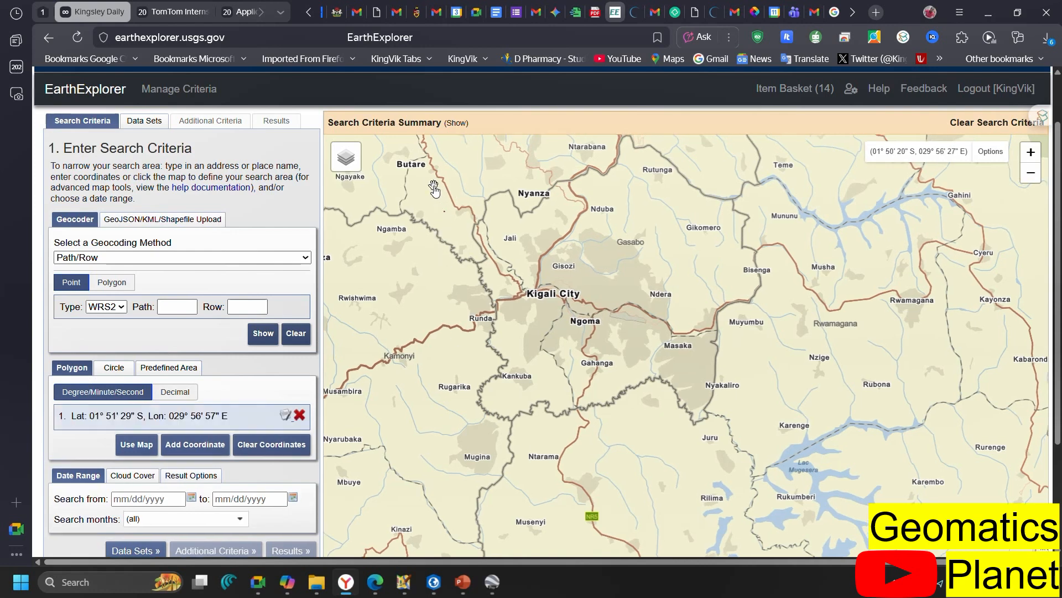
click(475, 474)
click(582, 485)
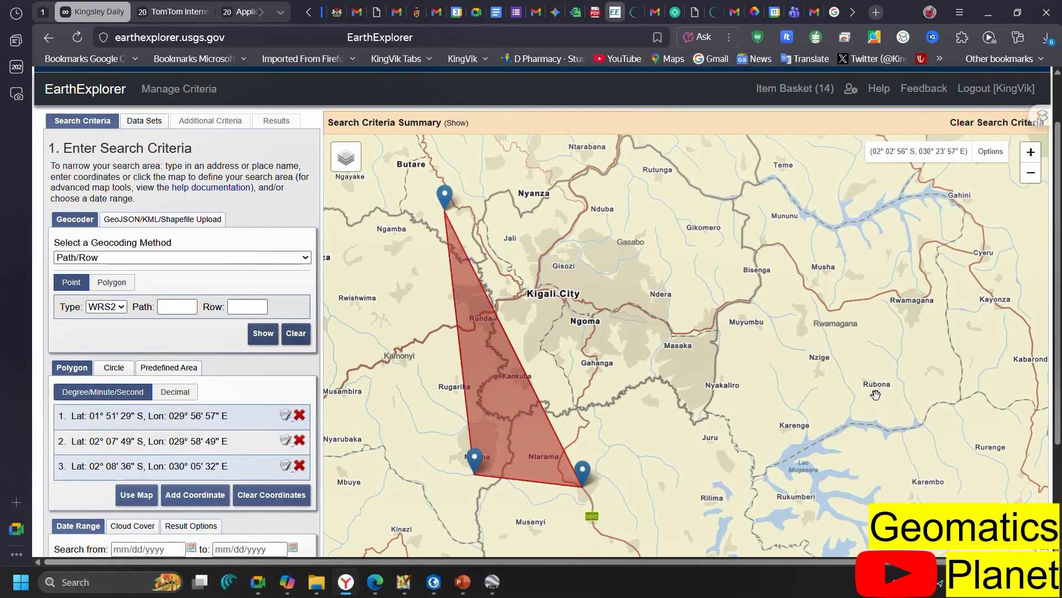
click(863, 390)
drag(806, 218, 791, 201)
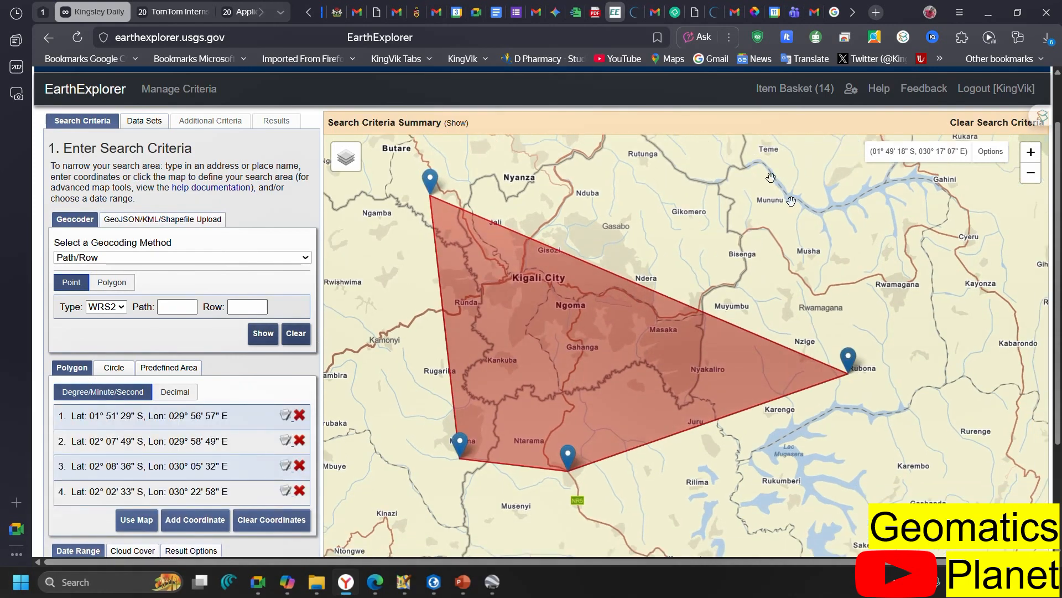
scroll(836, 365, down, 1)
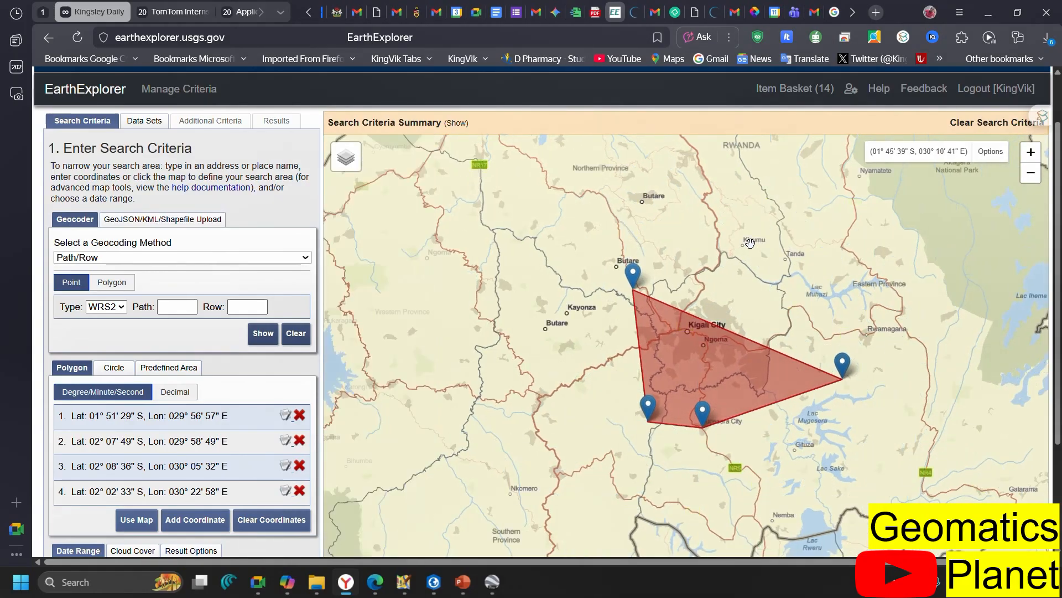
click(749, 243)
click(698, 240)
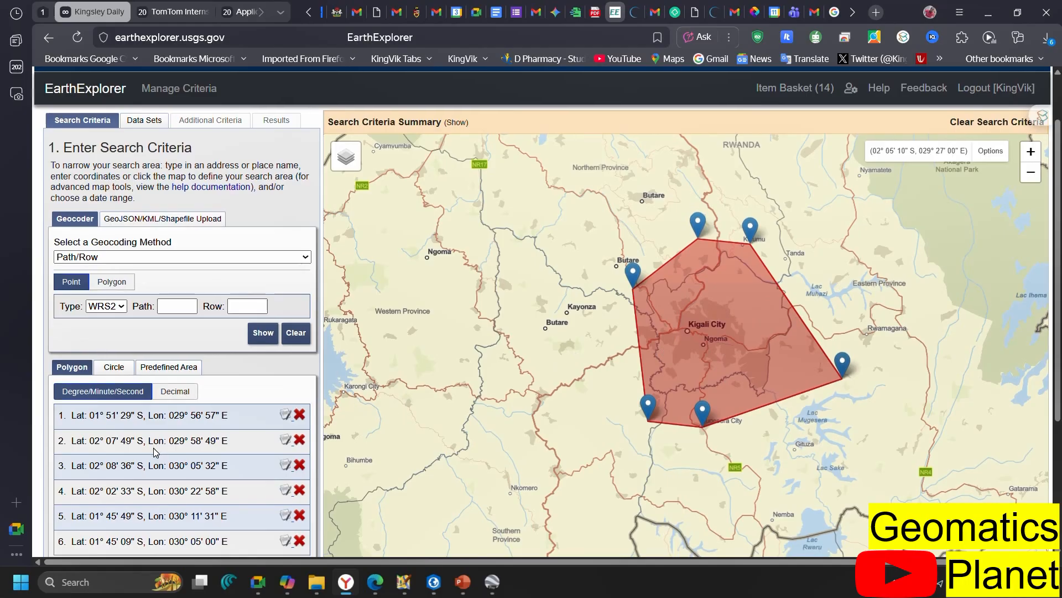
scroll(154, 447, down, 1)
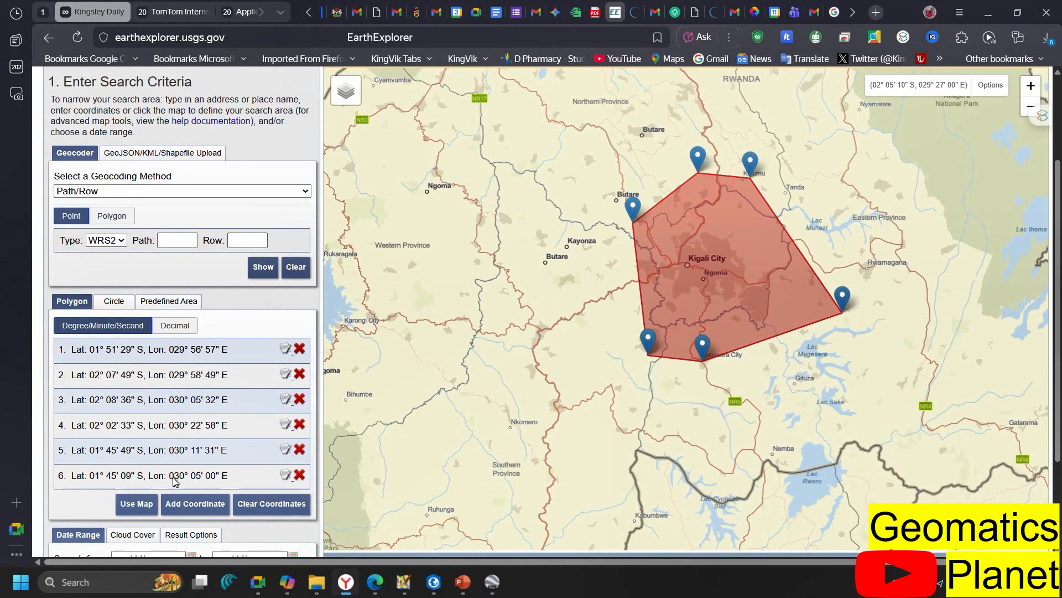
click(259, 503)
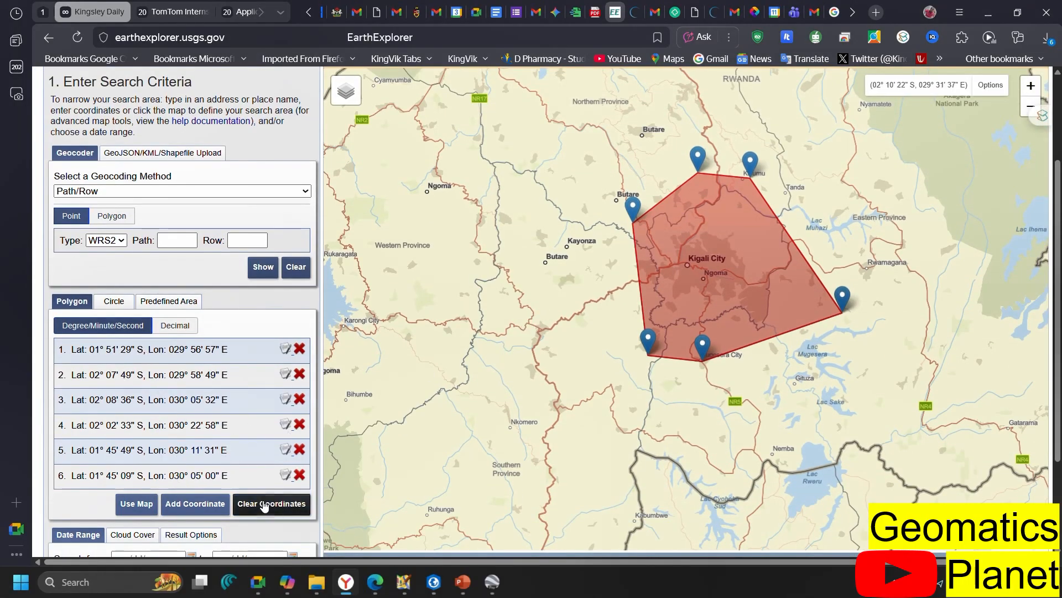
Step: Apply a circular search area with a 1000-meter radius, centred east of Kigali City at about latitude -1.9456, longitude 30.1286
click(115, 301)
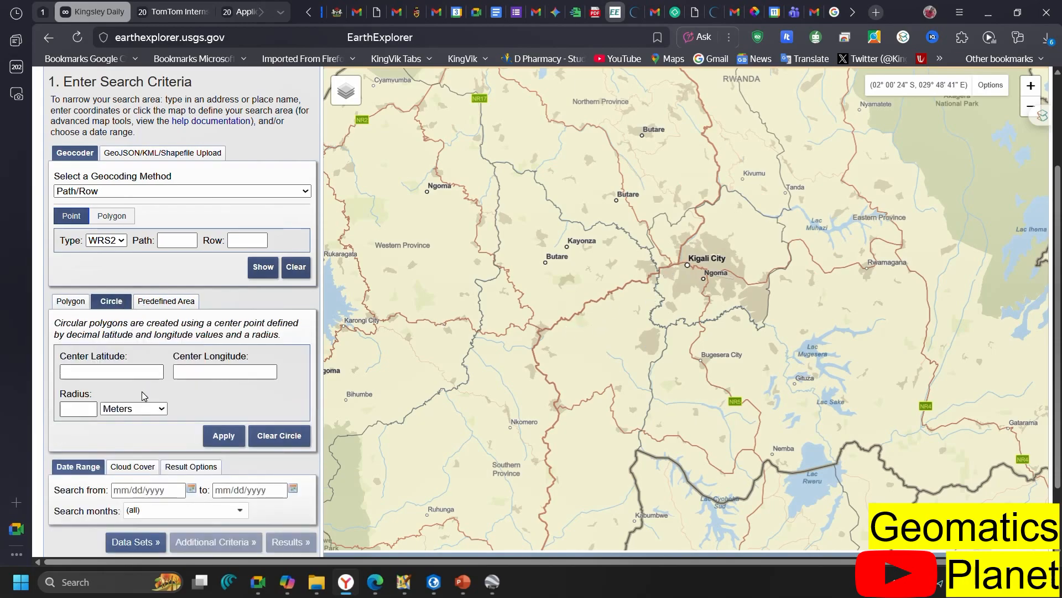
click(717, 260)
click(722, 263)
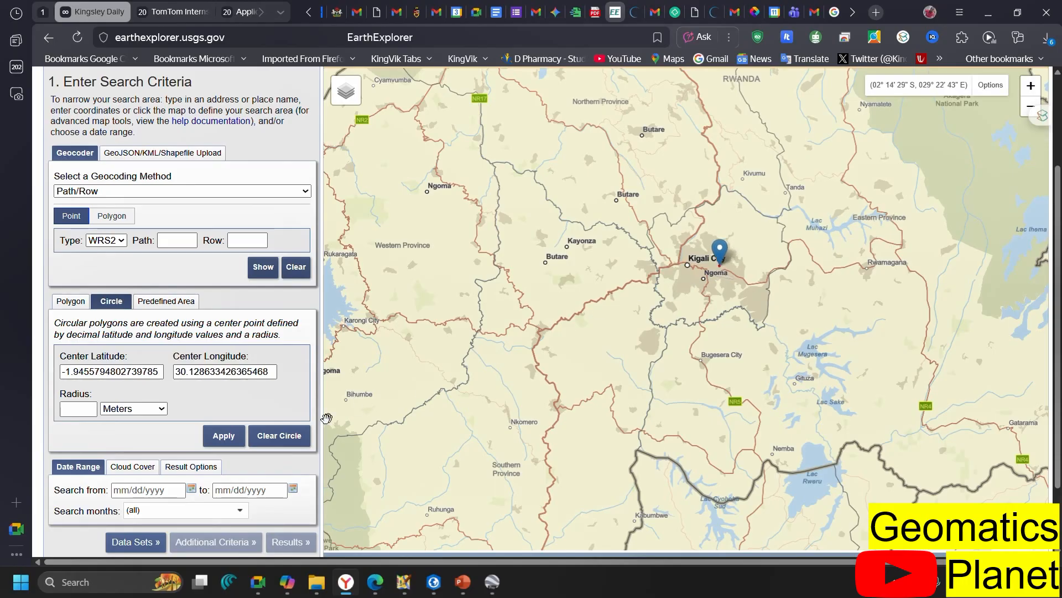
click(89, 410)
text(1000)
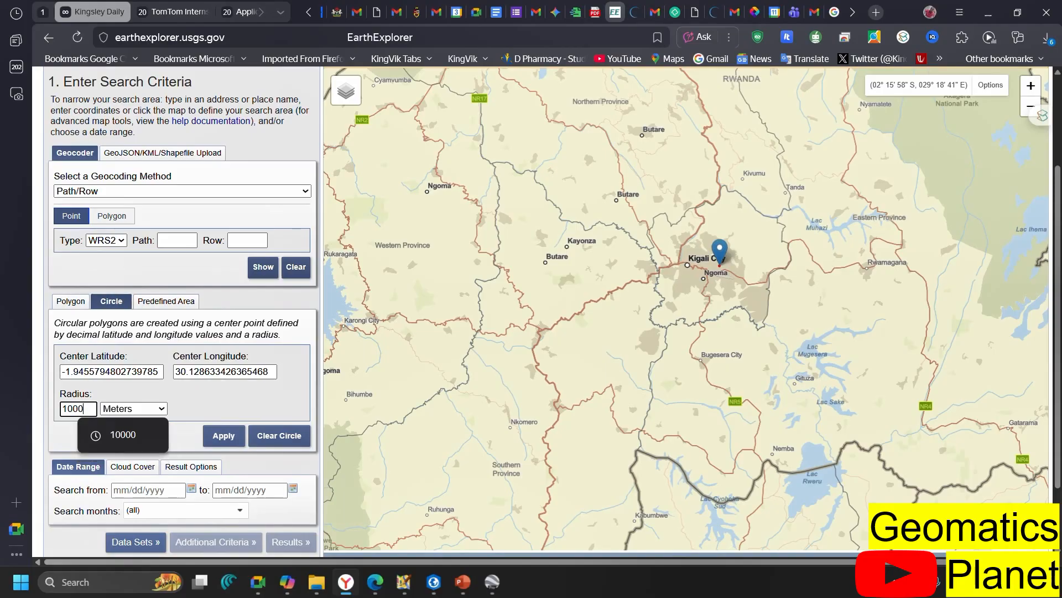
click(223, 436)
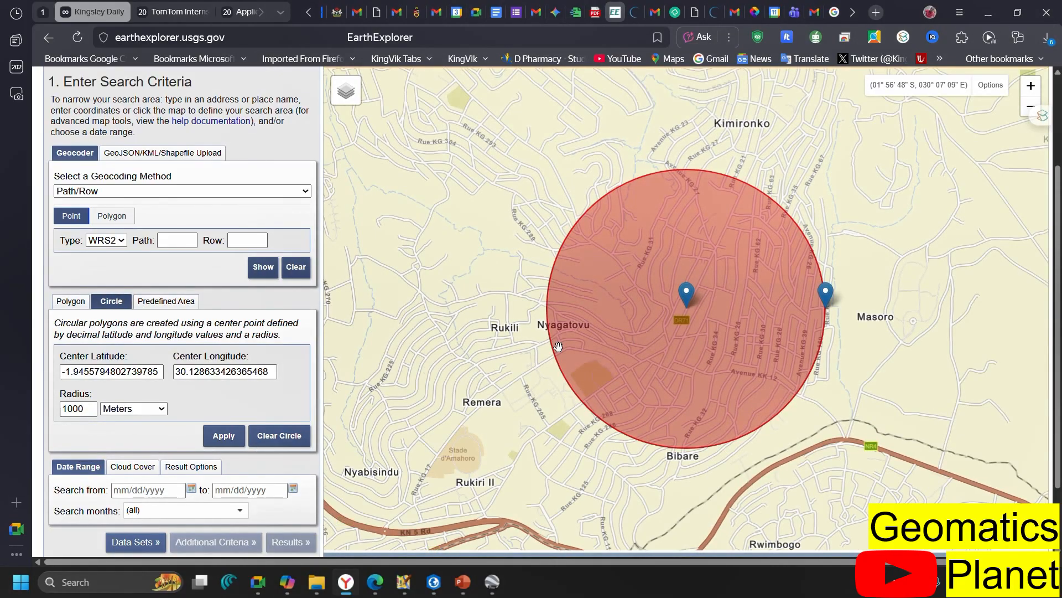
scroll(564, 346, down, 2)
scroll(652, 298, down, 2)
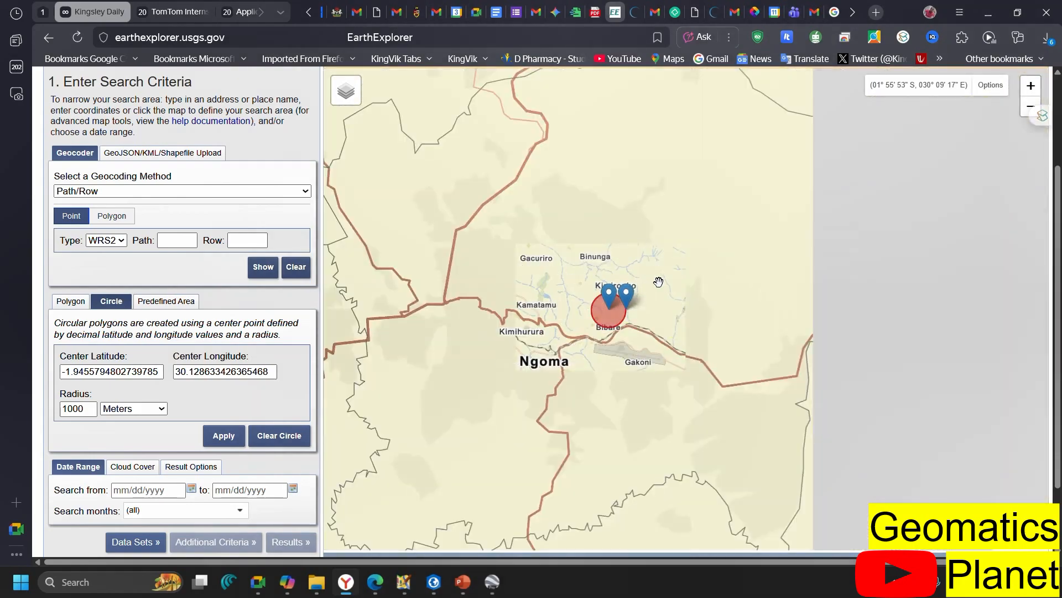
scroll(642, 277, up, 2)
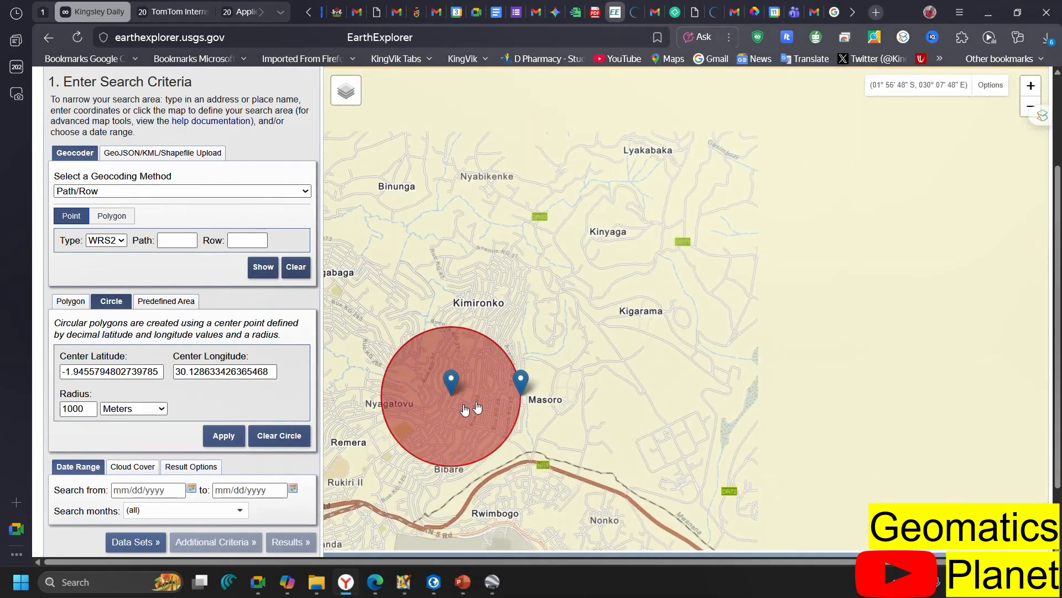
scroll(678, 288, down, 2)
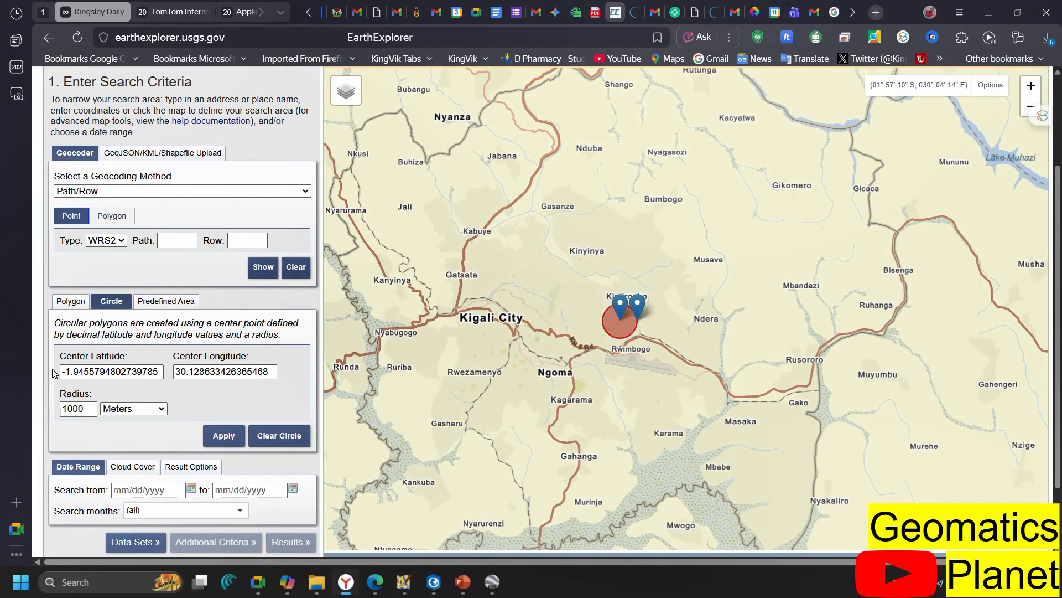
Step: Set the circular search area's radius to 5000 meters and apply it
drag(83, 409, 36, 407)
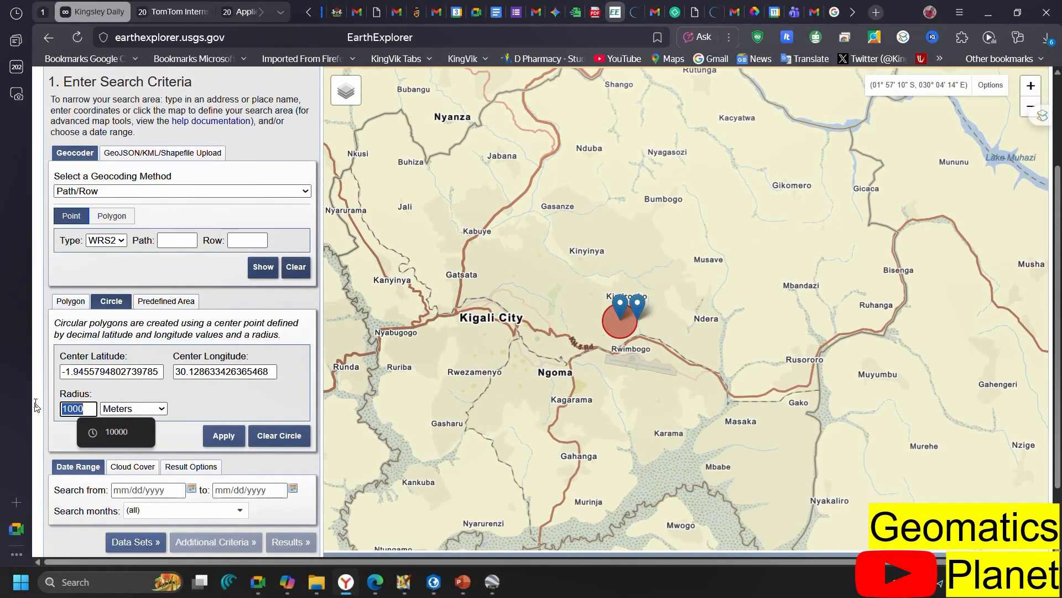
text(500)
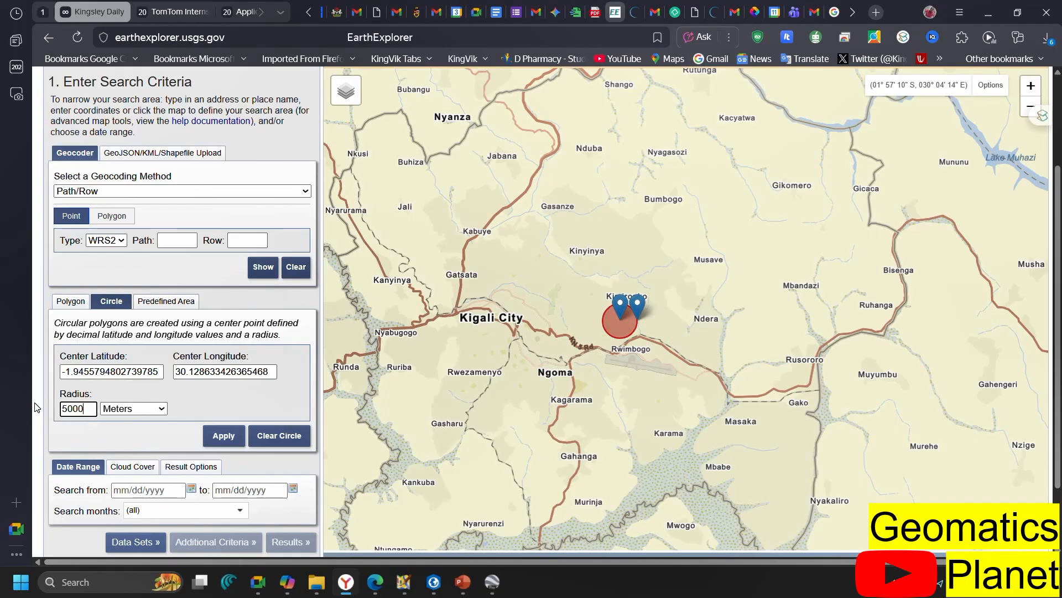
click(156, 410)
click(221, 436)
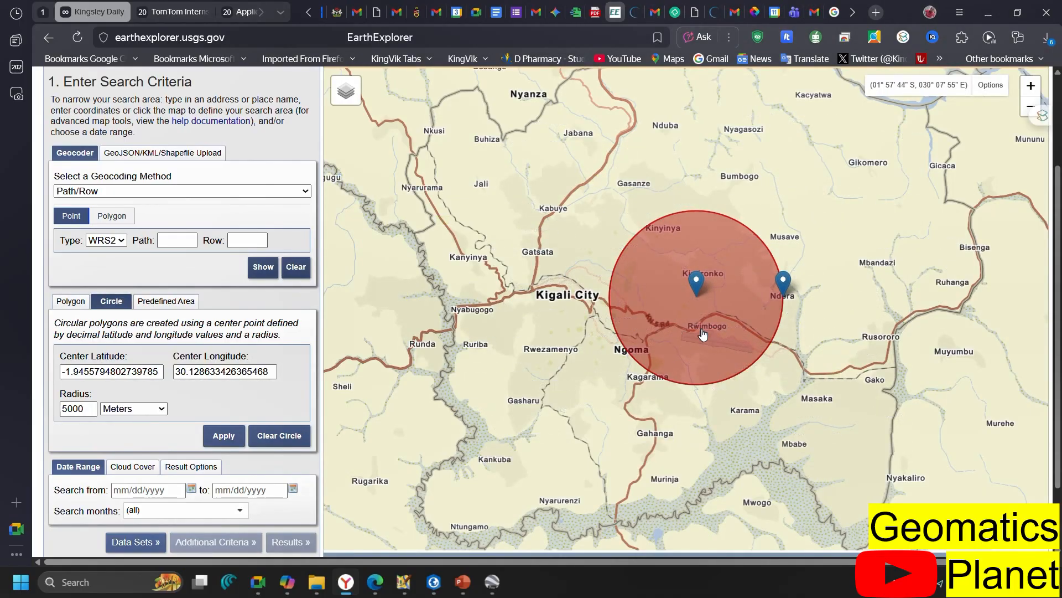
scroll(702, 330, down, 1)
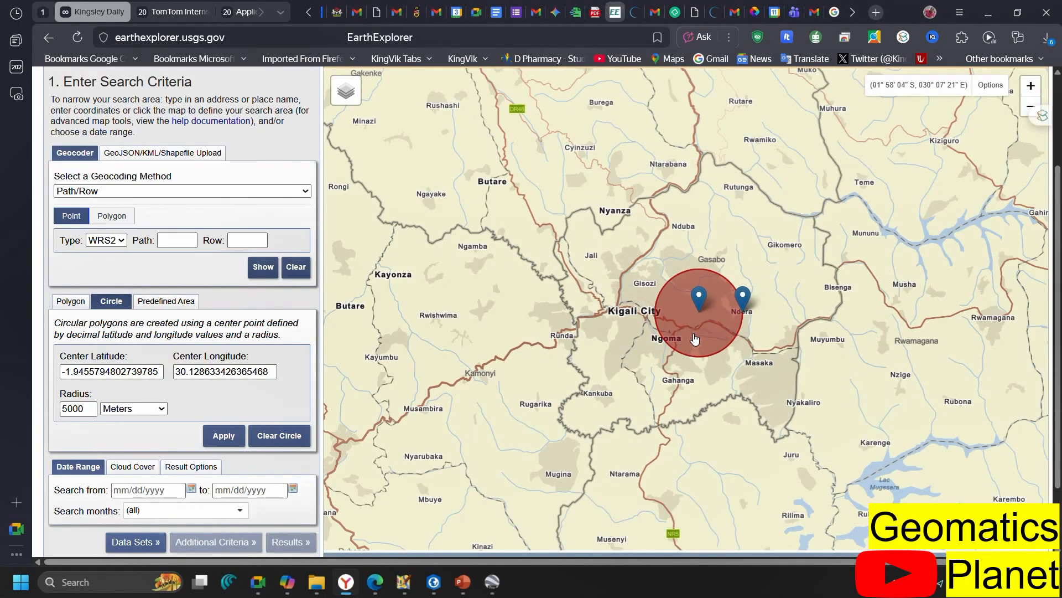
Step: Look at the Predefined Area option, return to Polygon, and view the file formats offered for GeoJSON/KML/Shapefile upload
click(158, 304)
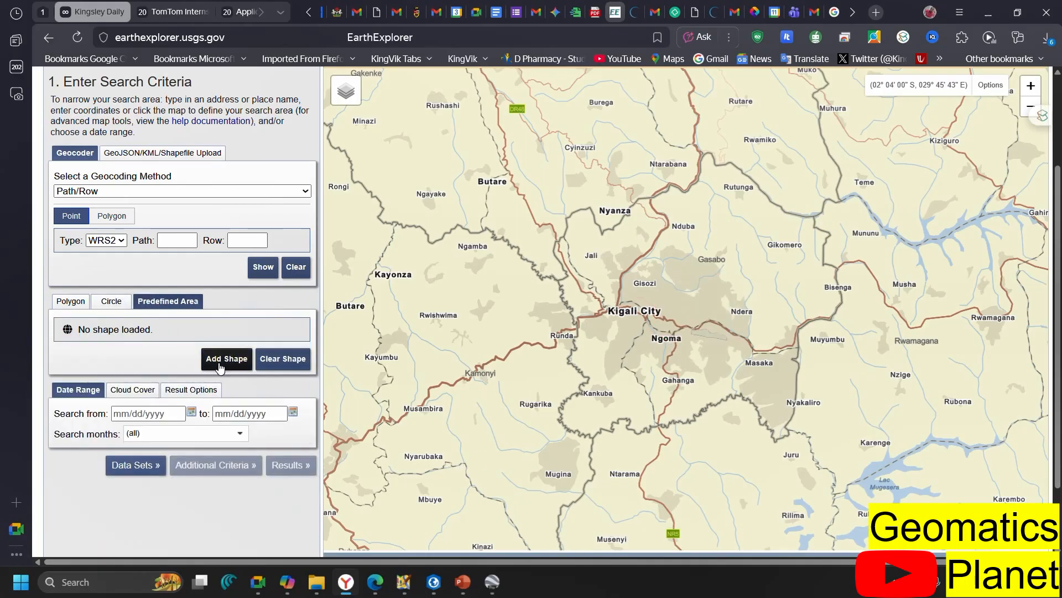
click(77, 302)
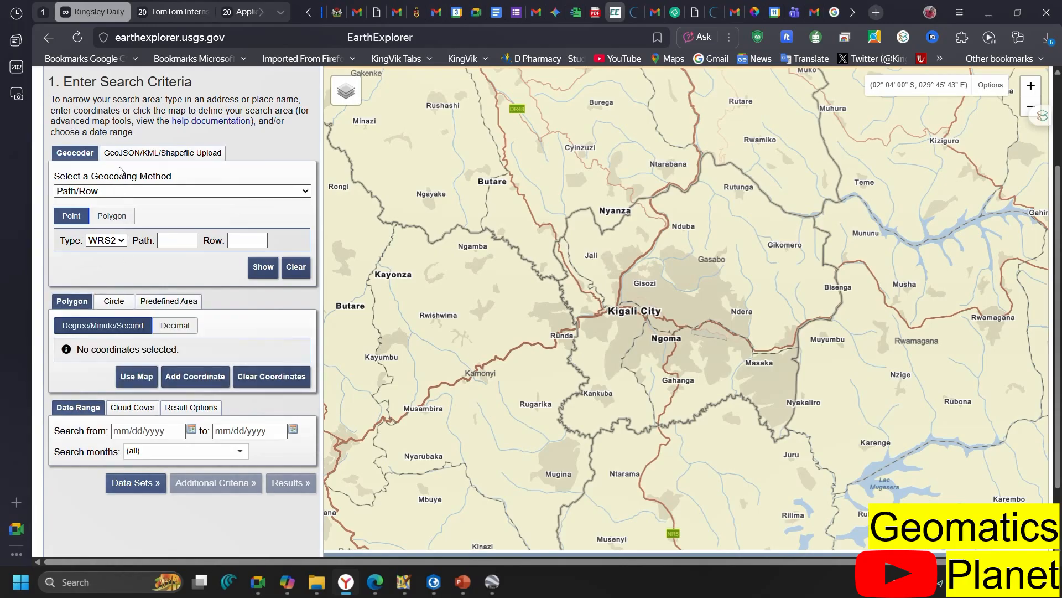
click(127, 154)
click(104, 201)
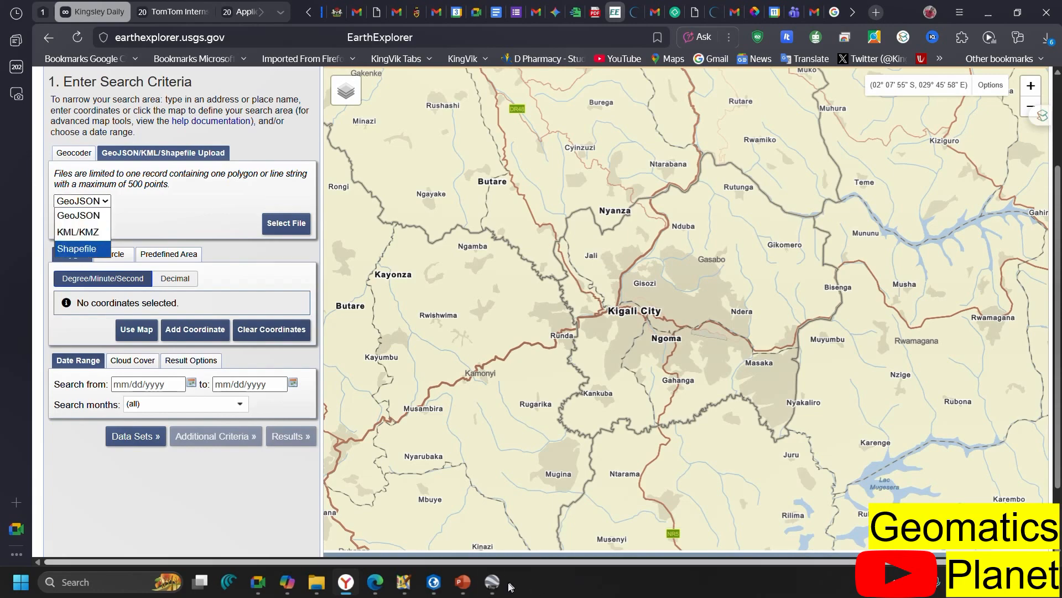
Step: Switch to Google Earth Pro and bring placemark A beside the stadium in Kigali, Rwanda, into close view
click(491, 582)
scroll(799, 372, up, 4)
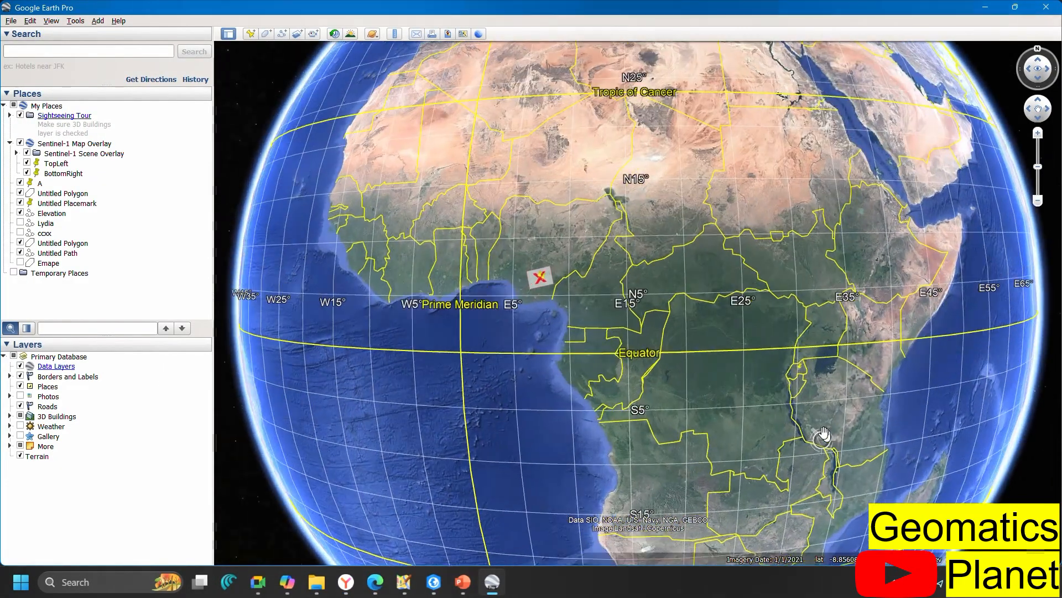
drag(823, 434, 576, 296)
scroll(513, 237, up, 5)
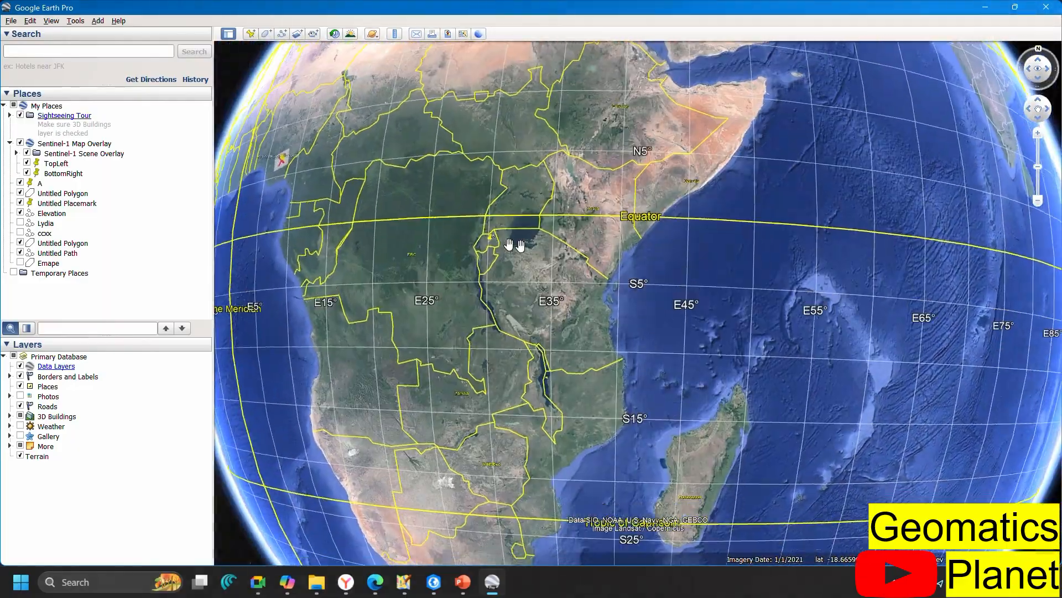
scroll(490, 219, up, 5)
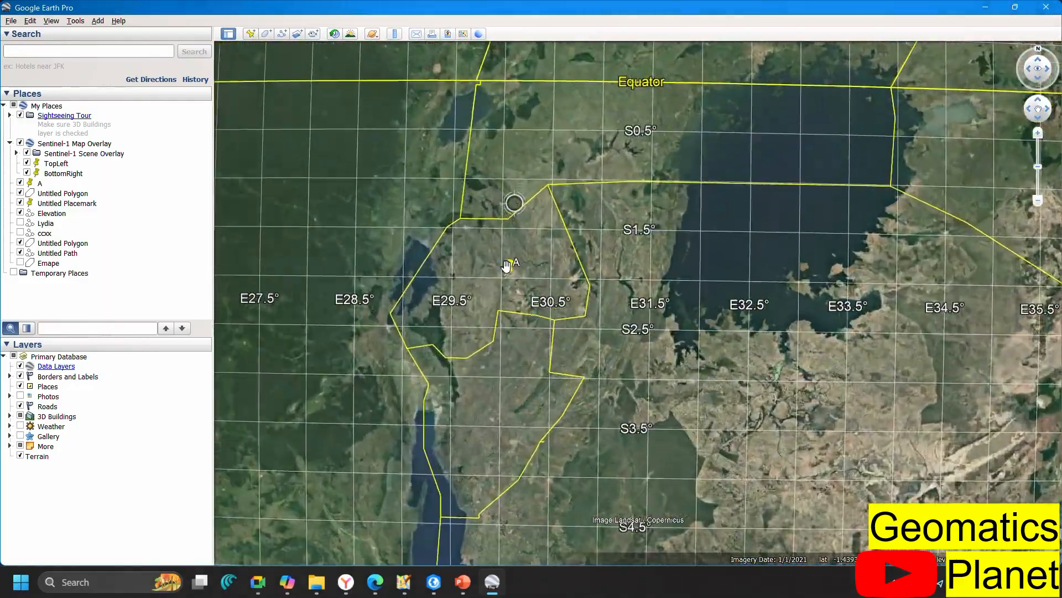
scroll(504, 357, up, 3)
scroll(498, 290, up, 3)
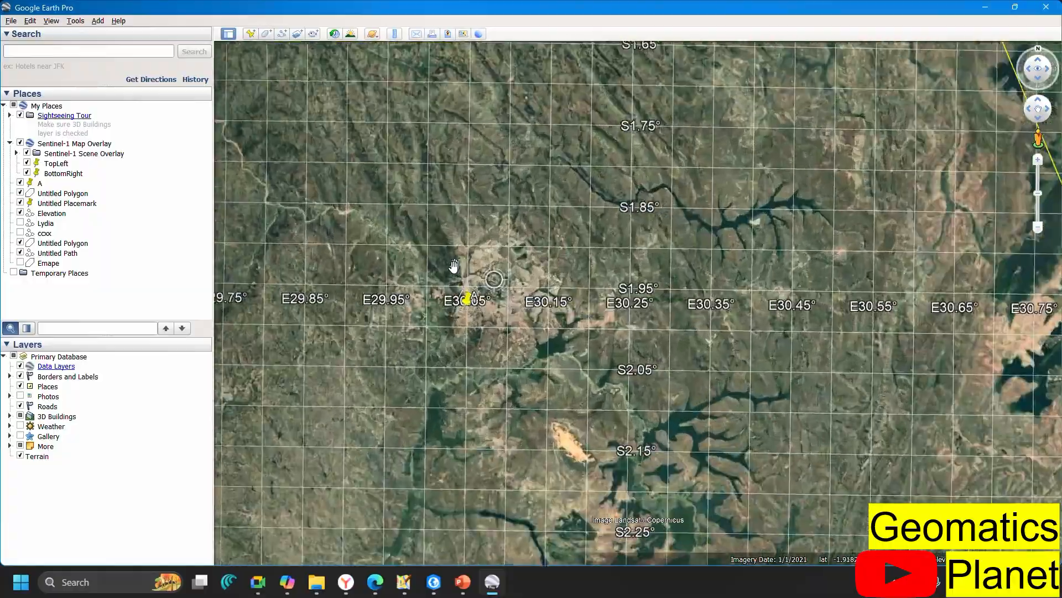
scroll(427, 309, up, 4)
scroll(429, 372, up, 3)
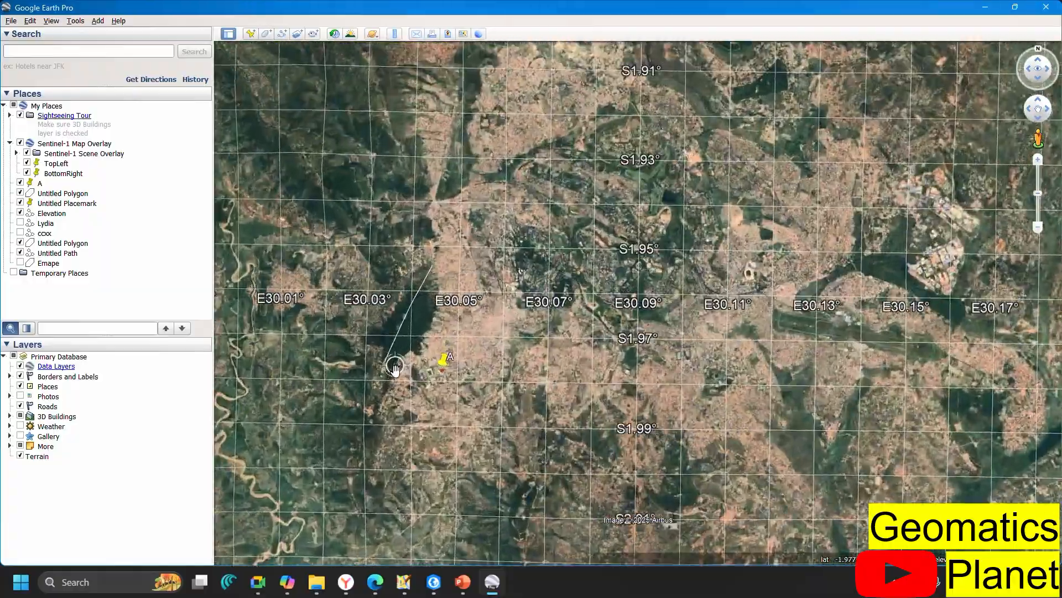
scroll(437, 371, up, 2)
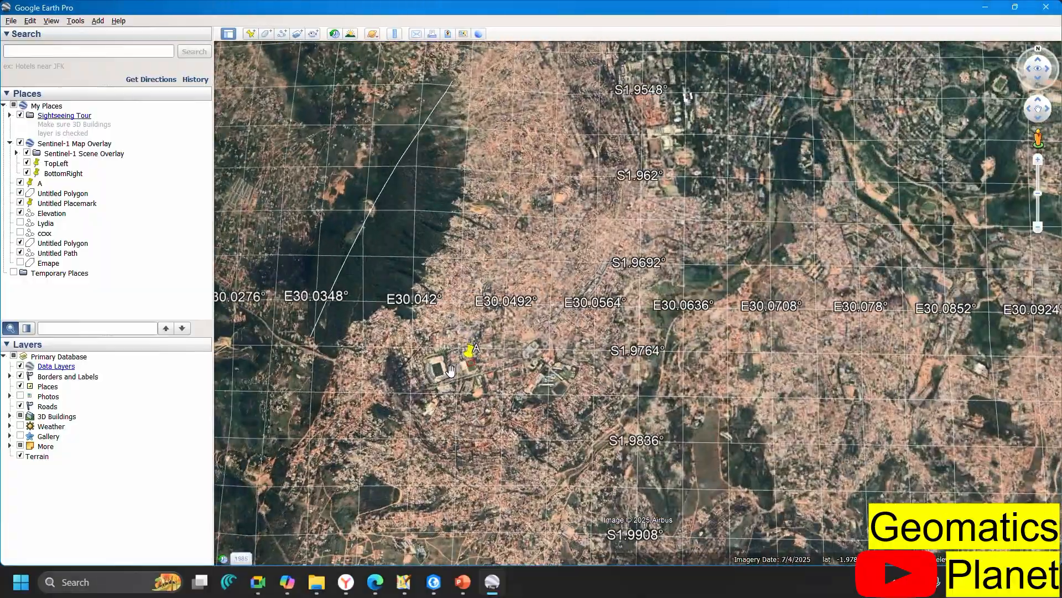
scroll(451, 371, up, 3)
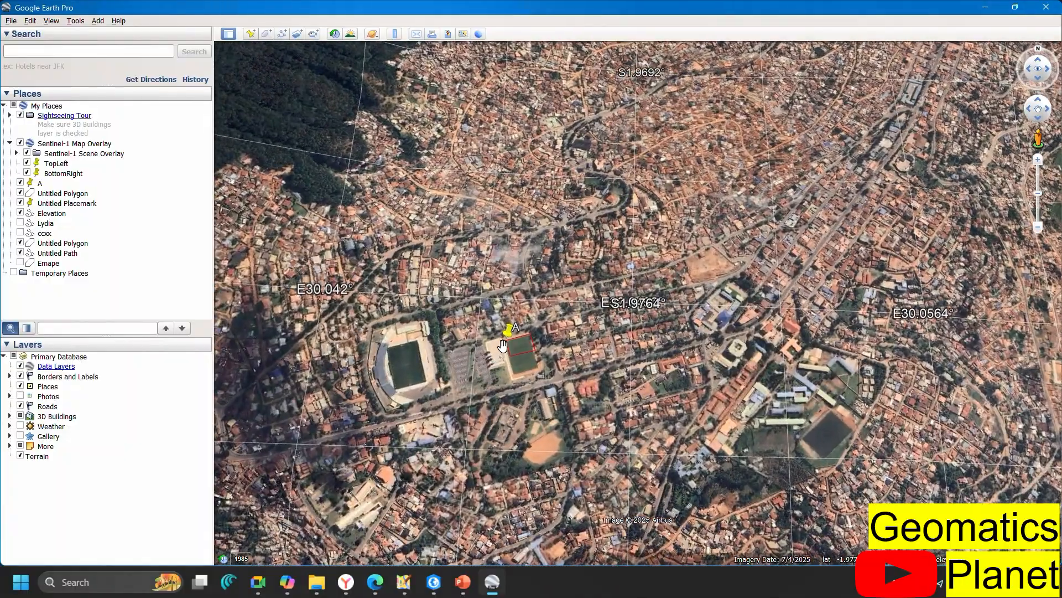
Step: Open the properties of placemark A and copy its latitude
right_click(510, 331)
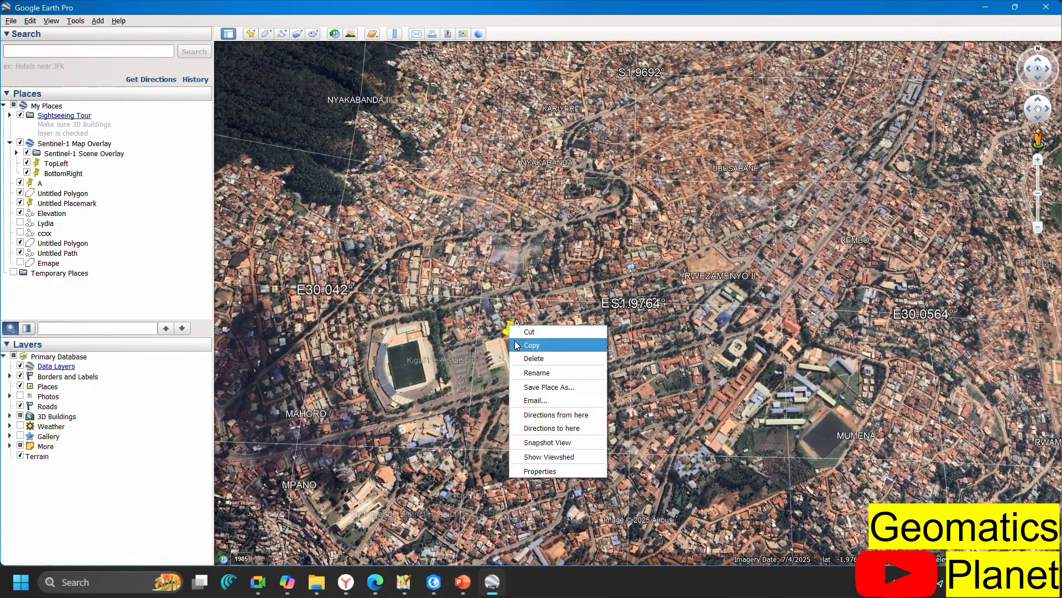
click(541, 471)
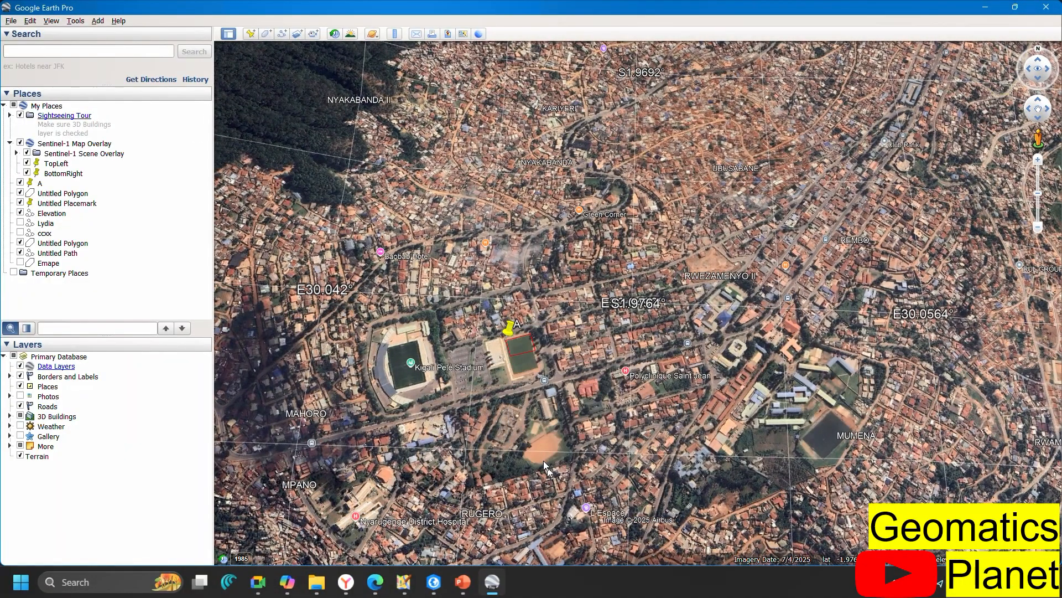
drag(149, 44, 560, 121)
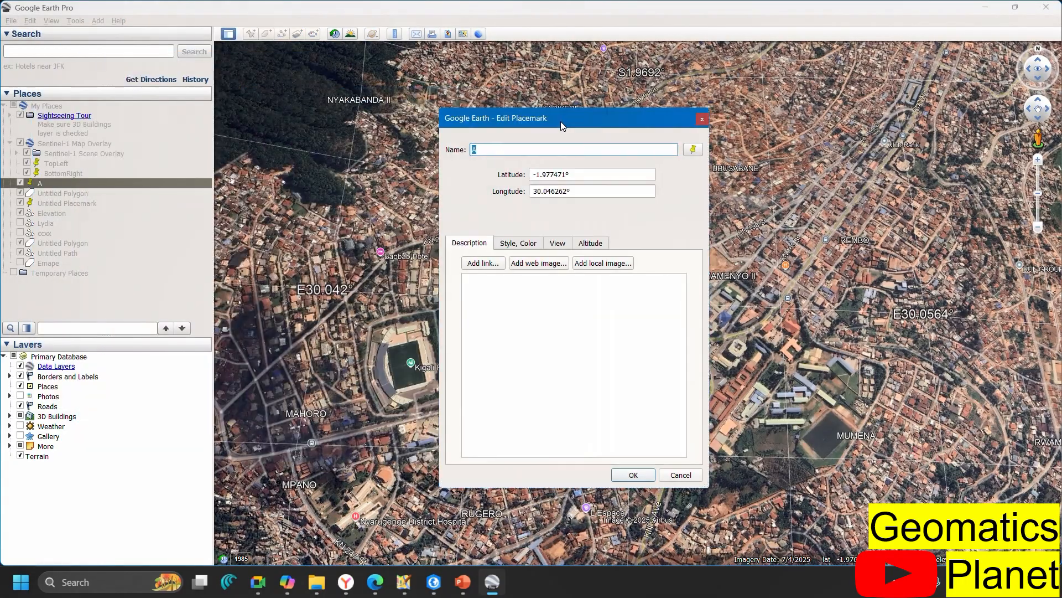
key(Tab)
key(ctrl+c)
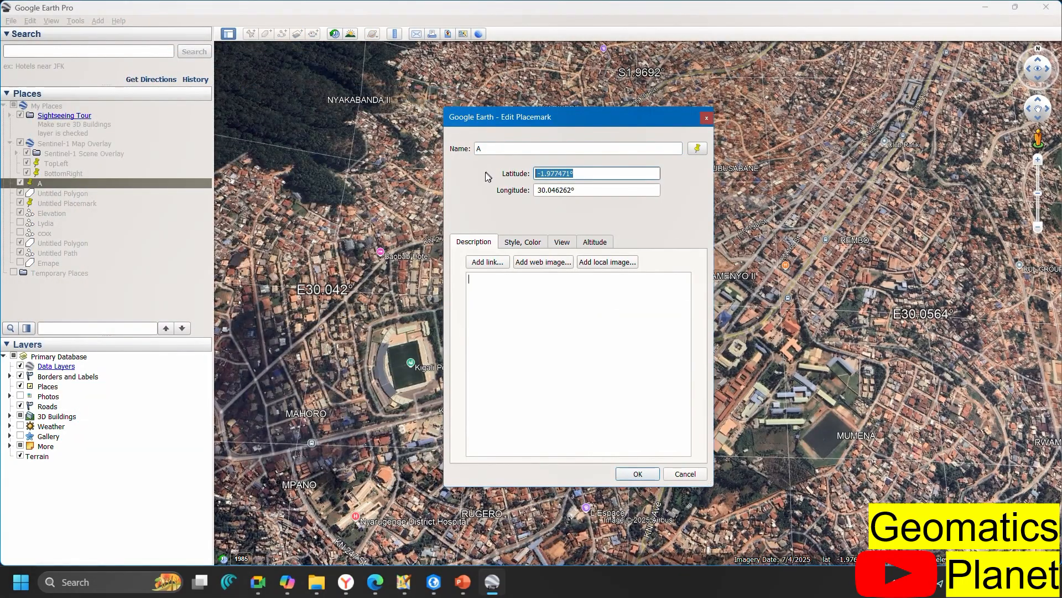
Step: Switch to EarthExplorer, choose a circular search area, and set its center latitude to -1.977471 without the degree sign
click(349, 586)
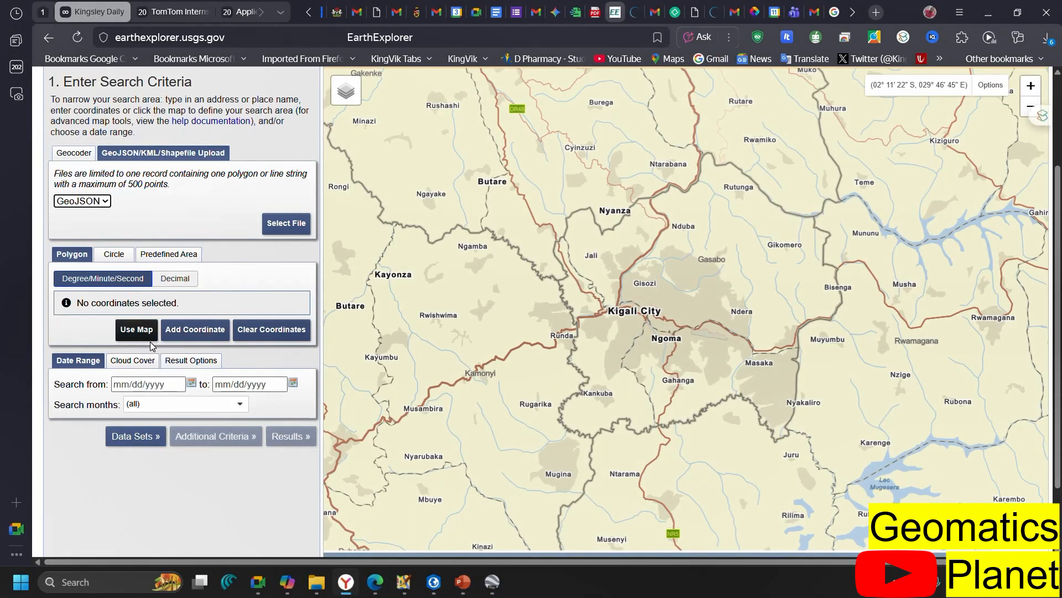
click(100, 255)
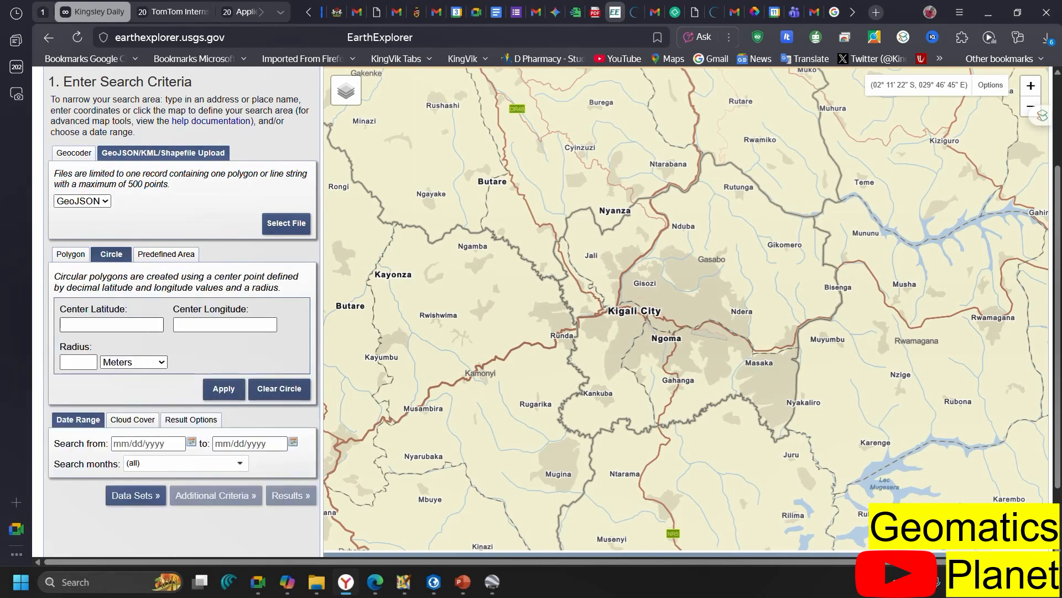
click(128, 325)
key(ctrl+v)
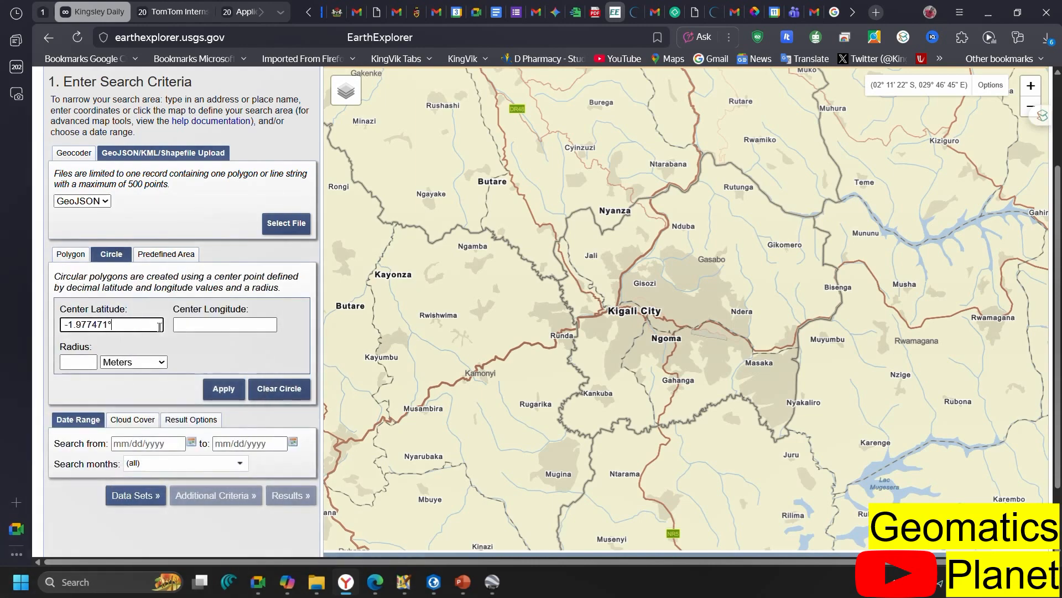
Step: Copy placemark A's longitude from Google Earth Pro and enter it as the circle's center longitude in EarthExplorer, 30.046262
click(490, 589)
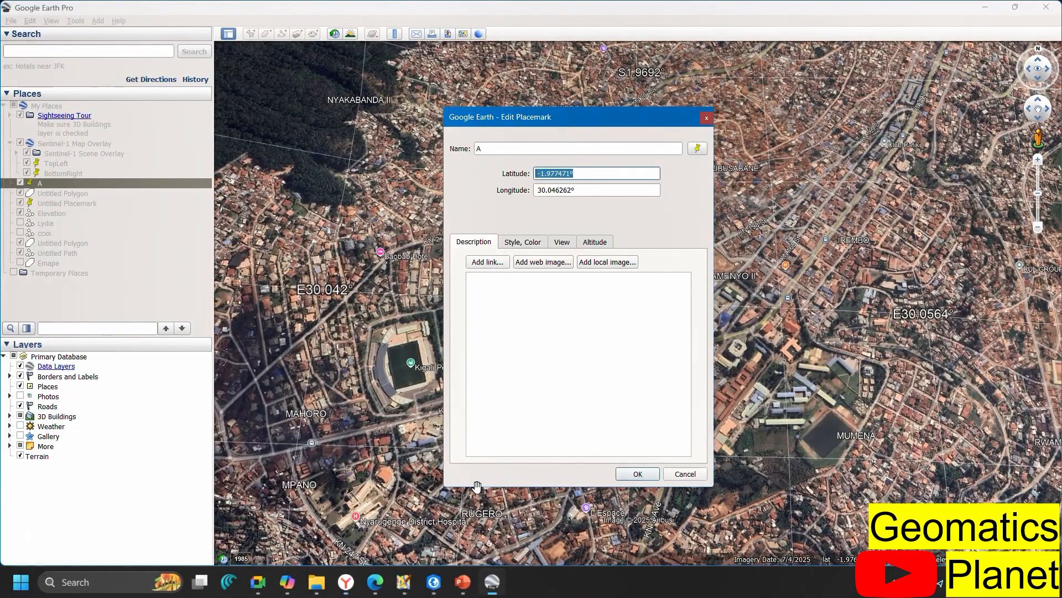
click(575, 190)
double_click(576, 189)
key(ctrl+c)
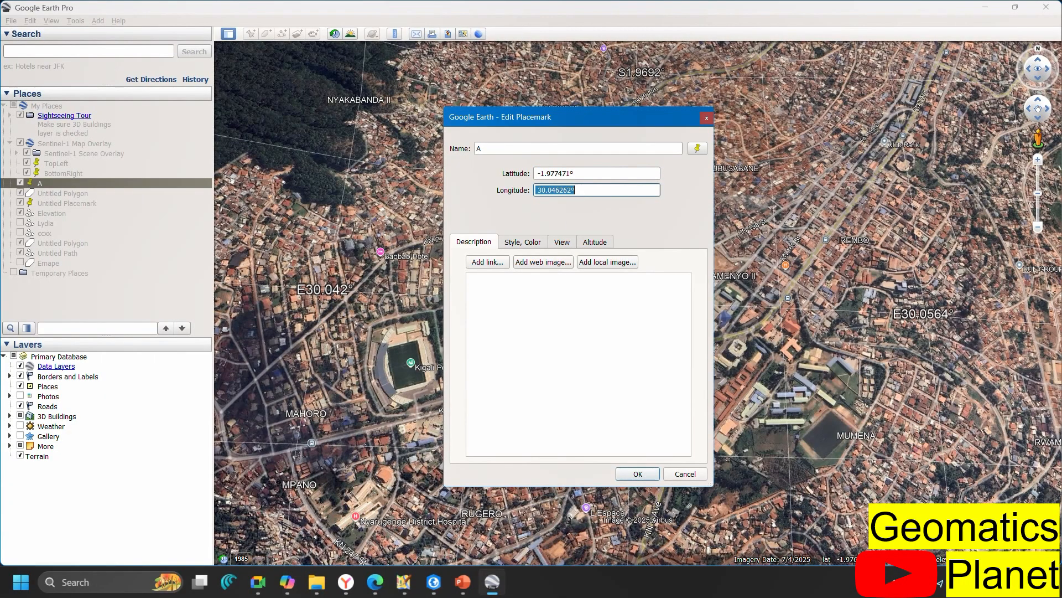
click(491, 588)
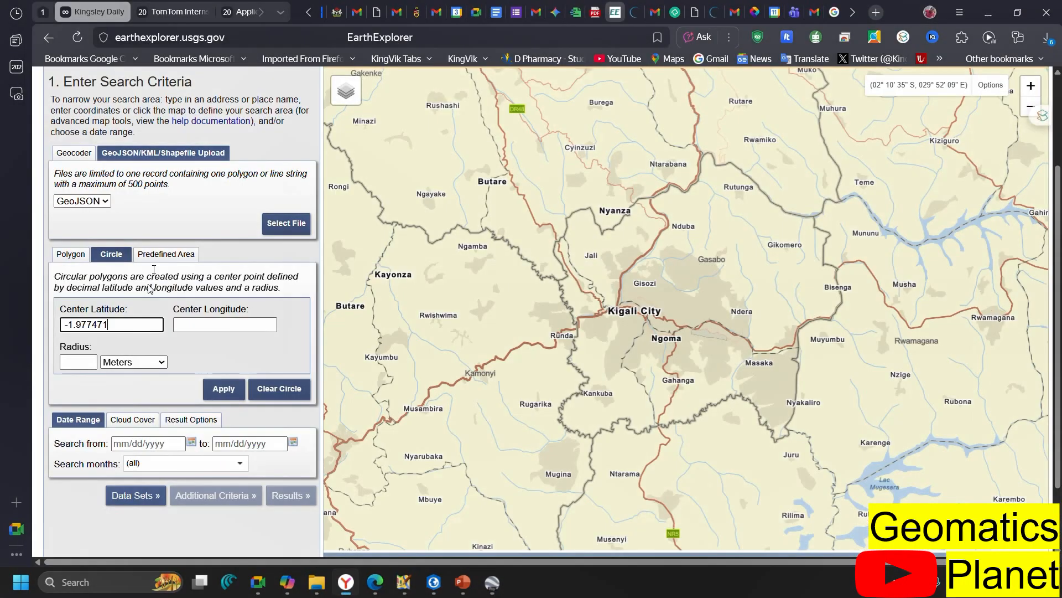
click(223, 326)
key(ctrl+v)
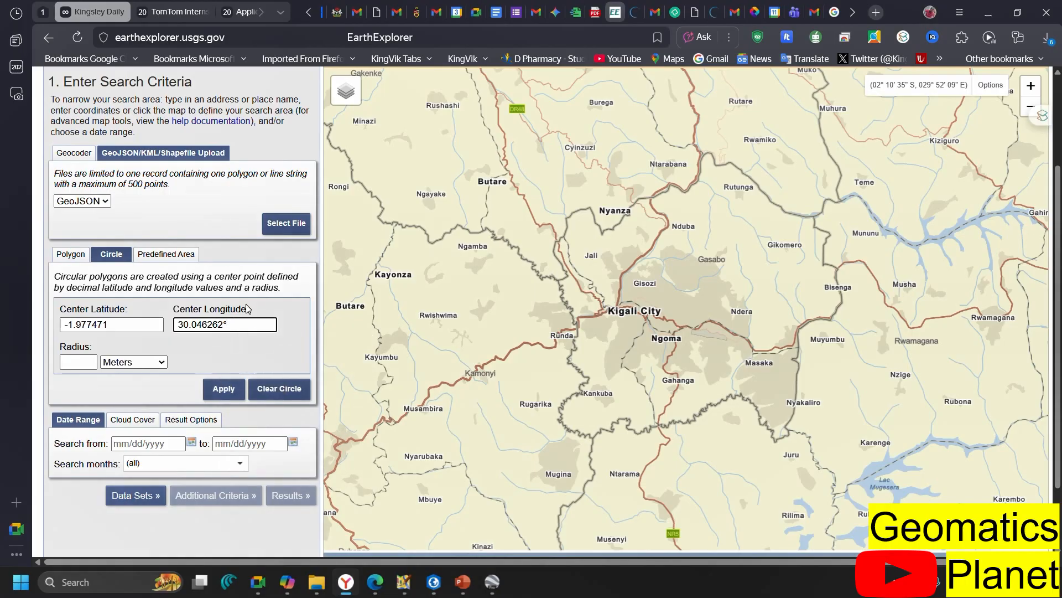
Step: Set the circle's radius to 10 kilometers and apply the circular search area
click(93, 361)
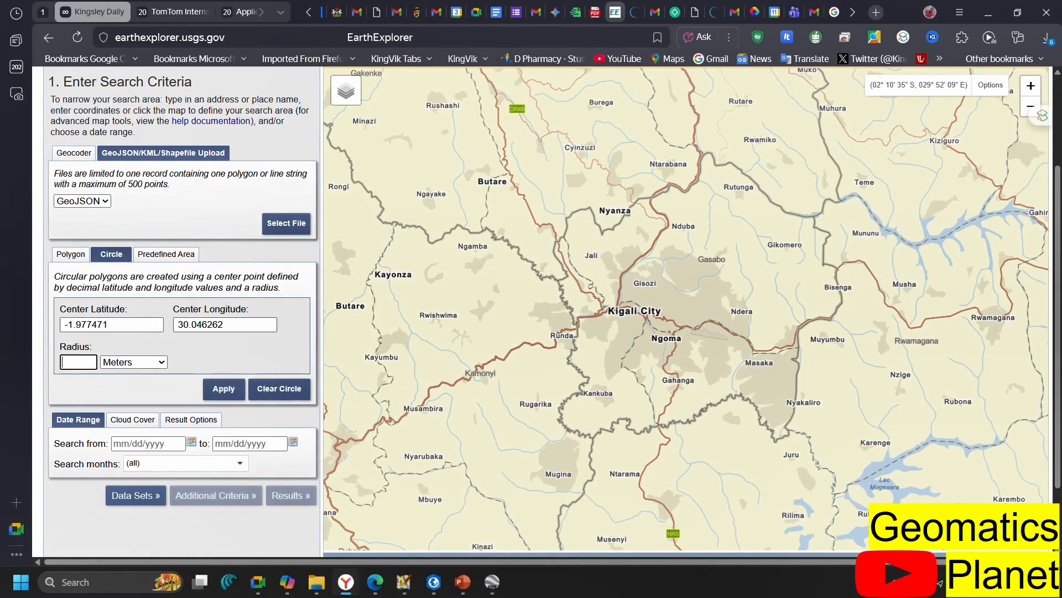
text(10)
click(135, 361)
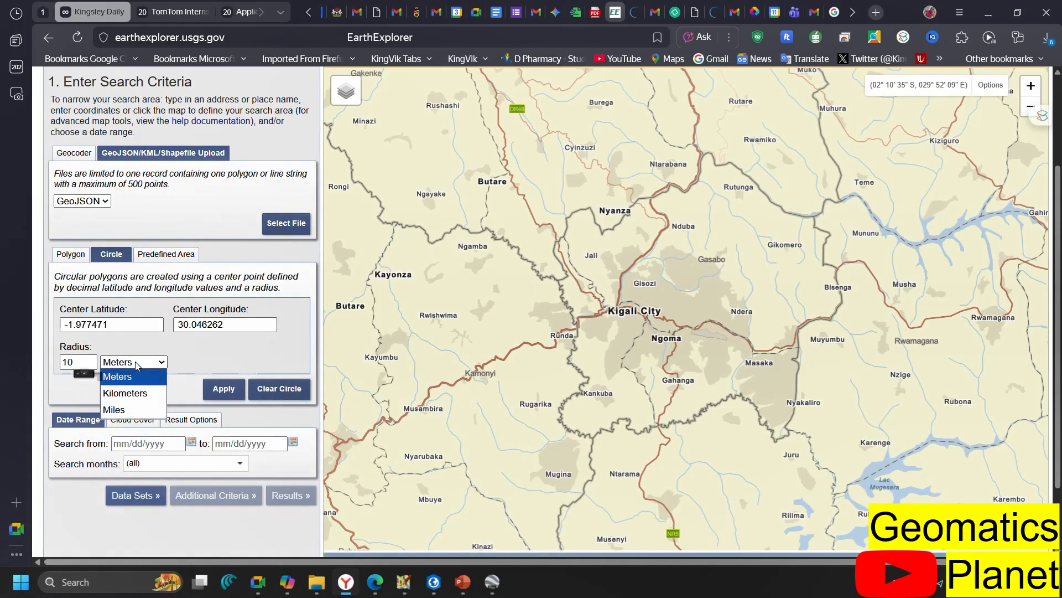
click(135, 389)
click(224, 389)
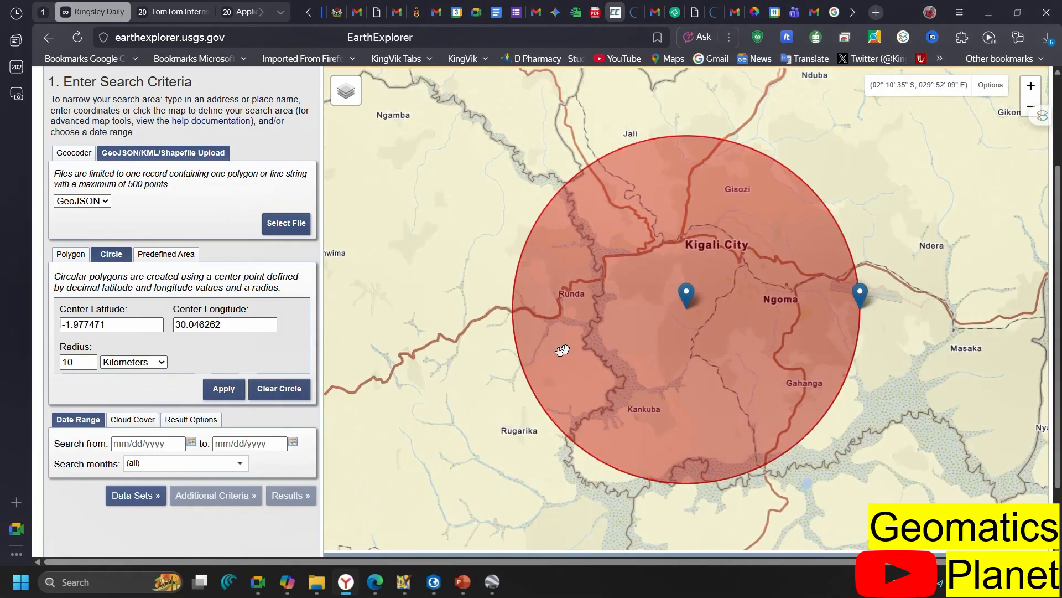
scroll(699, 310, down, 1)
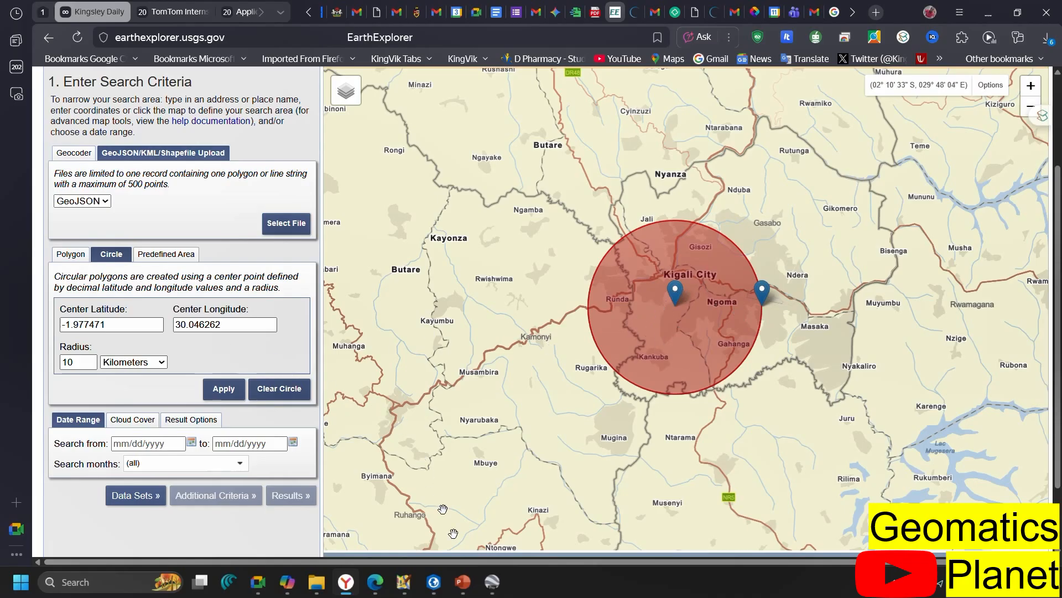
Step: Switch to Google Earth Pro, close placemark A's properties, and start a new polygon named AOI_Kig
click(492, 584)
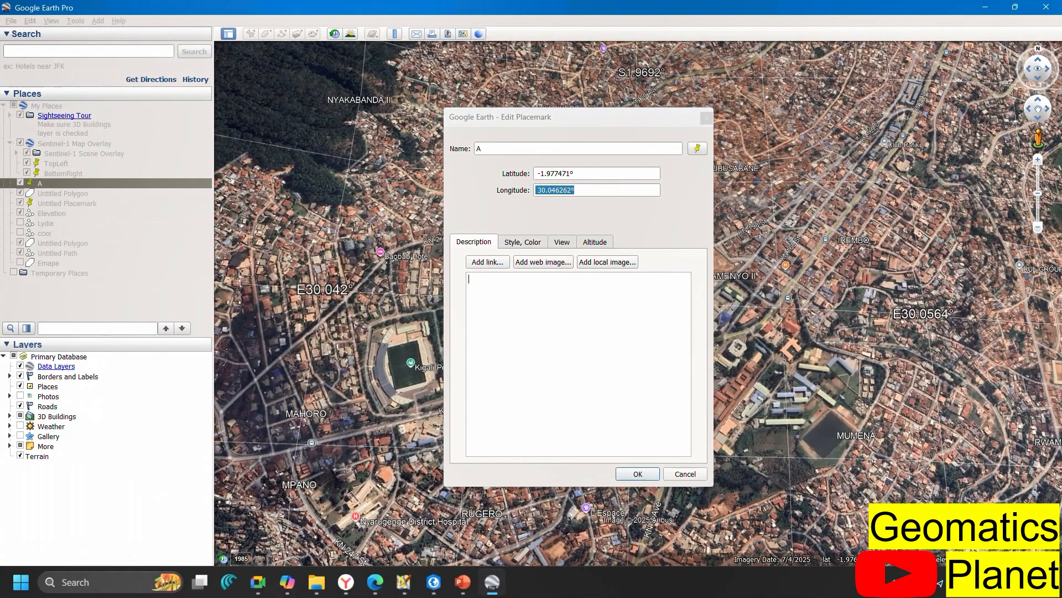
click(706, 118)
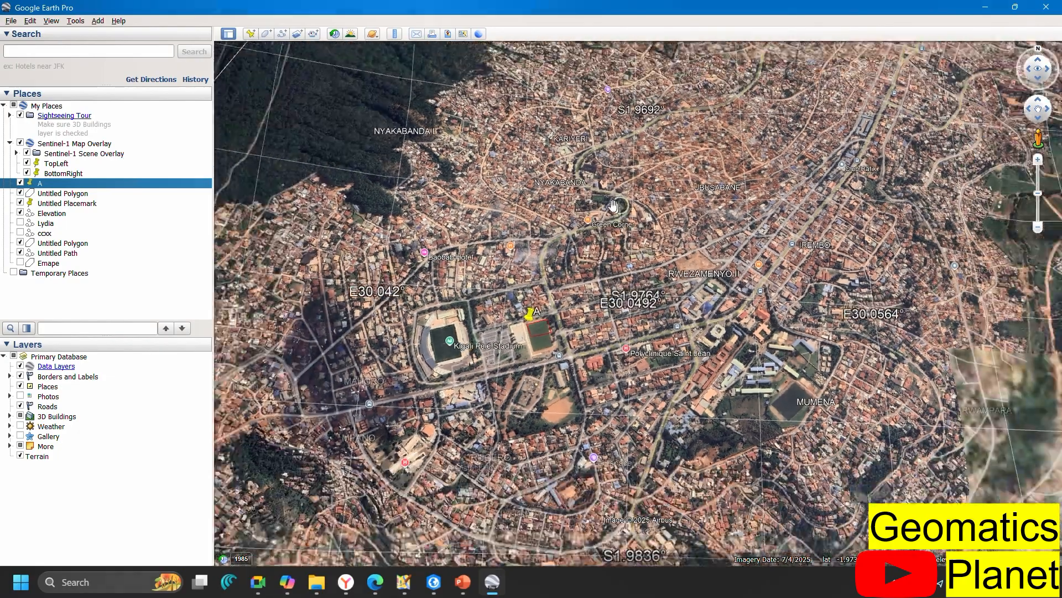
scroll(613, 205, down, 3)
scroll(637, 210, down, 2)
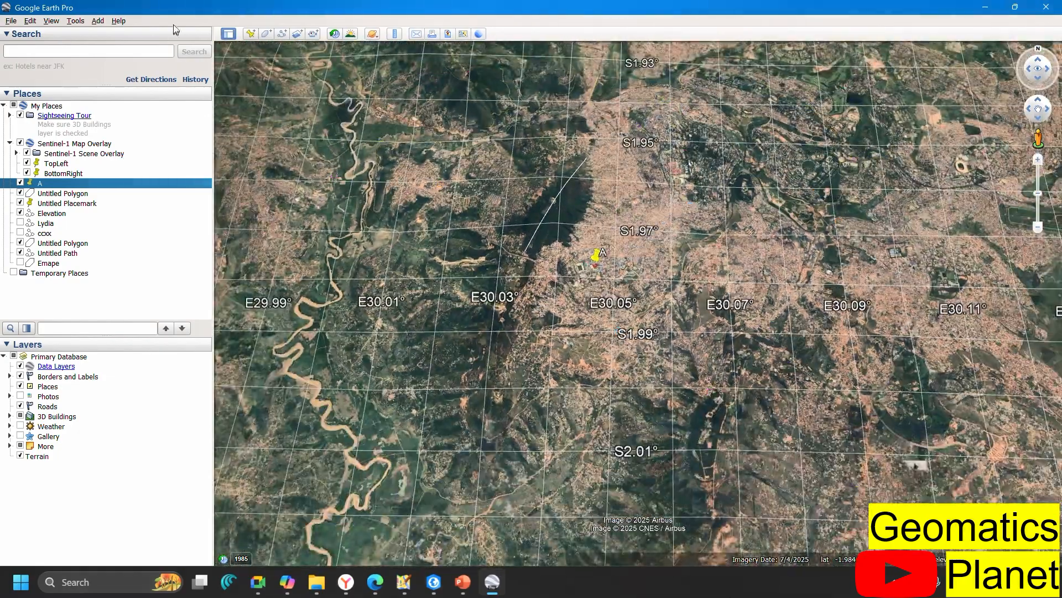
click(266, 34)
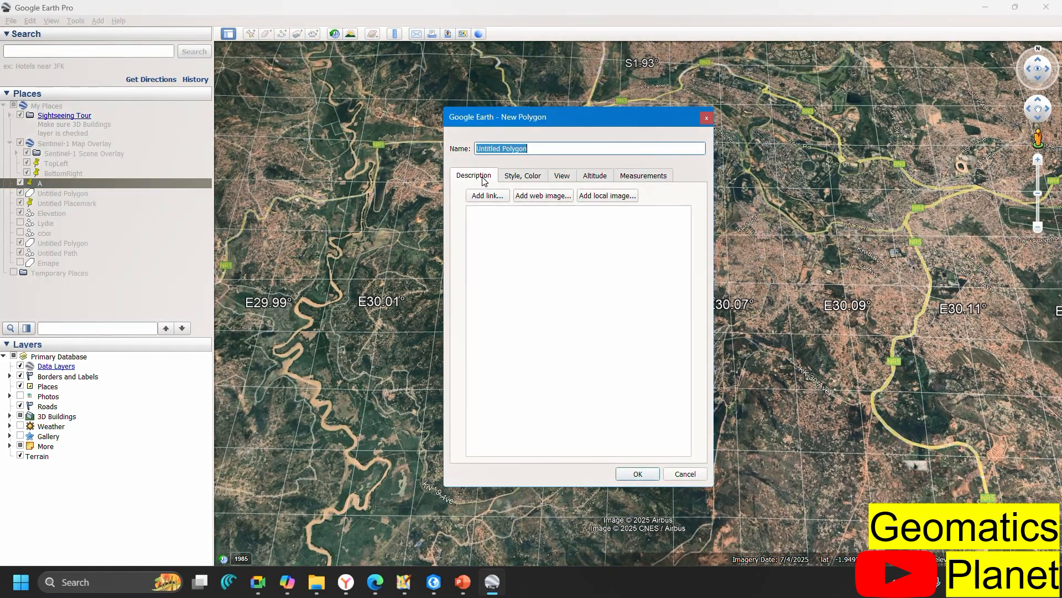
text(AOI_Kig)
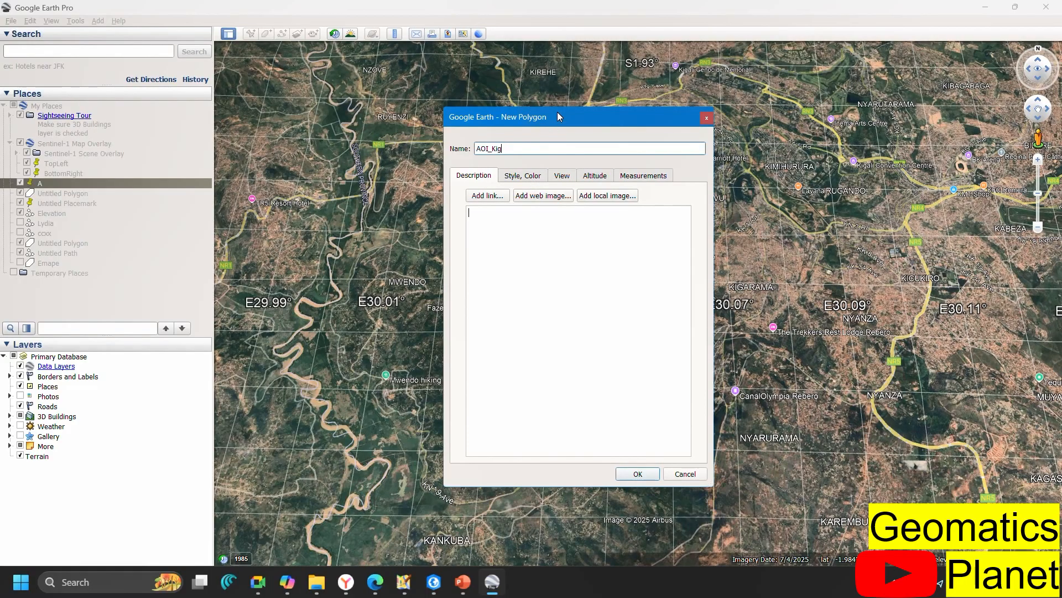
Step: Draw the AOI_Kig polygon with six corners around Kigali, enclosing placemark A, Nyarurama and Kimihurura, and finish it
drag(557, 112, 236, 99)
click(467, 89)
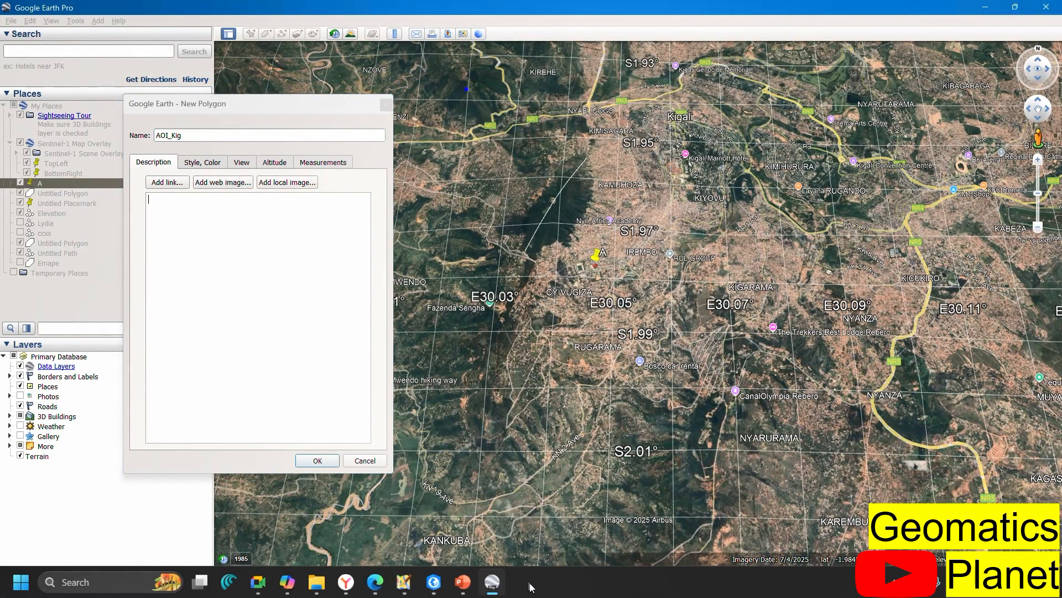
click(498, 525)
click(840, 478)
click(954, 366)
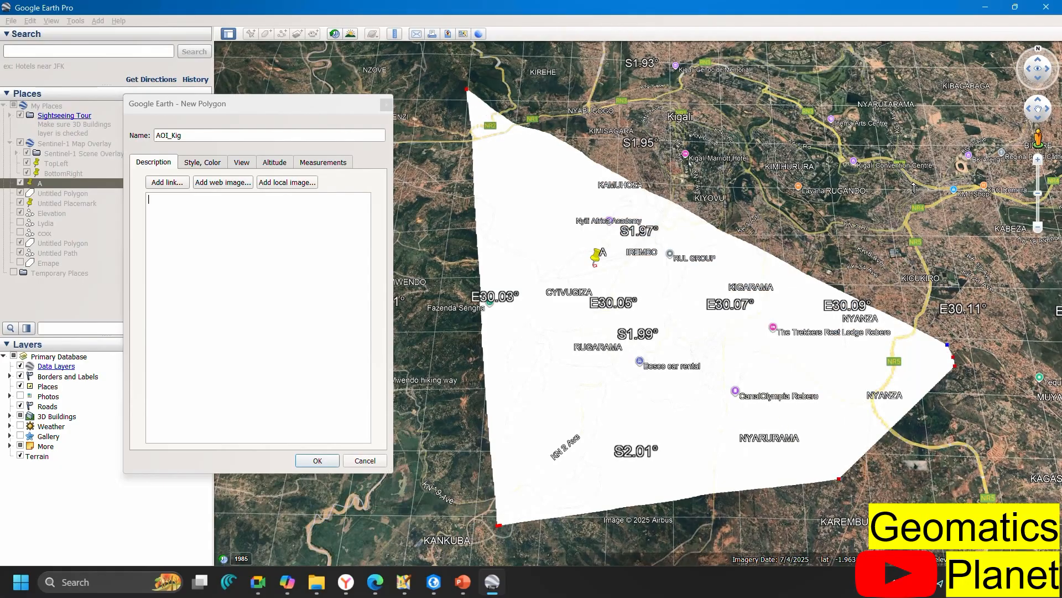
click(915, 185)
click(755, 90)
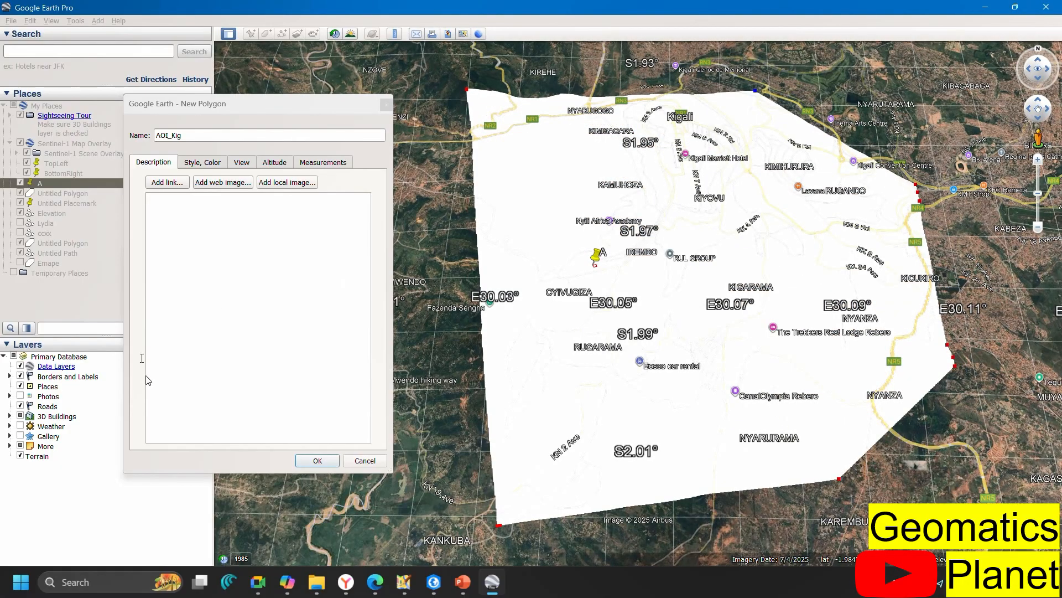
click(316, 463)
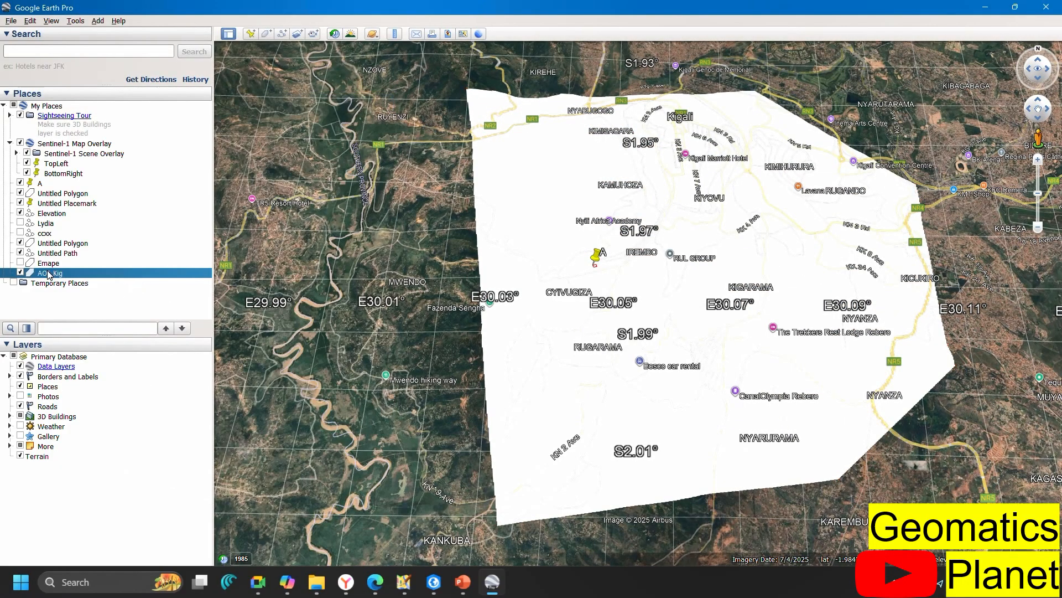
Step: Save the AOI_Kig polygon as a KMZ file named AOI_Kig in the Downloads folder
right_click(63, 277)
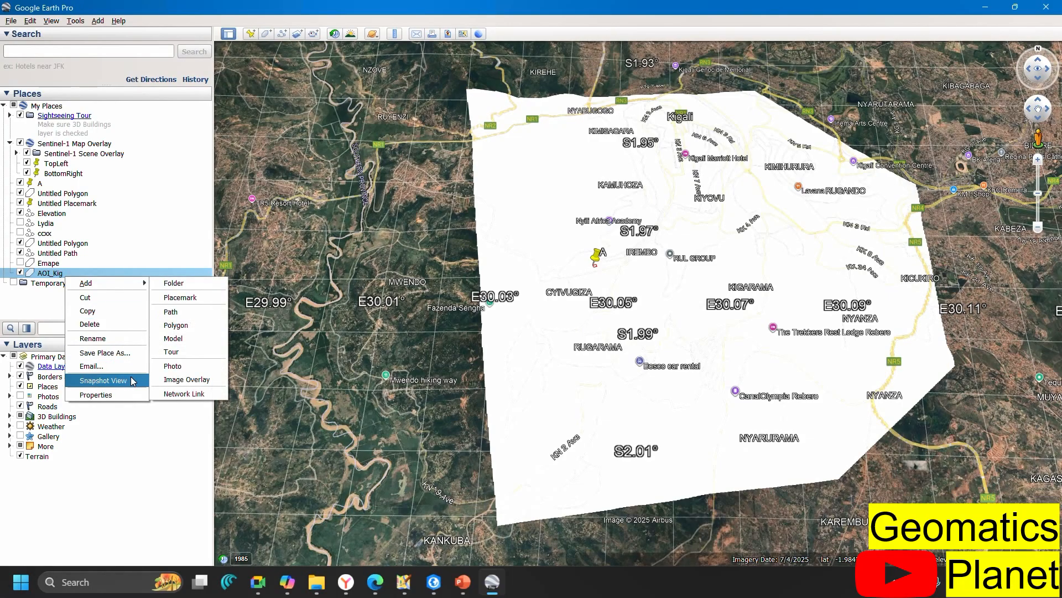
click(110, 352)
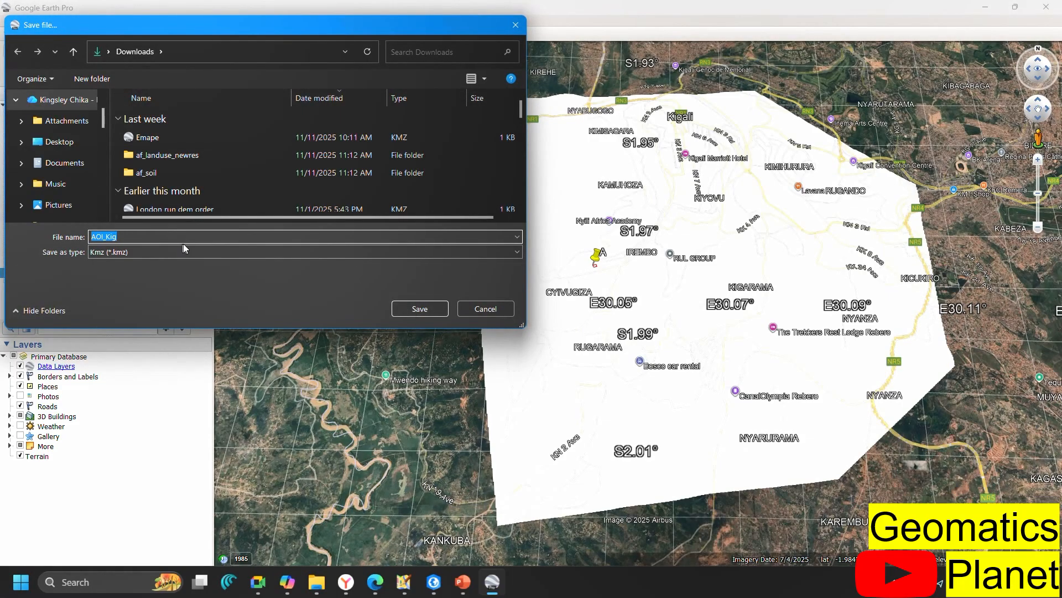
click(432, 308)
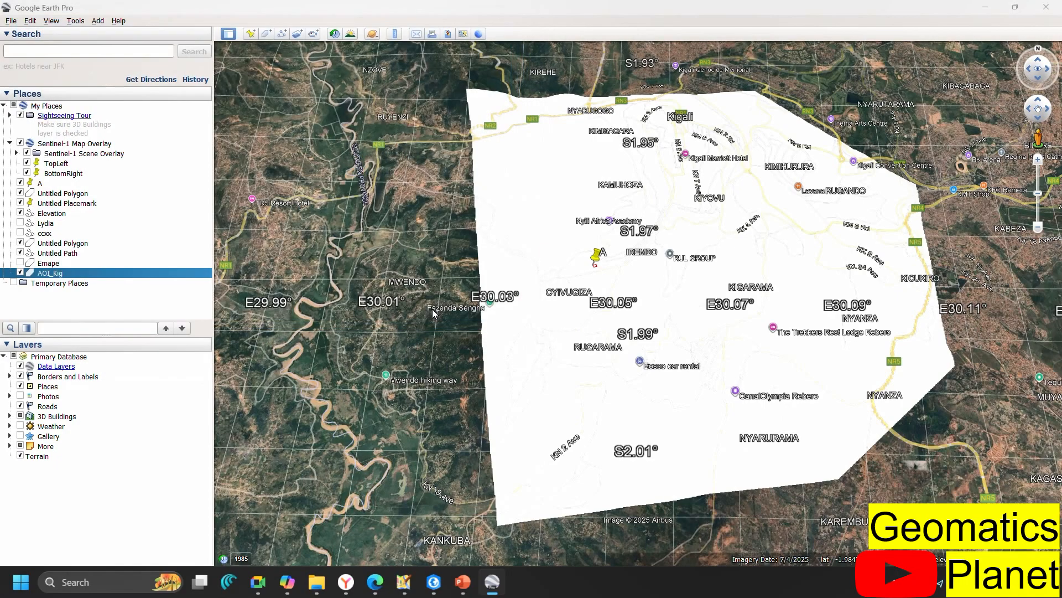
Step: Switch to EarthExplorer and upload AOI_Kig.kmz from Downloads as the search area, using the KML/KMZ format
click(346, 581)
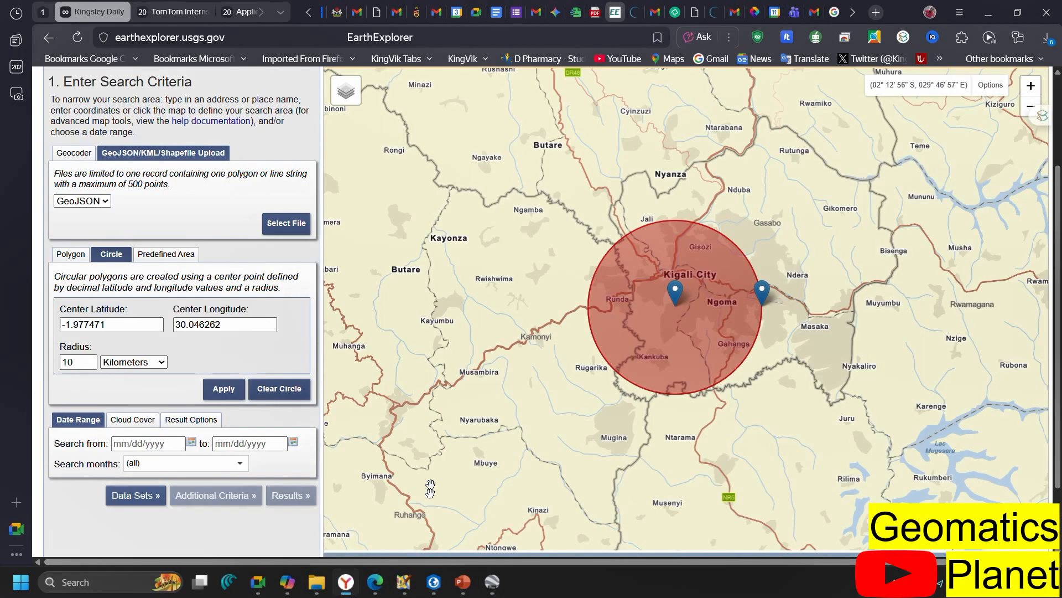
click(105, 202)
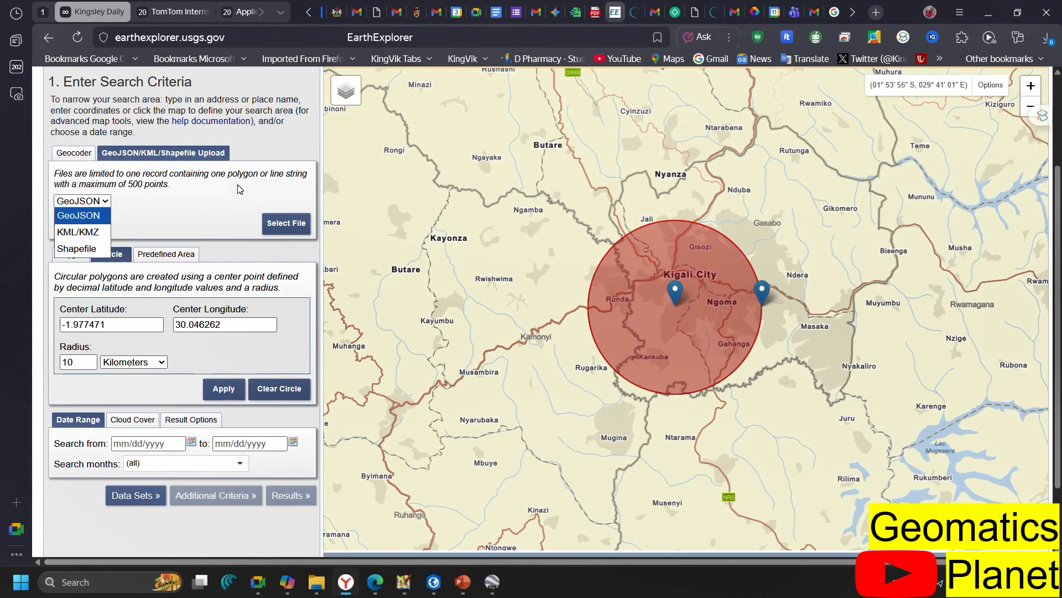
click(70, 231)
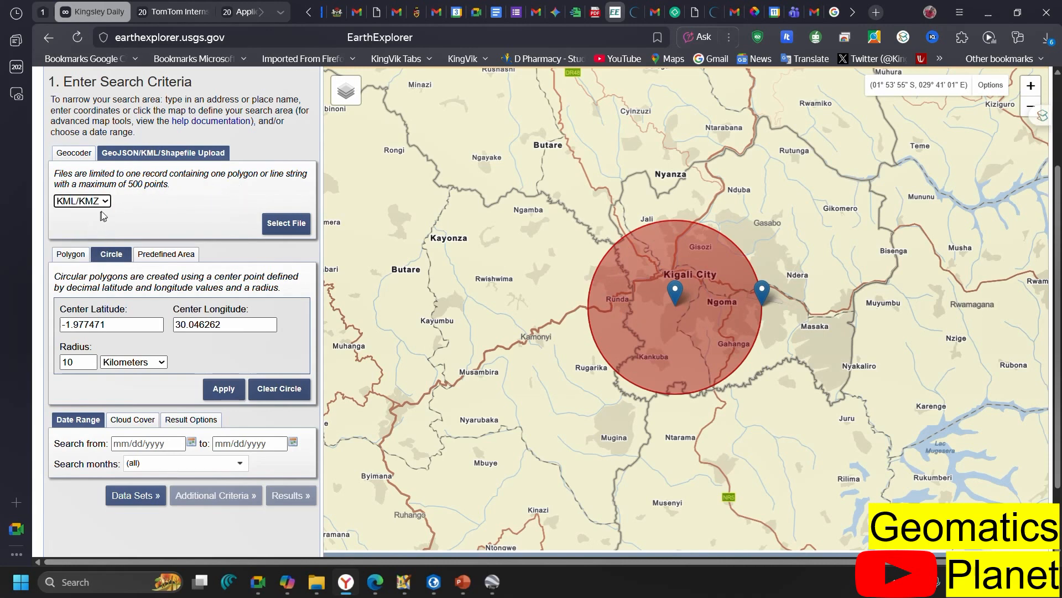
click(284, 228)
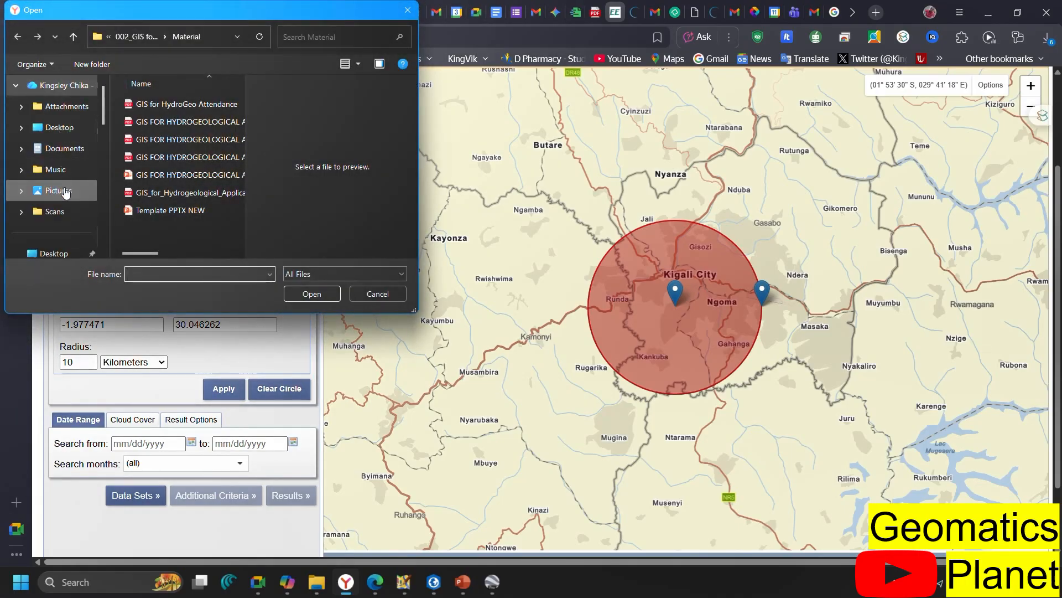
scroll(64, 191, down, 1)
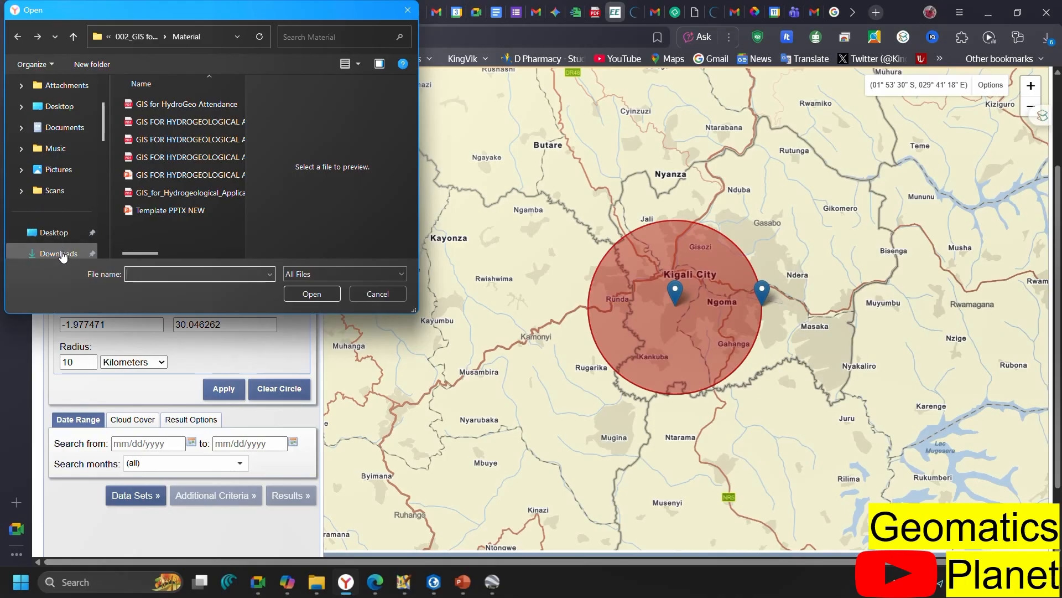
click(58, 254)
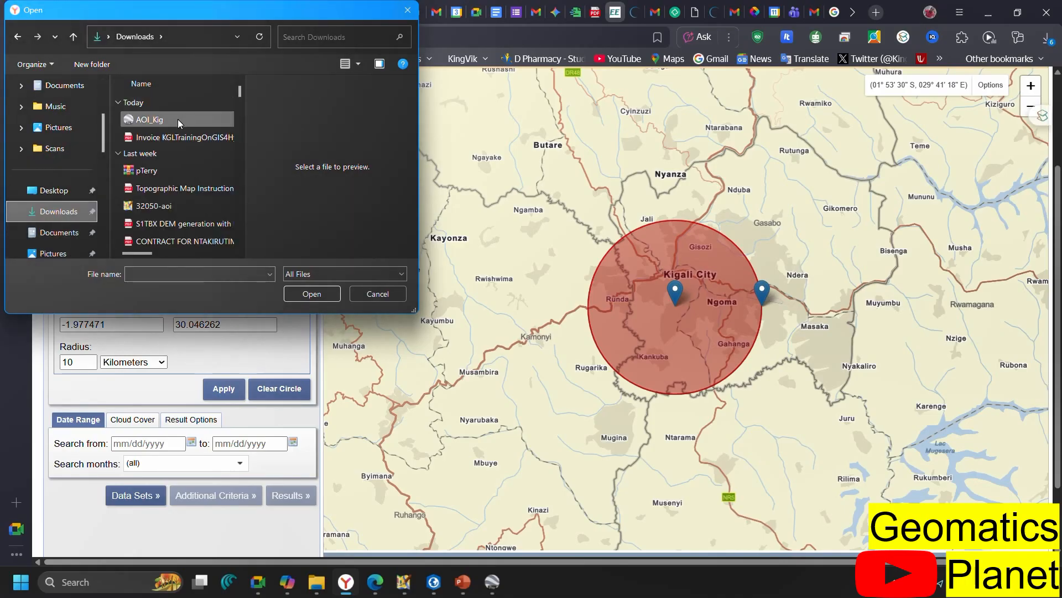
click(178, 118)
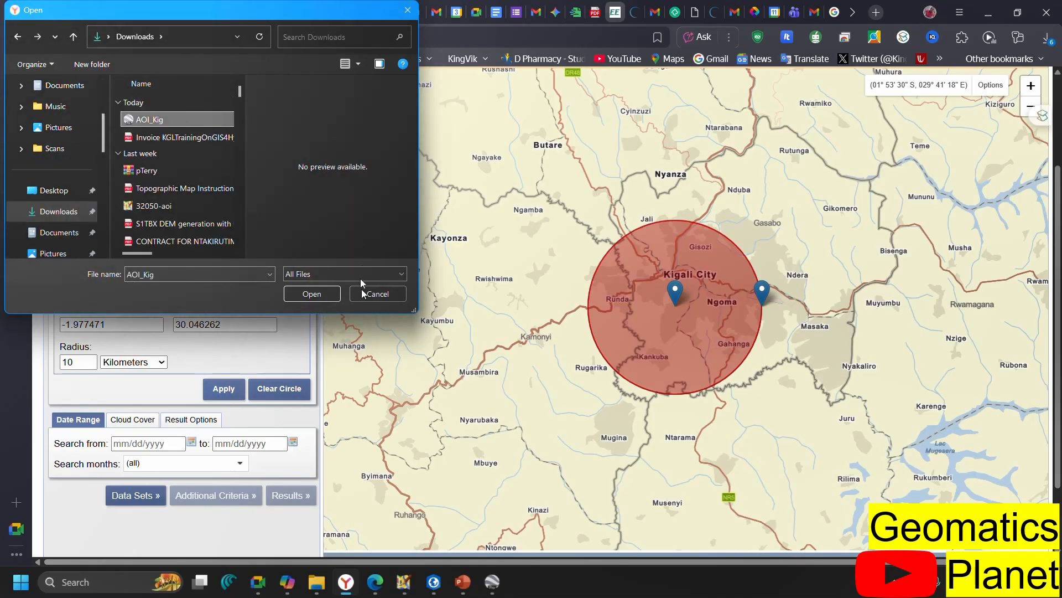
click(312, 293)
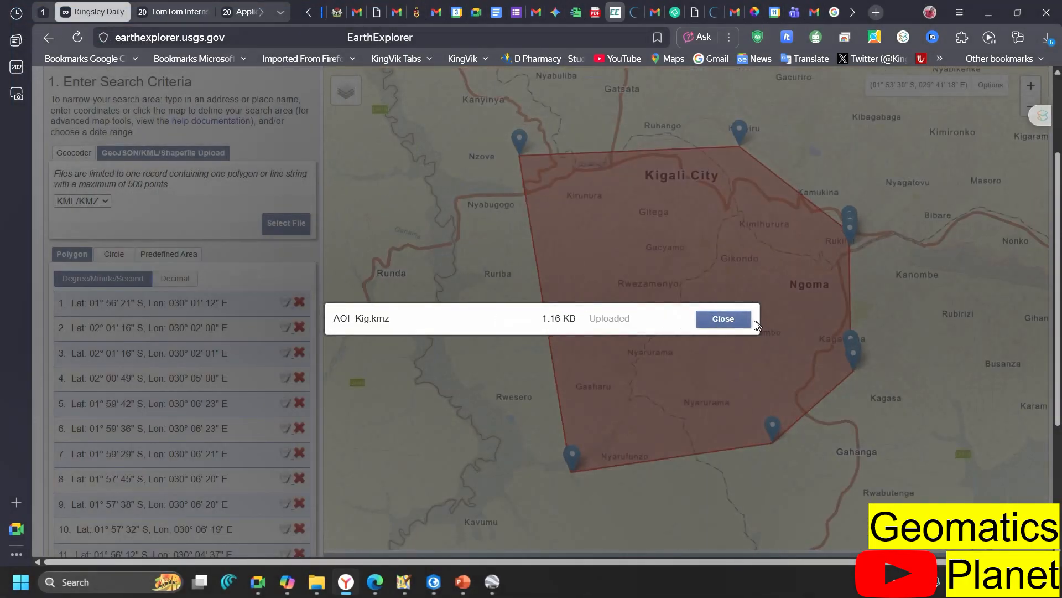
click(725, 318)
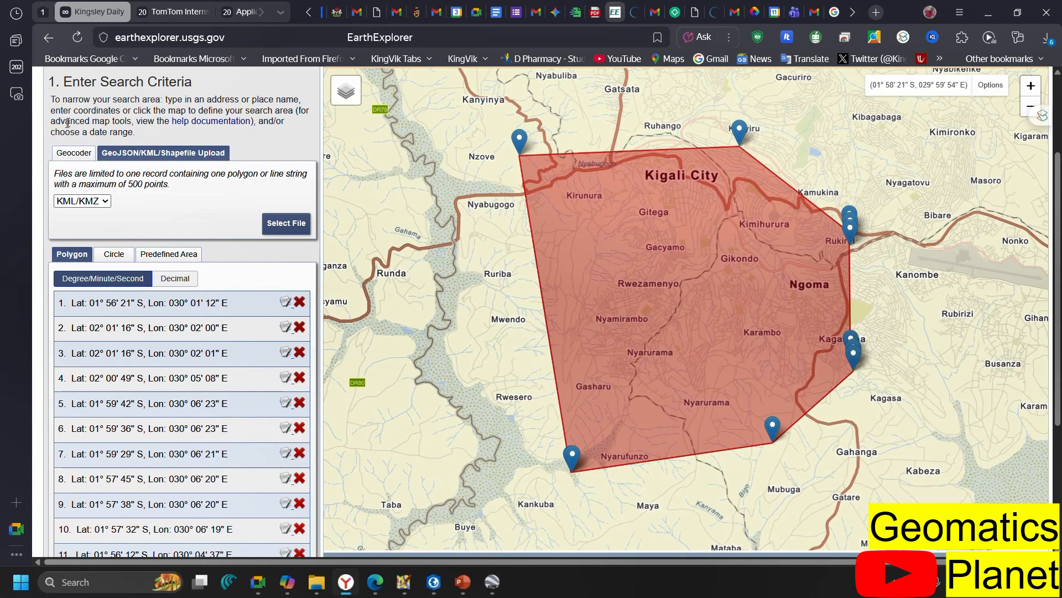
scroll(182, 332, up, 3)
scroll(84, 409, down, 6)
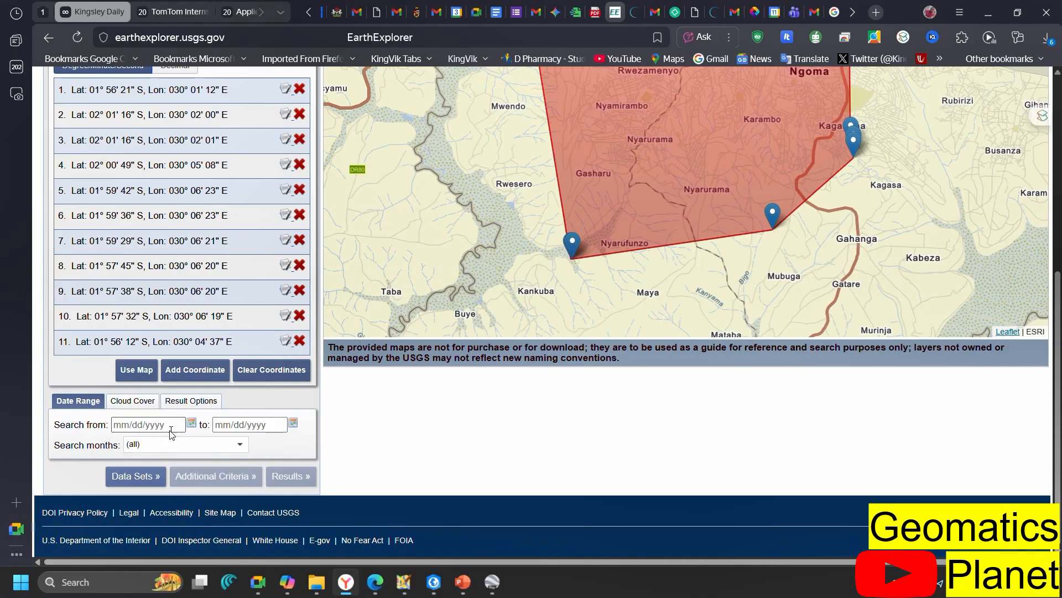
Step: Switch to Microsoft Edge and search the web in a new tab for "band combination of landsat 8"
click(374, 584)
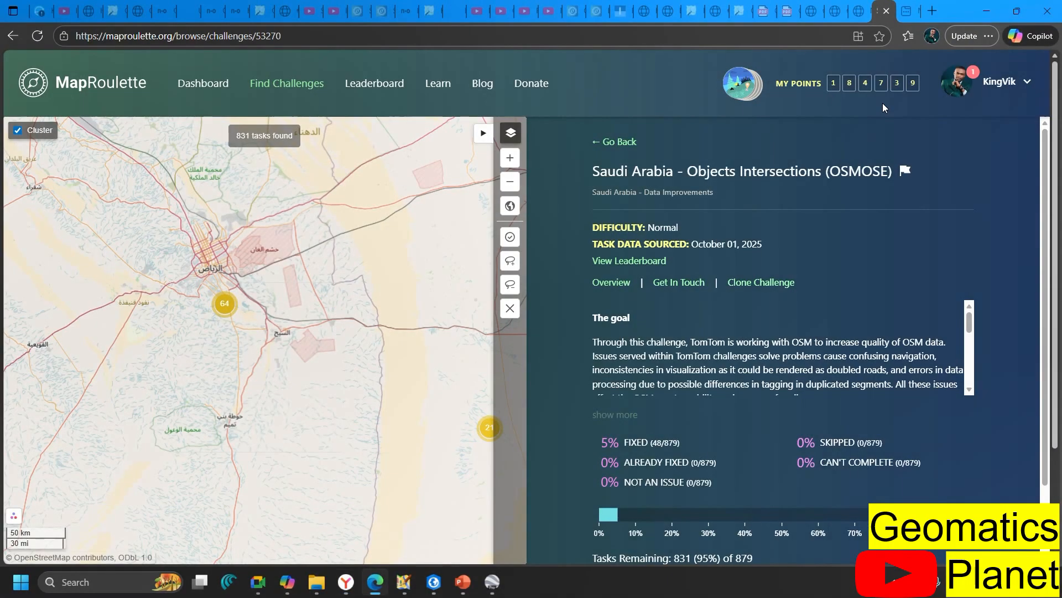
key(ctrl+t)
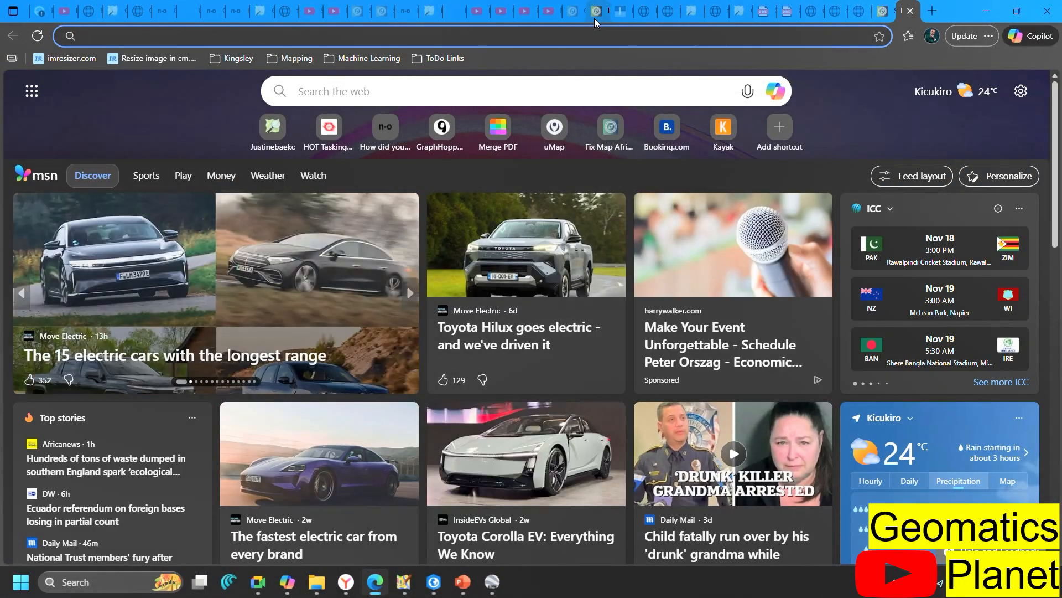
text(ban)
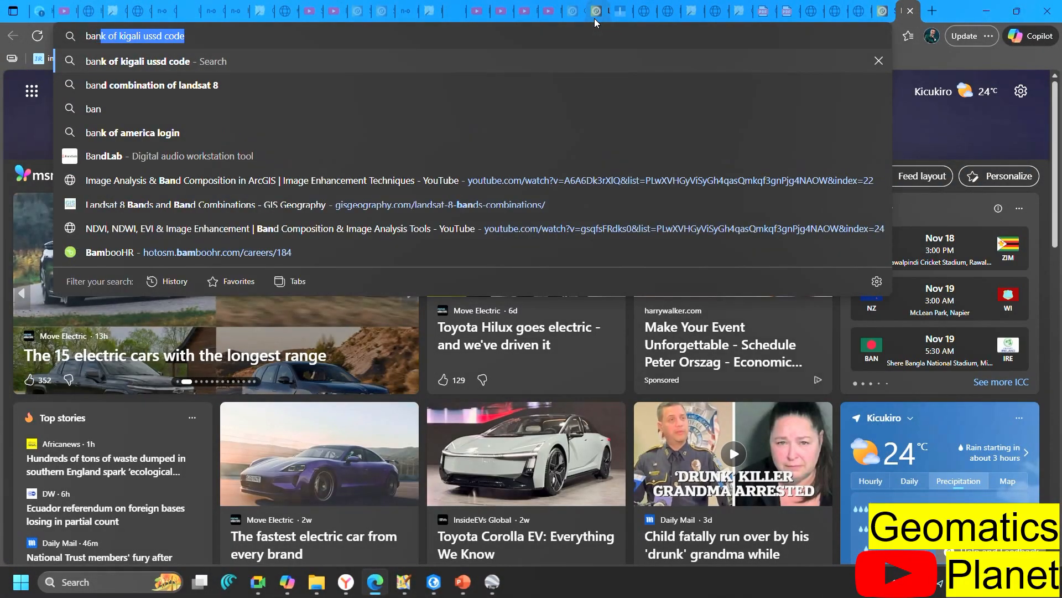
text(d)
key(End)
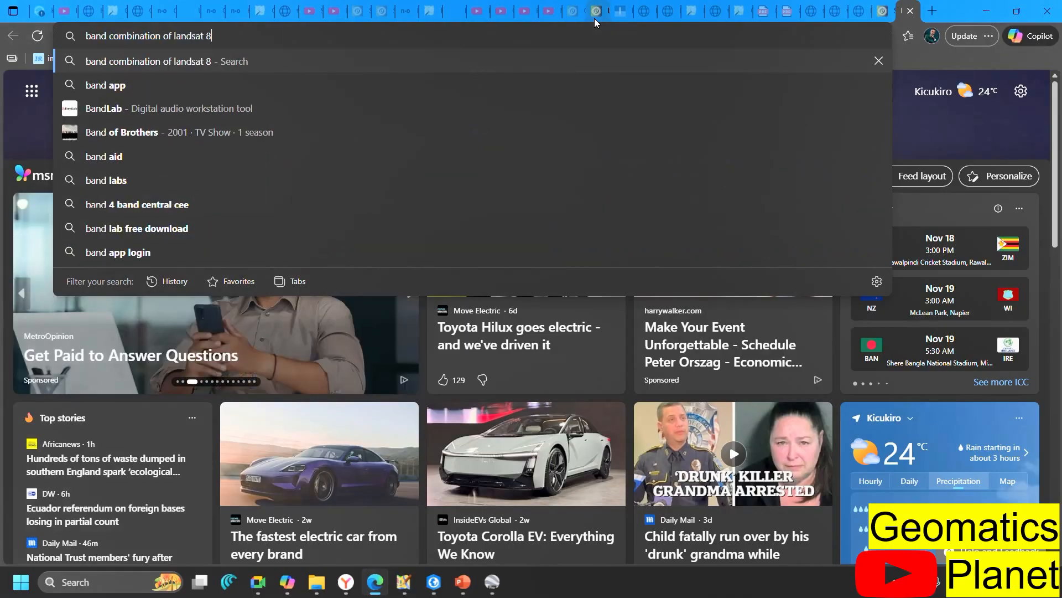
key(Return)
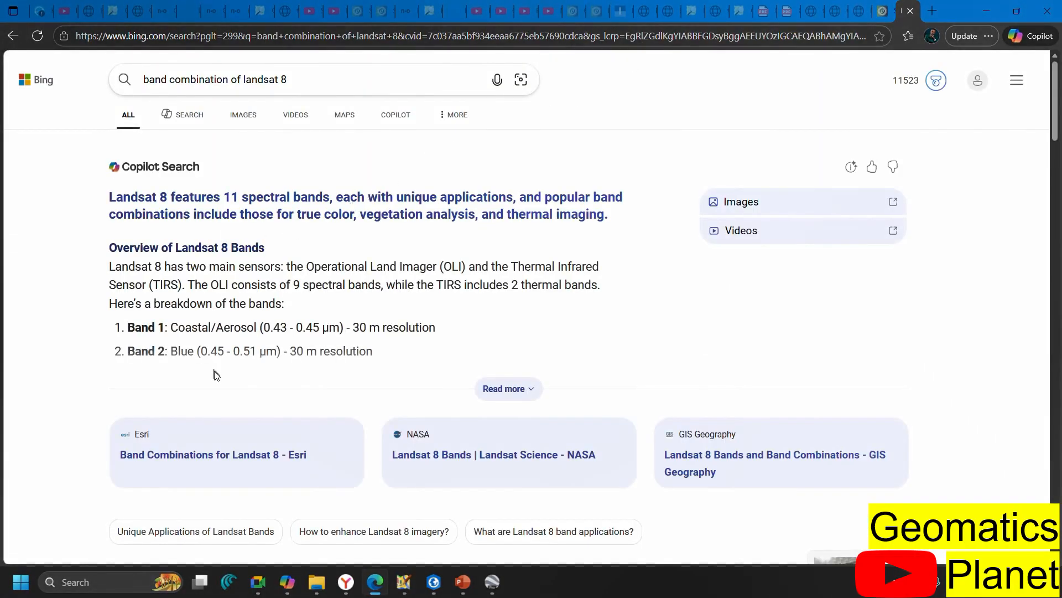
Step: Open the GIS Geography article on Landsat 8 band combinations and examine its table, highlighting the Landsat-8 OLI & TIRS Sensors heading
scroll(216, 375, down, 3)
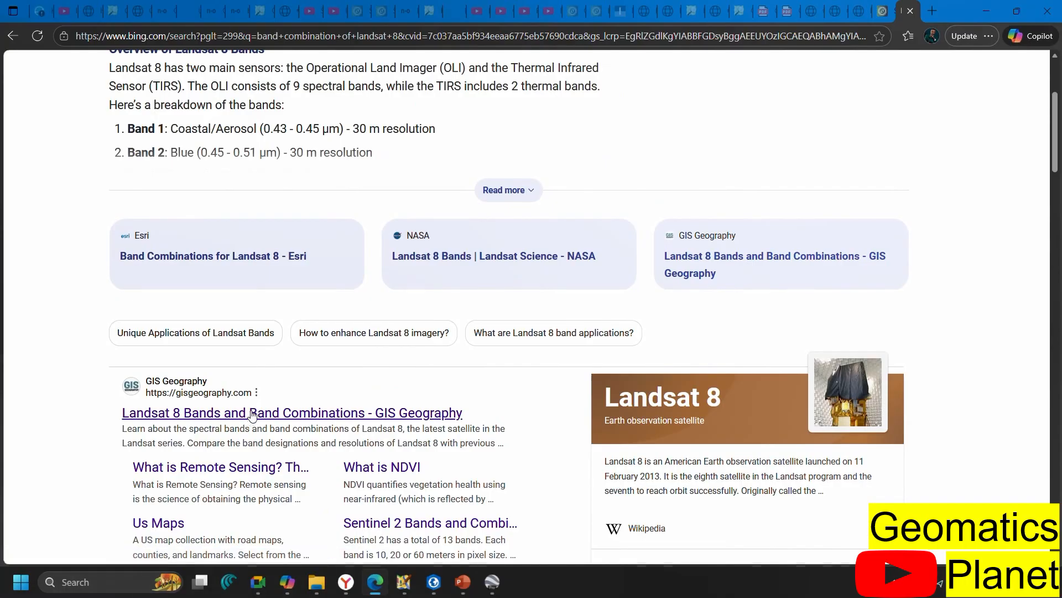
click(248, 419)
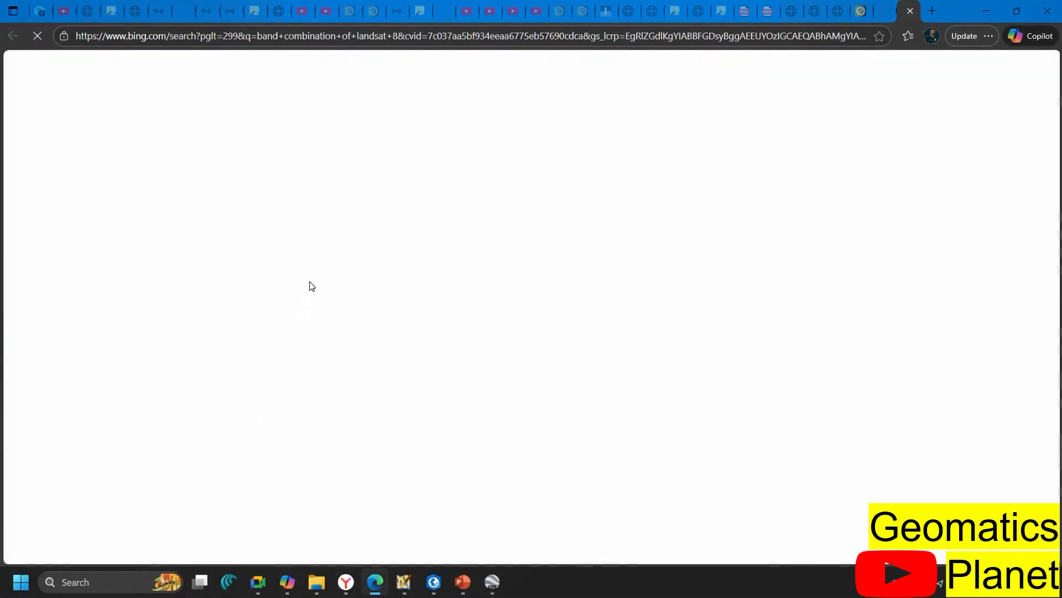
scroll(280, 275, down, 5)
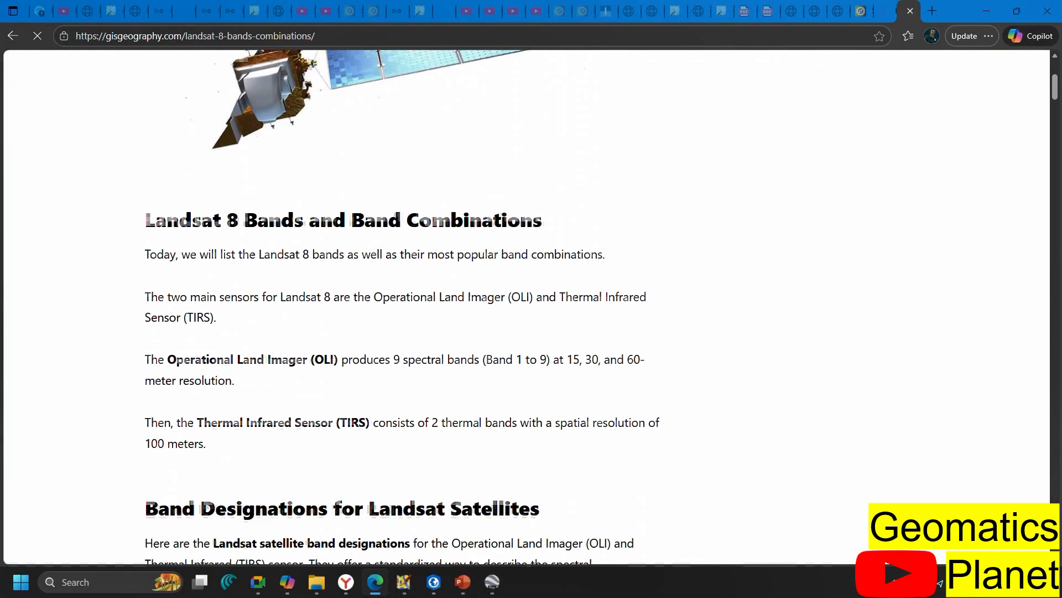
scroll(219, 247, down, 7)
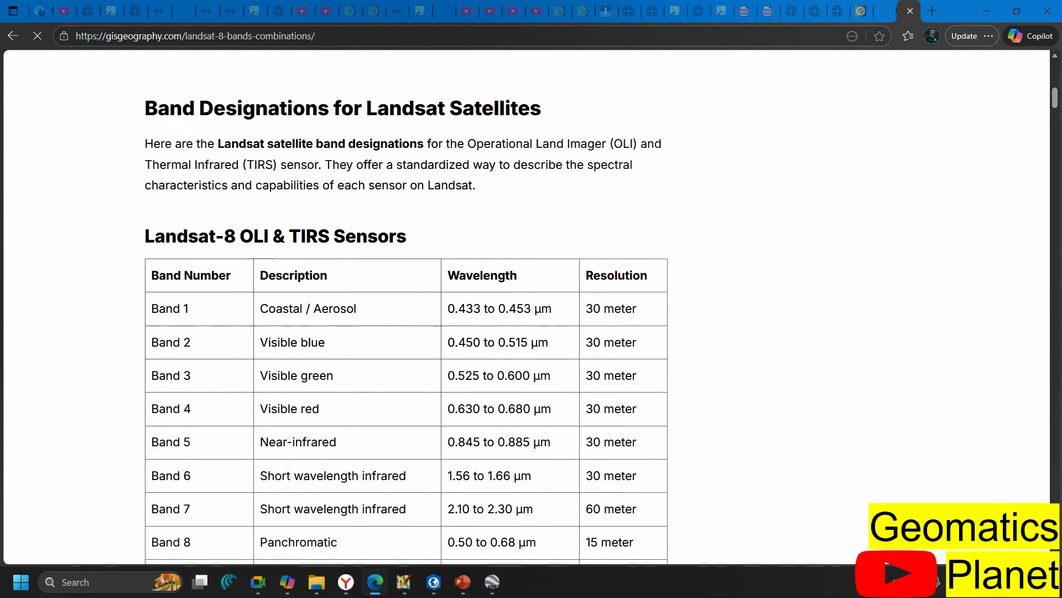
scroll(241, 248, down, 2)
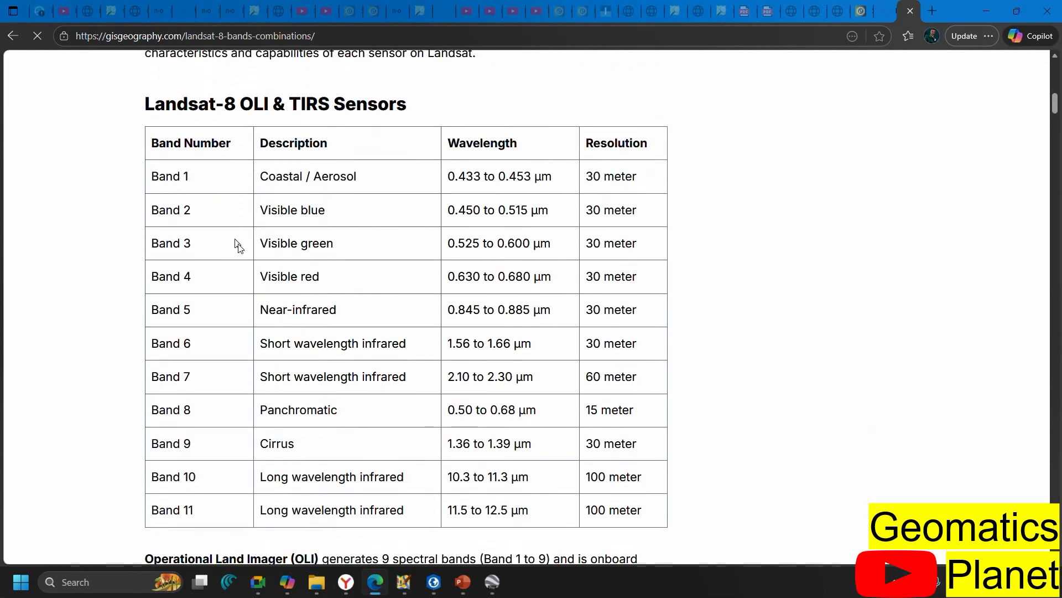
scroll(239, 246, up, 1)
drag(145, 169, 439, 182)
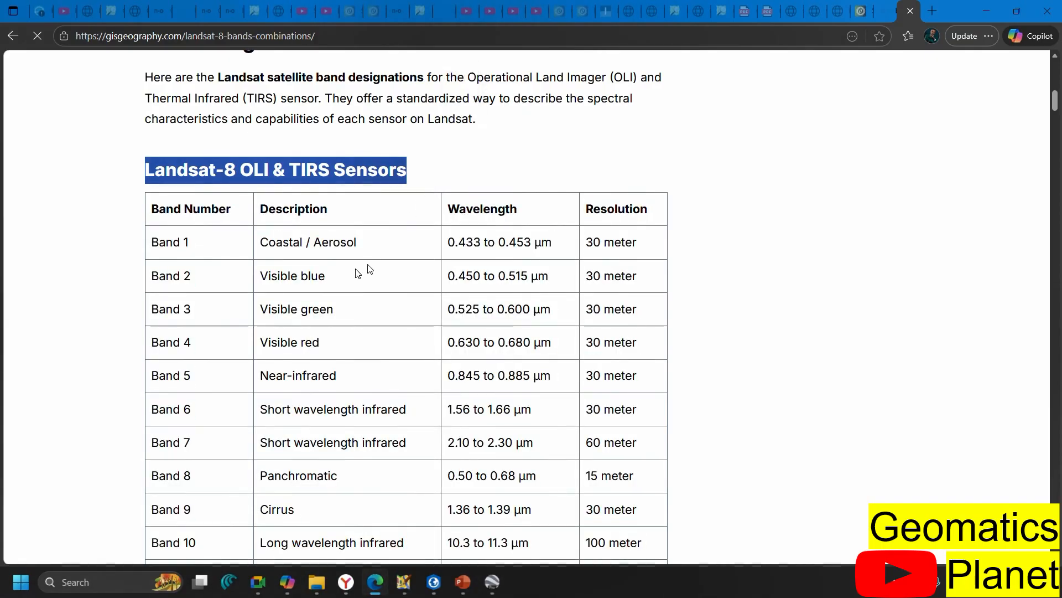
Step: Search the web for "Landat date lunch" and look through the results for Landsat launch dates
click(490, 36)
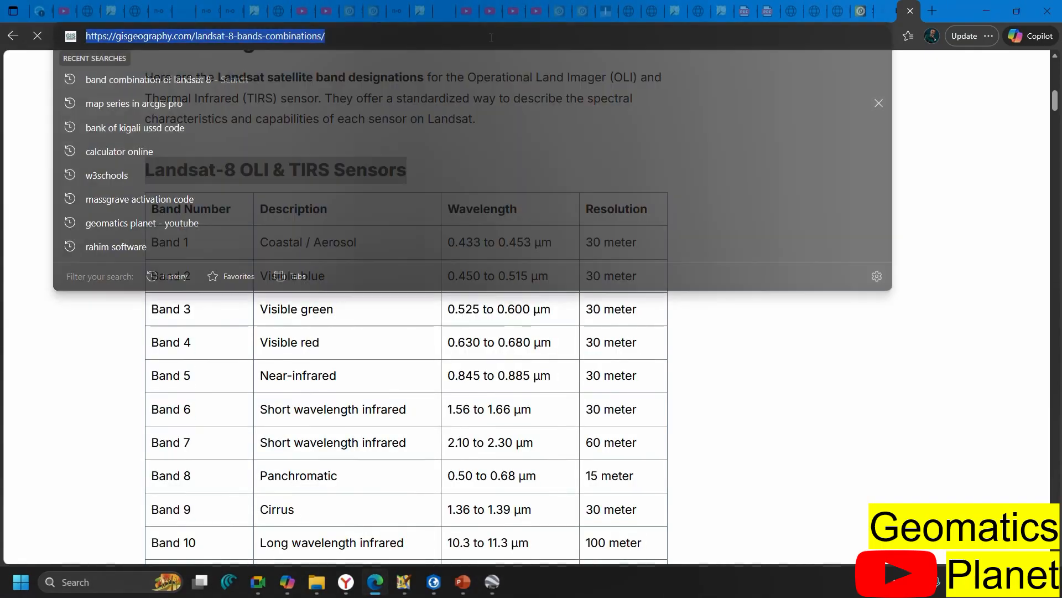
text(Lan)
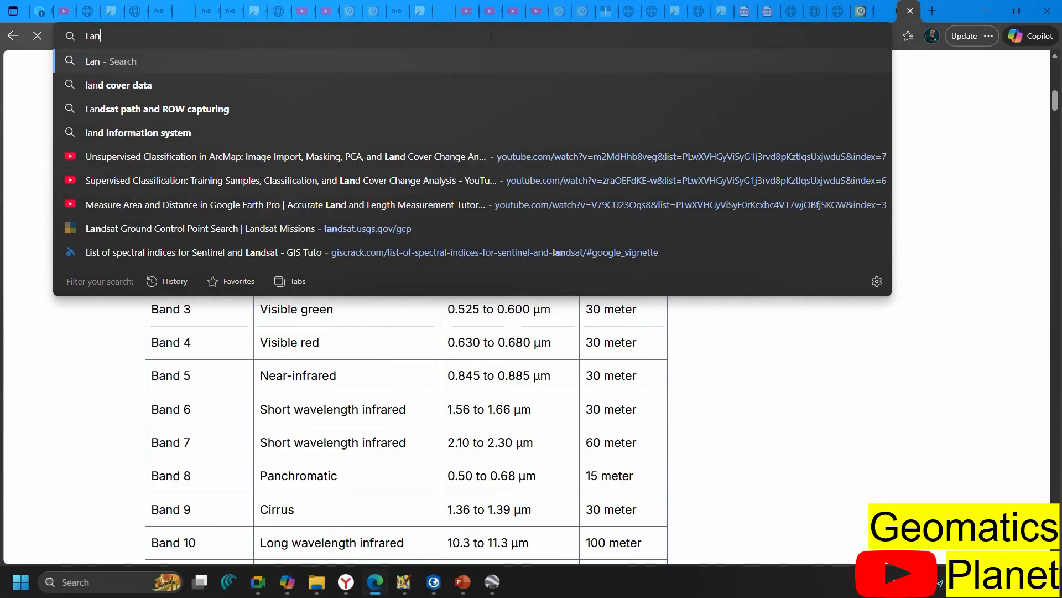
text(dat )
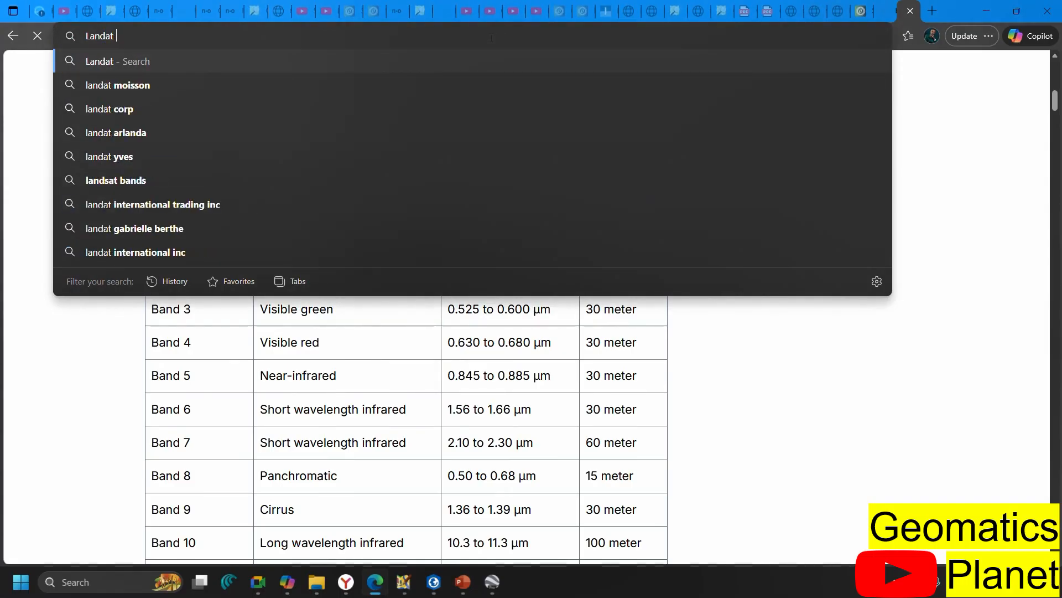
text(date)
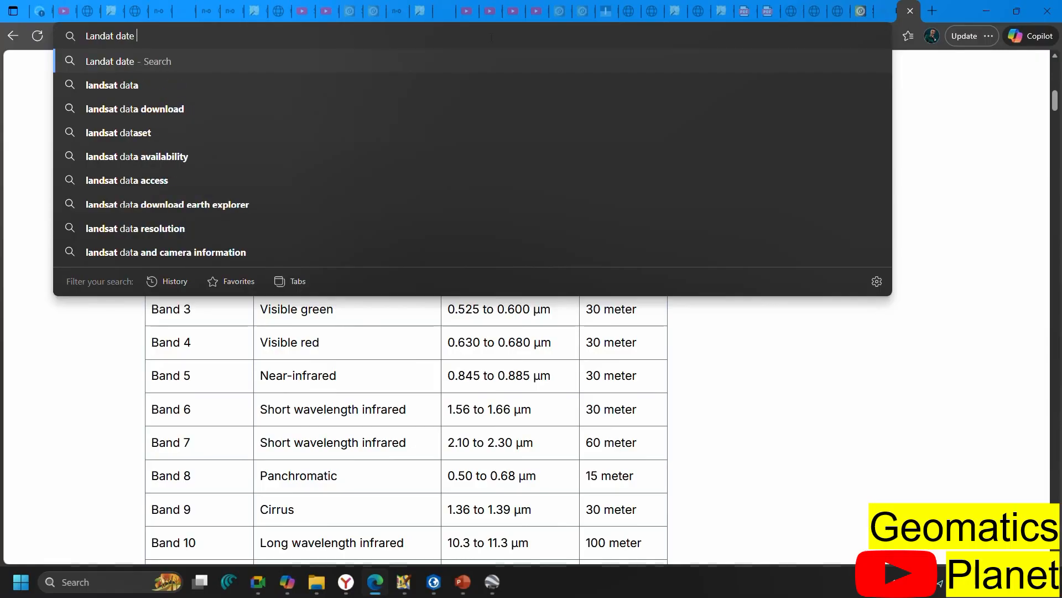
text( luyc)
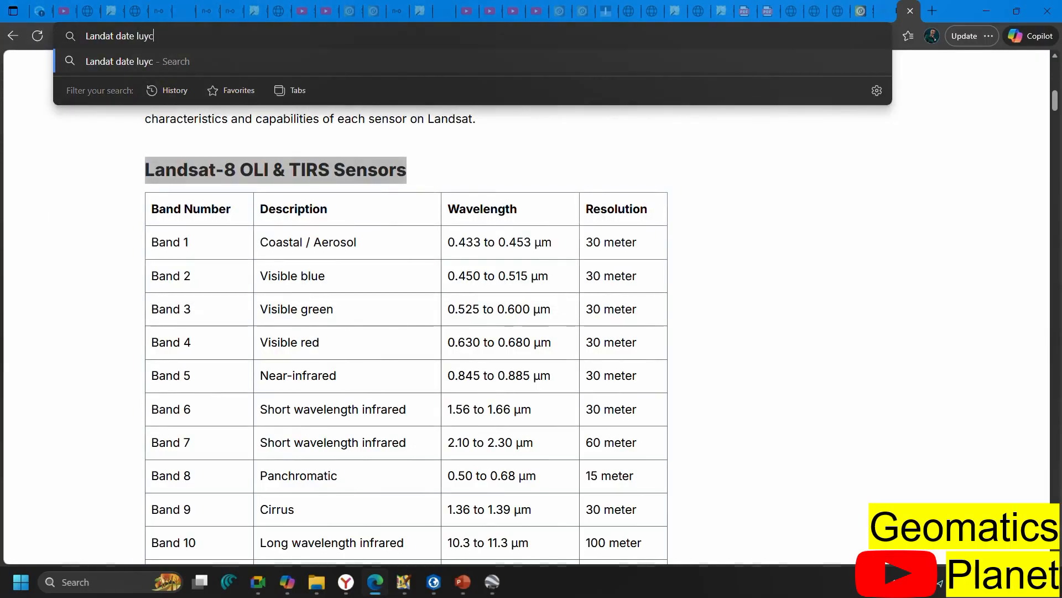
key(BackSpace)
key(BackSpace)
text(nch)
key(Return)
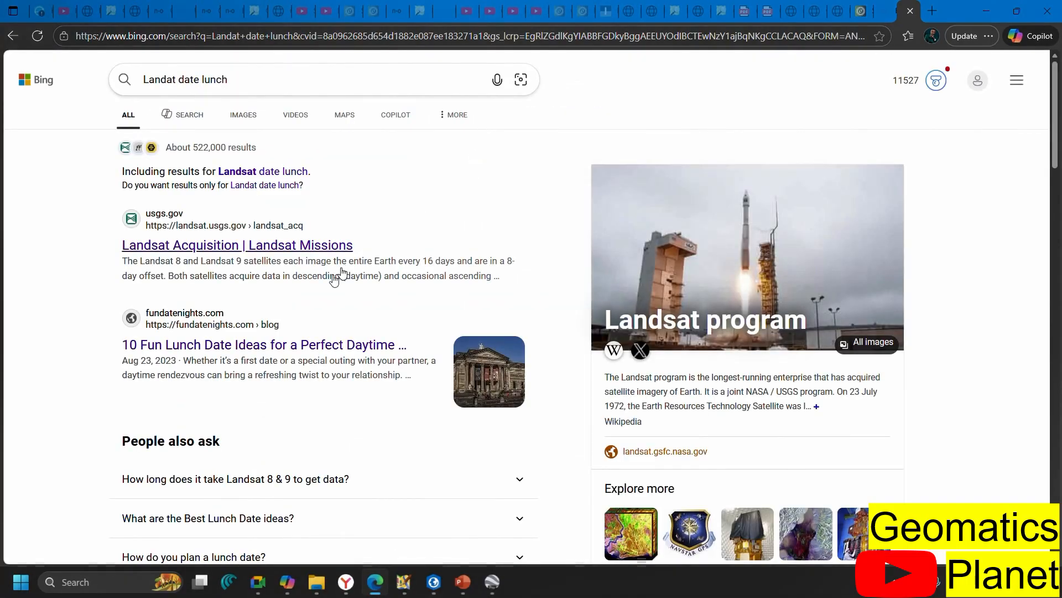
scroll(302, 258, down, 6)
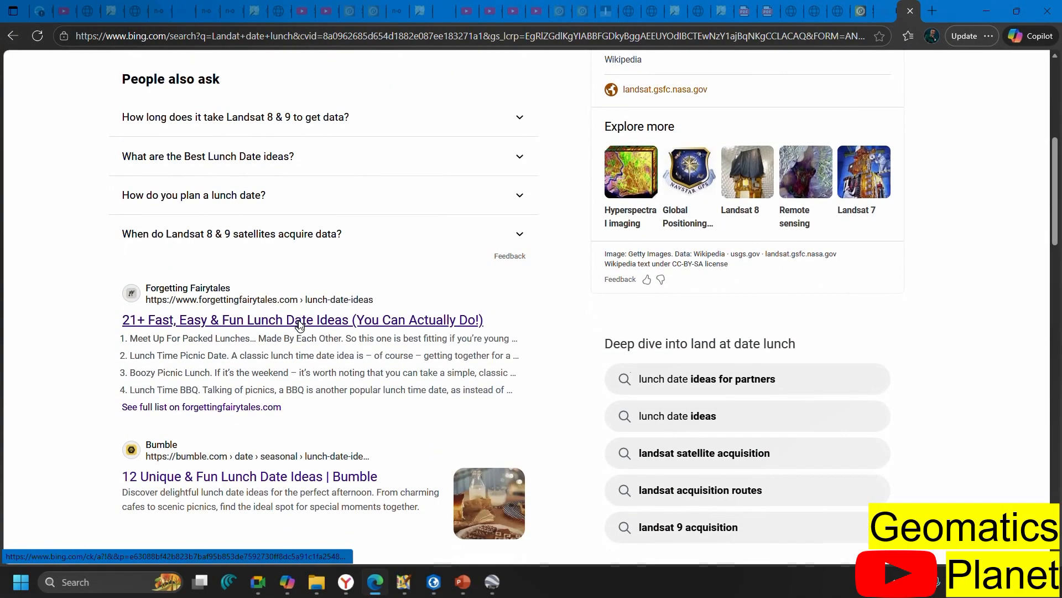
scroll(297, 396, down, 4)
scroll(297, 397, up, 10)
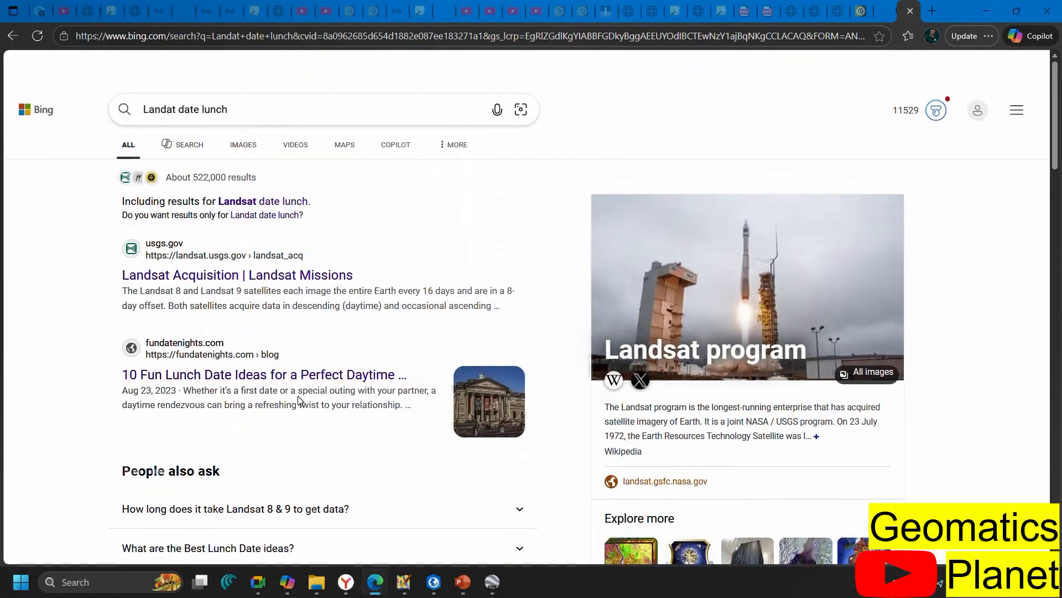
scroll(298, 396, down, 1)
Step: Correct the search query to "Landsat date lunch", run it again and look through the results
click(167, 79)
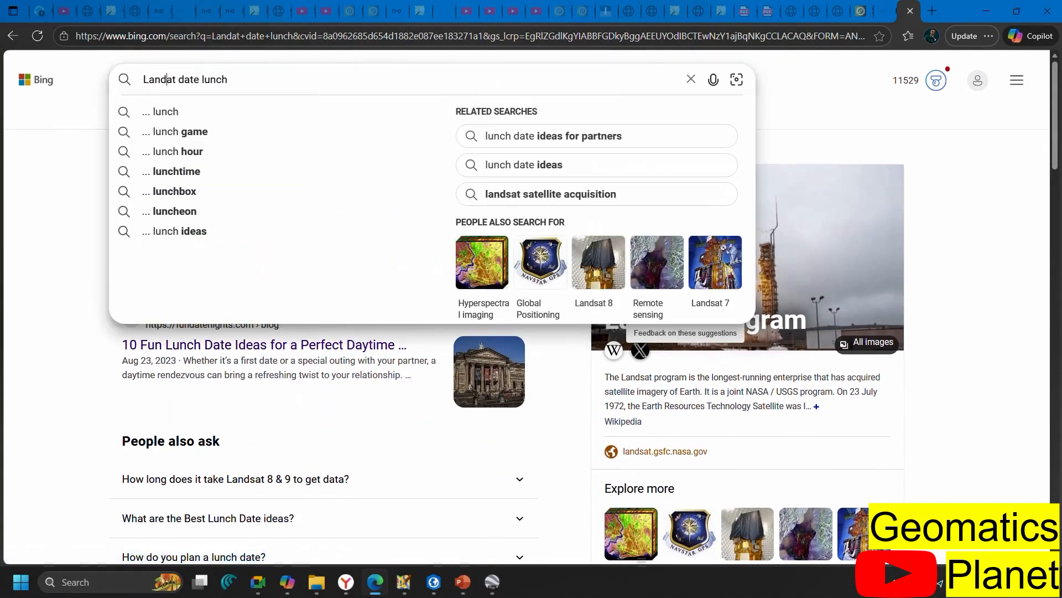
text(s)
key(Return)
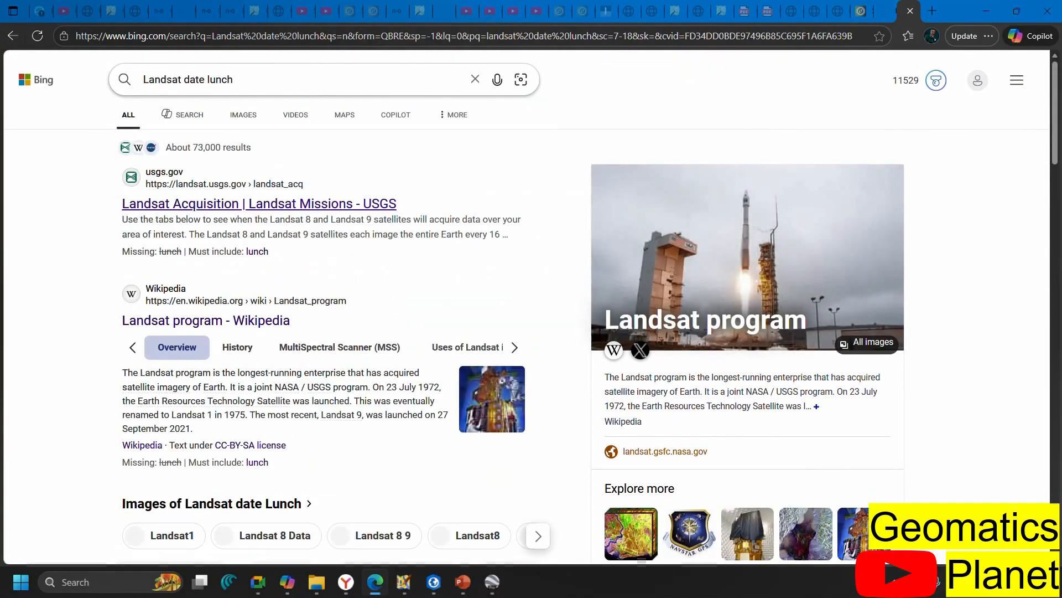
scroll(232, 347, down, 1)
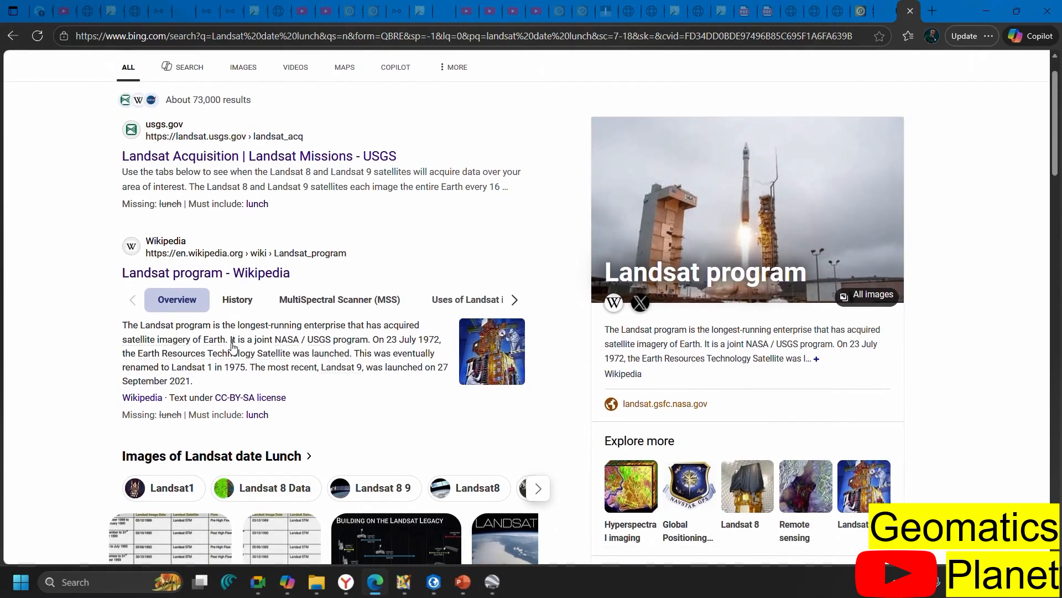
scroll(233, 347, down, 5)
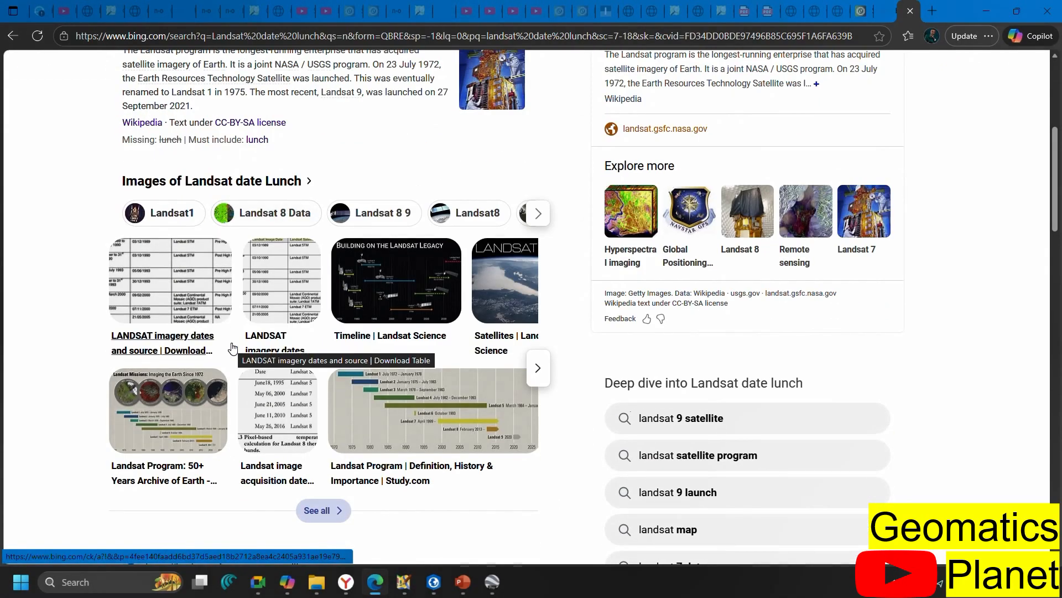
scroll(232, 348, down, 5)
scroll(231, 348, up, 11)
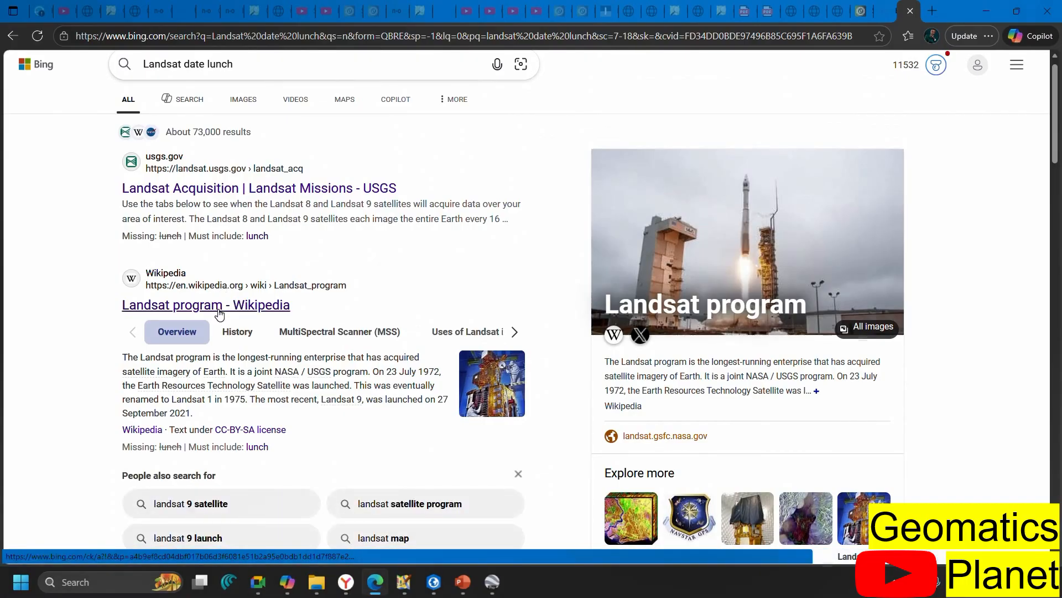
Step: Open Wikipedia's Landsat program article and go to its Satellite chronology table
click(219, 304)
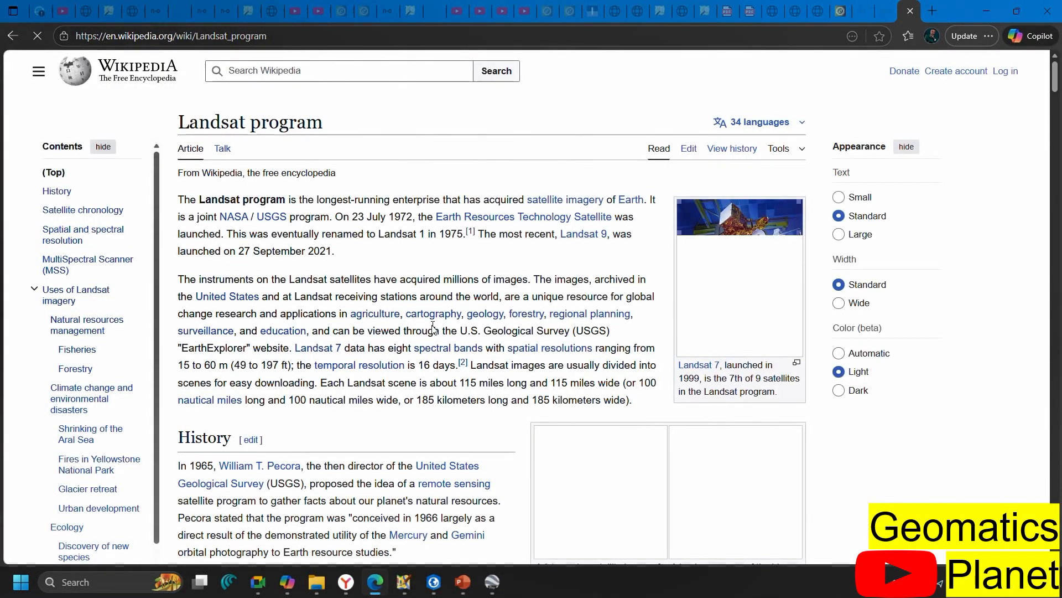
scroll(512, 334, down, 8)
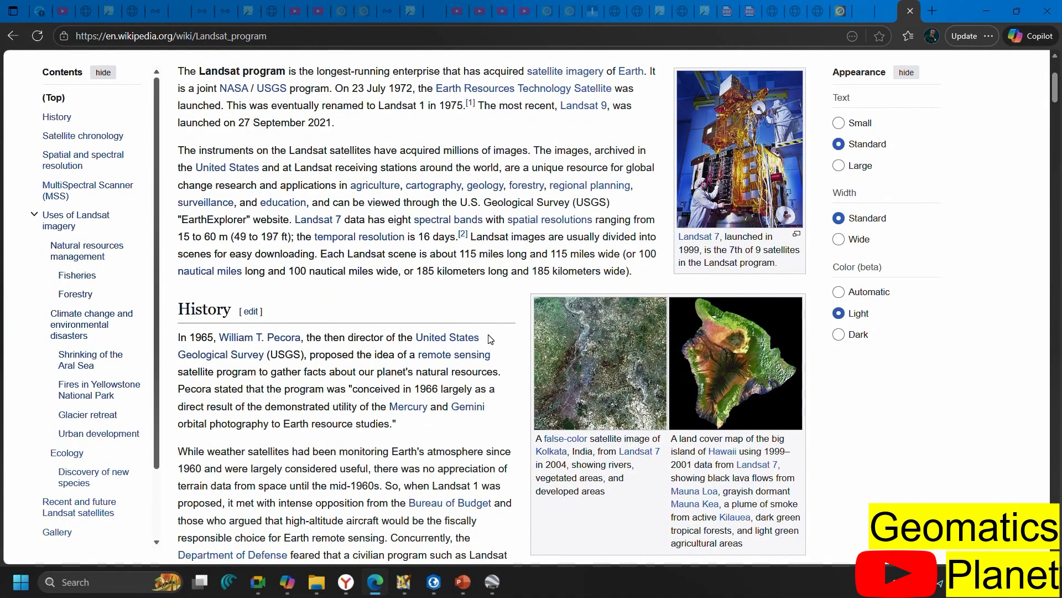
scroll(434, 367, down, 20)
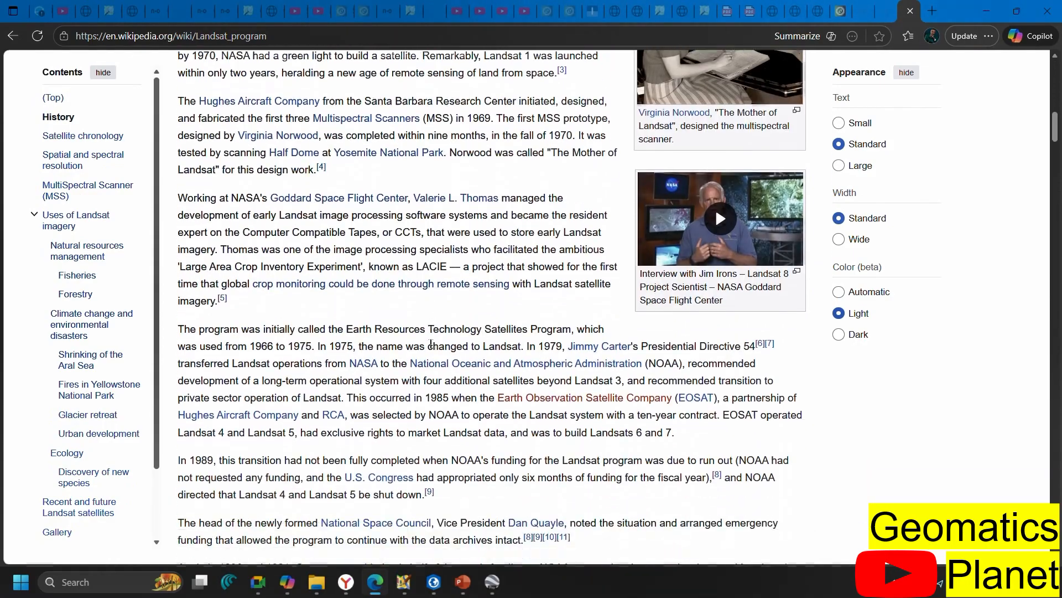
scroll(438, 330, down, 4)
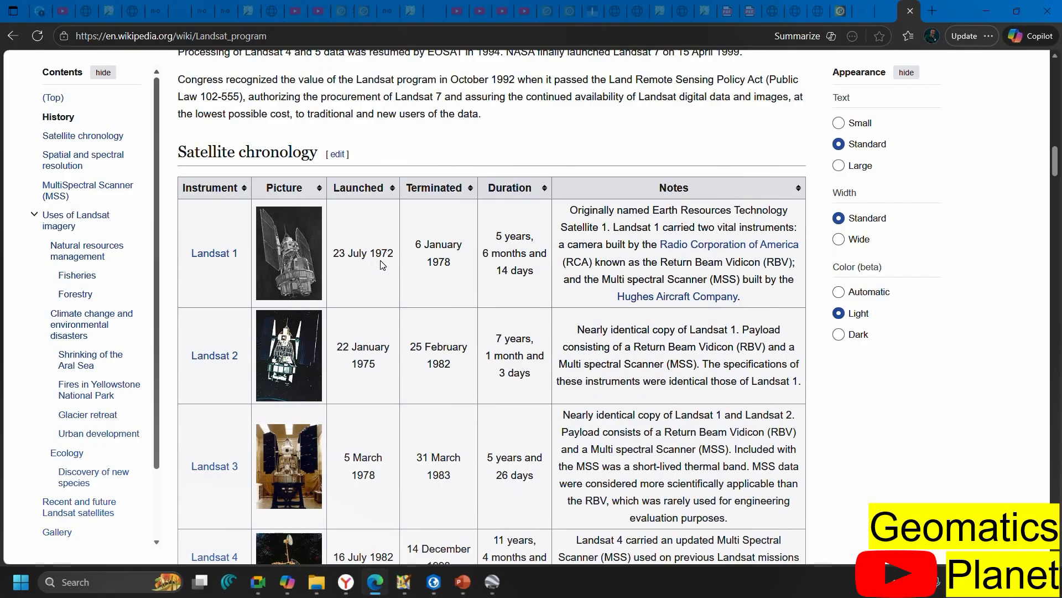
Step: Examine the launch and termination dates of Landsat 1 through Landsat 9 in the Satellite chronology table
scroll(382, 265, down, 2)
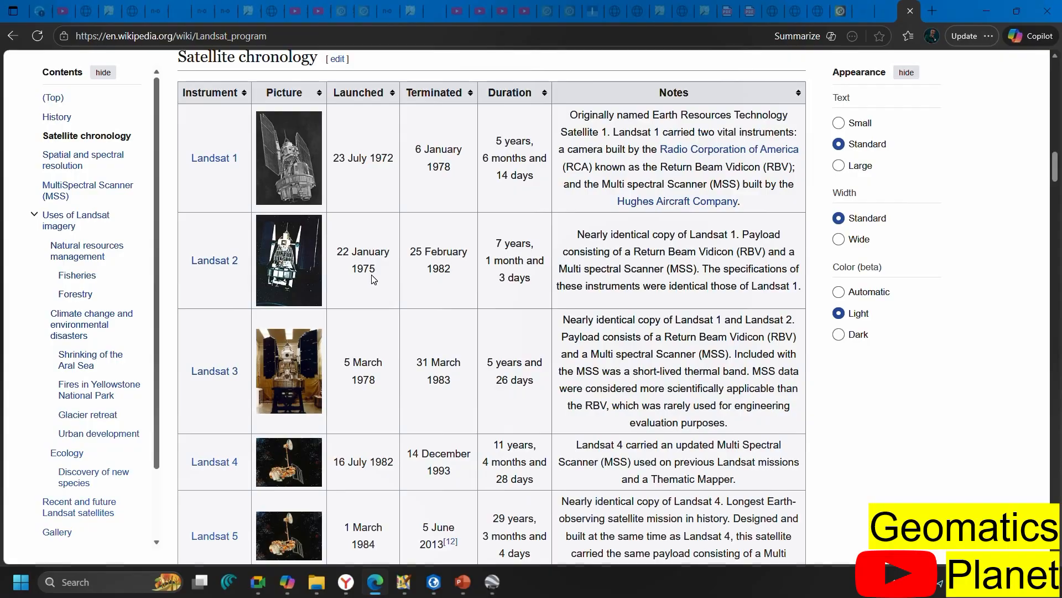
scroll(372, 279, down, 2)
scroll(373, 272, down, 2)
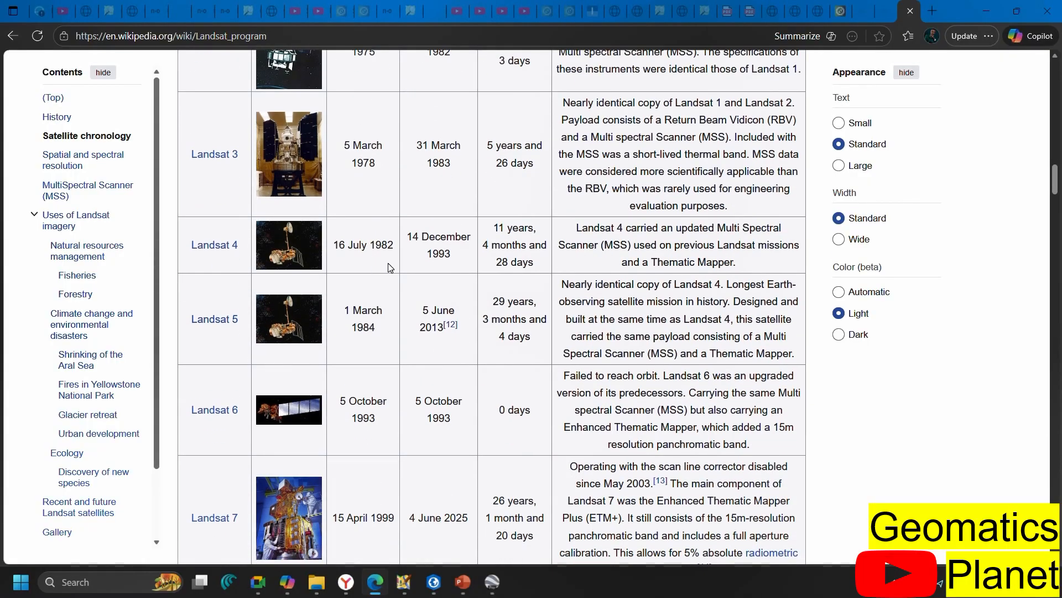
scroll(390, 268, down, 2)
scroll(390, 268, down, 1)
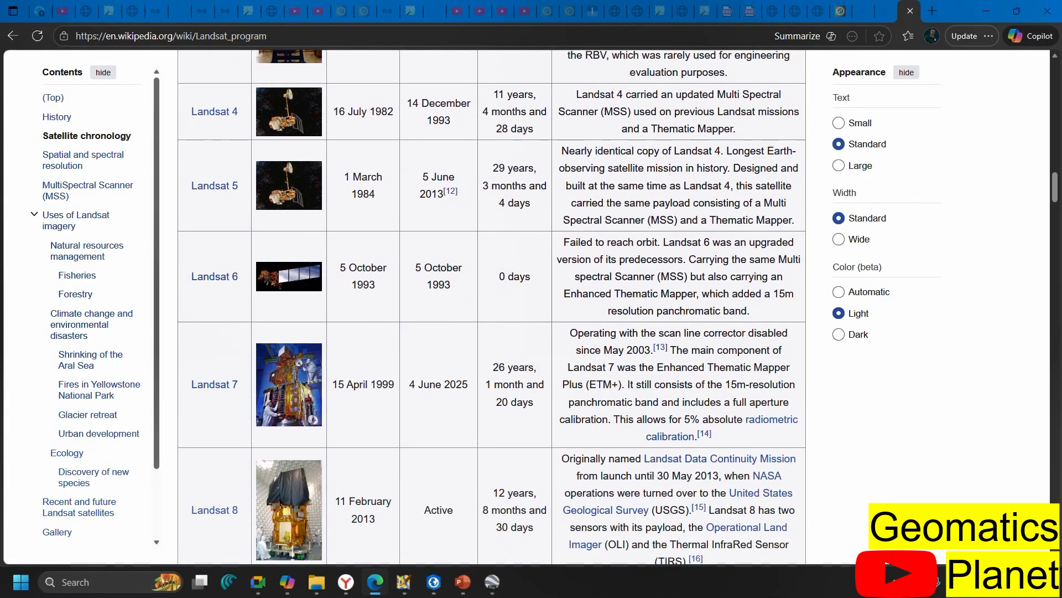
scroll(372, 295, down, 2)
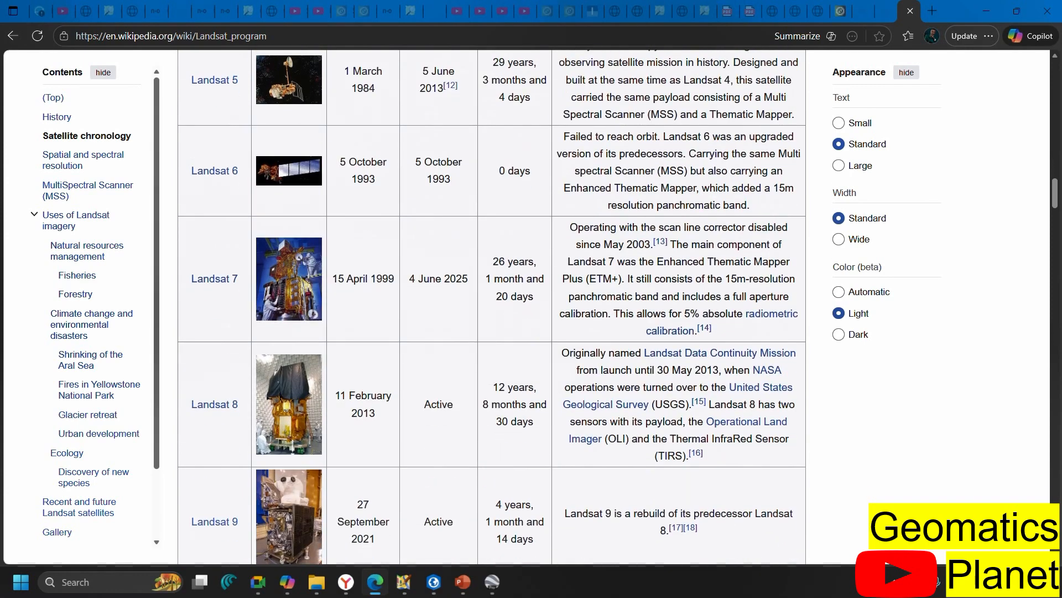
scroll(492, 306, down, 2)
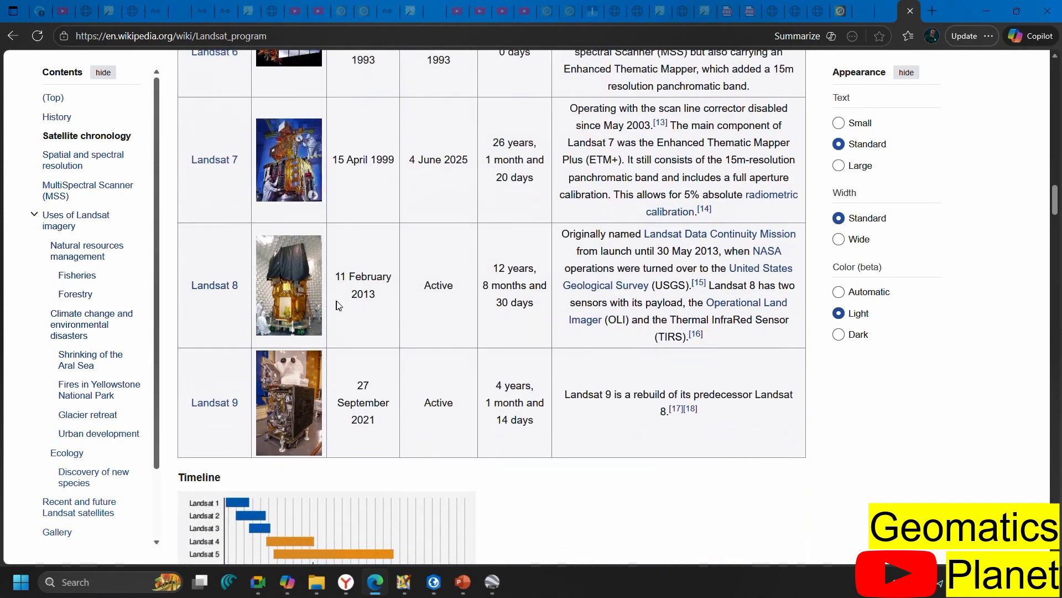
scroll(378, 305, down, 2)
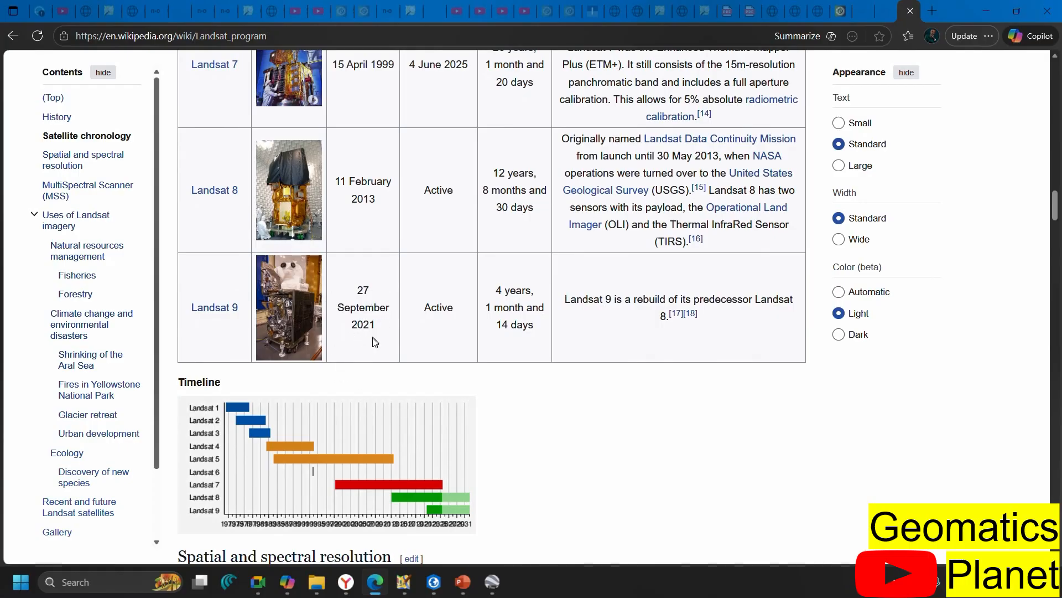
scroll(375, 339, up, 1)
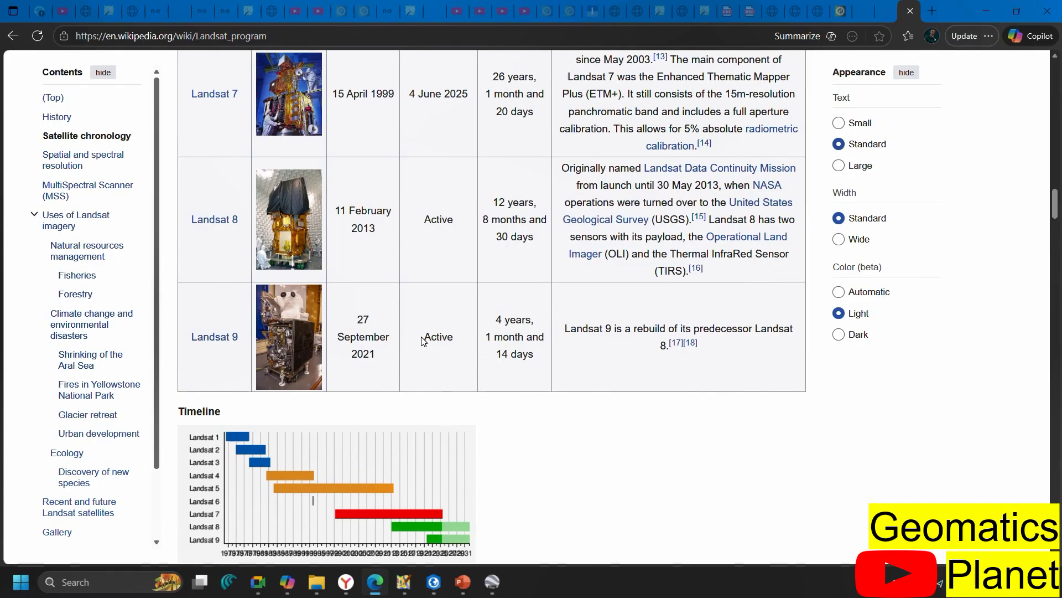
Step: Examine the Landsat band, wavelength and resolution tables under Spatial and spectral resolution and return to the Satellite chronology table
scroll(423, 341, up, 2)
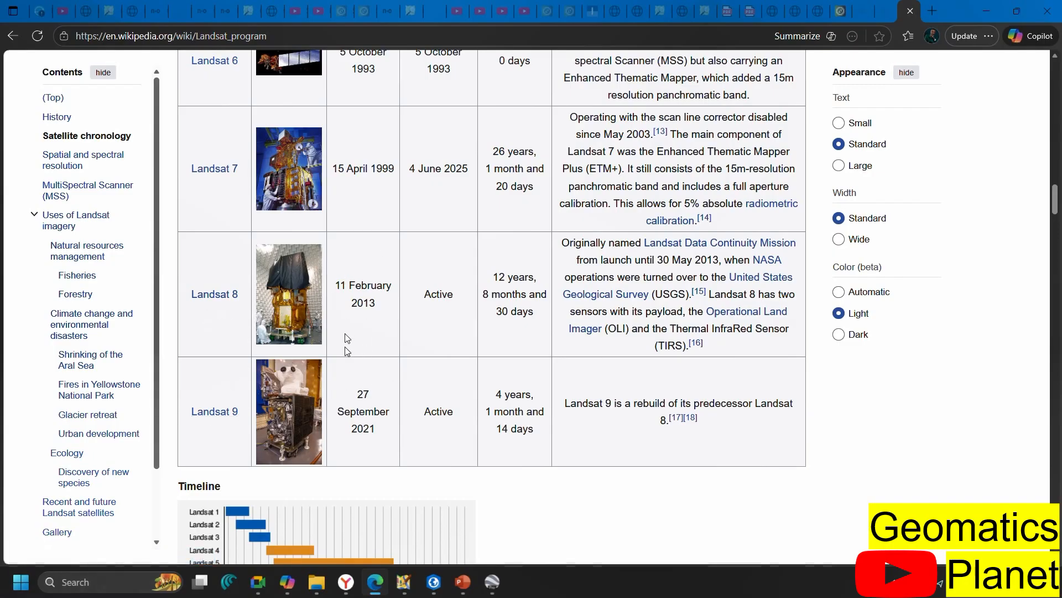
scroll(368, 396, down, 8)
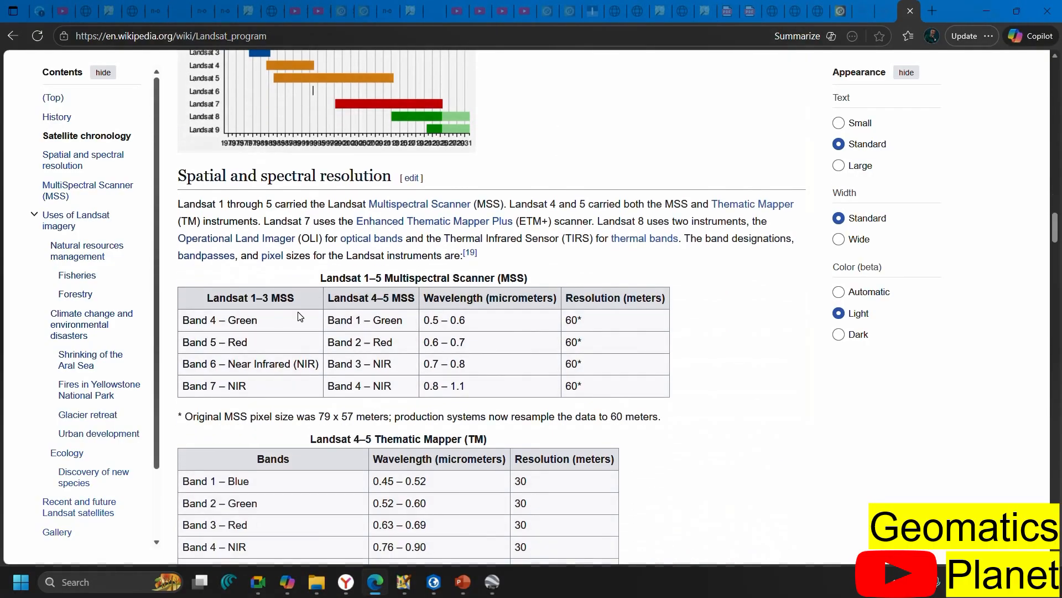
scroll(299, 317, up, 3)
scroll(347, 220, down, 6)
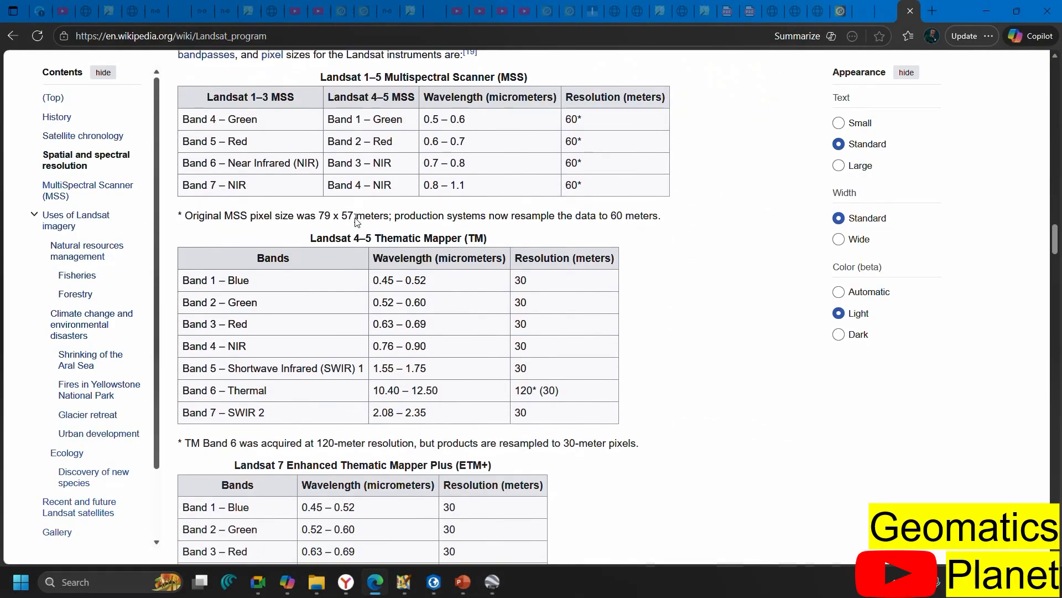
scroll(274, 218, down, 9)
scroll(273, 217, down, 4)
scroll(358, 312, up, 6)
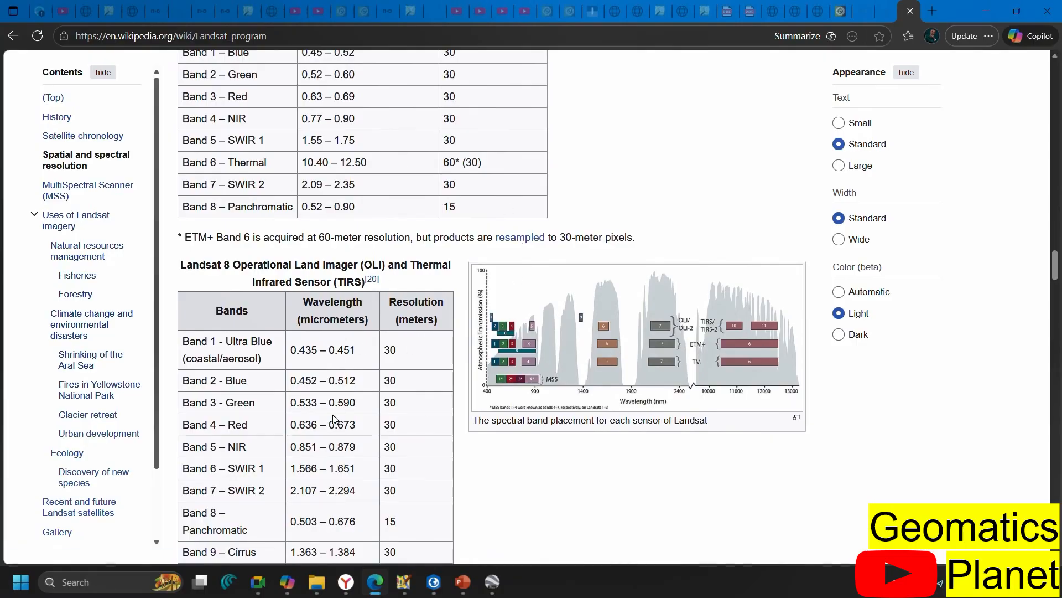
scroll(214, 293, down, 2)
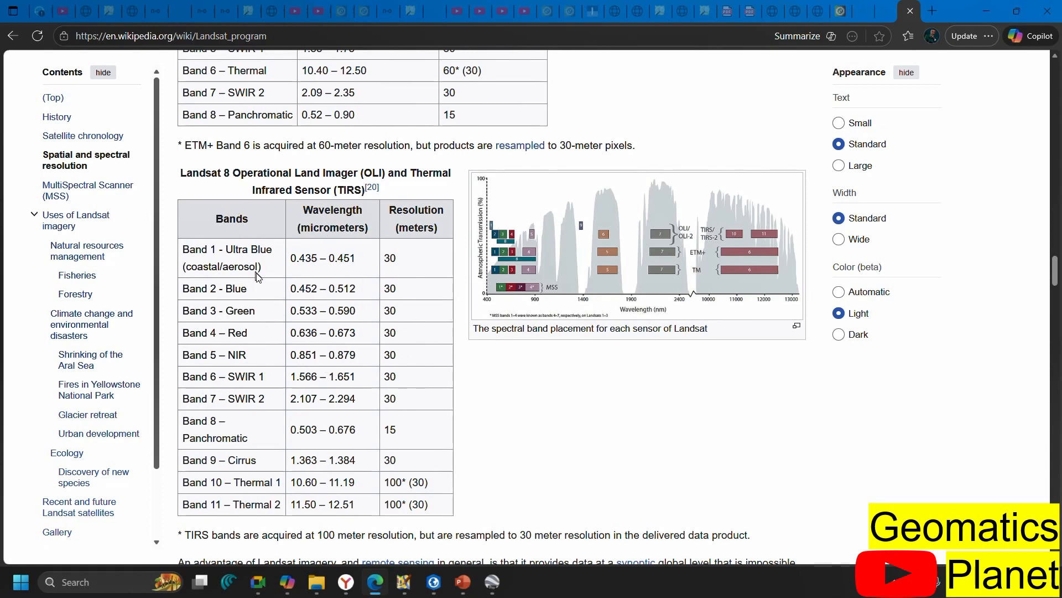
scroll(310, 423, up, 2)
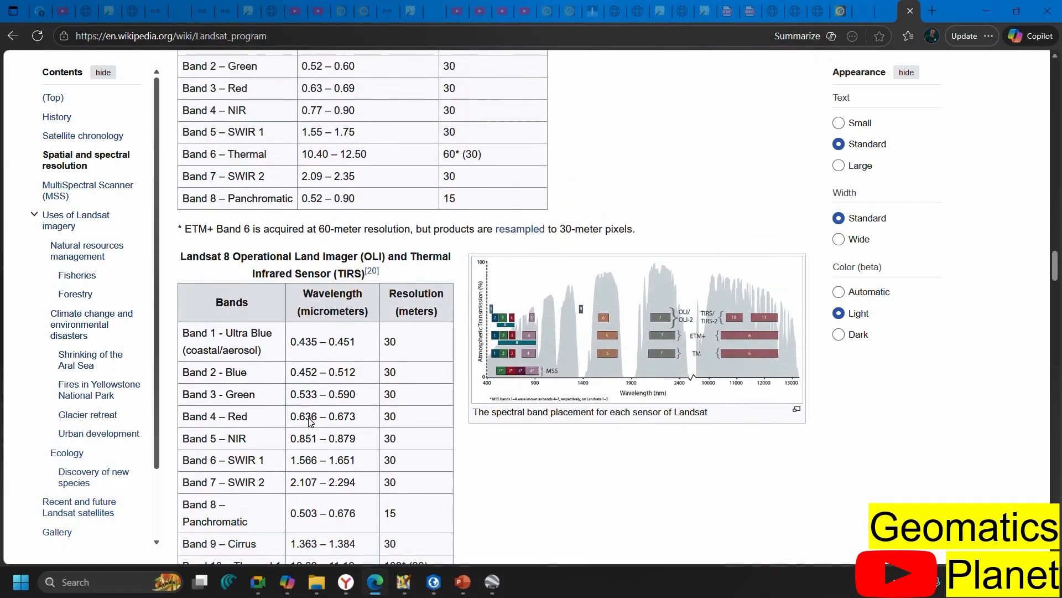
scroll(310, 423, down, 7)
scroll(341, 412, up, 15)
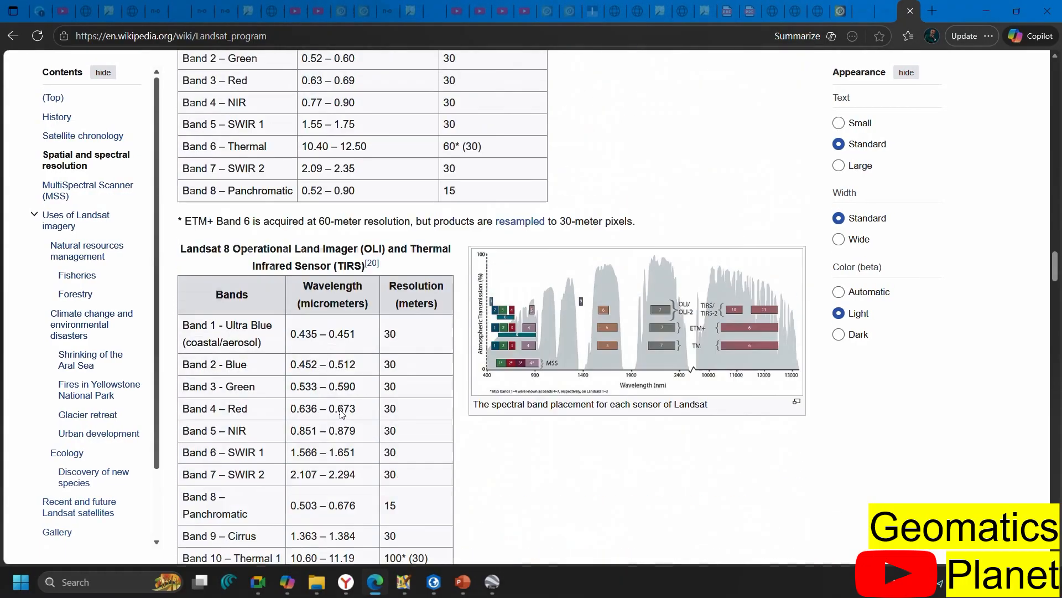
scroll(340, 412, up, 1)
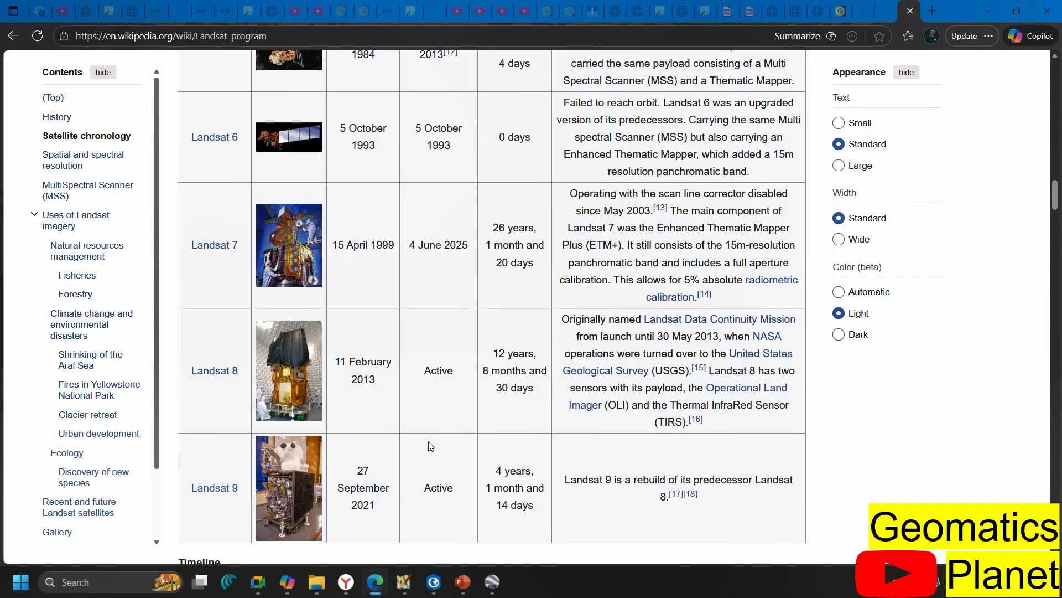
Step: Switch to EarthExplorer and set the search start date to 01/01/2025
click(355, 581)
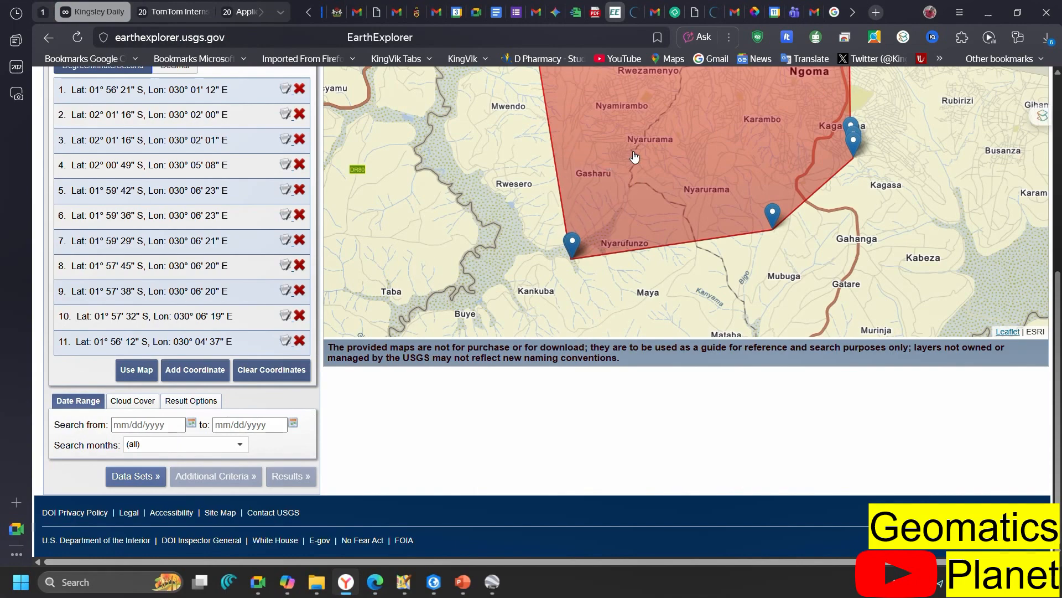
click(182, 425)
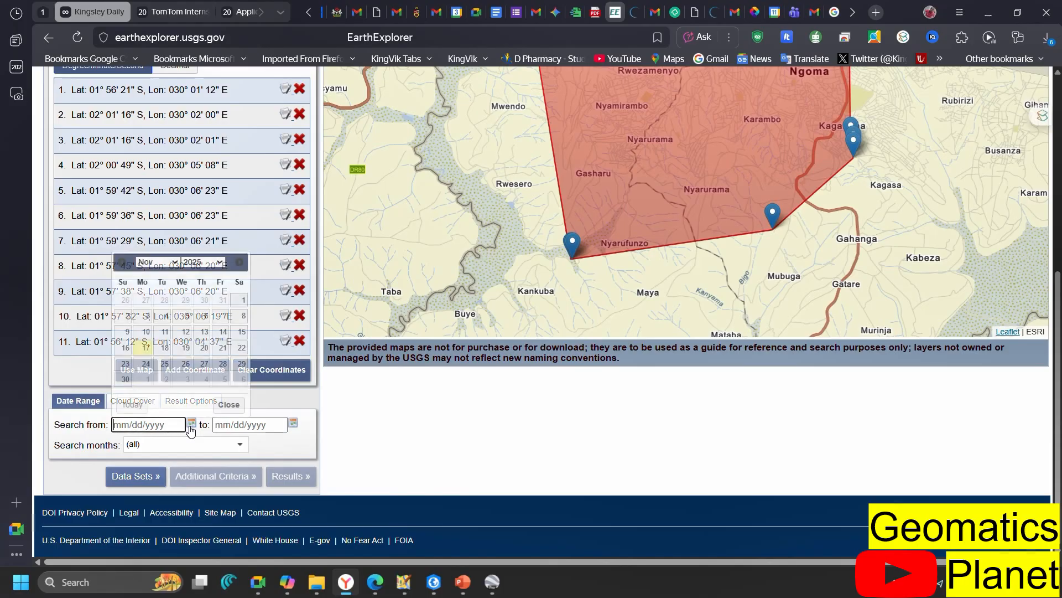
click(176, 262)
click(170, 276)
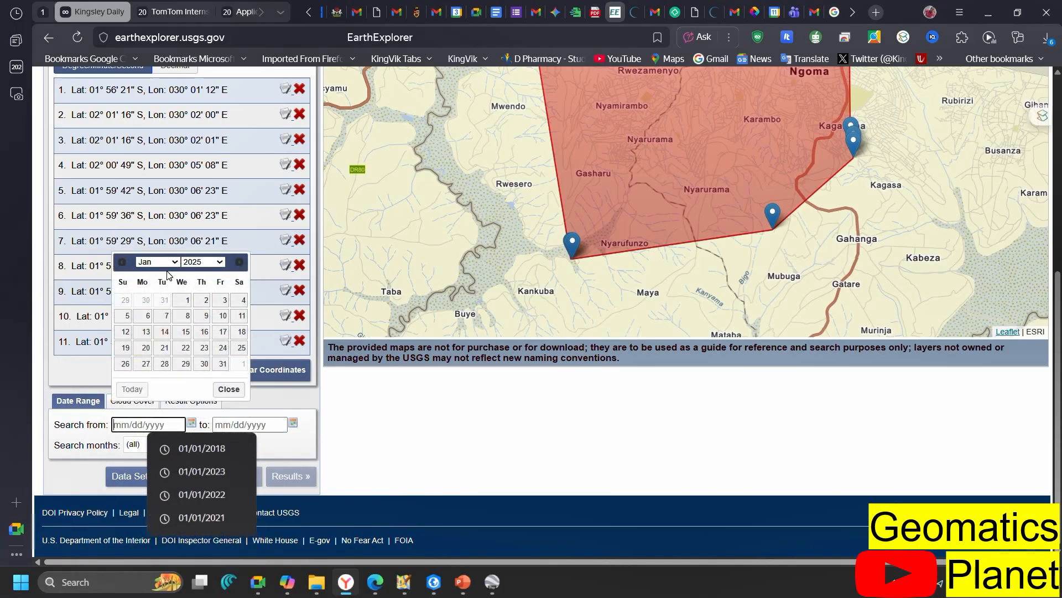
click(187, 299)
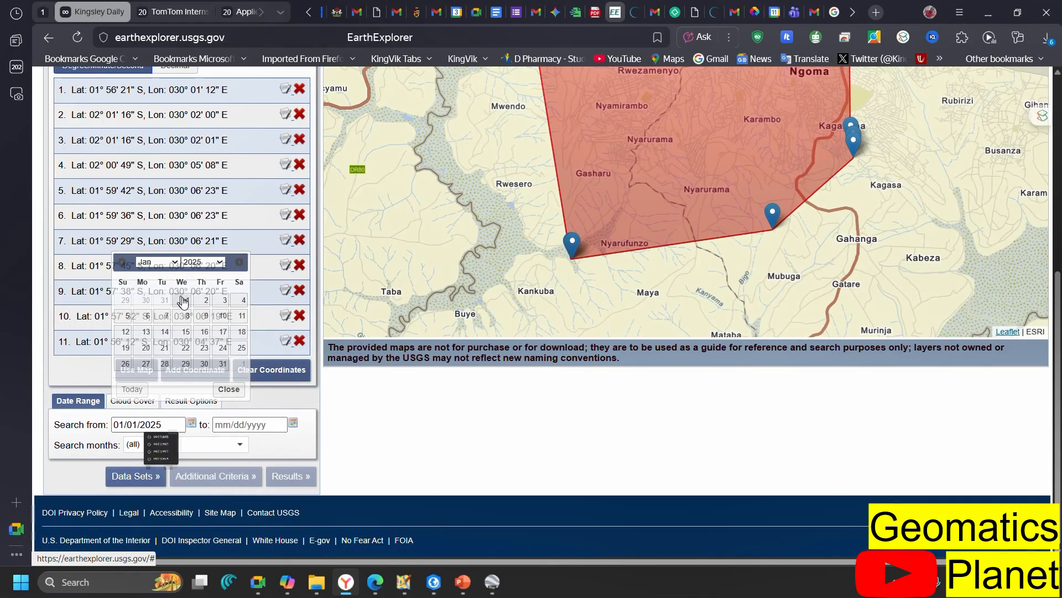
Step: Try to change the year of the search start date to 2015 in the calendar
click(192, 423)
click(219, 282)
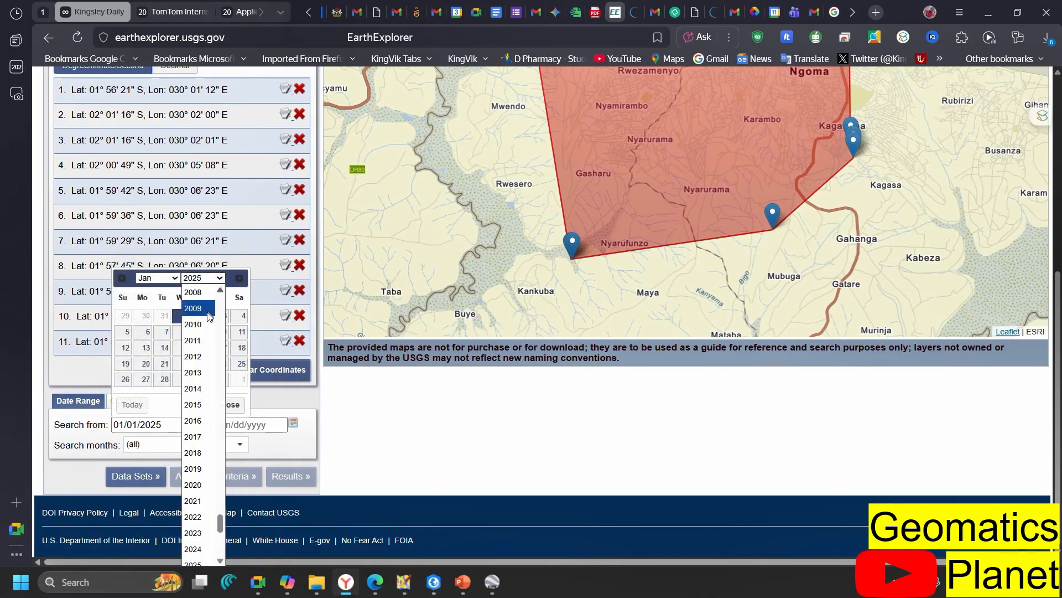
click(203, 405)
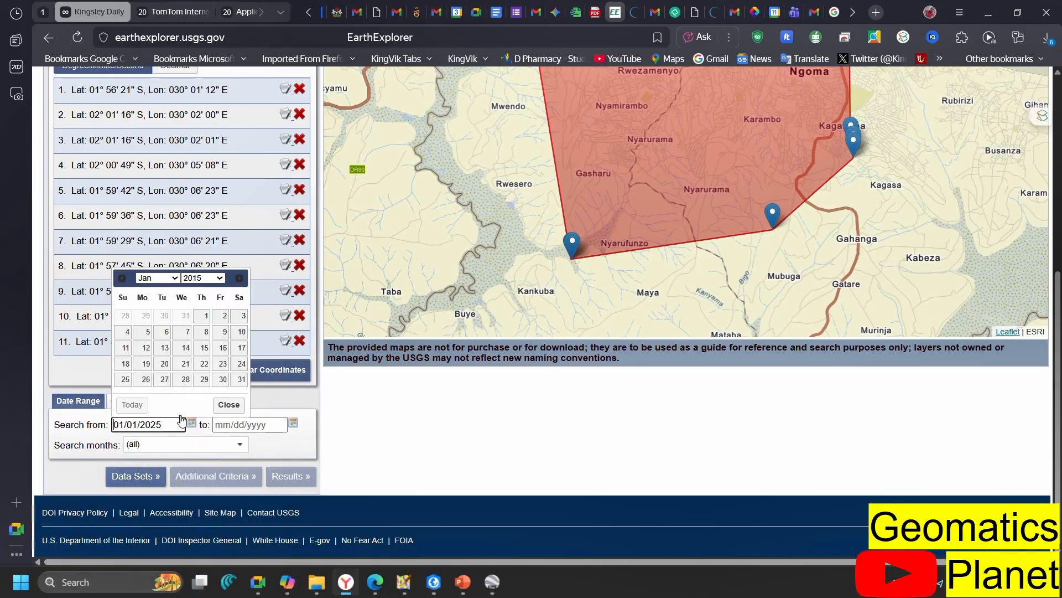
click(294, 423)
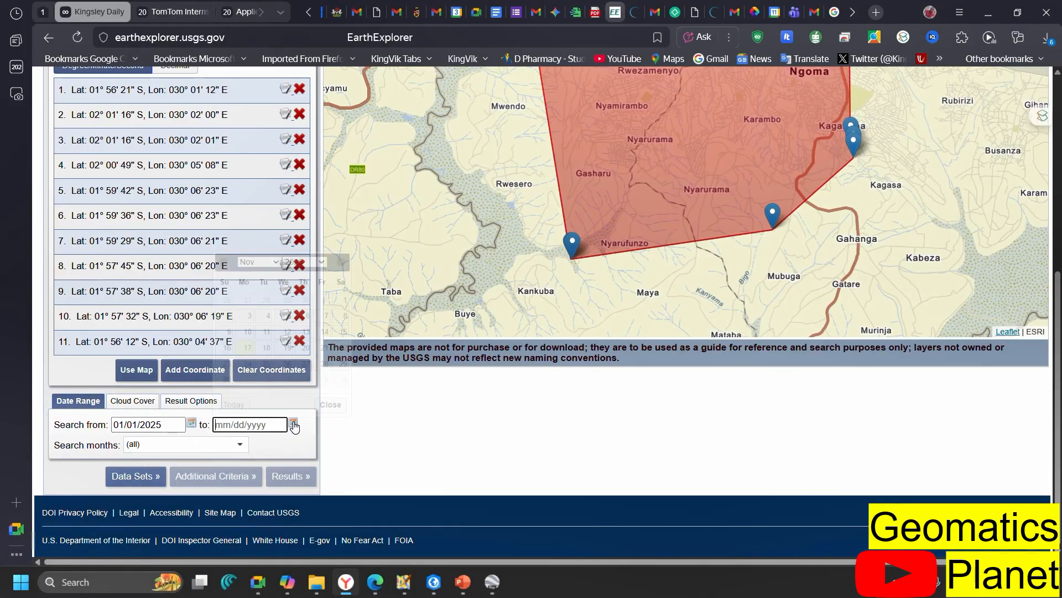
click(273, 264)
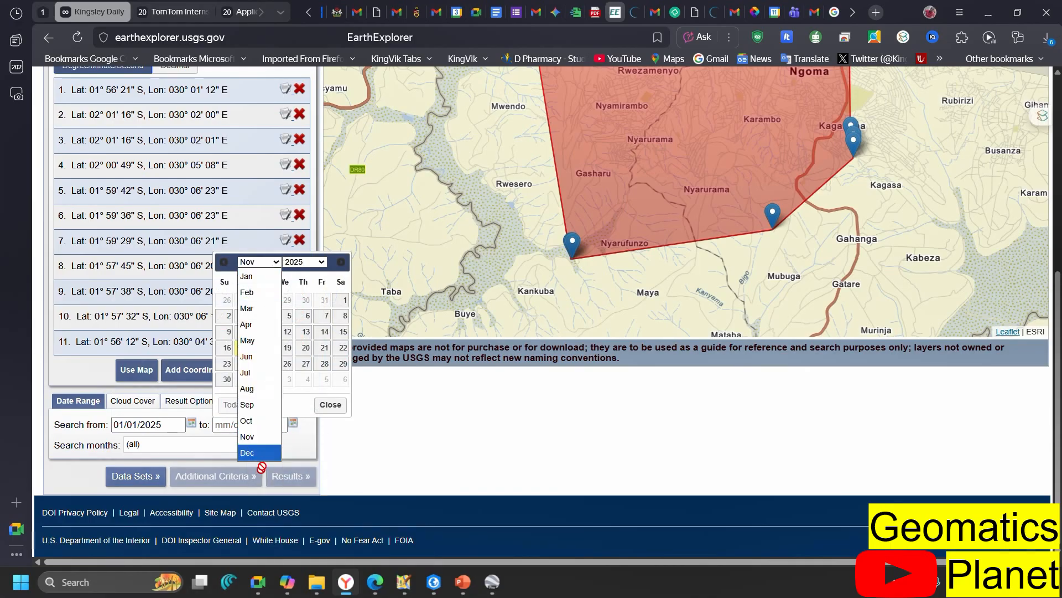
click(257, 453)
click(304, 262)
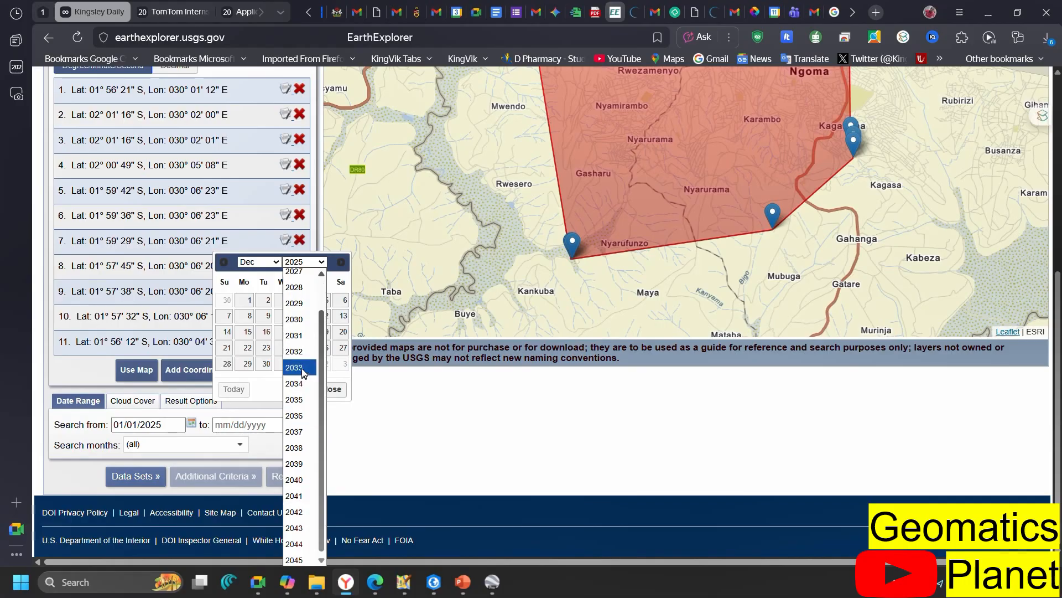
Step: Set the search date range from 01/01/2015 to 12/31/2015
click(172, 424)
key(BackSpace)
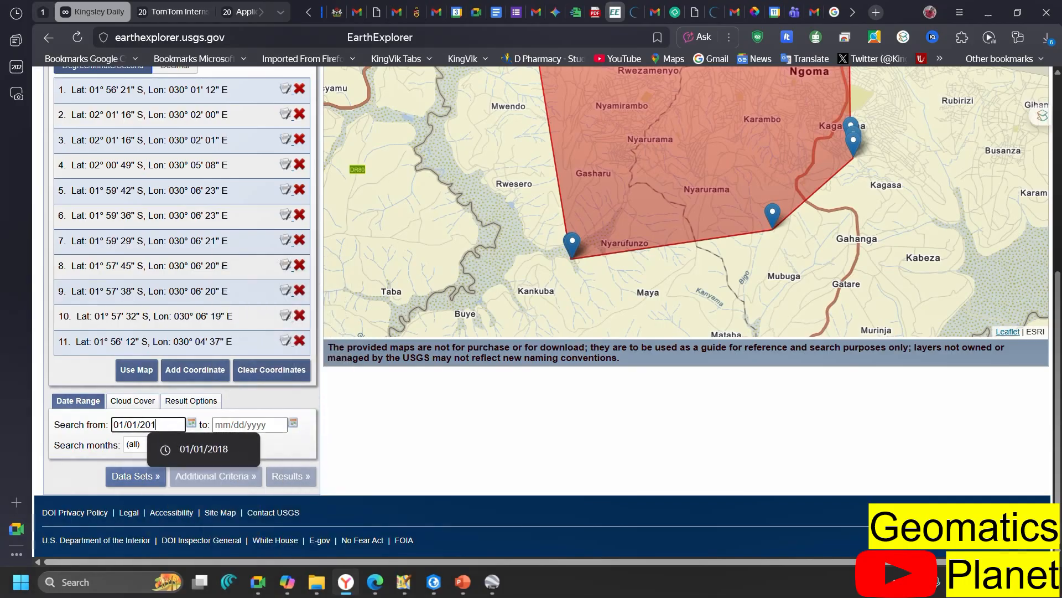
click(294, 423)
click(308, 261)
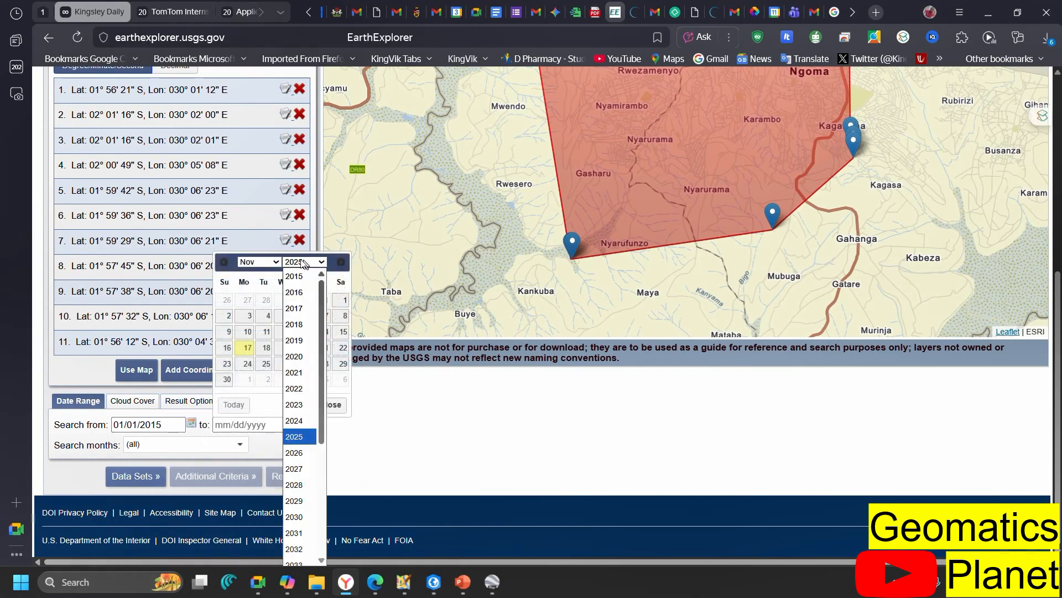
click(303, 332)
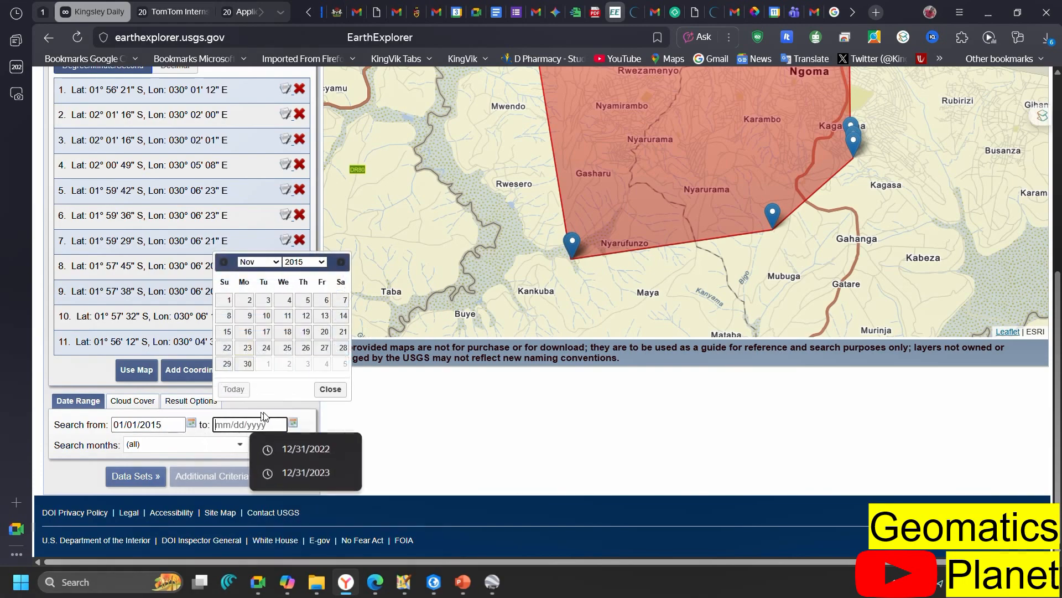
click(265, 261)
click(257, 457)
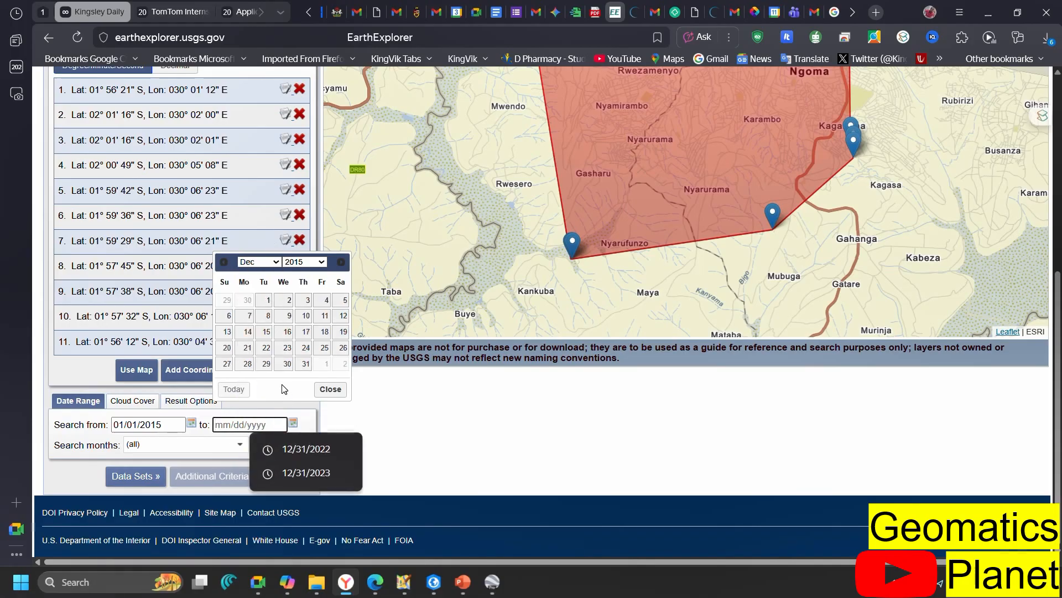
click(306, 364)
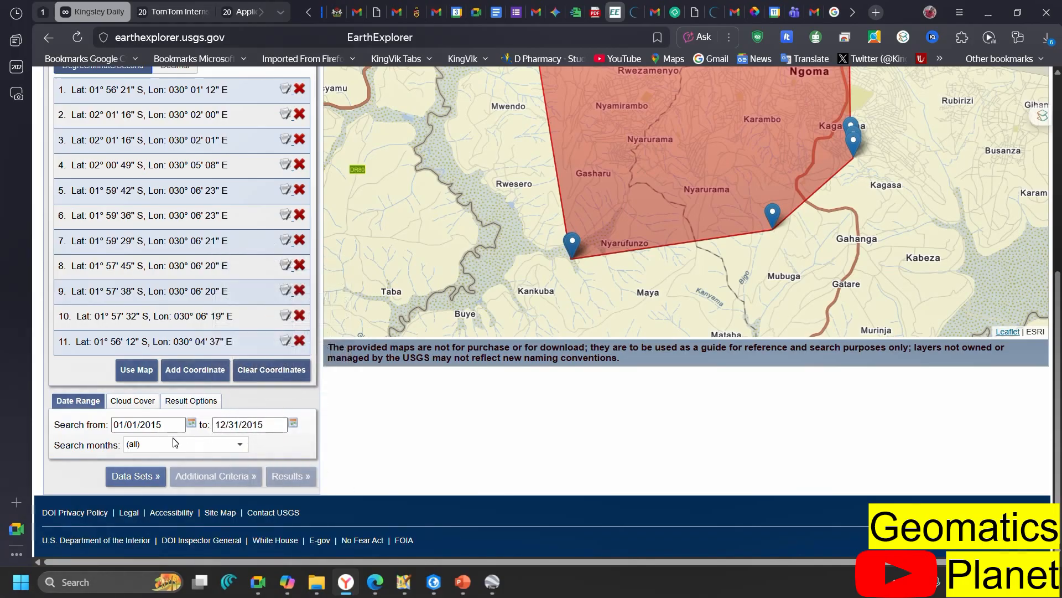
Step: Review the search months while keeping all of them, and lower the upper limit of the cloud cover range
click(240, 449)
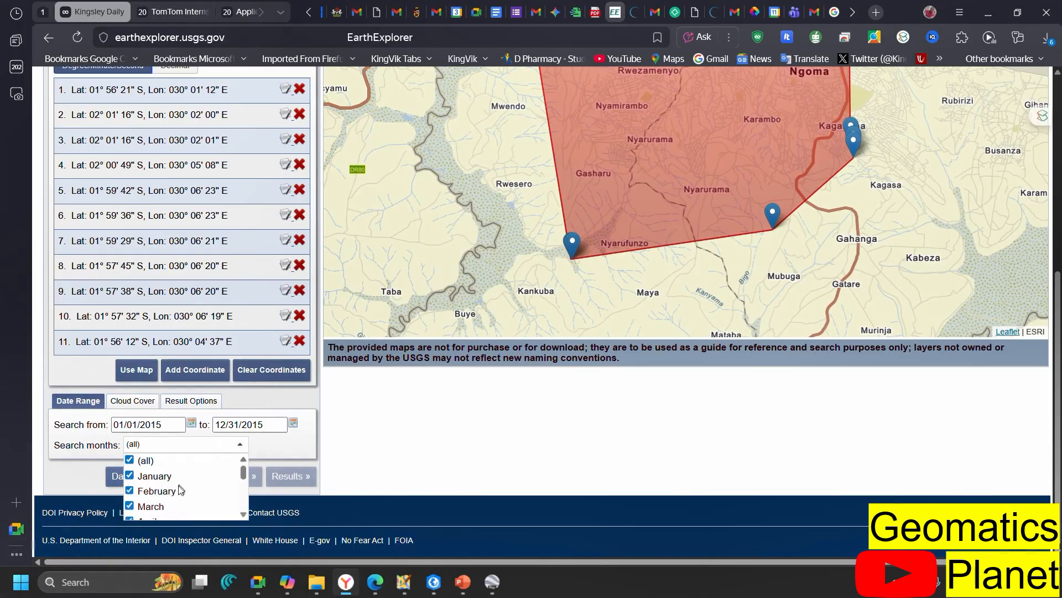
scroll(169, 487, up, 2)
scroll(203, 429, down, 2)
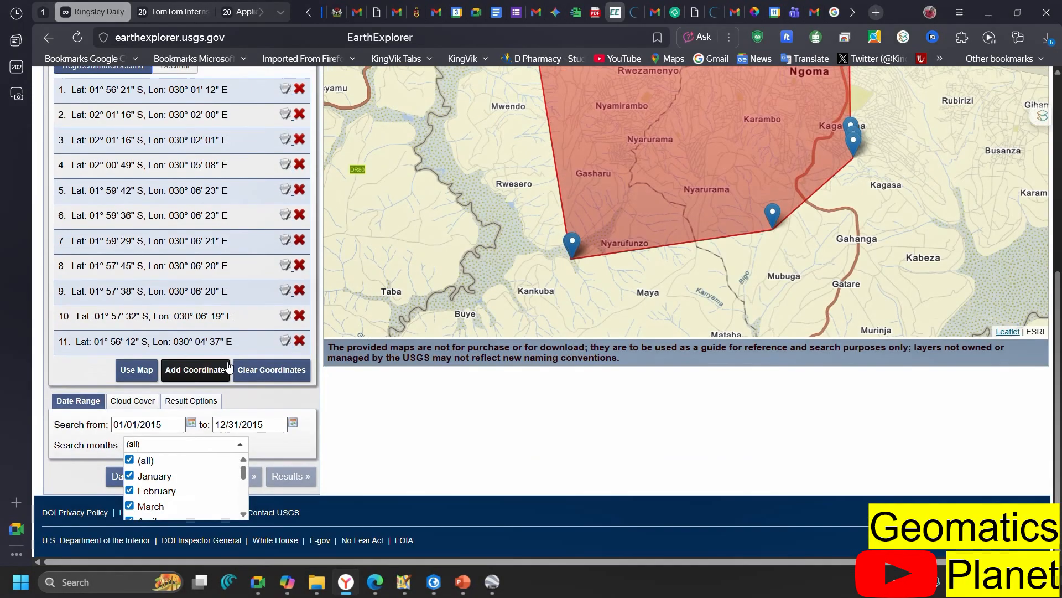
click(292, 399)
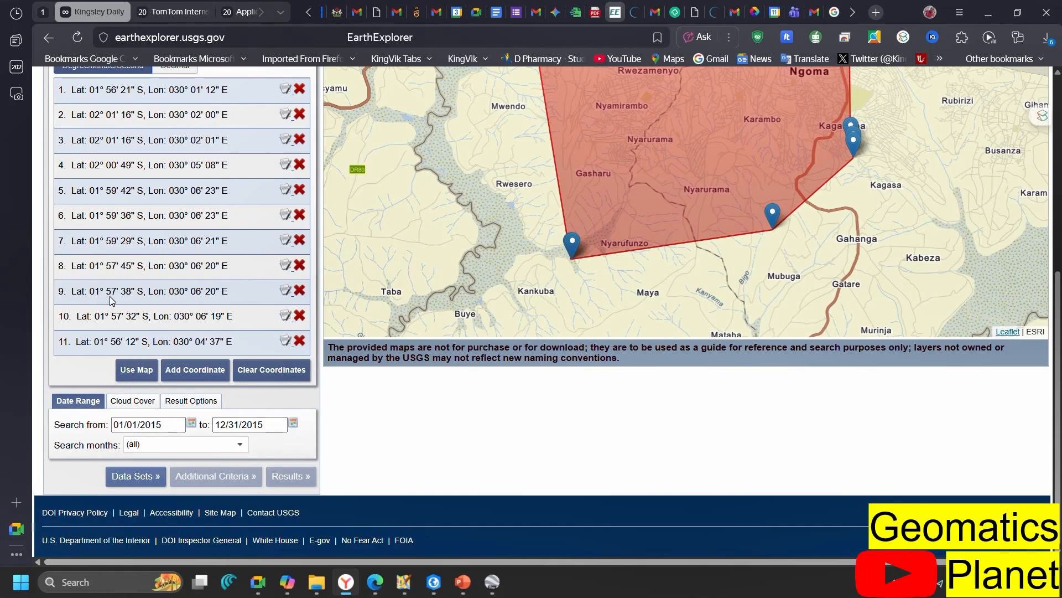
click(140, 407)
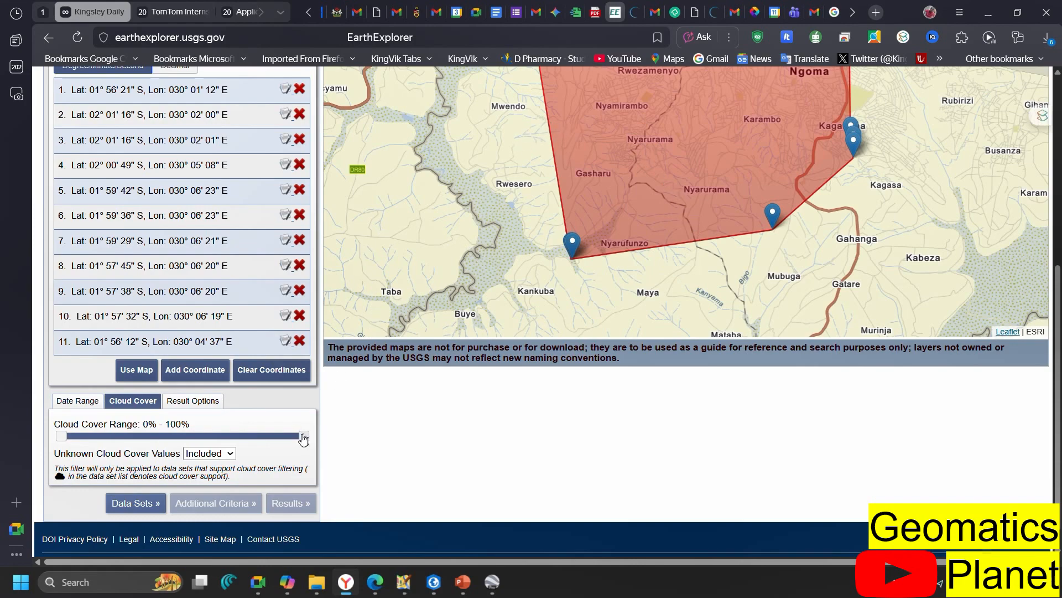
drag(304, 439, 73, 407)
Step: Go to the data set selection and look through the Radar, Digital Maps, Commercial Satellites and AVHRR categories
scroll(248, 440, up, 6)
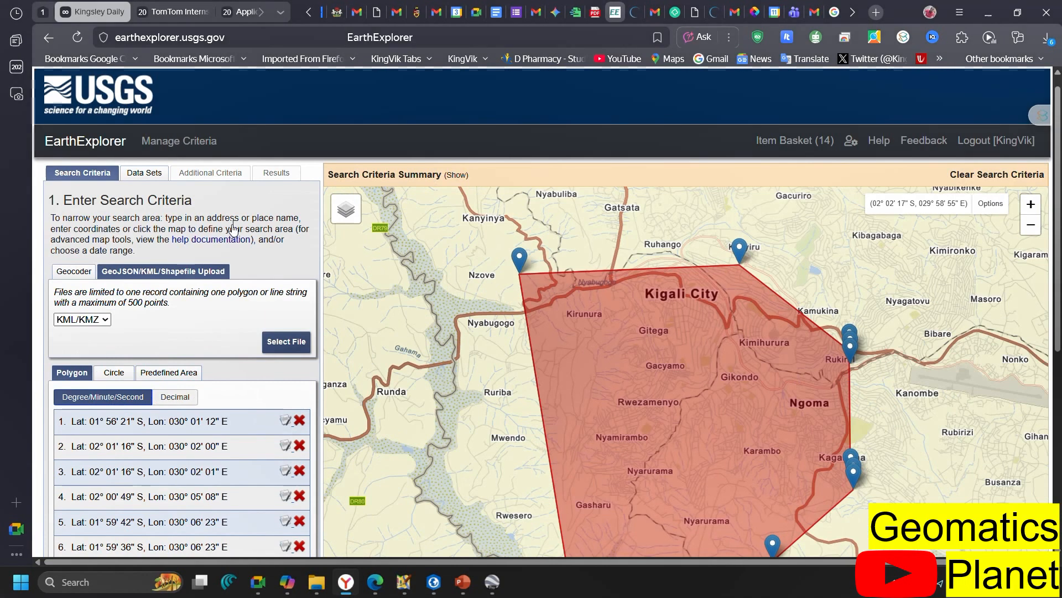
click(145, 174)
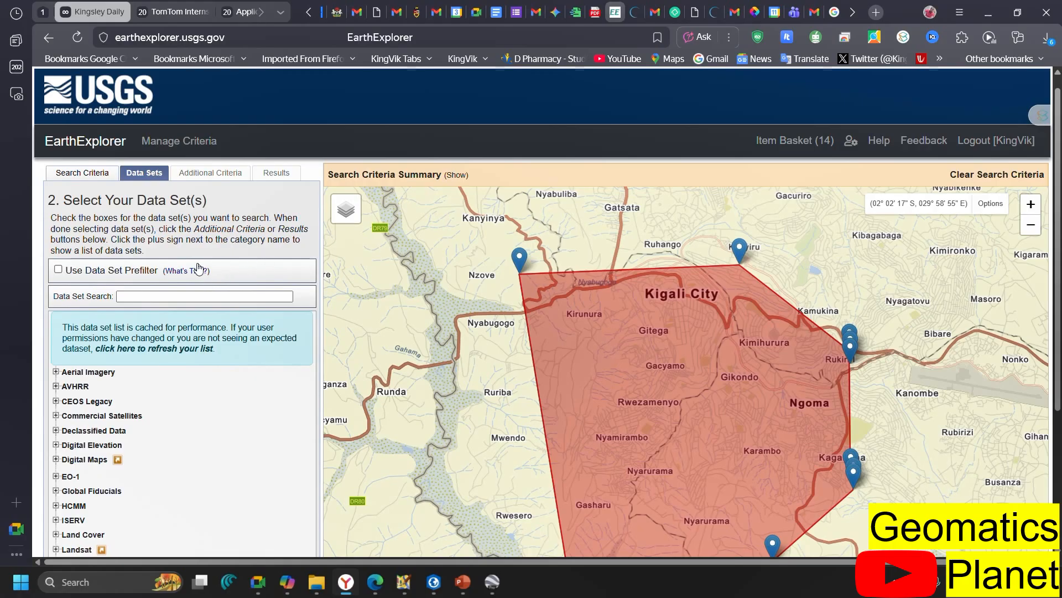
scroll(197, 276, down, 3)
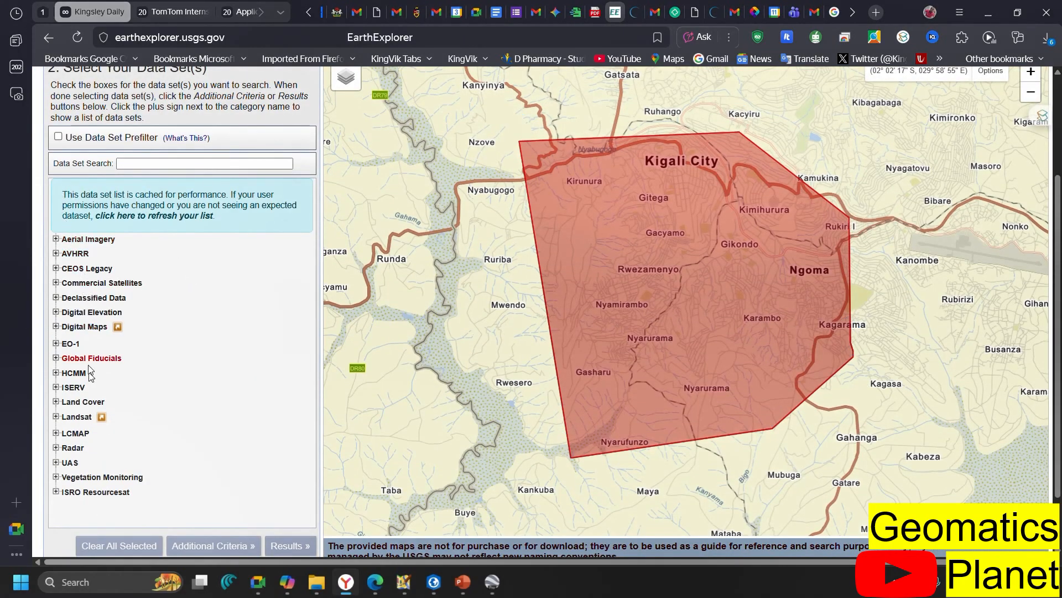
click(63, 449)
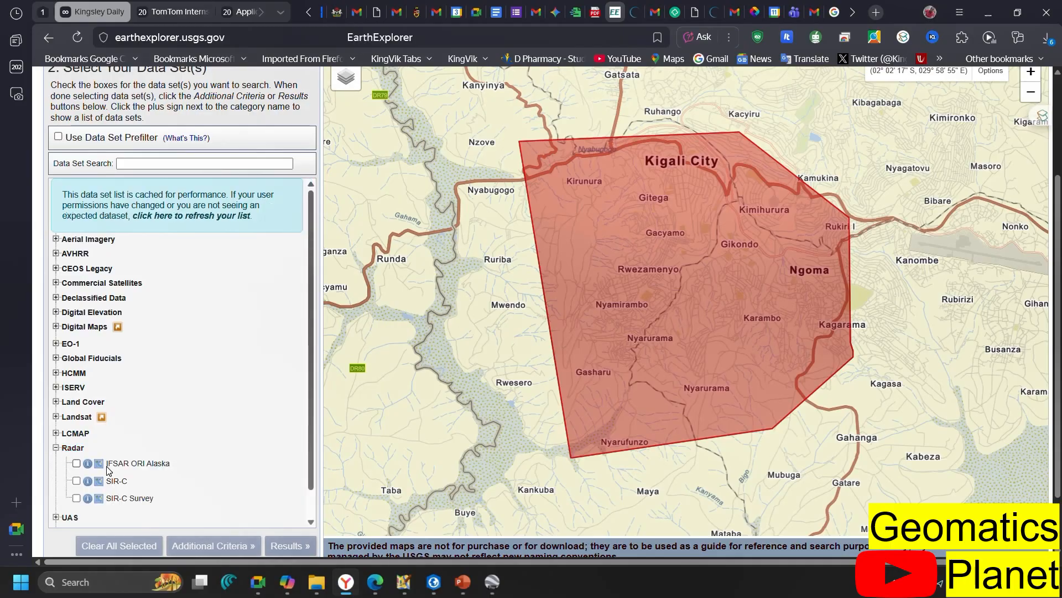
click(55, 327)
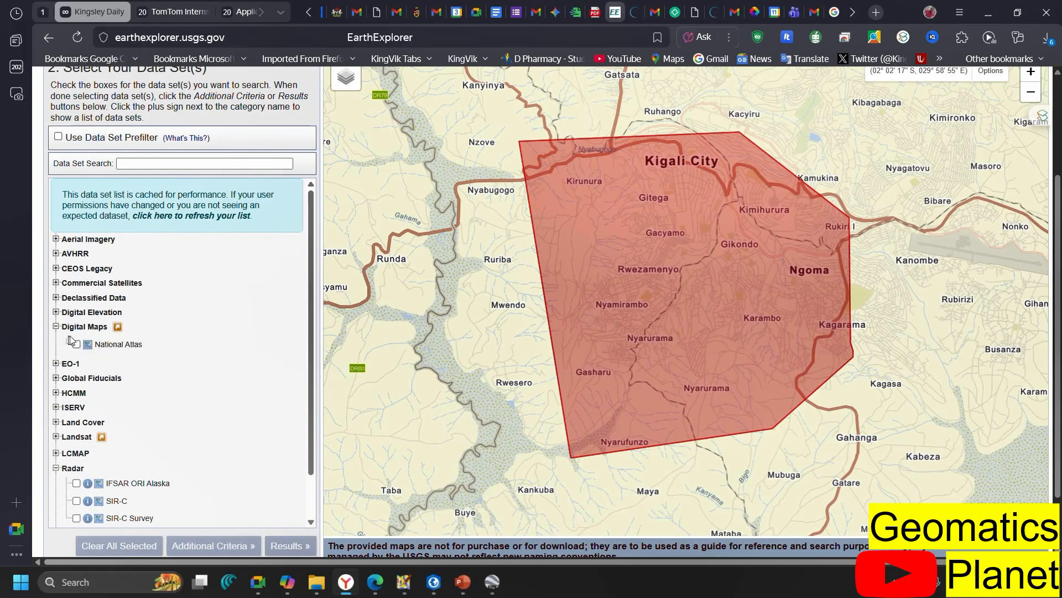
click(56, 283)
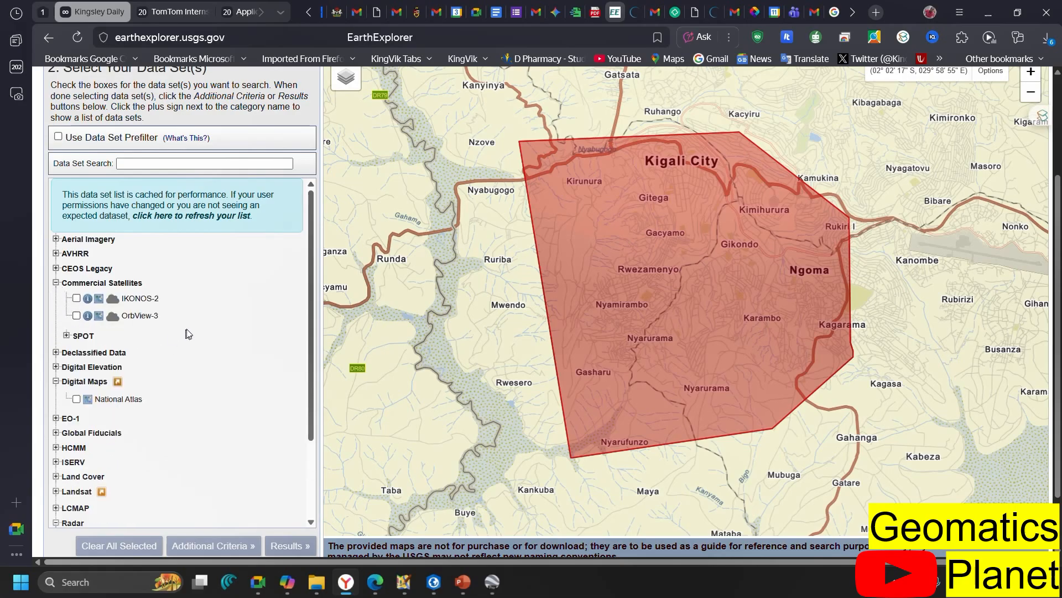
click(55, 254)
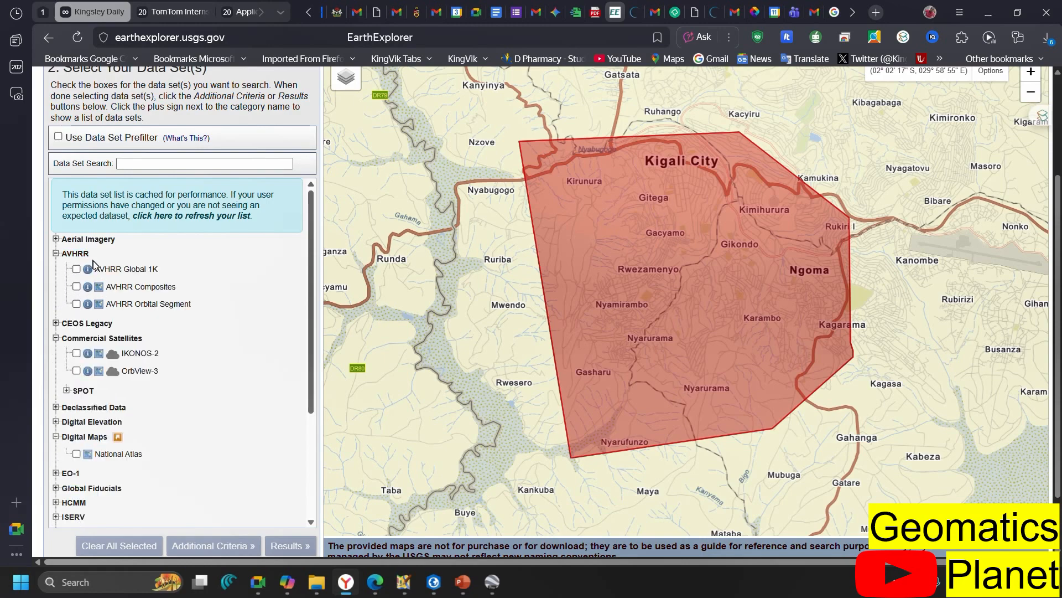
Step: Expand the Landsat category to show its data set collections
scroll(93, 263, down, 2)
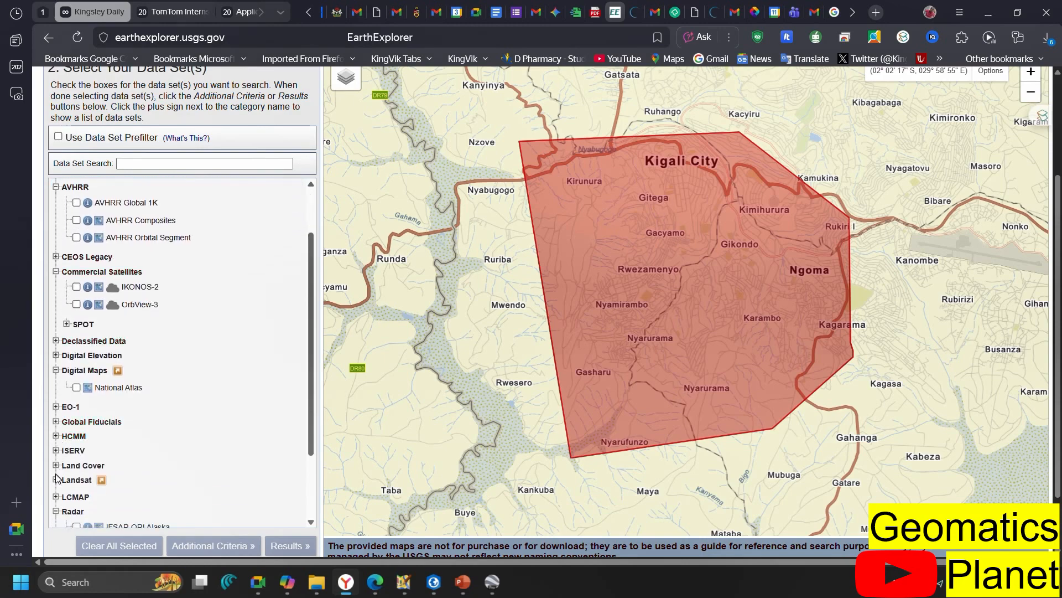
click(56, 480)
scroll(61, 470, down, 4)
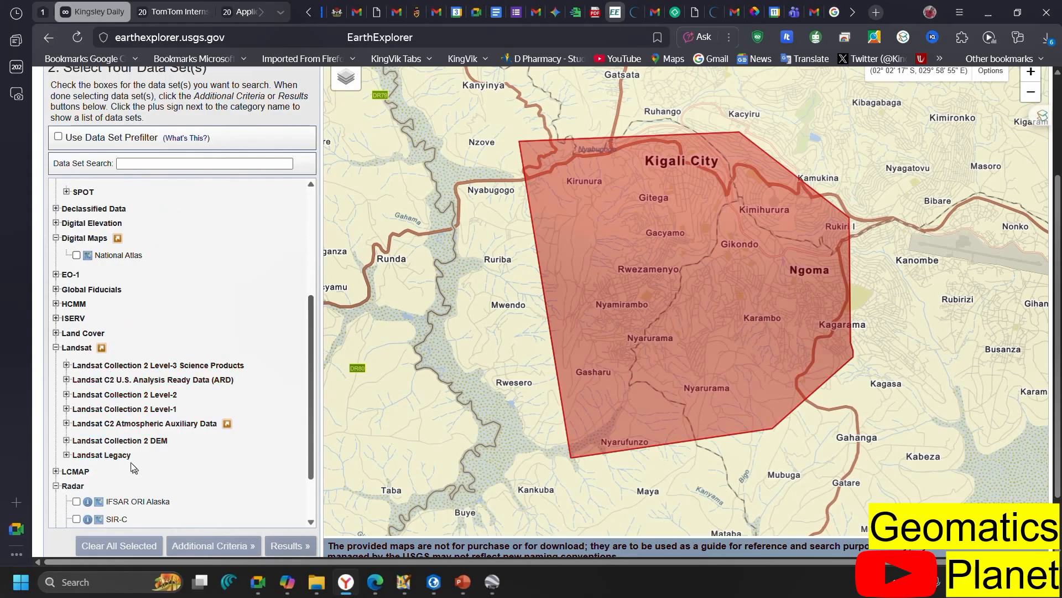
Step: Check the satellite dates on Wikipedia's Landsat program page and select Landsat 8-9 OLI/TIRS C2 L1 under Landsat Collection 2 Level-1
click(66, 409)
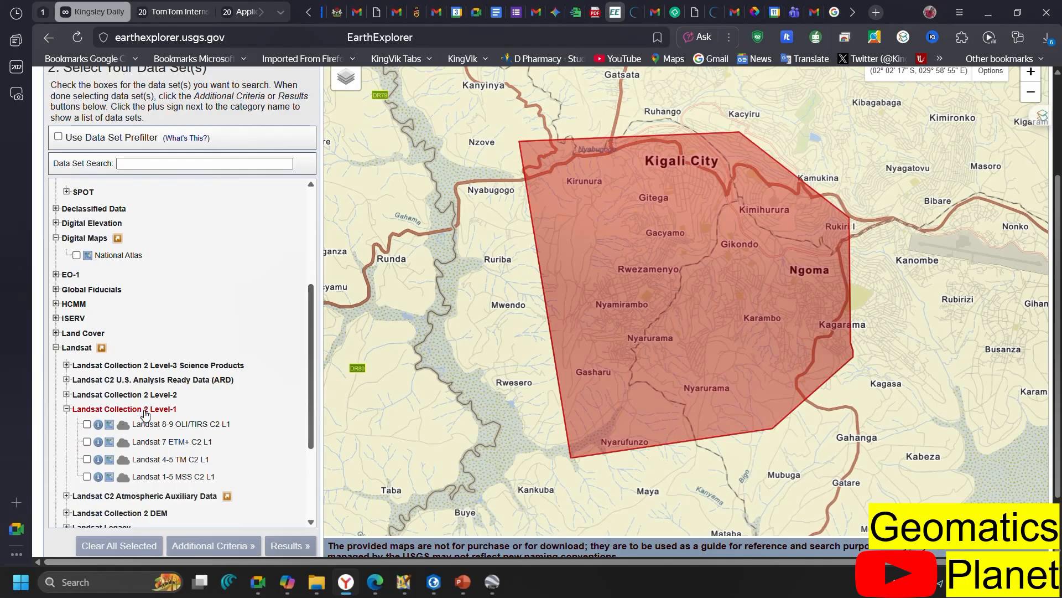
scroll(207, 402, down, 1)
scroll(96, 344, down, 1)
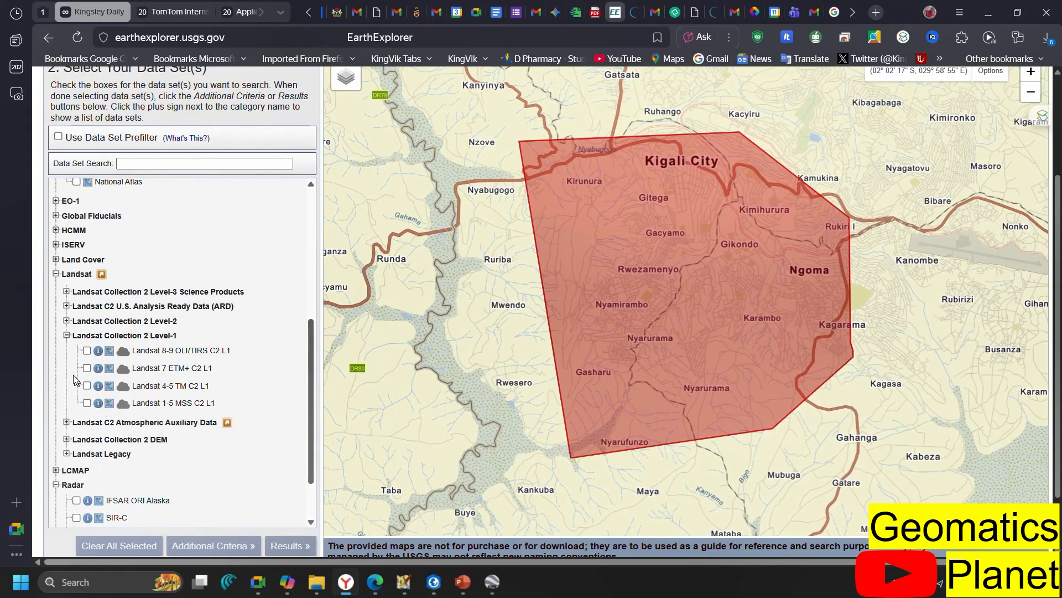
click(375, 581)
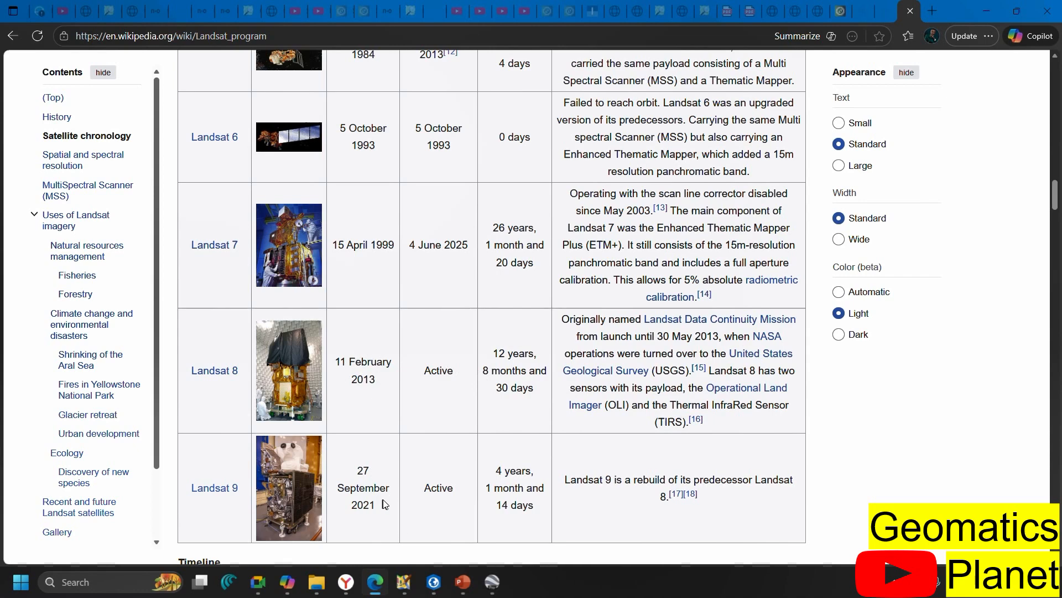
click(347, 581)
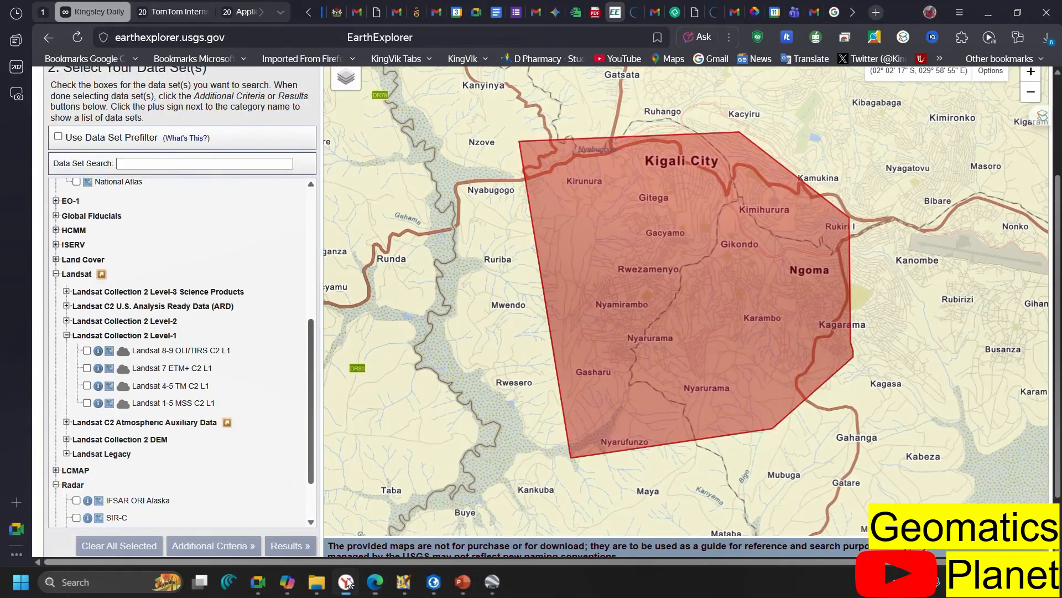
click(87, 351)
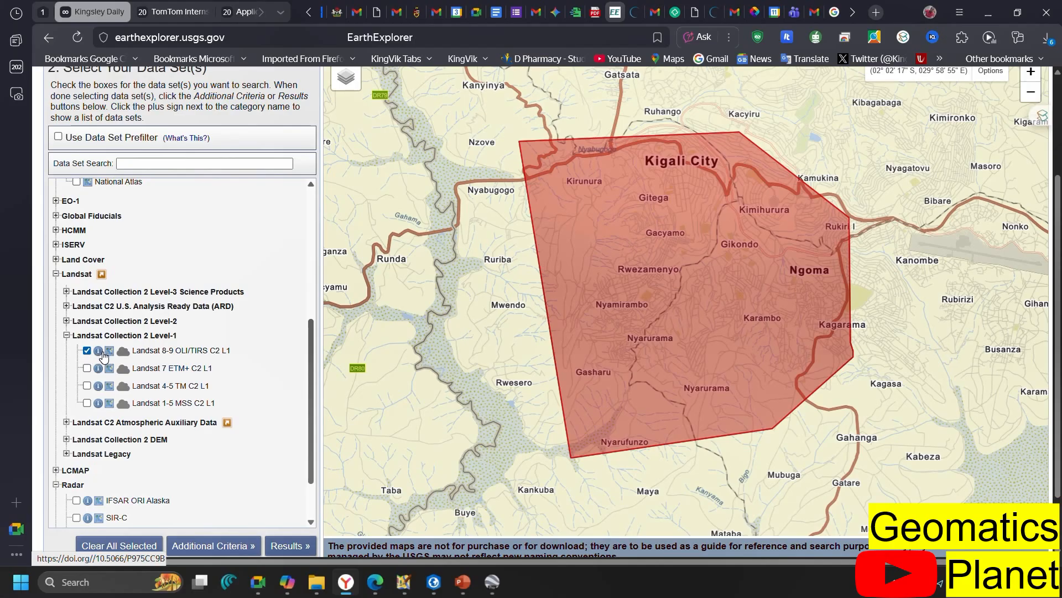
Step: Go to the additional criteria for the selected data set and expand the Landsat Product Identifier L1 field
scroll(177, 221, up, 5)
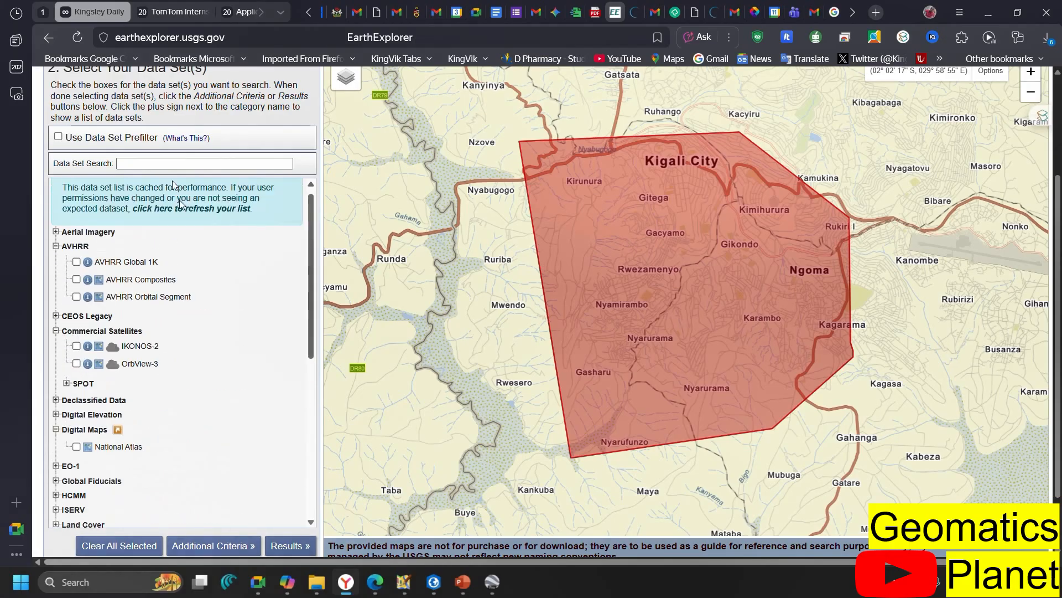
scroll(176, 191, up, 3)
click(199, 194)
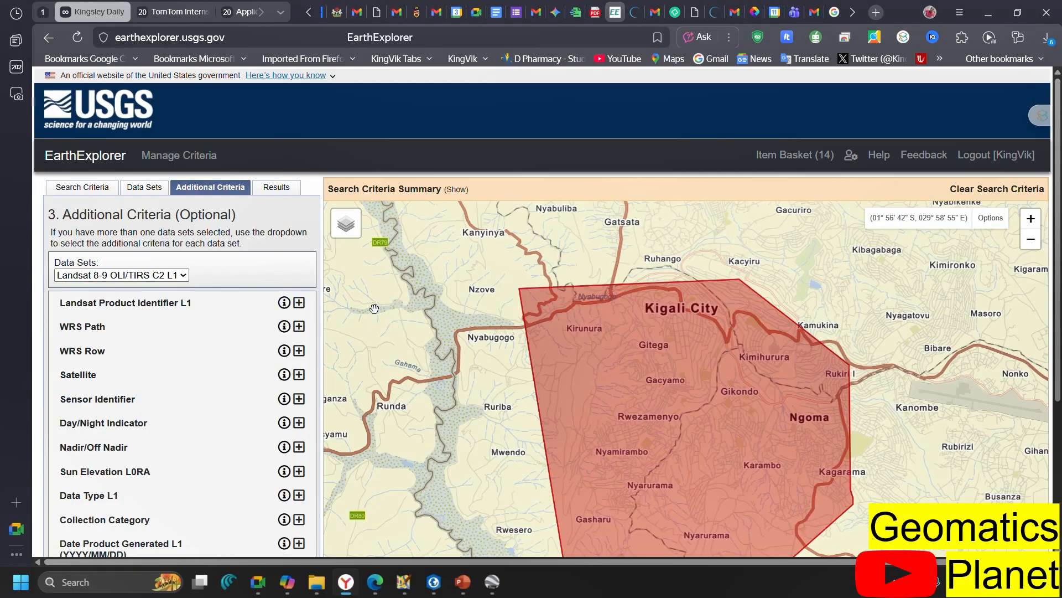
click(299, 302)
click(157, 321)
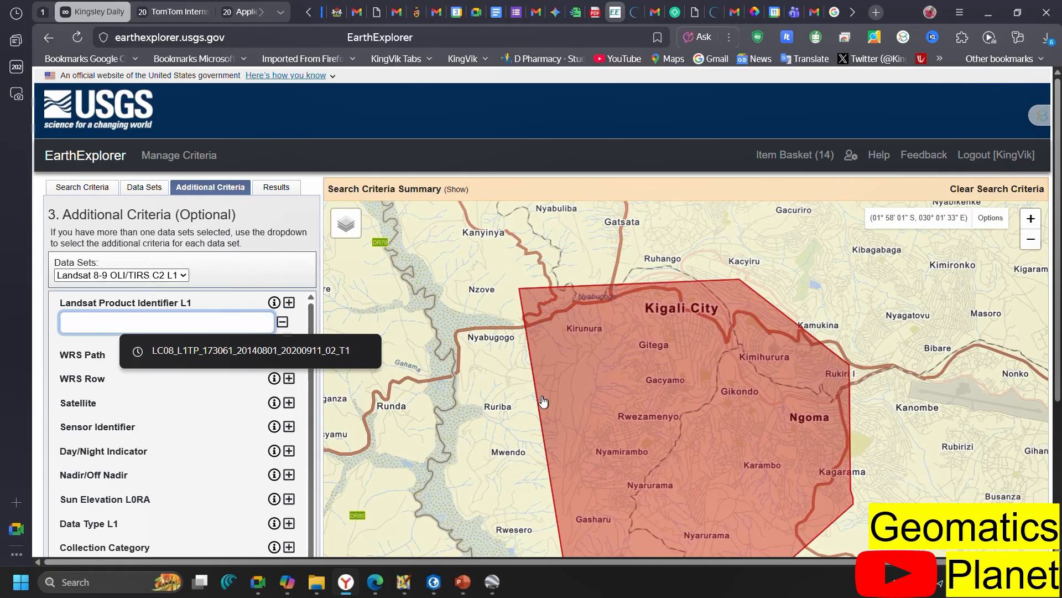
Step: Return to the Landsat data sets and compare them with Landsat 8's launch date and status on Wikipedia's Landsat program page
click(154, 194)
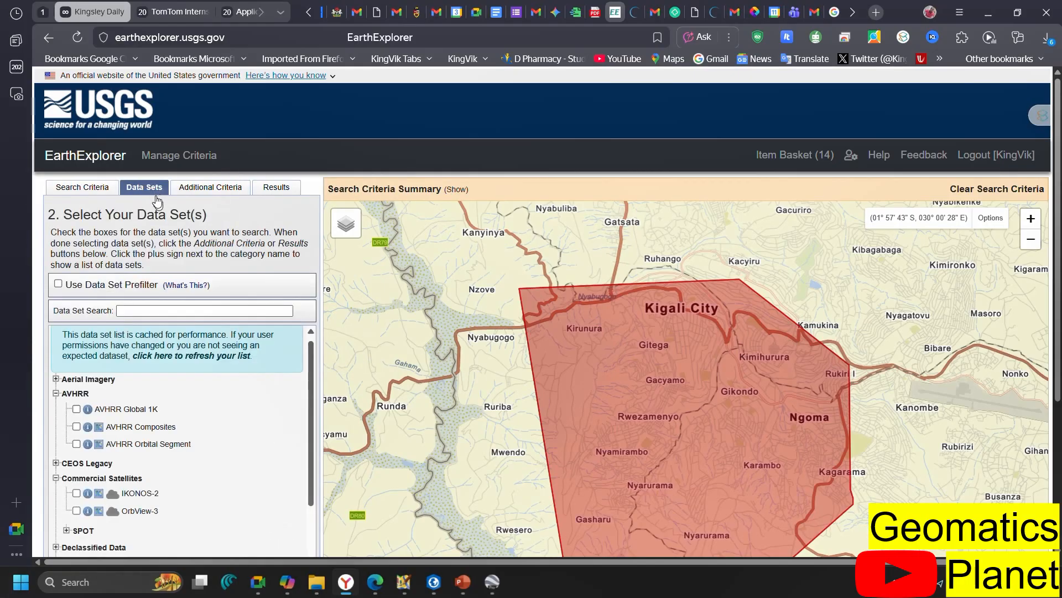
scroll(161, 354, down, 5)
scroll(156, 361, down, 6)
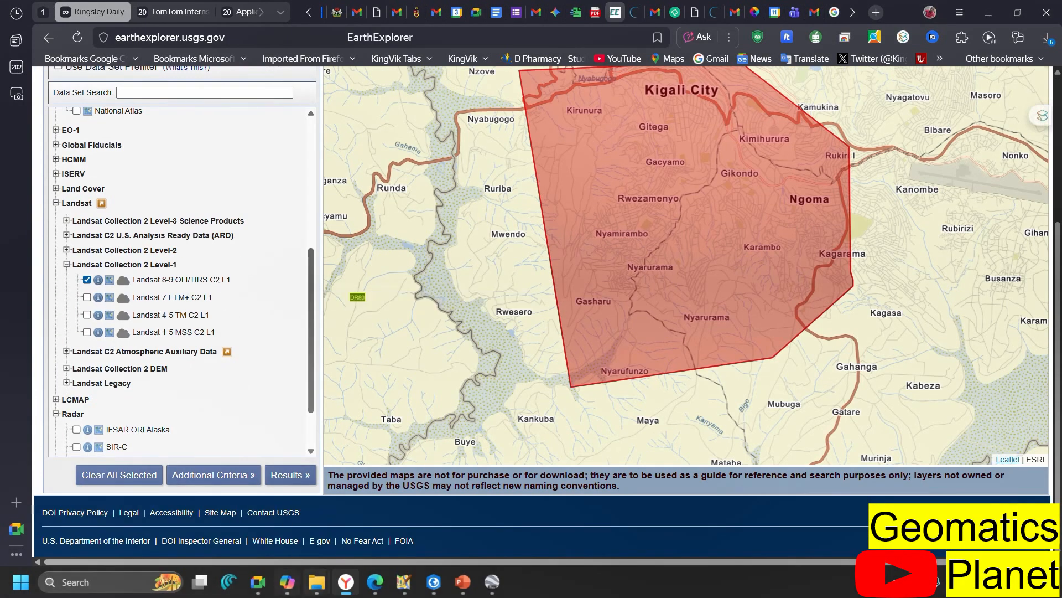
click(377, 584)
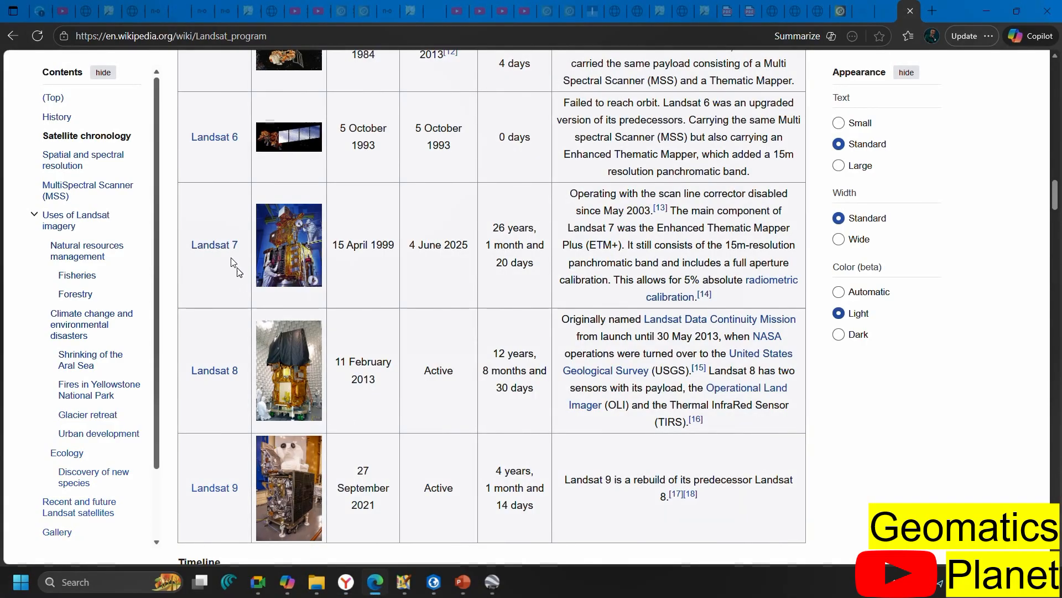
click(346, 582)
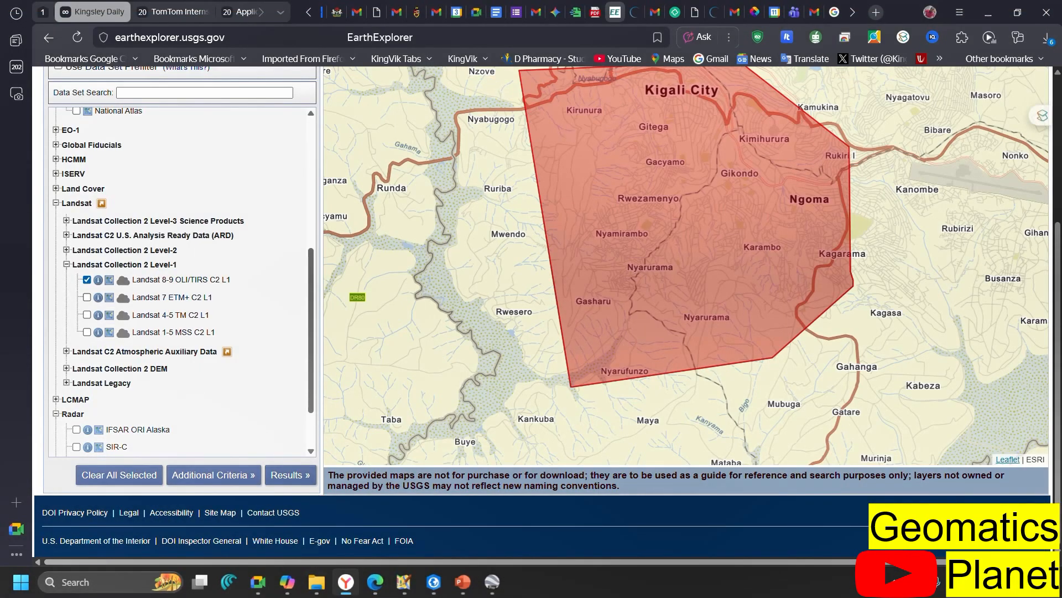
mouse_move(375, 582)
click(355, 509)
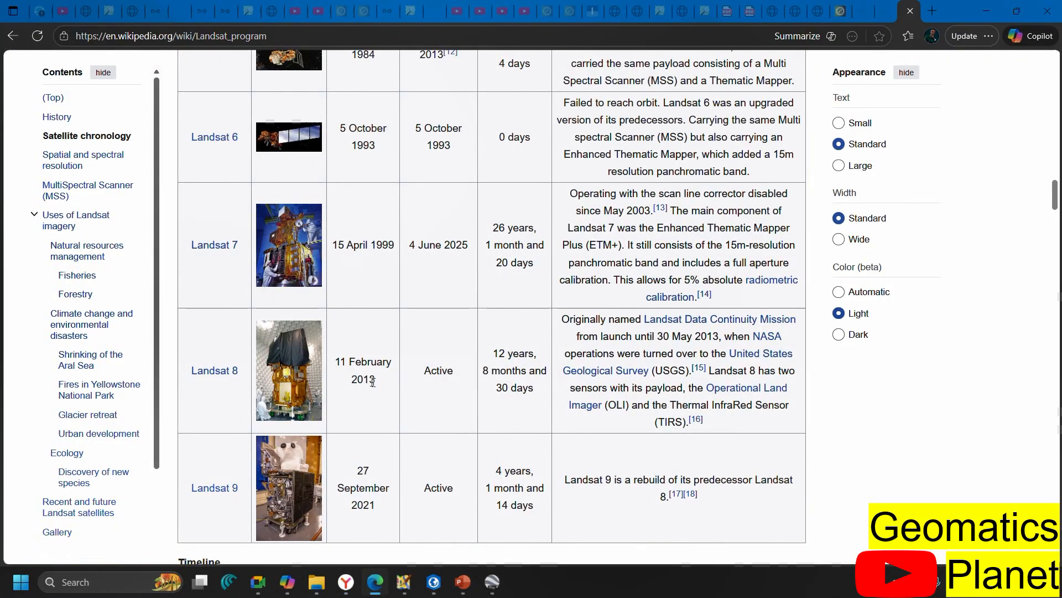
drag(372, 382, 336, 357)
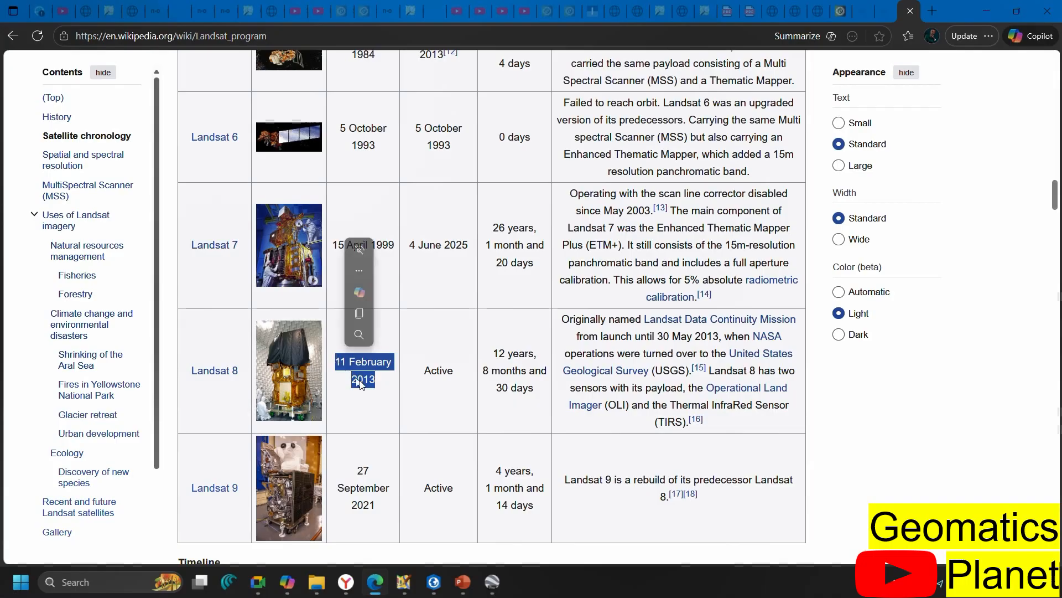
drag(458, 372, 418, 365)
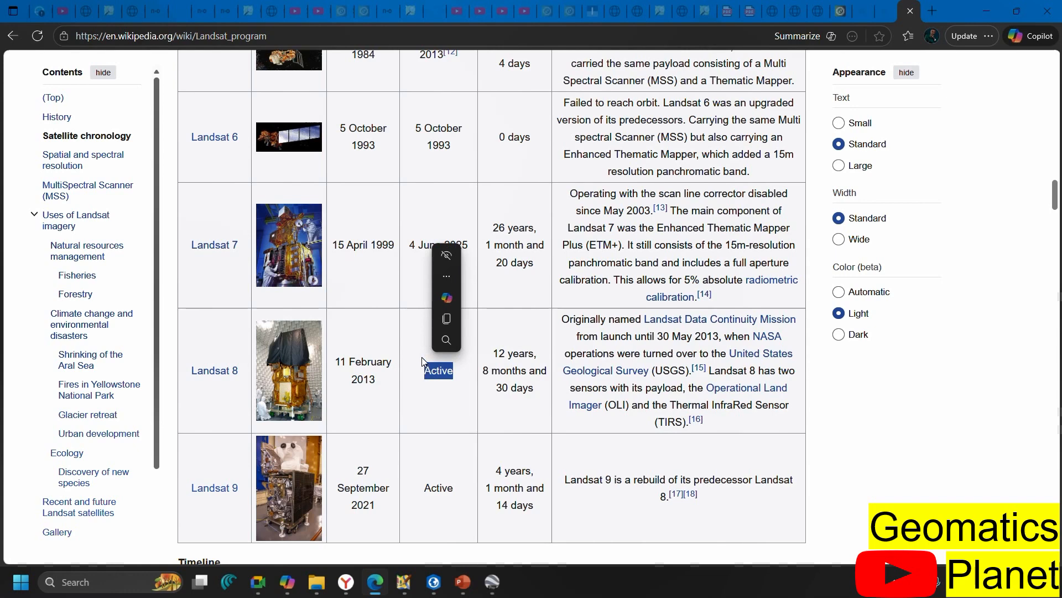
click(346, 581)
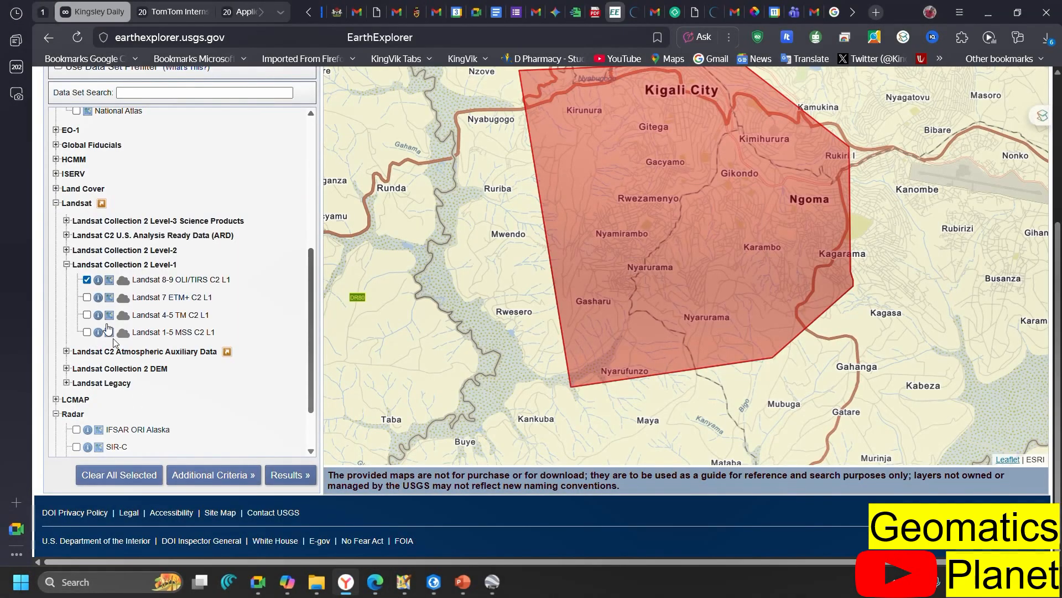
Step: Run the search for Landsat 8-9 OLI/TIRS C2 L1 and look through the first page of scenes
scroll(190, 201, up, 5)
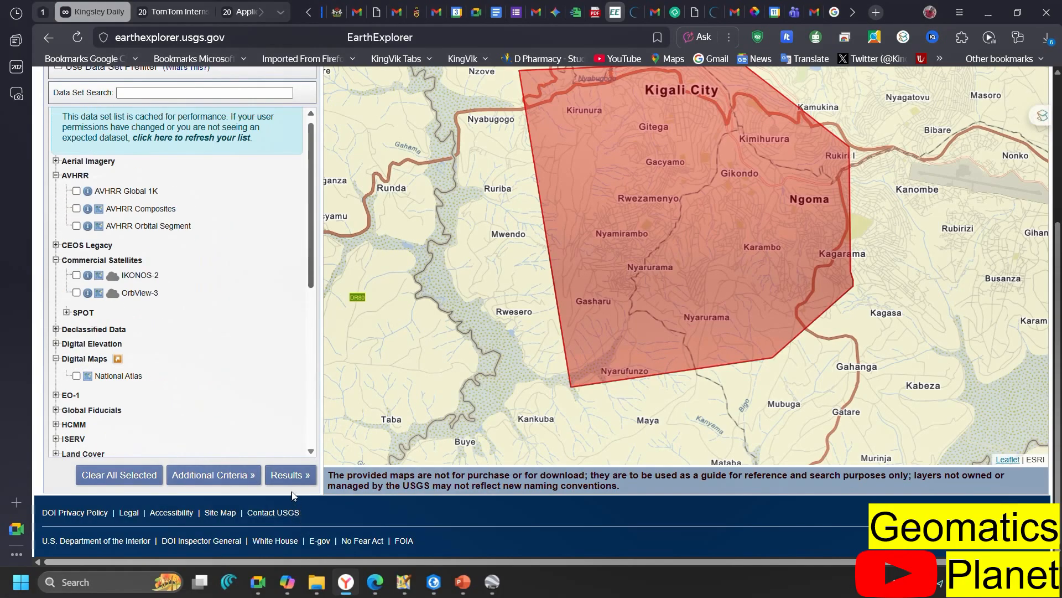
click(290, 476)
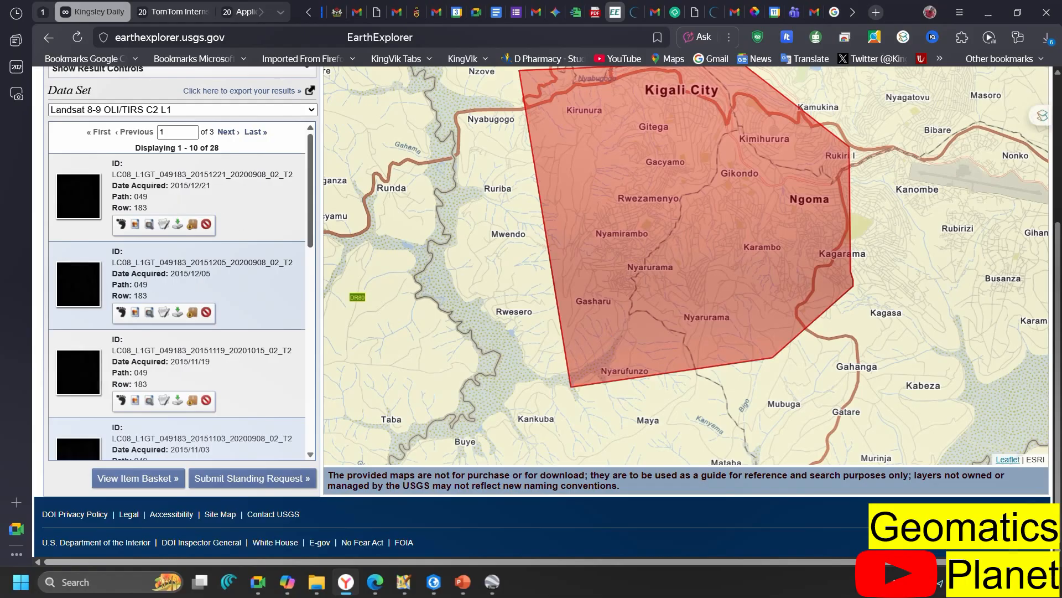
scroll(227, 274, down, 1)
scroll(227, 273, down, 1)
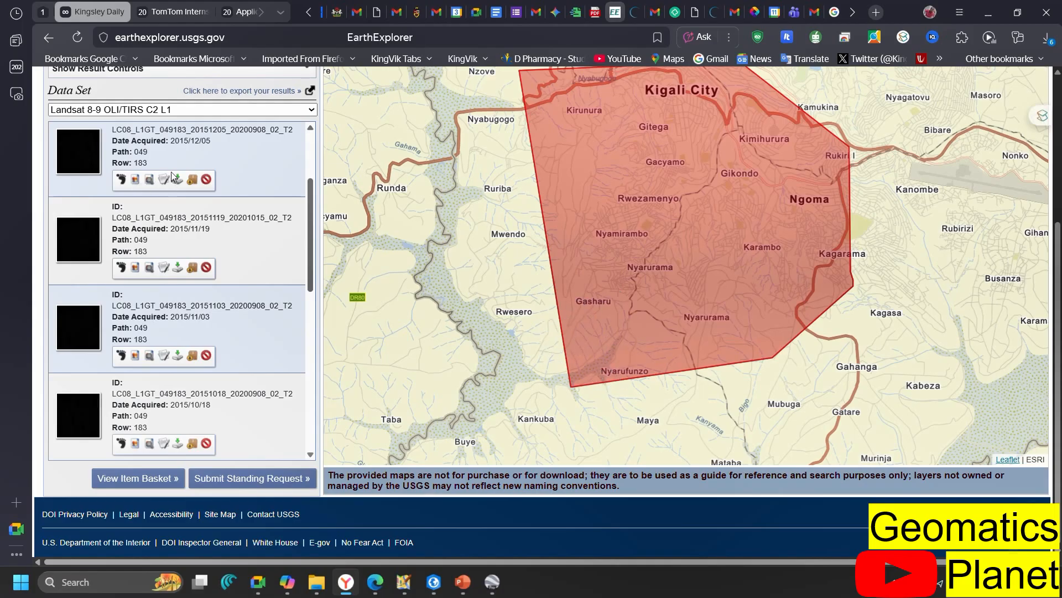
scroll(182, 221, down, 6)
scroll(186, 275, down, 2)
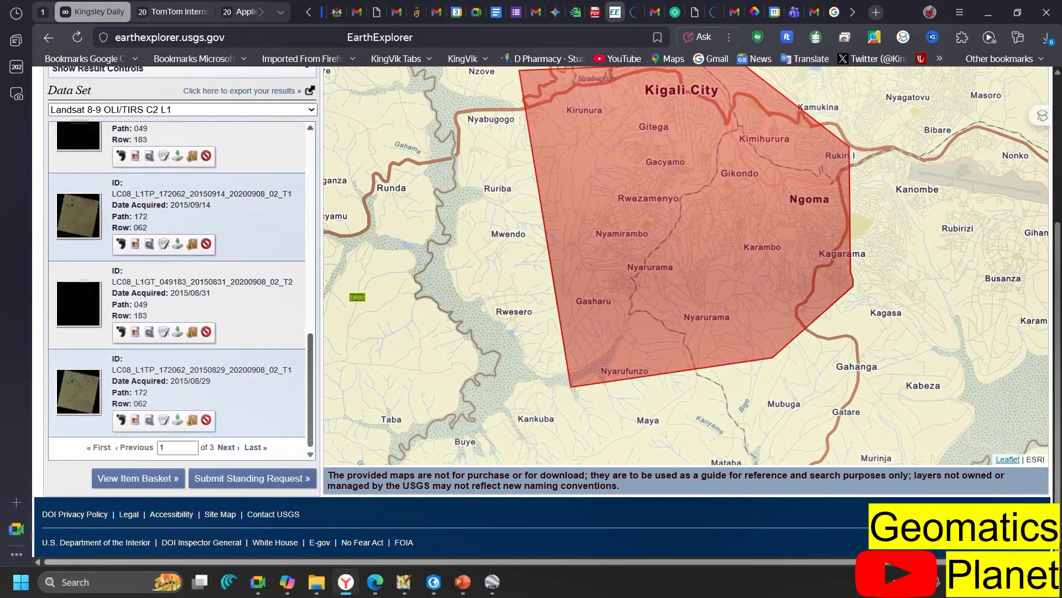
scroll(186, 275, up, 7)
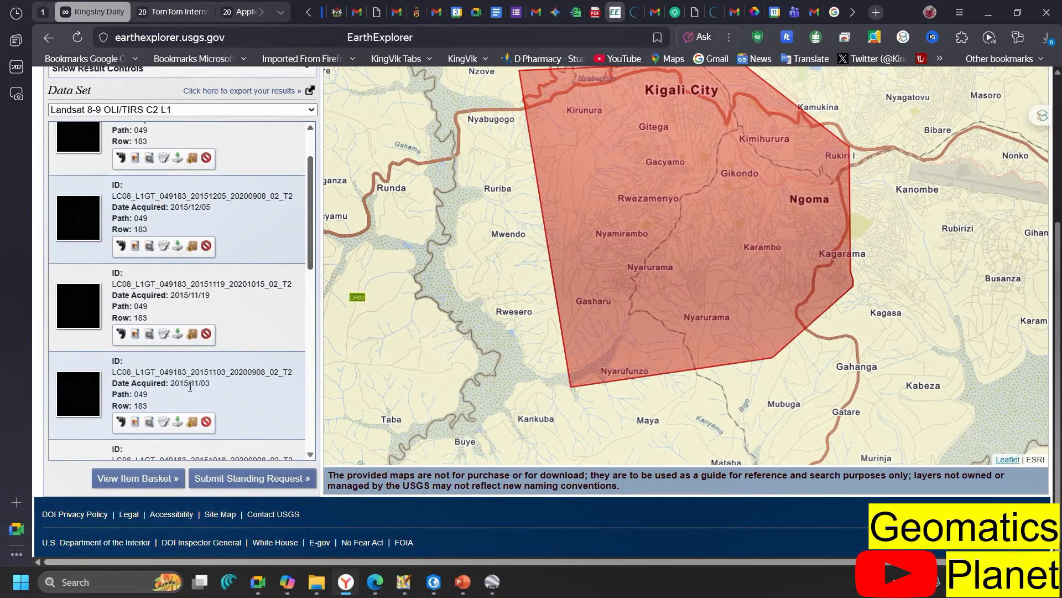
scroll(183, 309, up, 8)
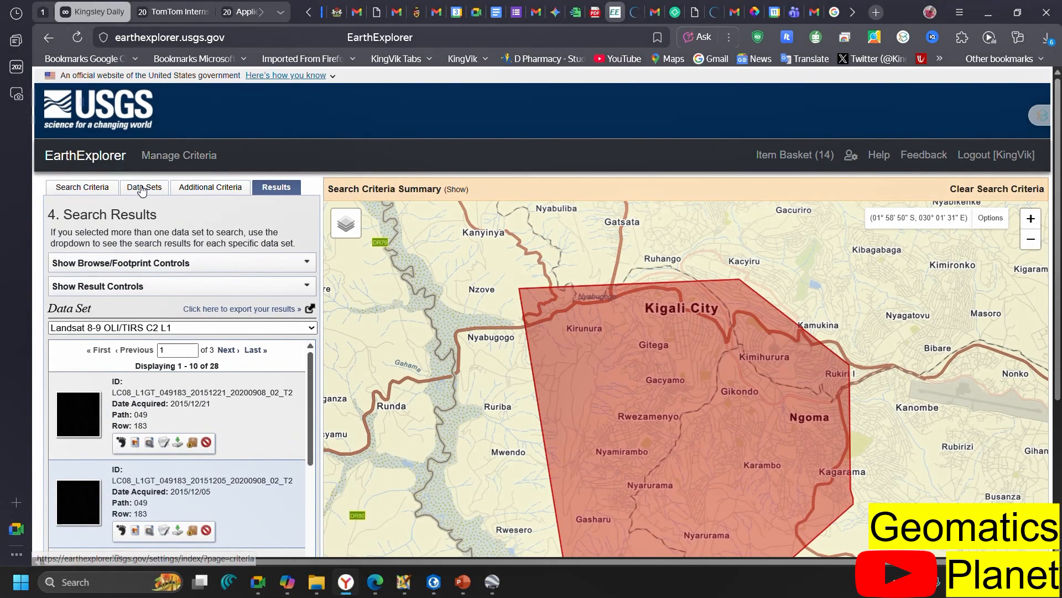
Step: Go back to the data set selection and expand Landsat Collection 2 Level-2 to view its data sets
click(143, 190)
scroll(155, 251, down, 3)
scroll(120, 290, down, 6)
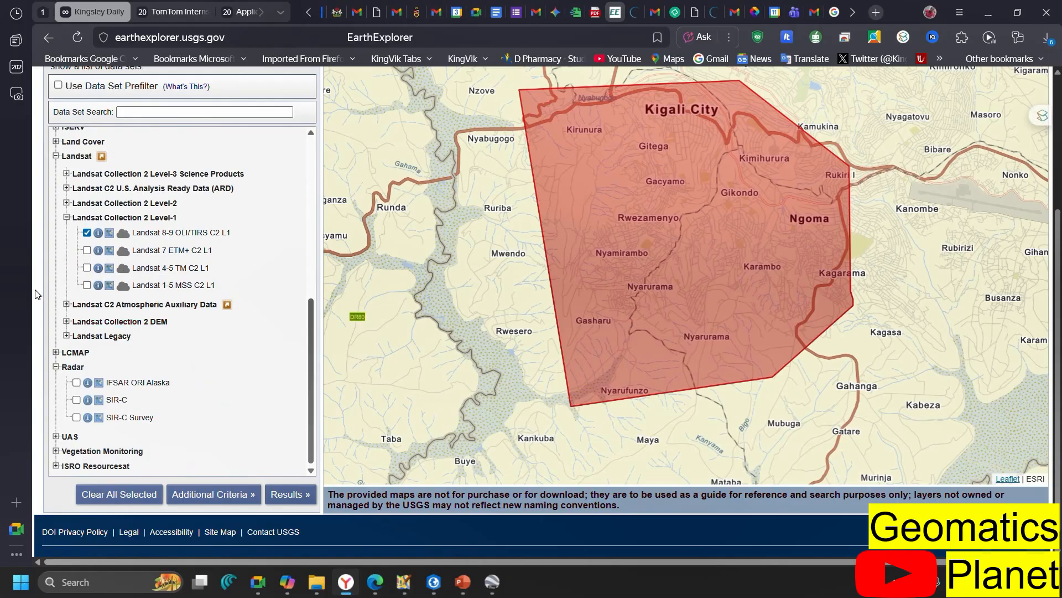
click(66, 203)
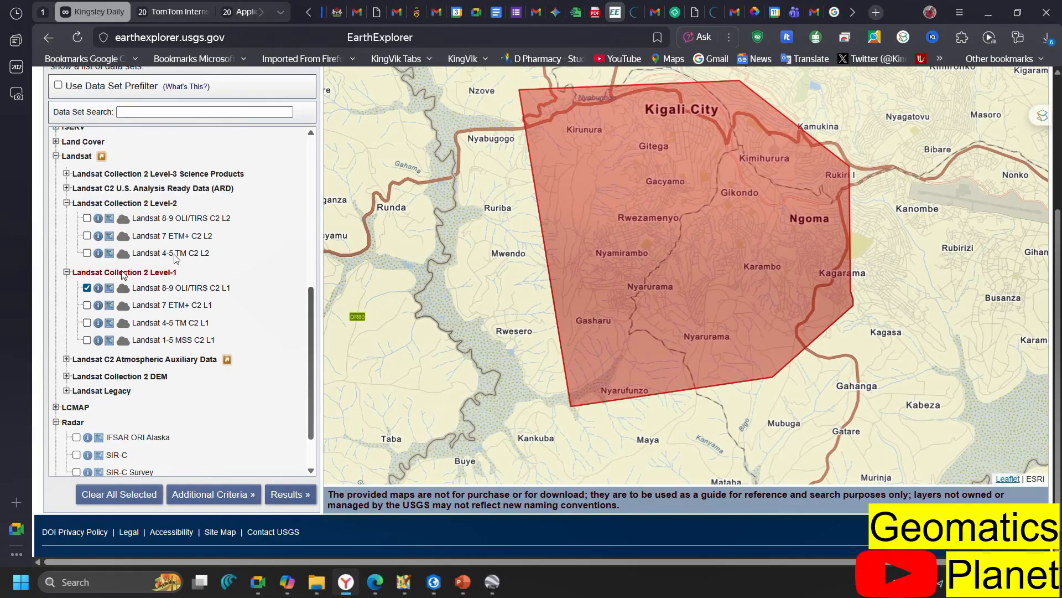
Step: Read the USGS information page for Landsat 8-9 OLI/TIRS C2 L2 and return to EarthExplorer
click(99, 220)
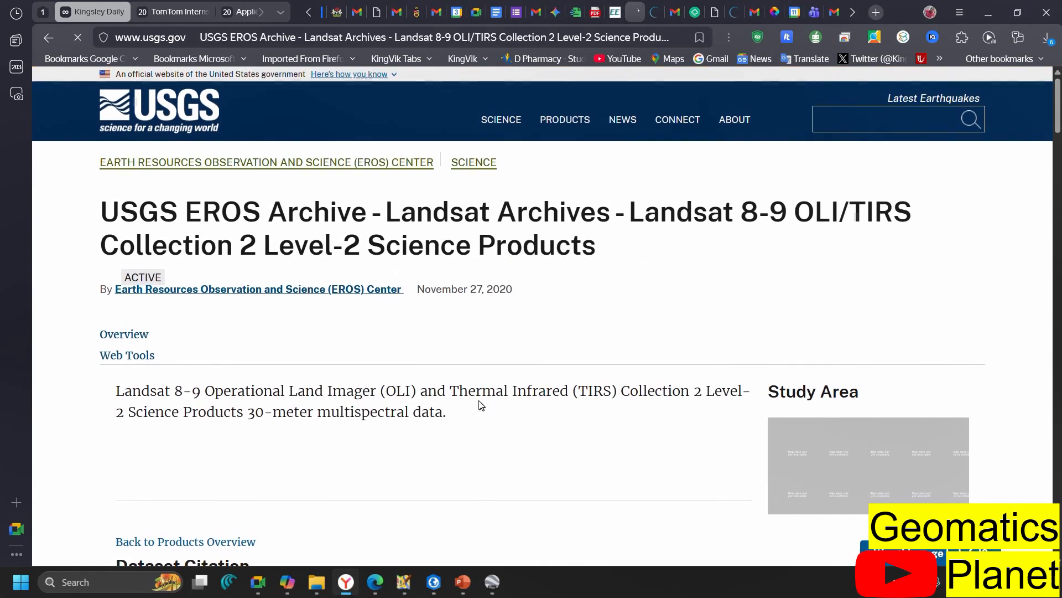
scroll(323, 275, down, 10)
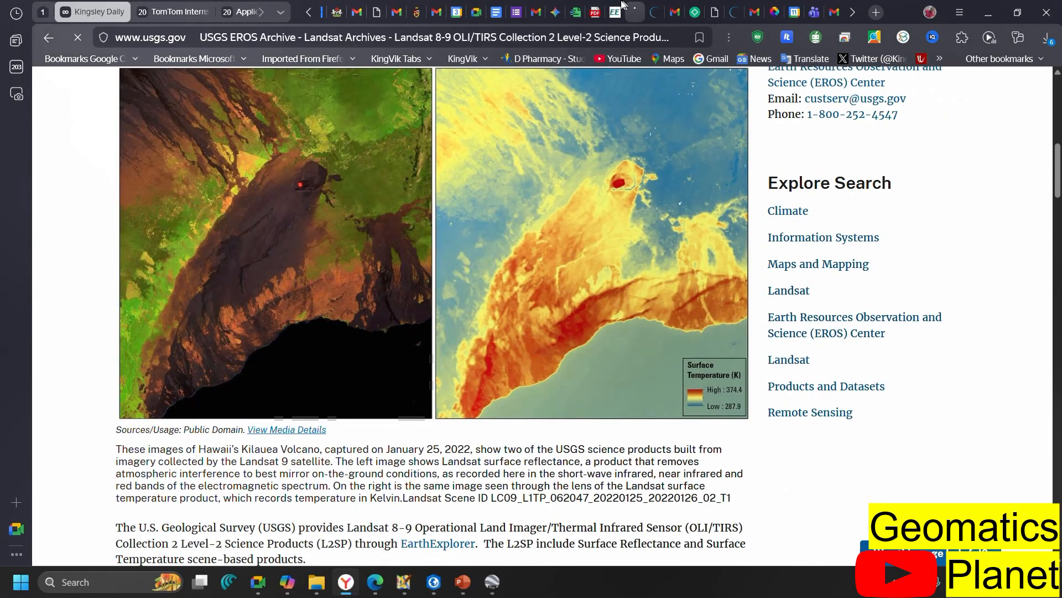
click(615, 14)
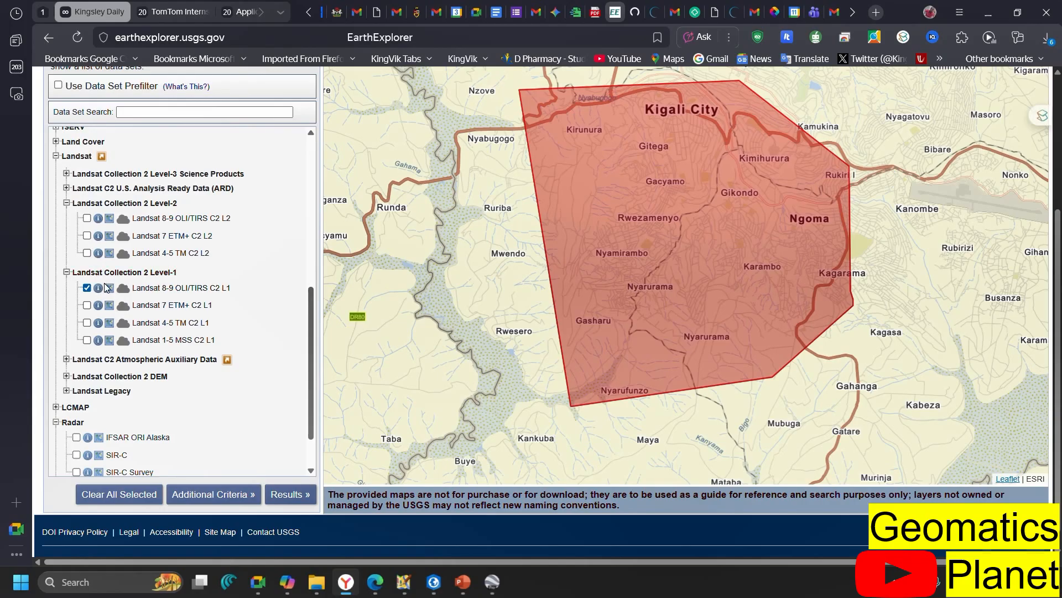
Step: Return to the search results and examine the individual Level-1 product bundle files offered for the 2015/12/05 scene
scroll(133, 205, up, 3)
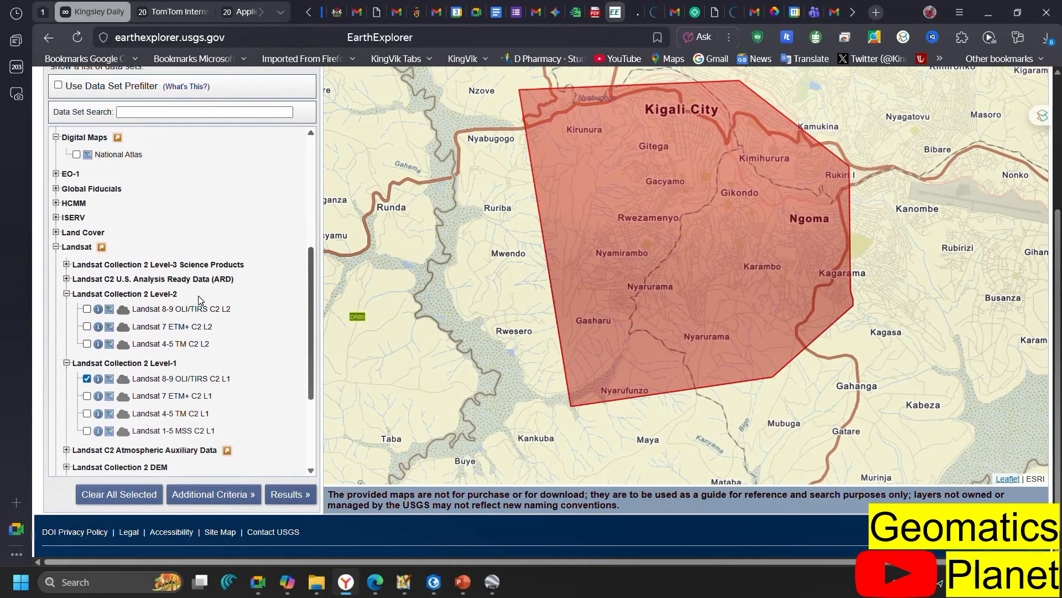
scroll(147, 161, up, 5)
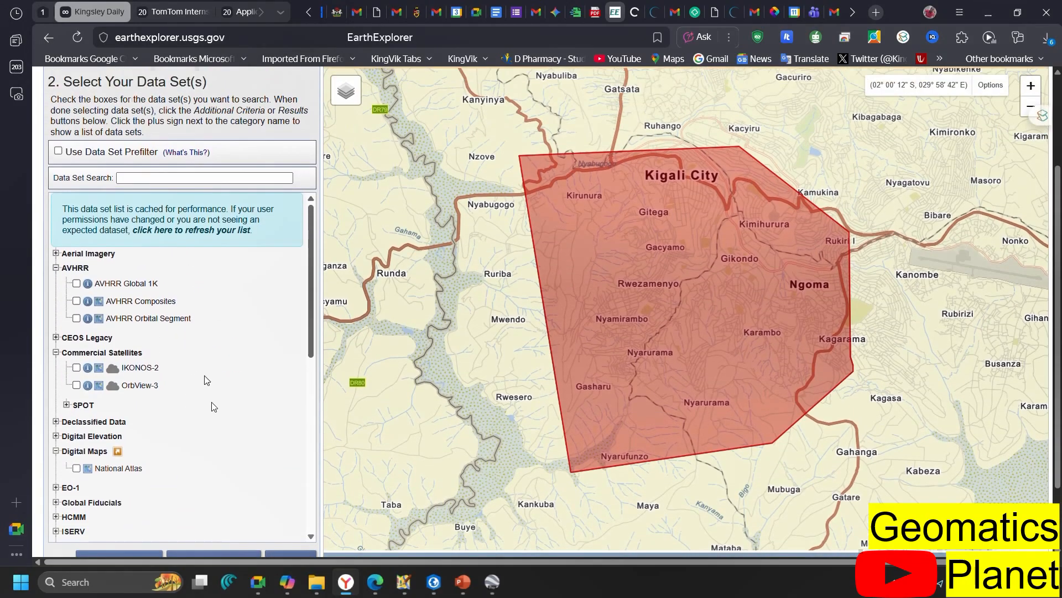
scroll(216, 423, down, 5)
scroll(93, 400, up, 1)
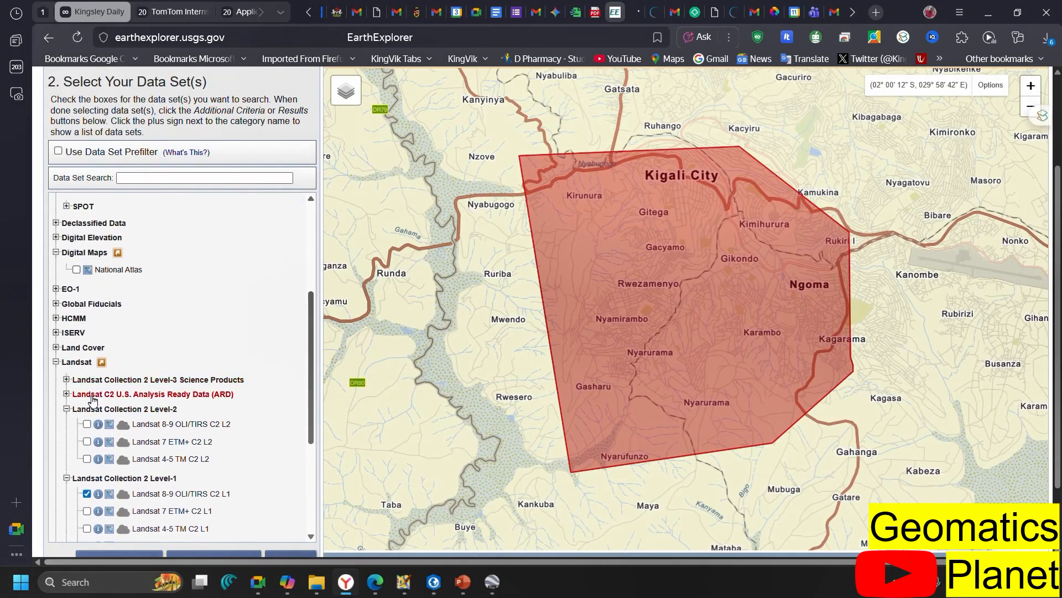
scroll(296, 371, up, 5)
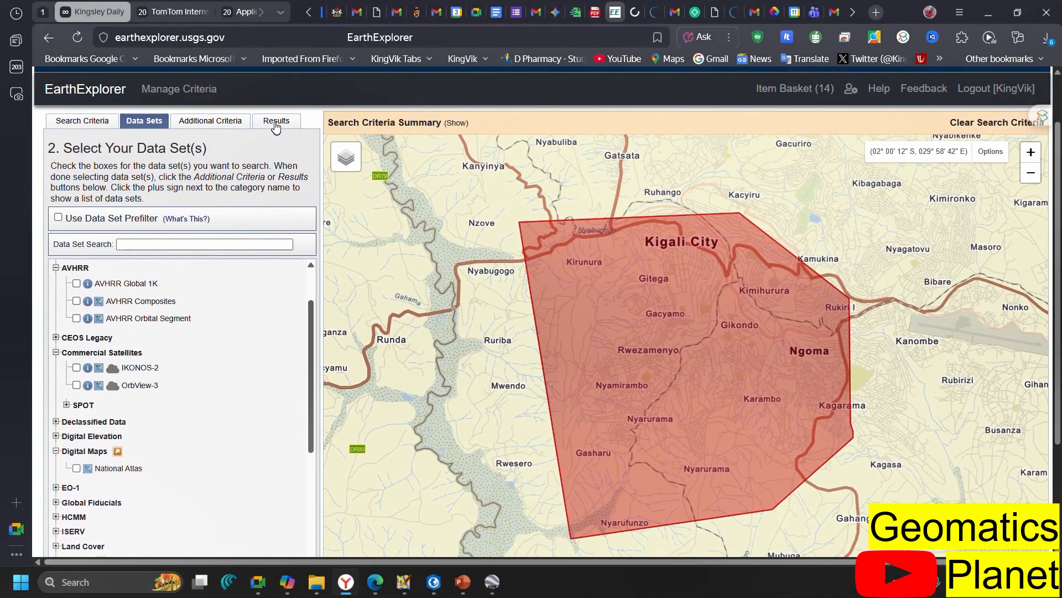
click(277, 126)
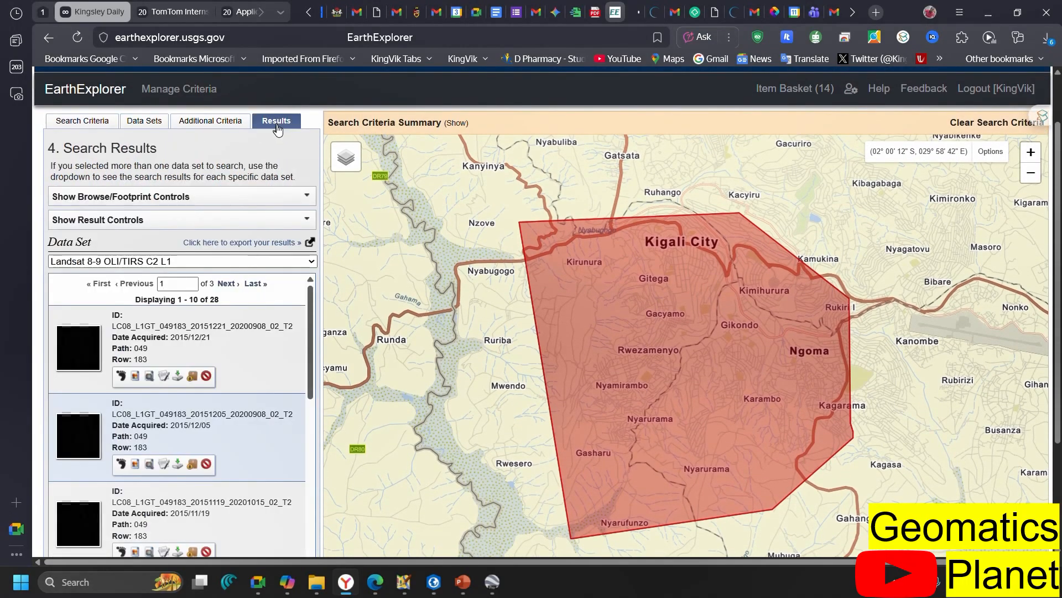
click(179, 465)
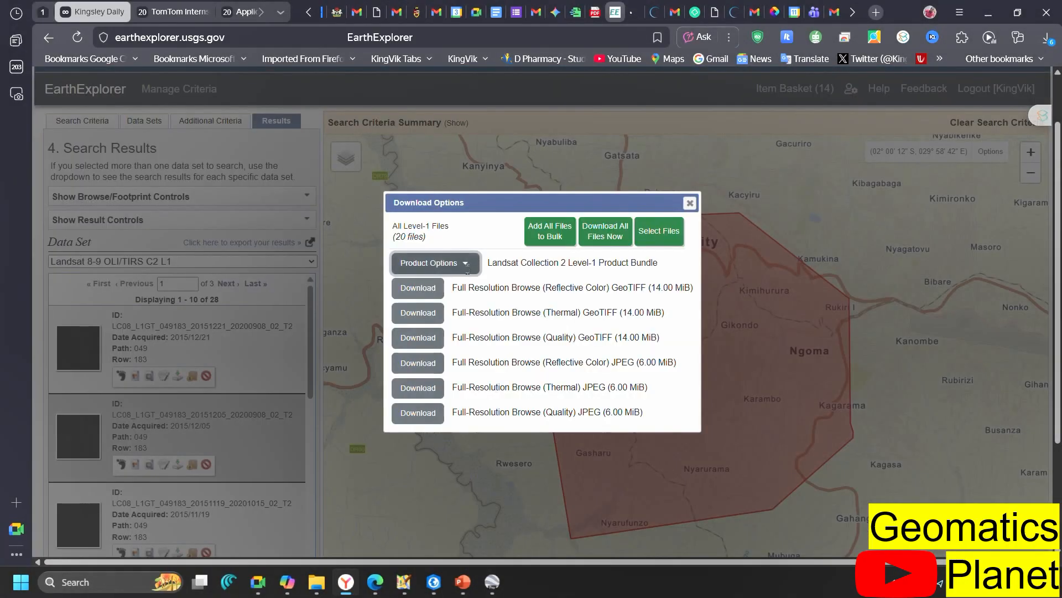
click(464, 267)
scroll(475, 359, down, 5)
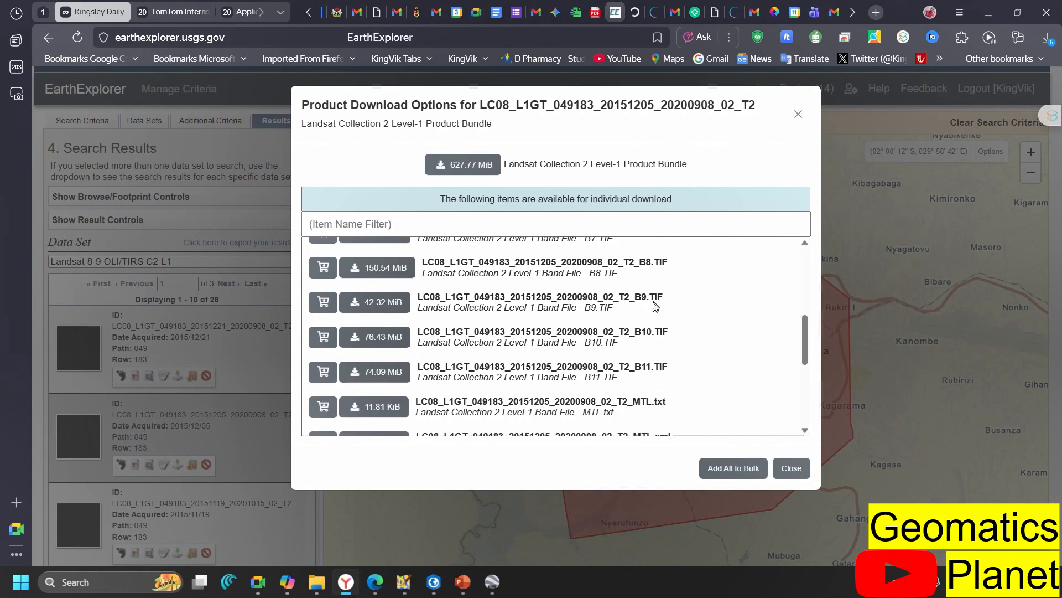
drag(670, 265, 629, 263)
click(798, 114)
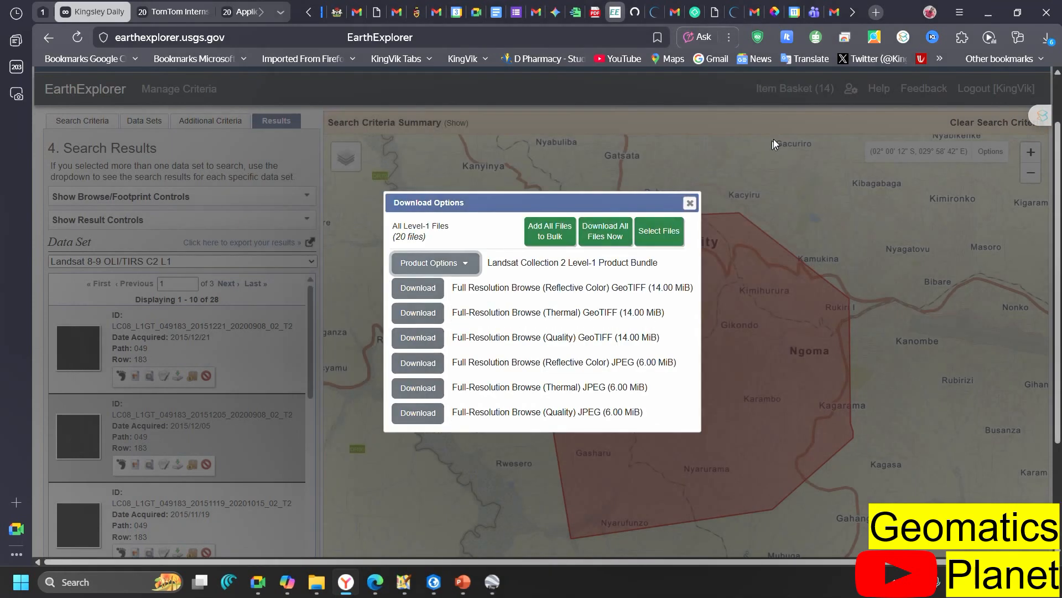
Step: Close the scene's download options and look through the first page of Landsat 8-9 OLI/TIRS C2 L1 scenes
click(690, 203)
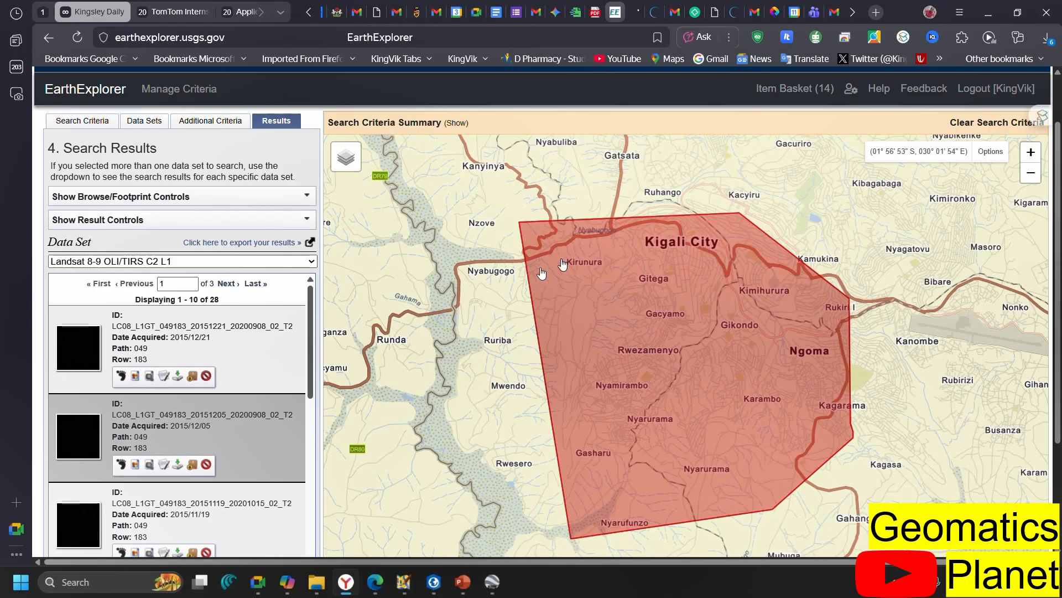
scroll(177, 387, down, 7)
scroll(132, 377, down, 3)
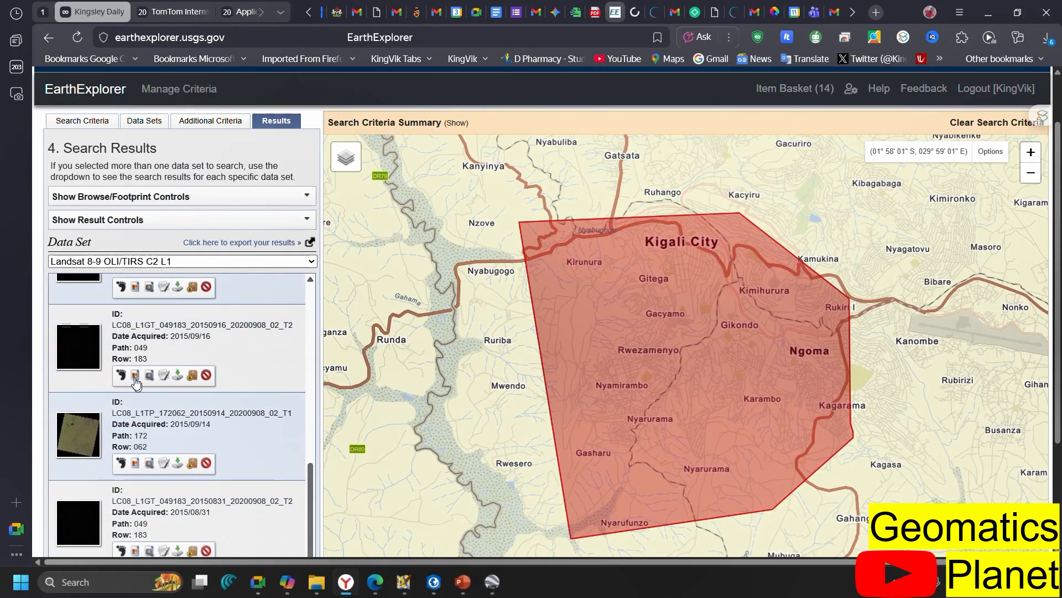
scroll(187, 327, up, 6)
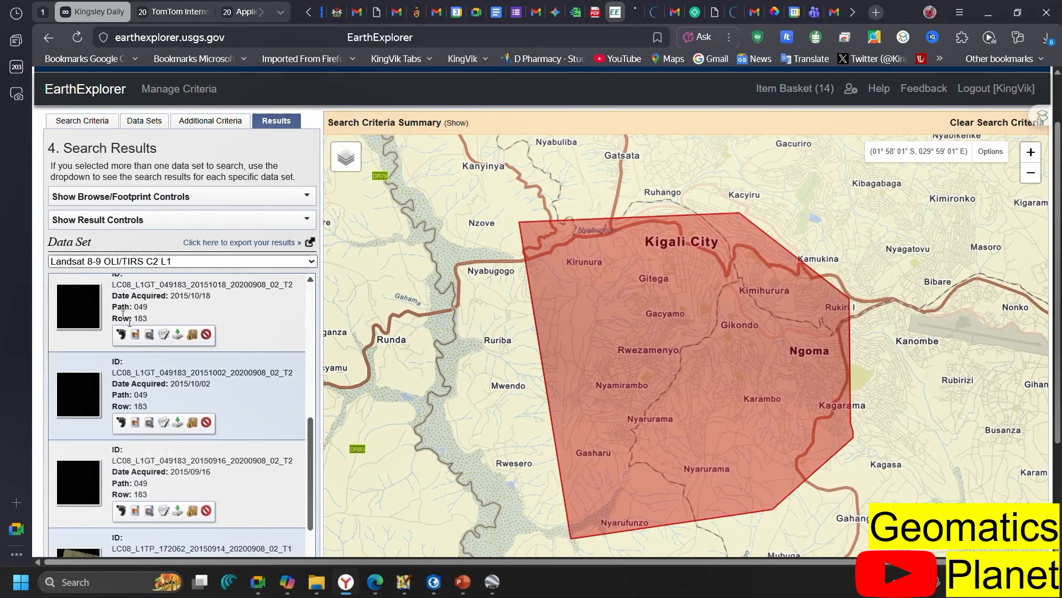
scroll(132, 387, up, 8)
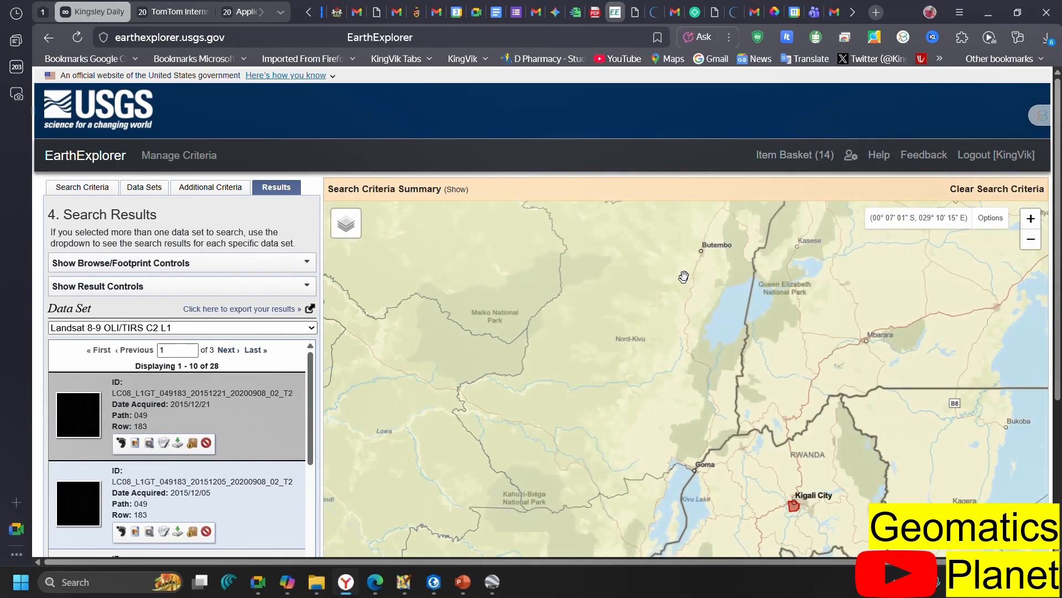
Step: Show the 2015/12/21 scene's footprint on the map to check it against the Kigali polygon, and hide it again
scroll(664, 227, down, 1)
scroll(739, 376, down, 1)
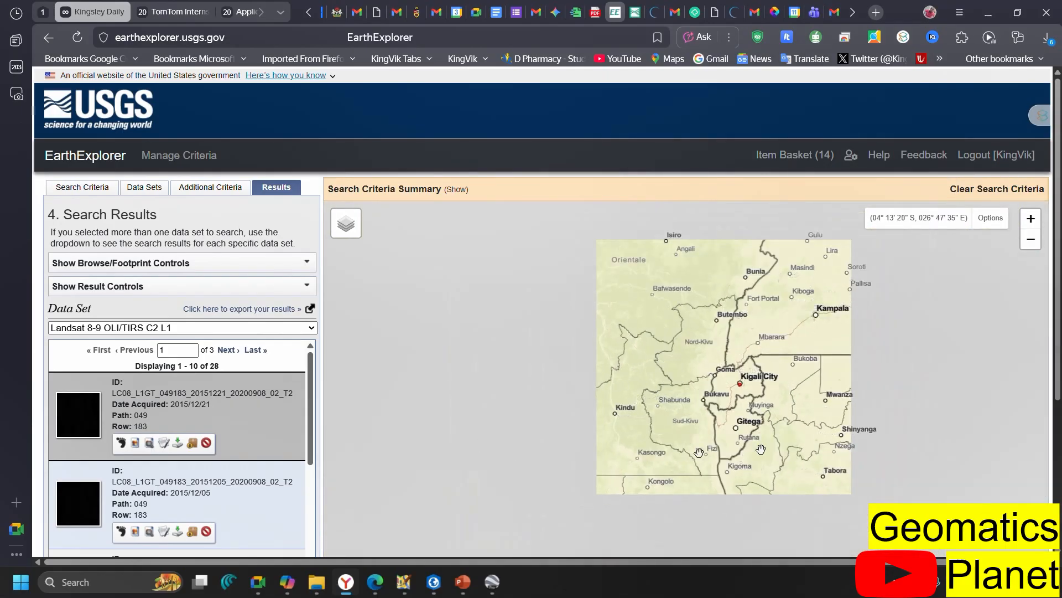
scroll(772, 386, up, 1)
scroll(119, 416, down, 2)
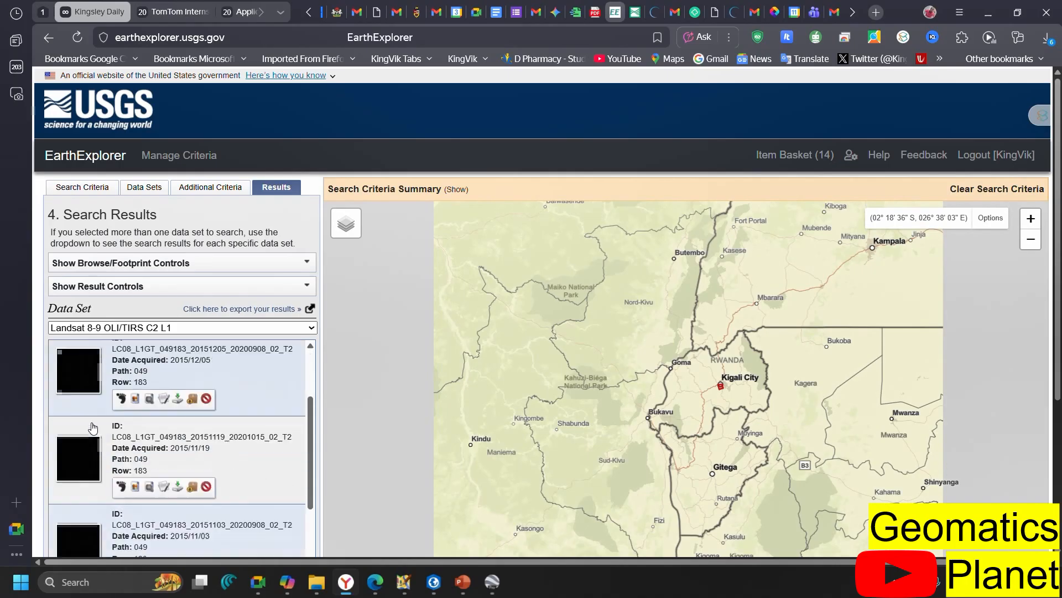
scroll(120, 416, up, 2)
click(123, 443)
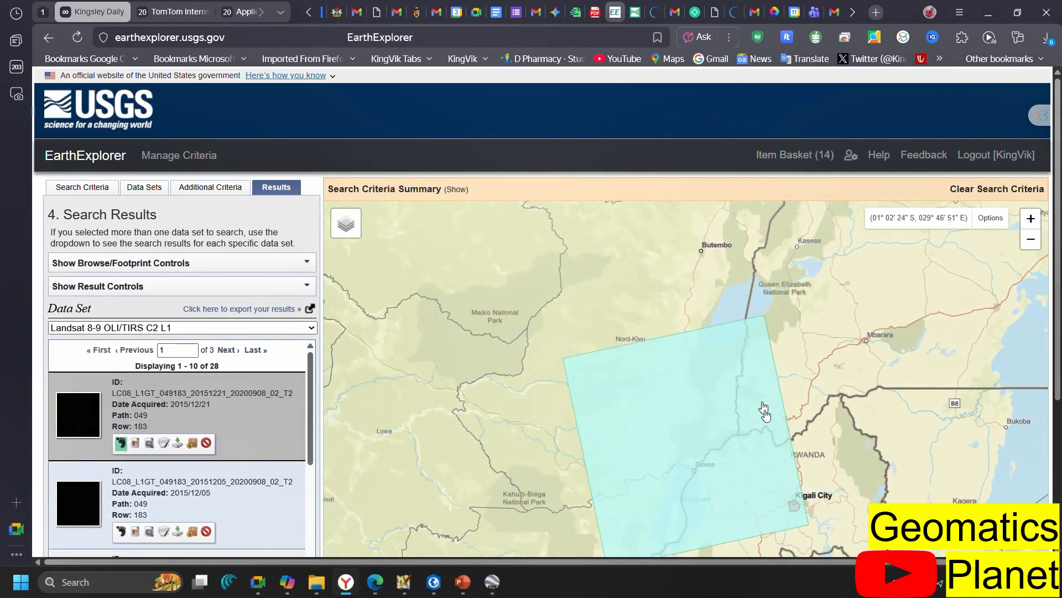
click(120, 443)
Step: Show the 2015/12/05 scene's footprint, check its coverage of the Kigali polygon, and hide the footprint again
click(122, 532)
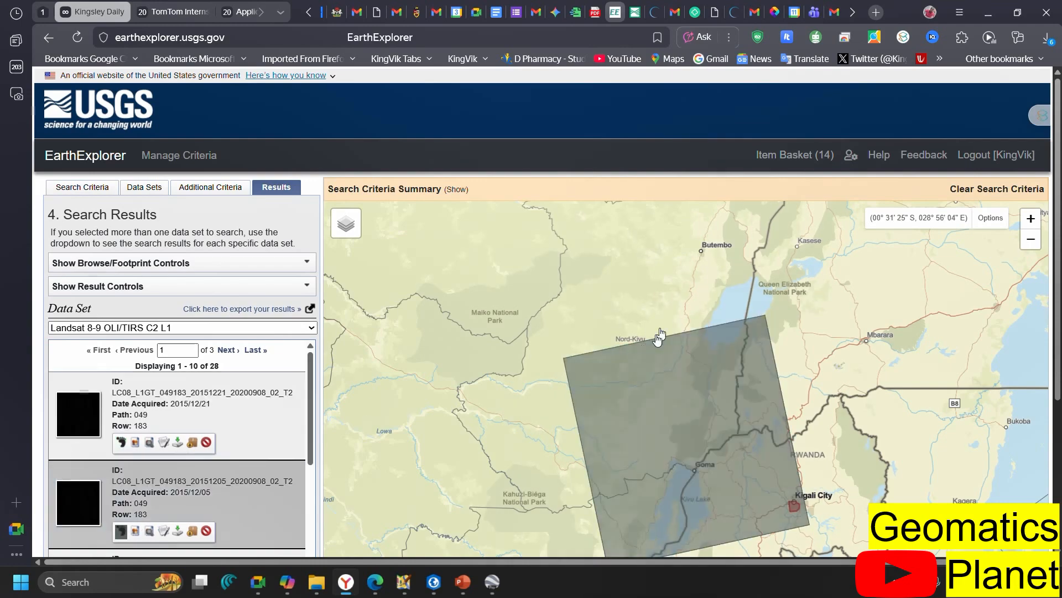
scroll(657, 275, up, 1)
scroll(637, 255, down, 2)
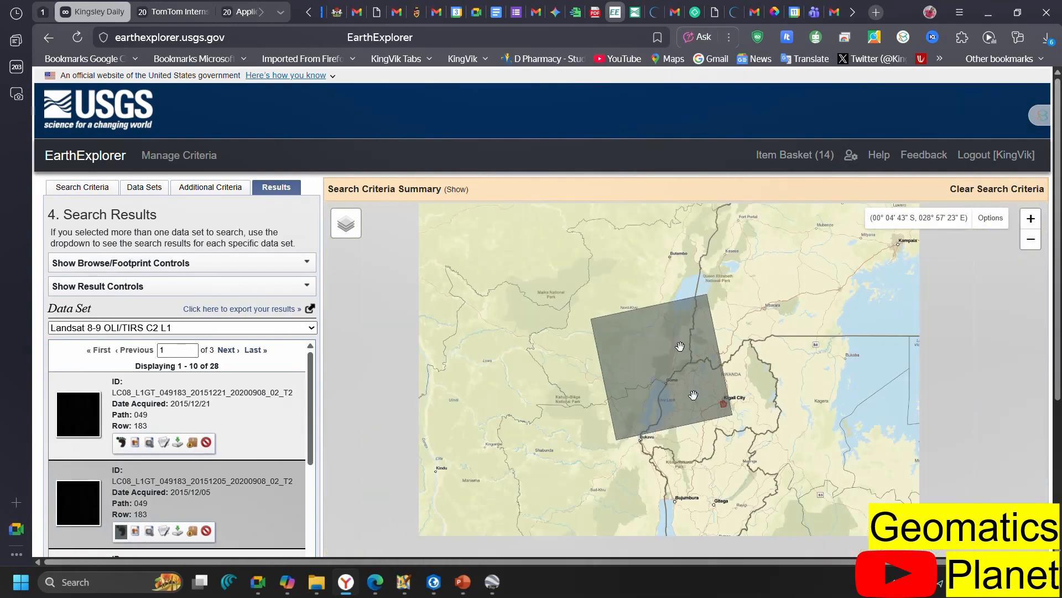
scroll(131, 500, down, 3)
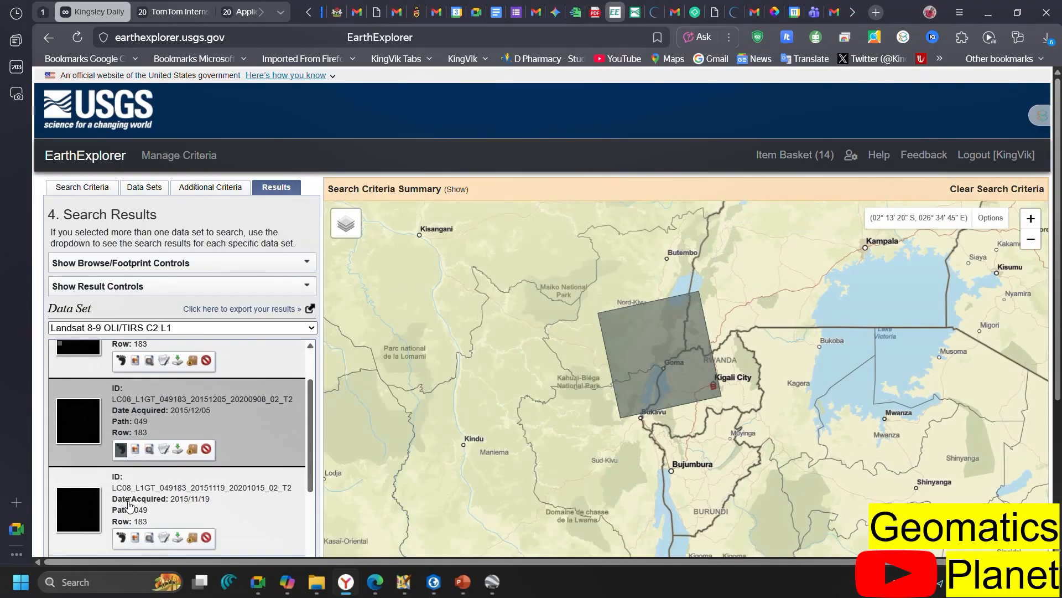
scroll(135, 431, up, 3)
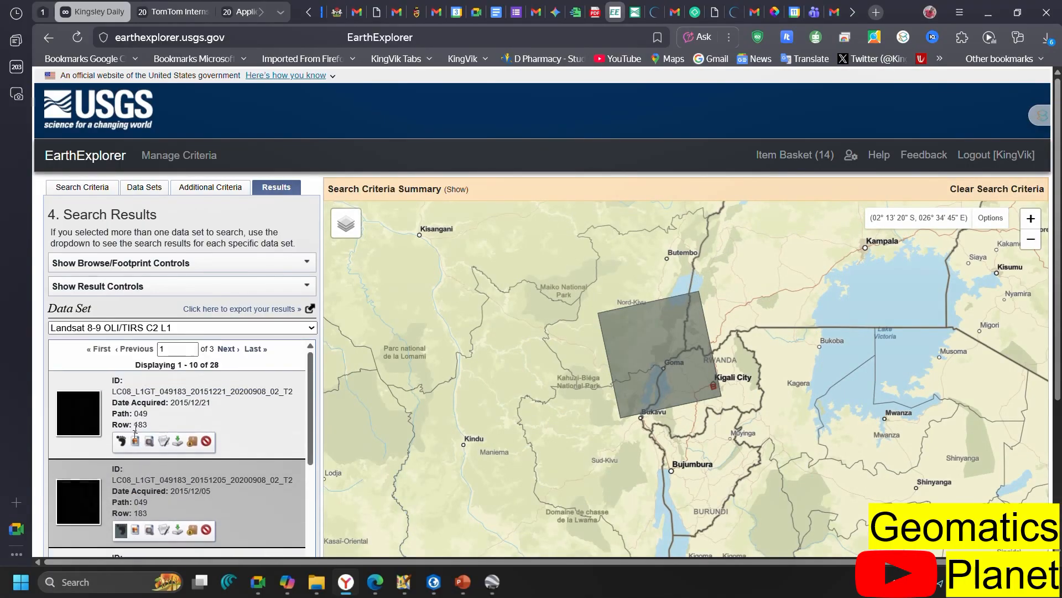
click(121, 530)
Step: Show the footprint of the 2015/09/14 scene (path 172, row 062) on the map
scroll(166, 460, down, 2)
scroll(155, 487, down, 7)
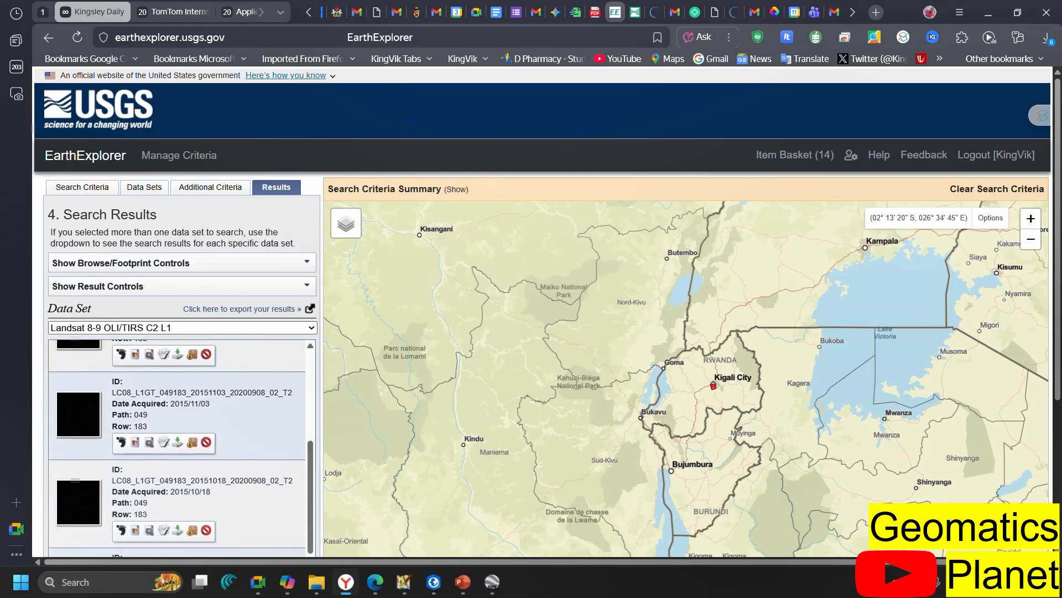
scroll(118, 529, down, 2)
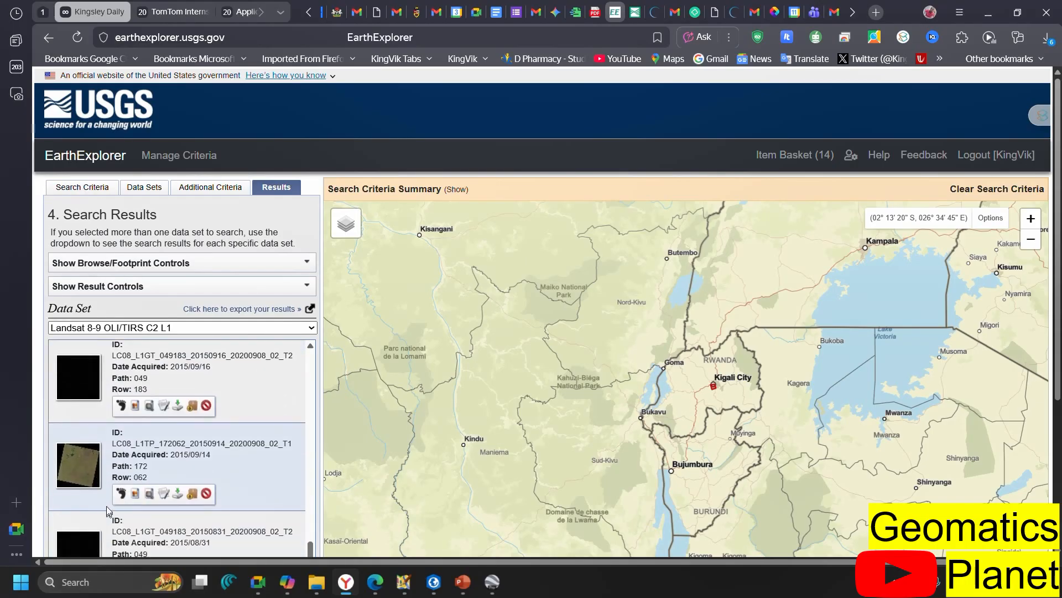
click(120, 460)
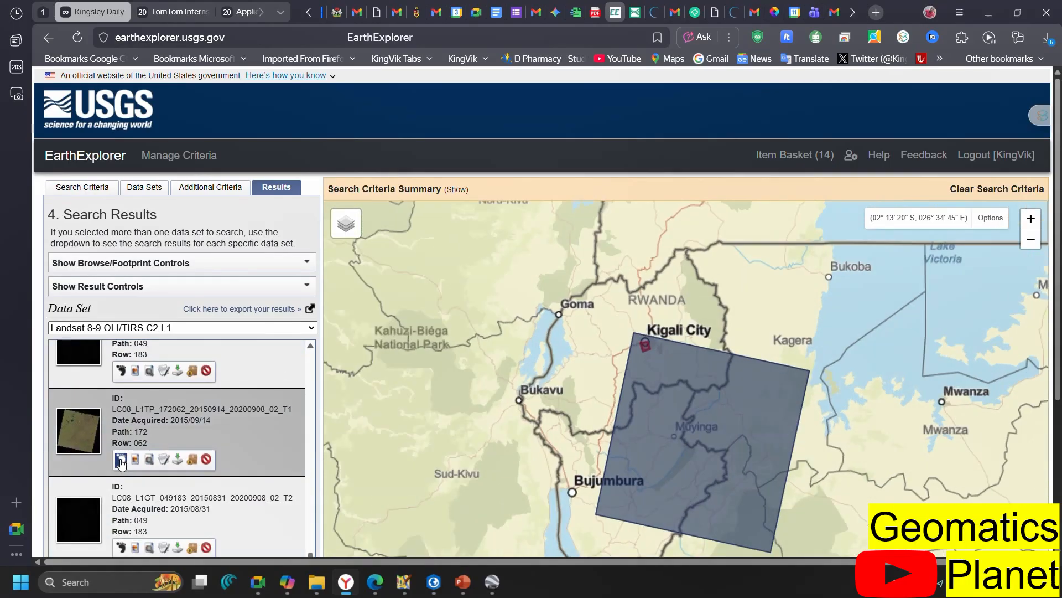
Step: Examine how the 2015/09/14 scene's footprint covers the Kigali polygon and the surrounding region
scroll(632, 336, up, 4)
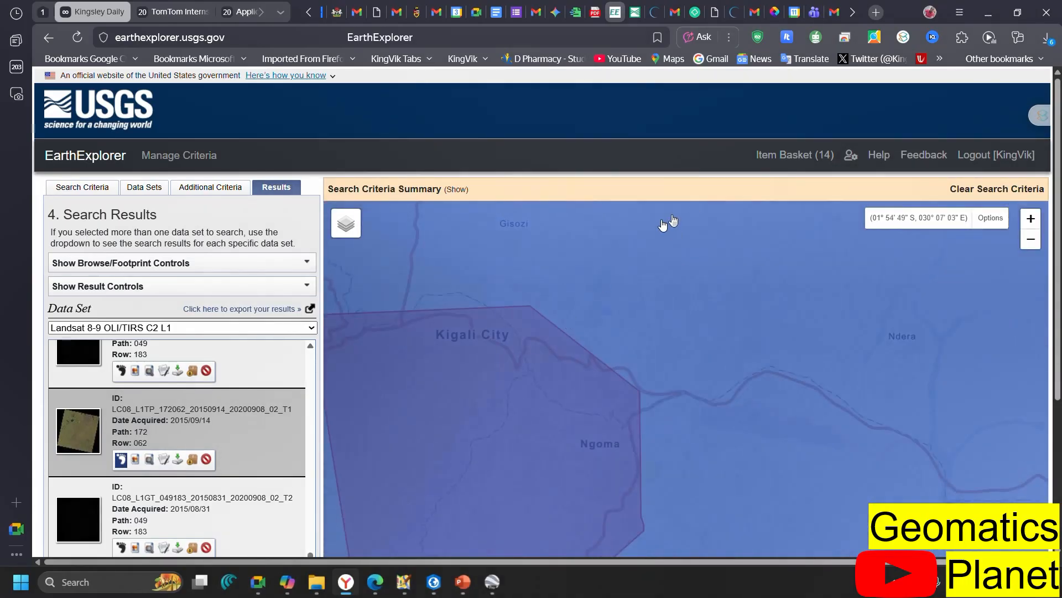
scroll(636, 304, down, 2)
scroll(599, 299, down, 1)
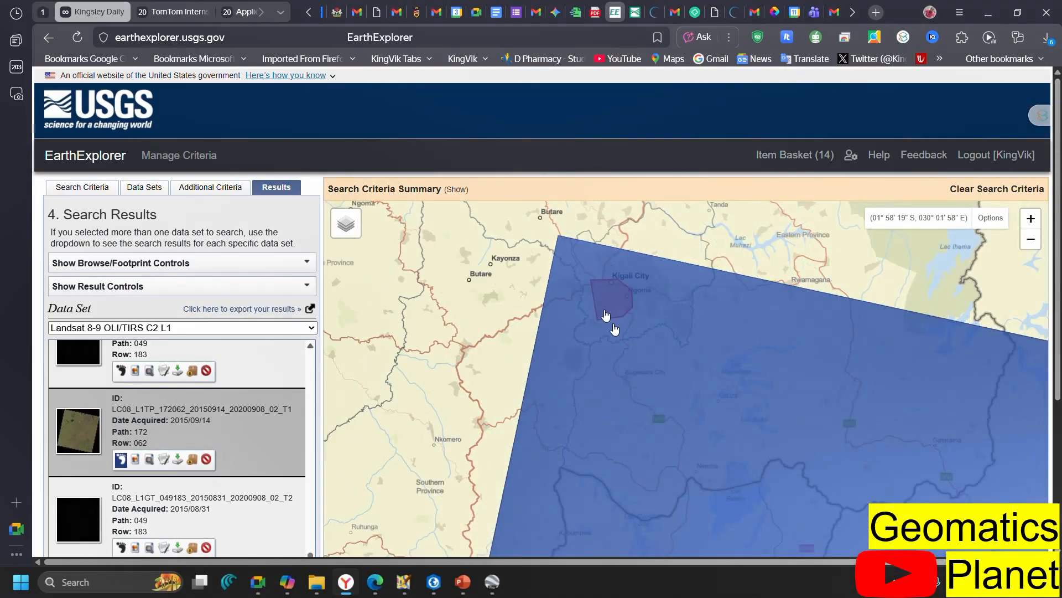
scroll(603, 271, down, 1)
scroll(605, 236, up, 3)
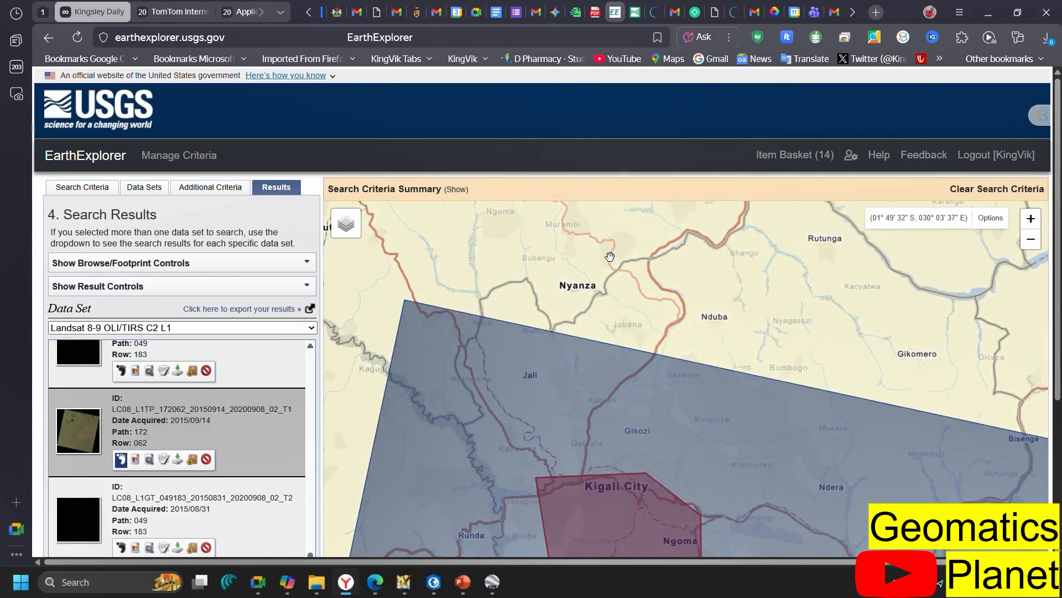
scroll(613, 255, up, 1)
scroll(620, 253, down, 1)
scroll(597, 425, down, 1)
scroll(597, 425, down, 3)
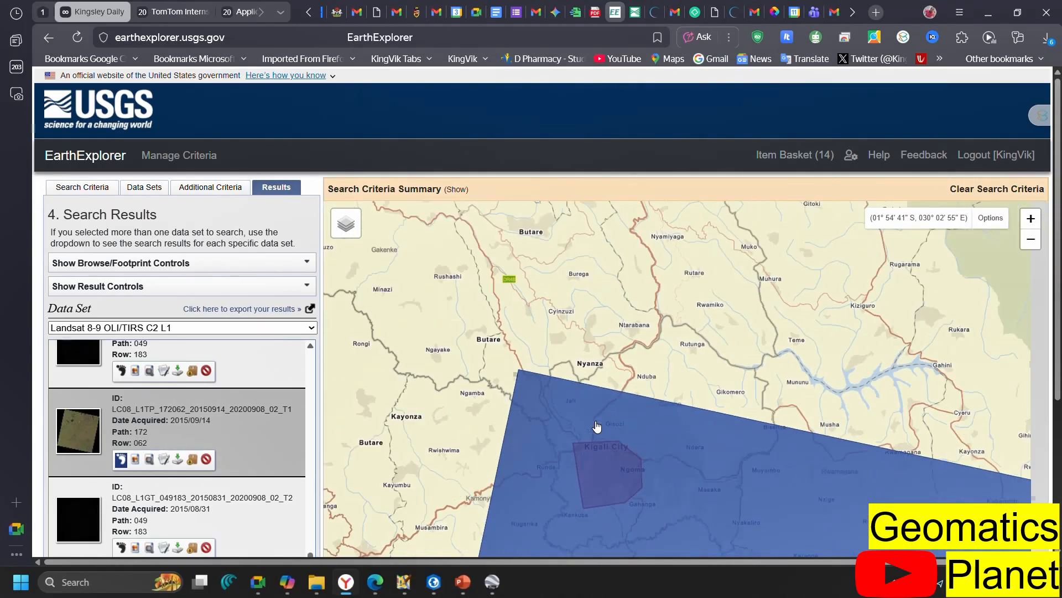
scroll(597, 426, down, 1)
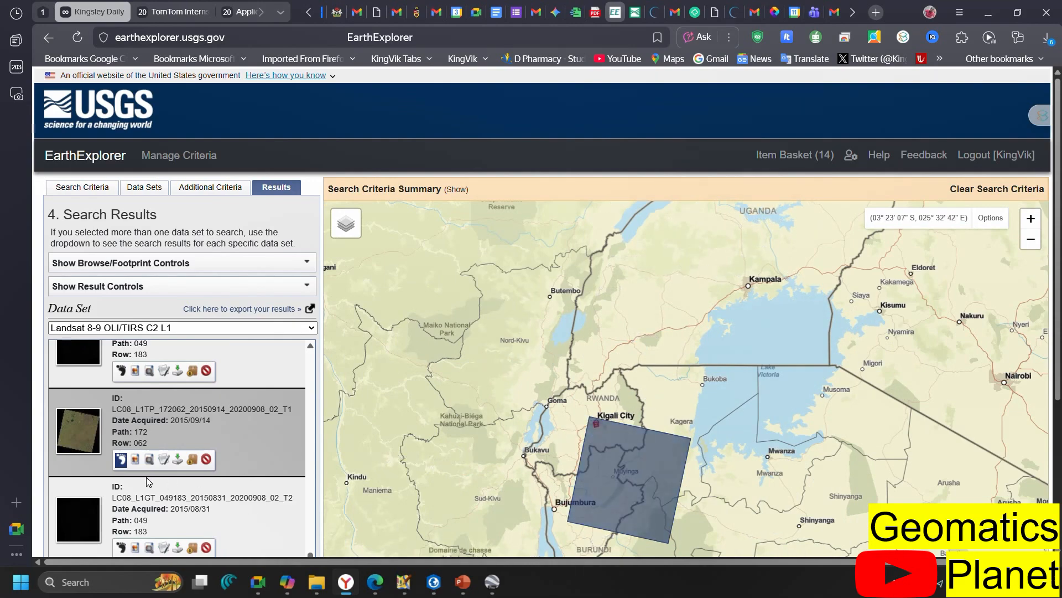
Step: Show the footprint of the 2015/08/29 scene (path 172, row 062) and go on to the second page of results
scroll(148, 480, down, 3)
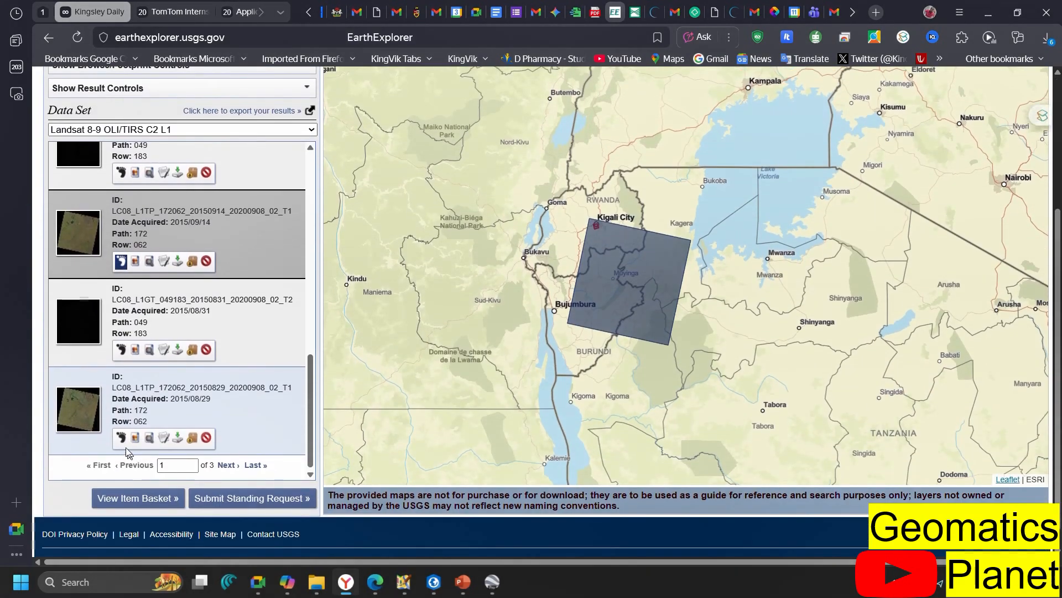
click(120, 437)
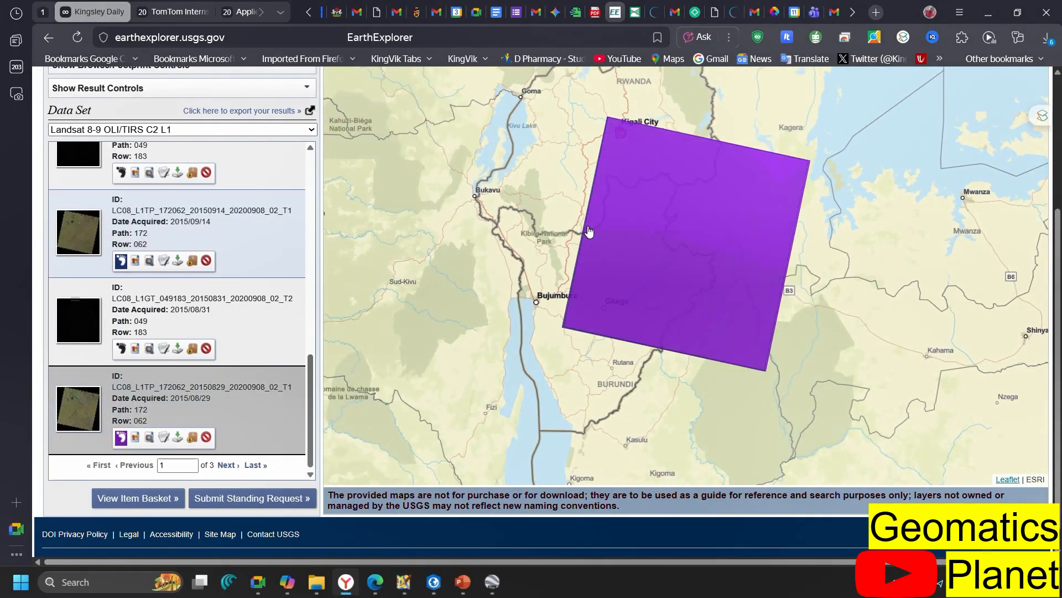
click(227, 465)
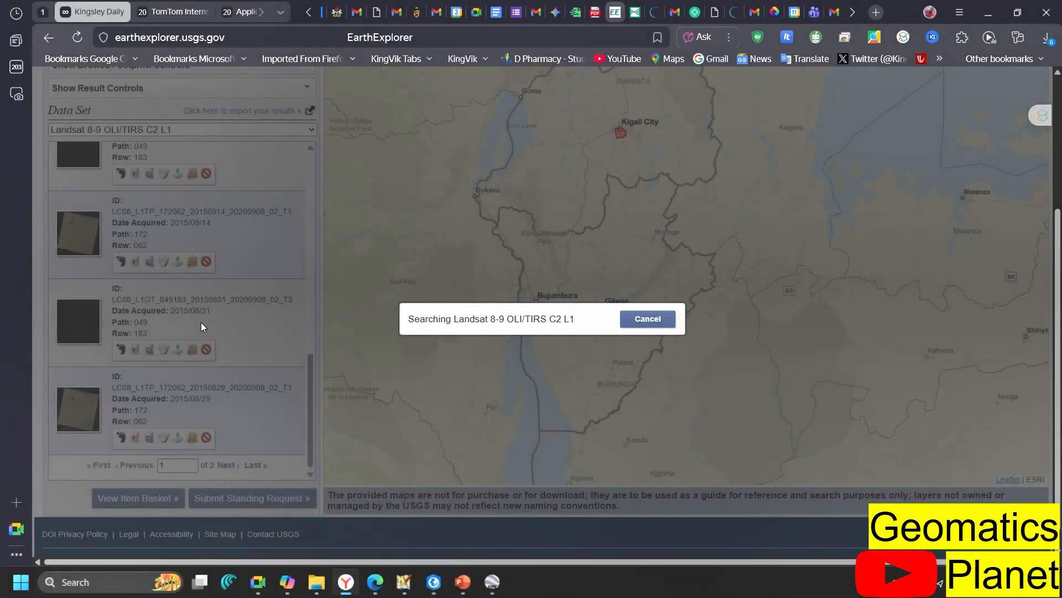
Step: Show the footprint of the 2015/07/12 scene at path 172, row 061 and check its coverage of the Kigali polygon
scroll(203, 327, up, 6)
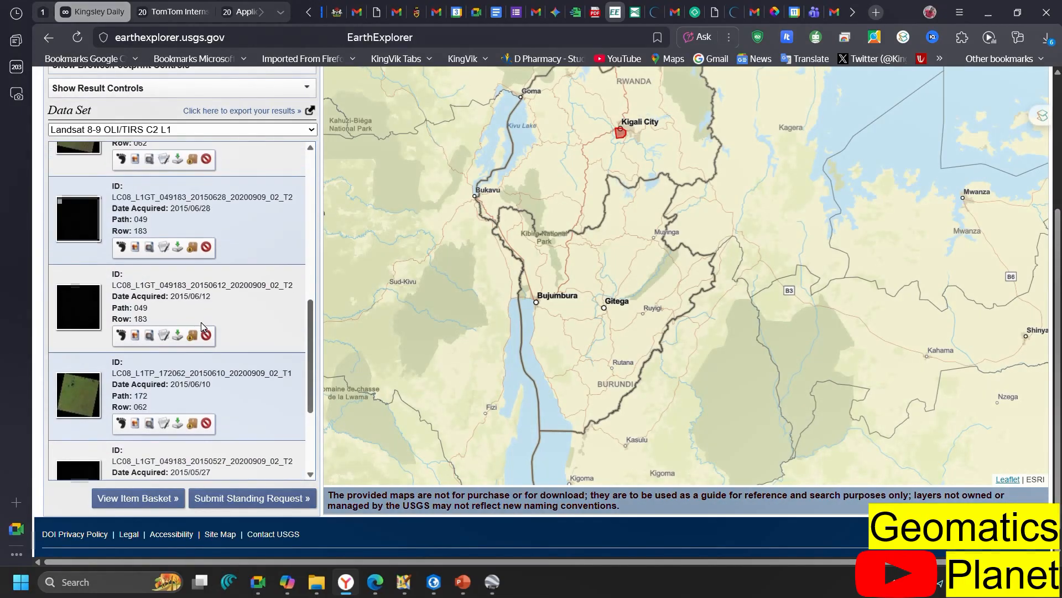
scroll(128, 256, up, 4)
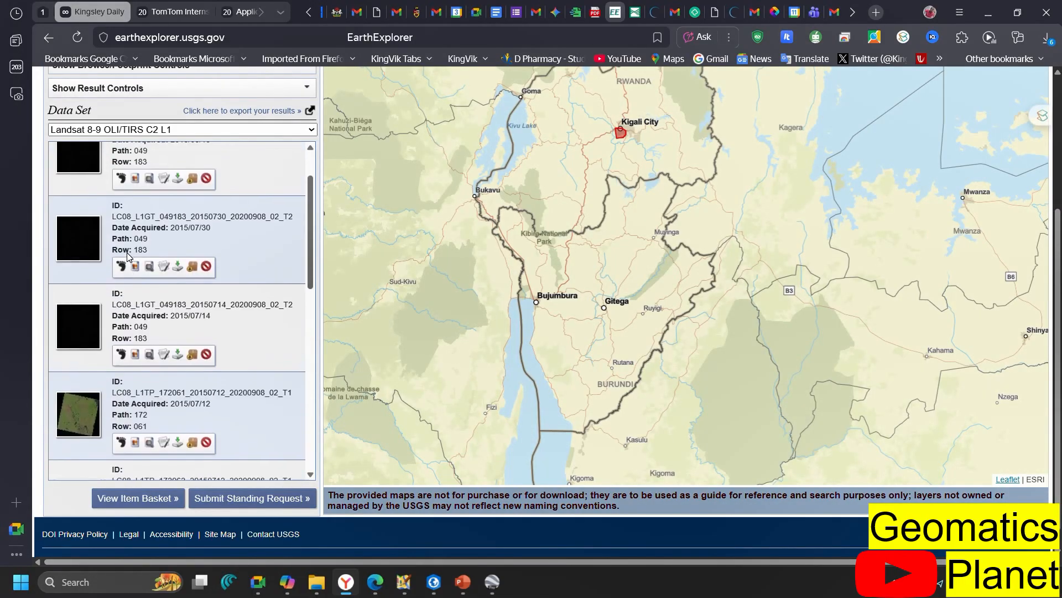
scroll(127, 257, down, 3)
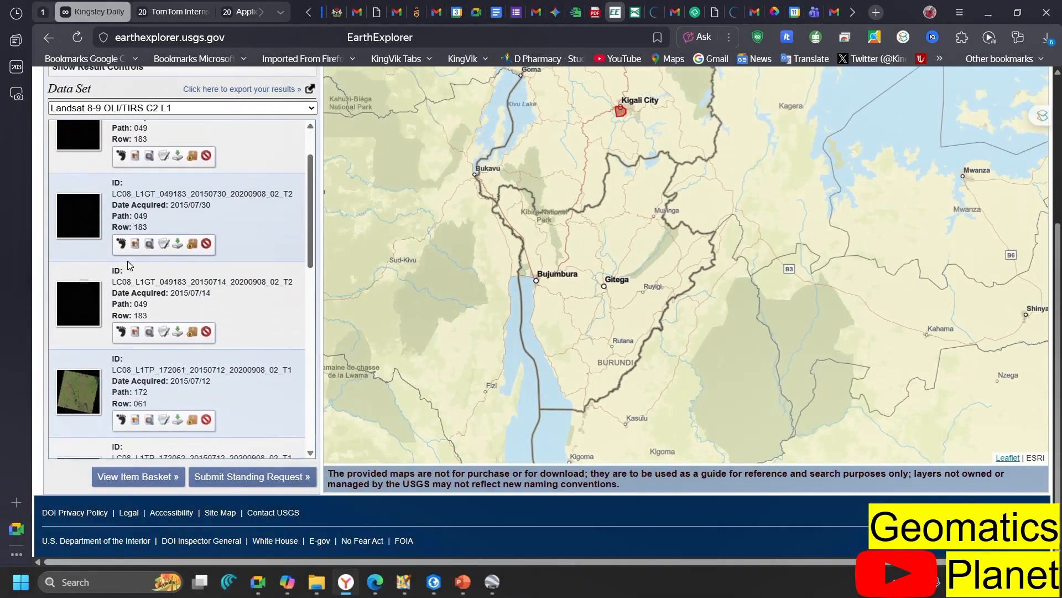
click(120, 420)
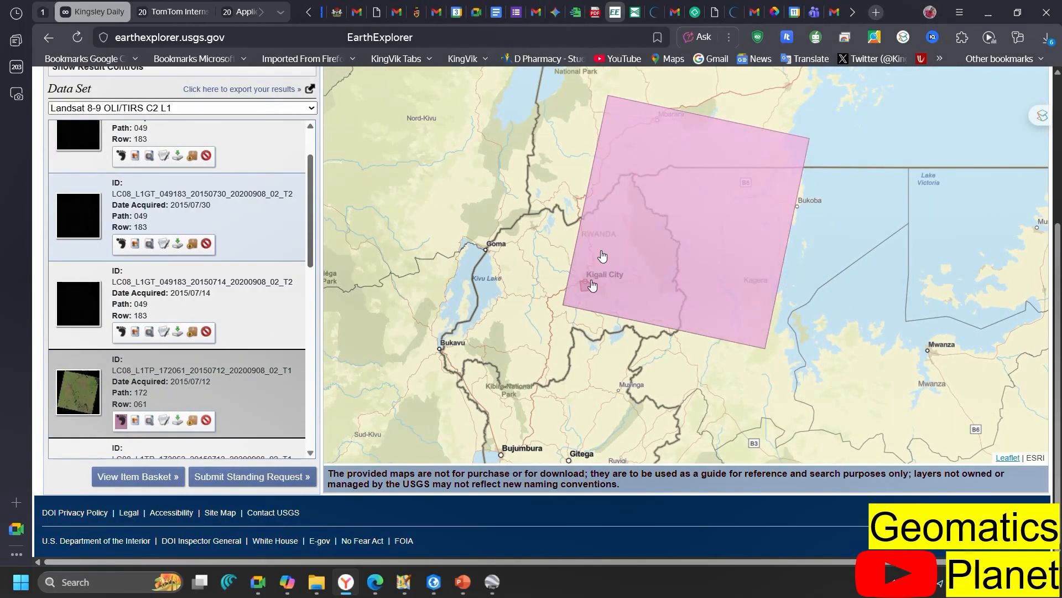
scroll(330, 379, down, 1)
scroll(329, 379, down, 1)
Step: Show the 2015/06/10 scene's footprint (path 172, row 062) alongside the 2015/07/12 one, and hide it again
scroll(241, 384, down, 15)
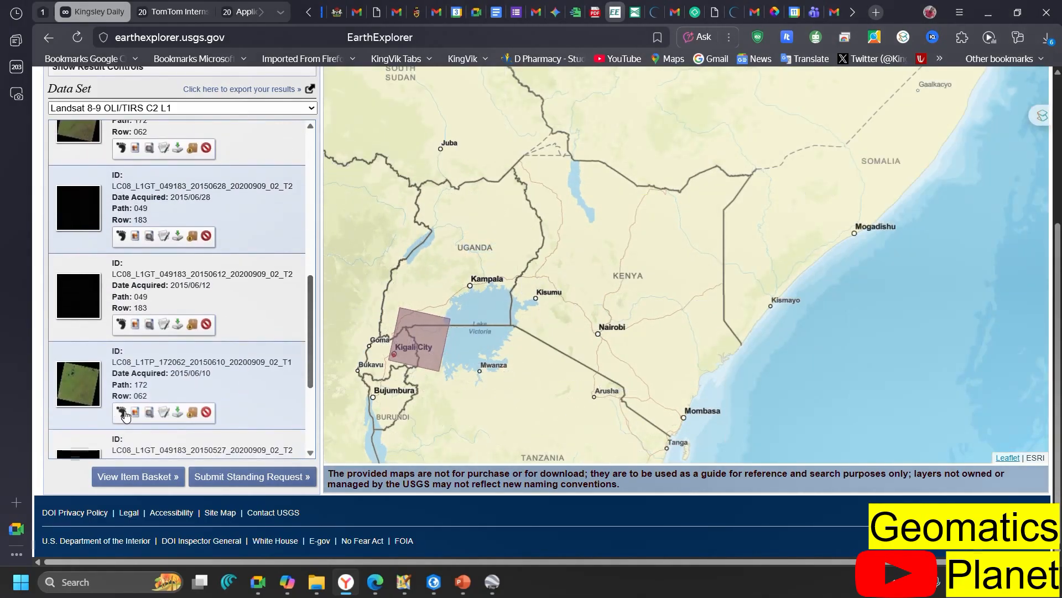
click(122, 413)
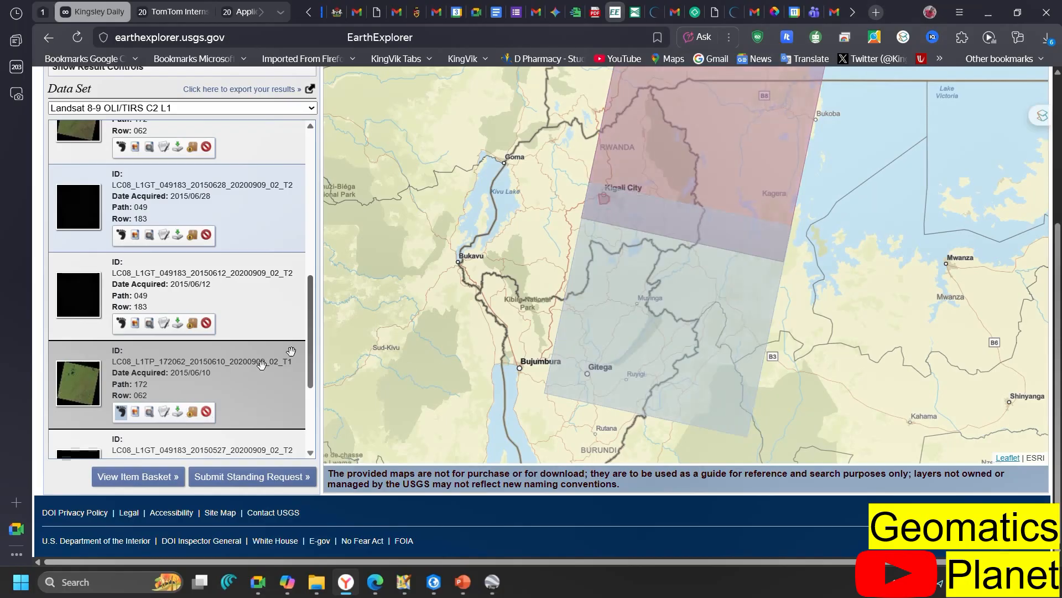
click(121, 413)
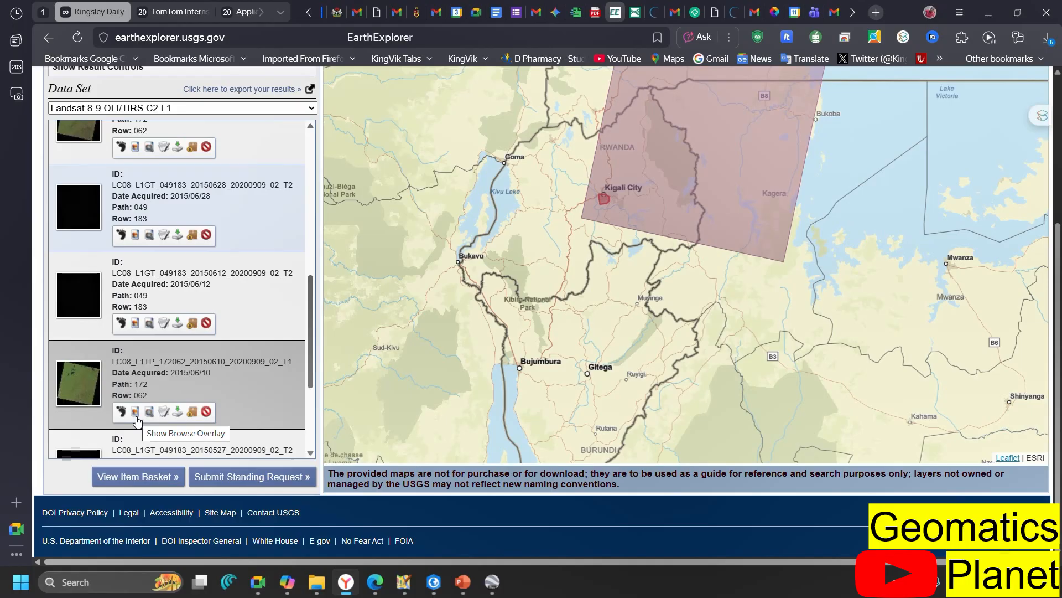
Step: Overlay the 2015/06/10 scene's browse image on the map and look through the other scenes on the second page
click(136, 416)
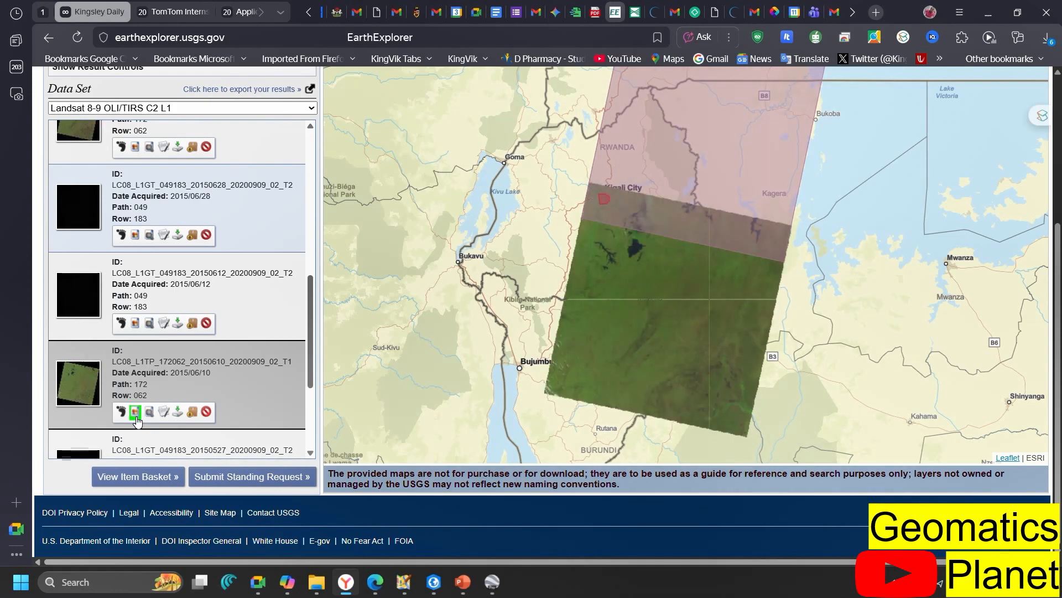
scroll(775, 243, down, 1)
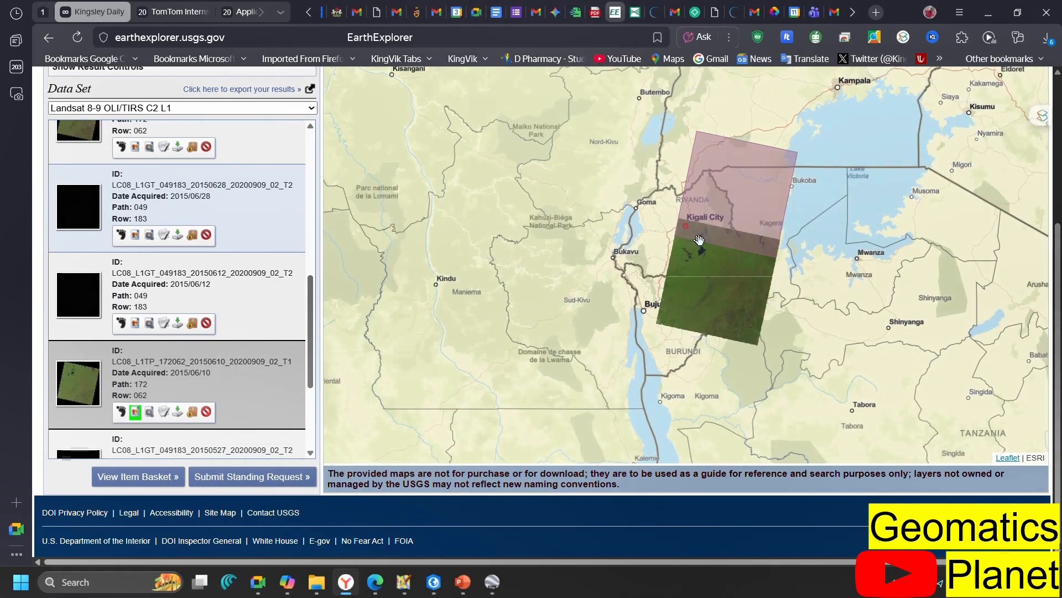
scroll(699, 239, up, 1)
scroll(222, 232, up, 10)
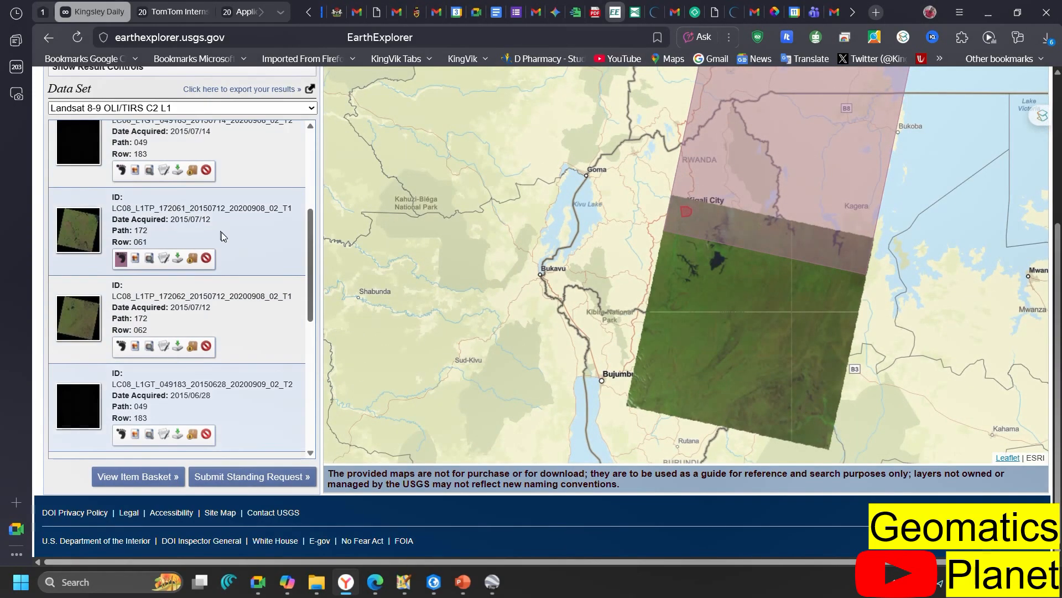
scroll(100, 217, down, 10)
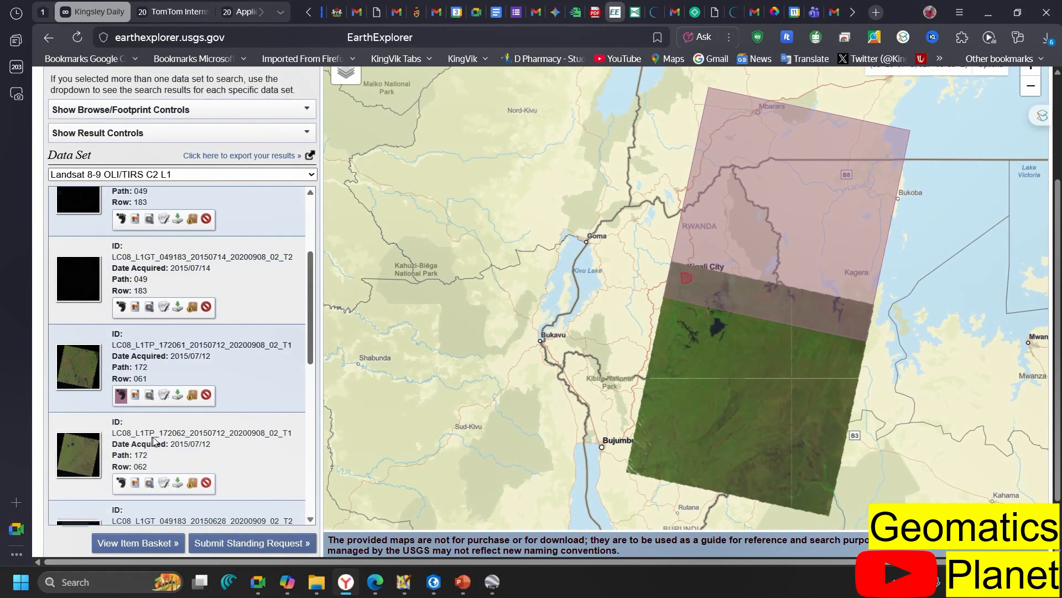
scroll(51, 424, down, 1)
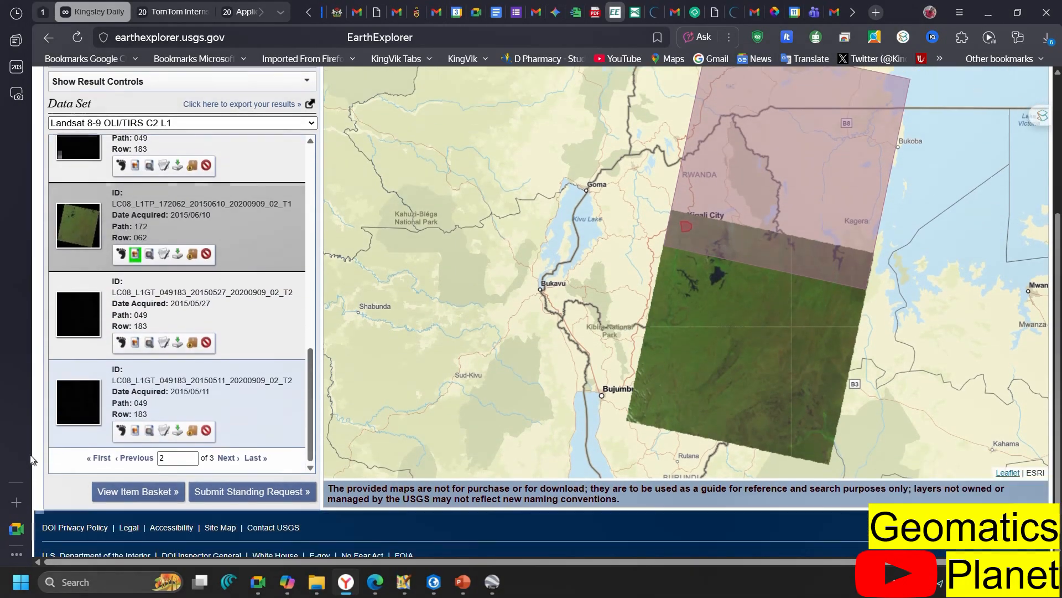
scroll(104, 333, up, 2)
scroll(104, 333, down, 1)
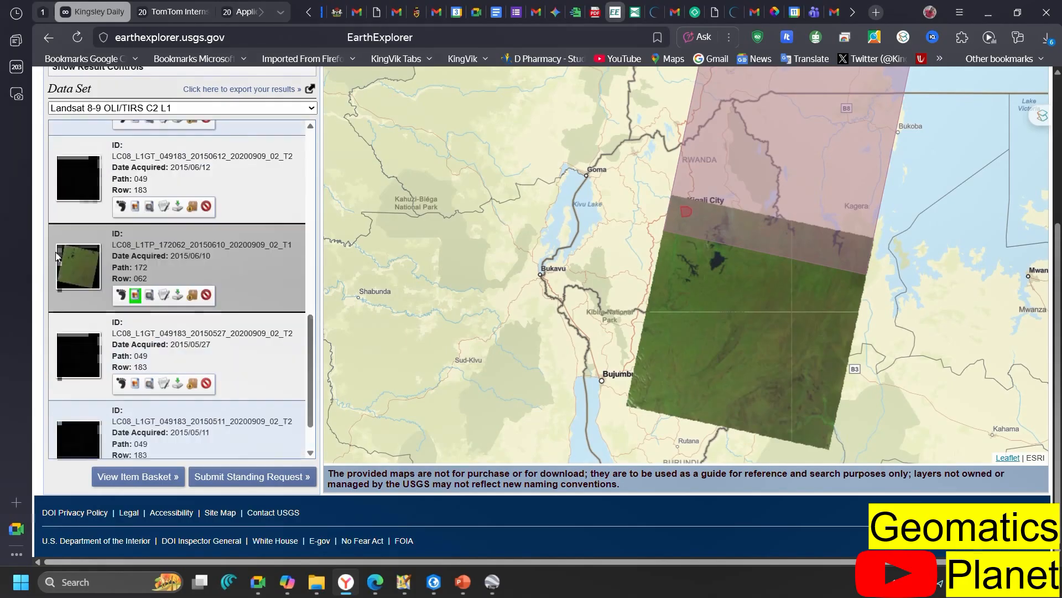
Step: Widen the cloud cover range in the search criteria to 0% - 100% and rerun the search
scroll(55, 252, up, 3)
click(102, 105)
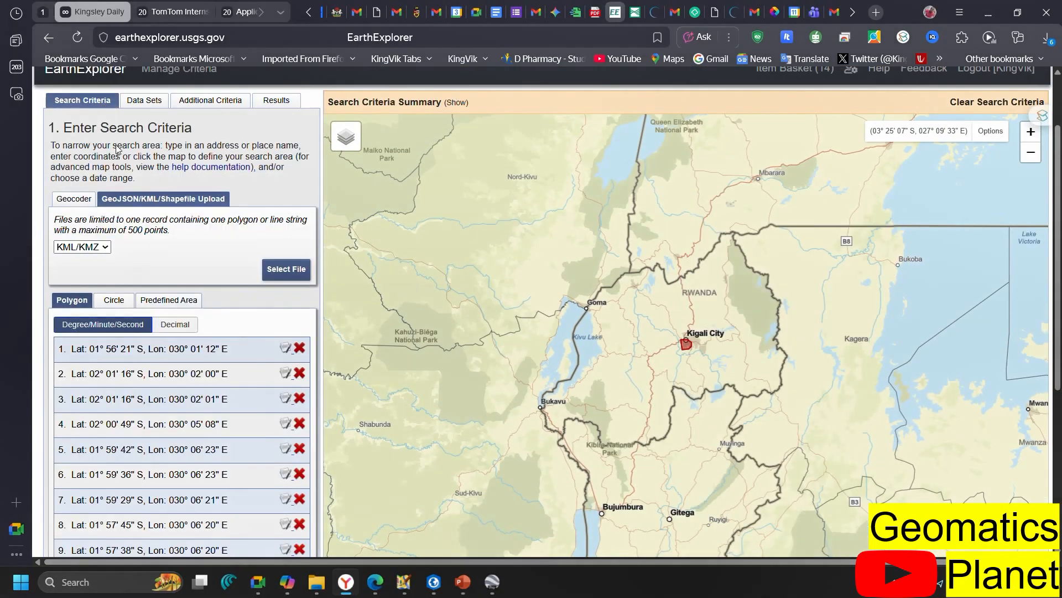
scroll(134, 394, down, 5)
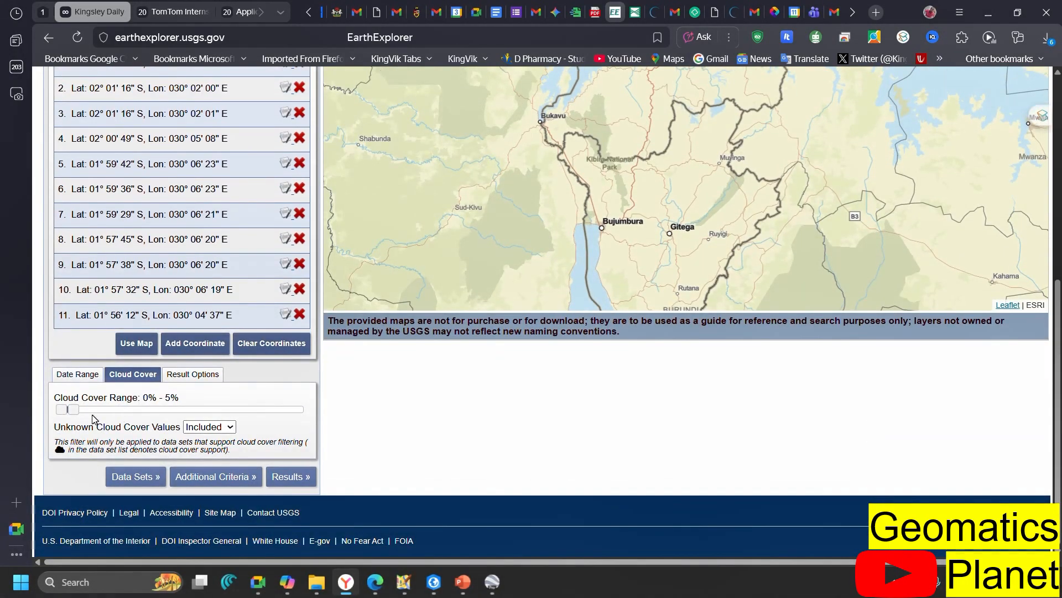
drag(79, 415, 139, 413)
drag(73, 409, 309, 409)
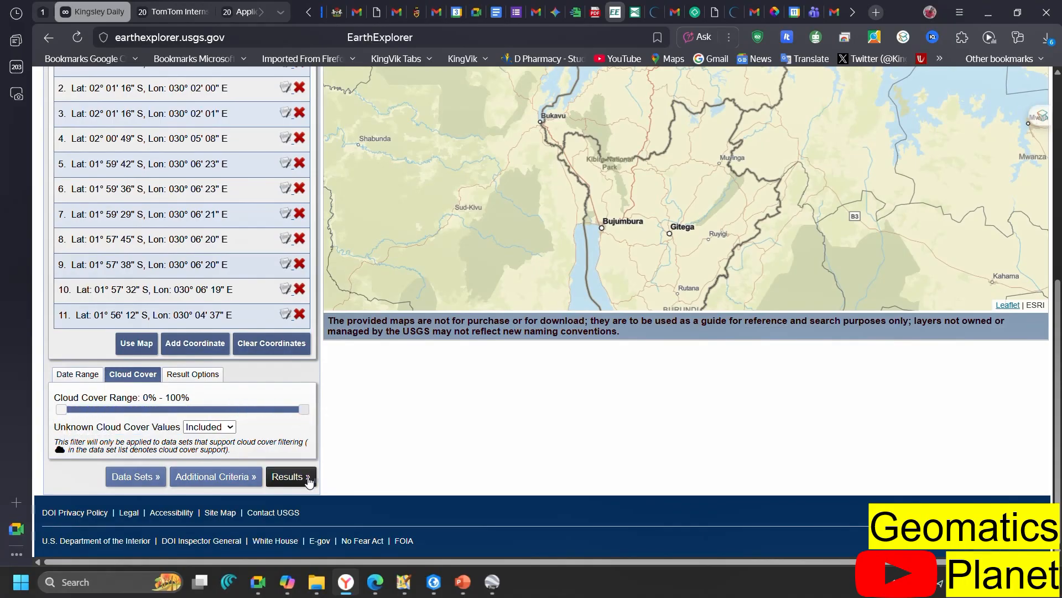
click(290, 477)
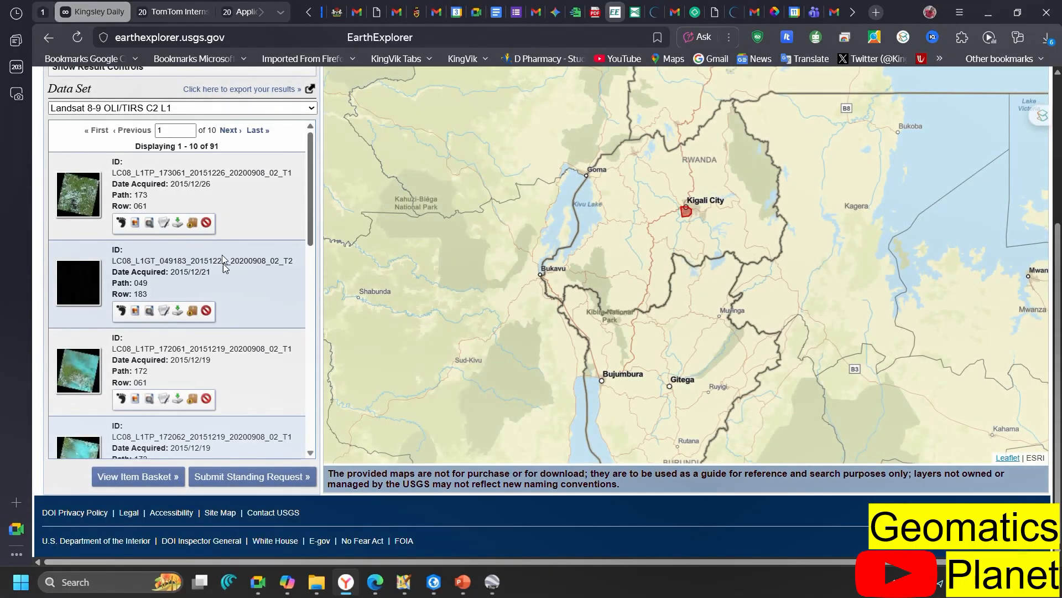
Step: Show the footprint of the 2015/11/24 scene at path 173, row 061, and hide it again
scroll(221, 304, down, 10)
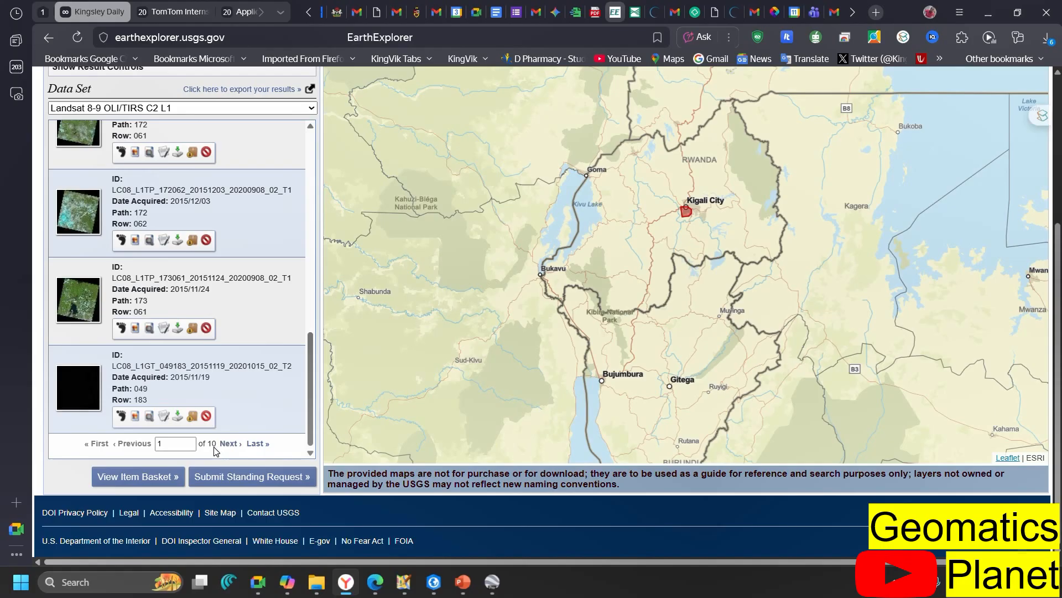
click(122, 328)
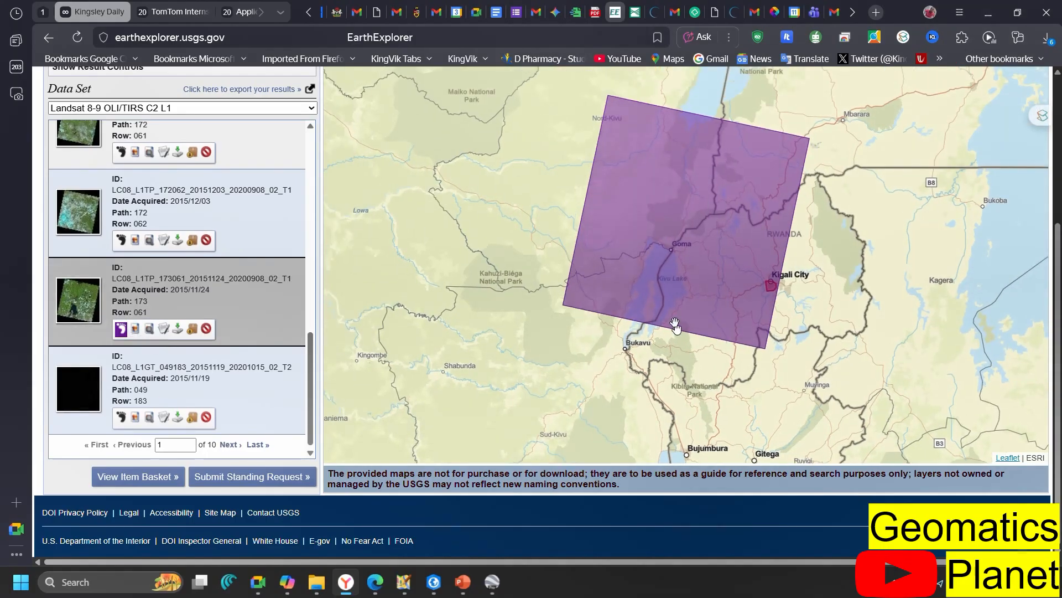
click(121, 329)
Step: Overlay the 2015/11/24 scene's browse image on the map and inspect its clouds around the Kigali polygon
click(134, 331)
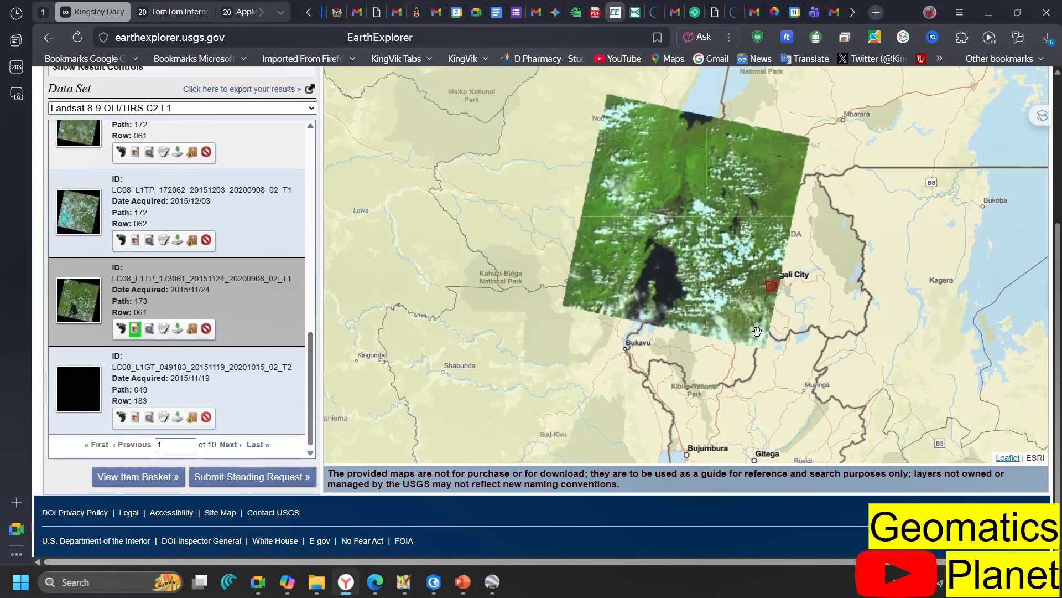
scroll(774, 260, down, 1)
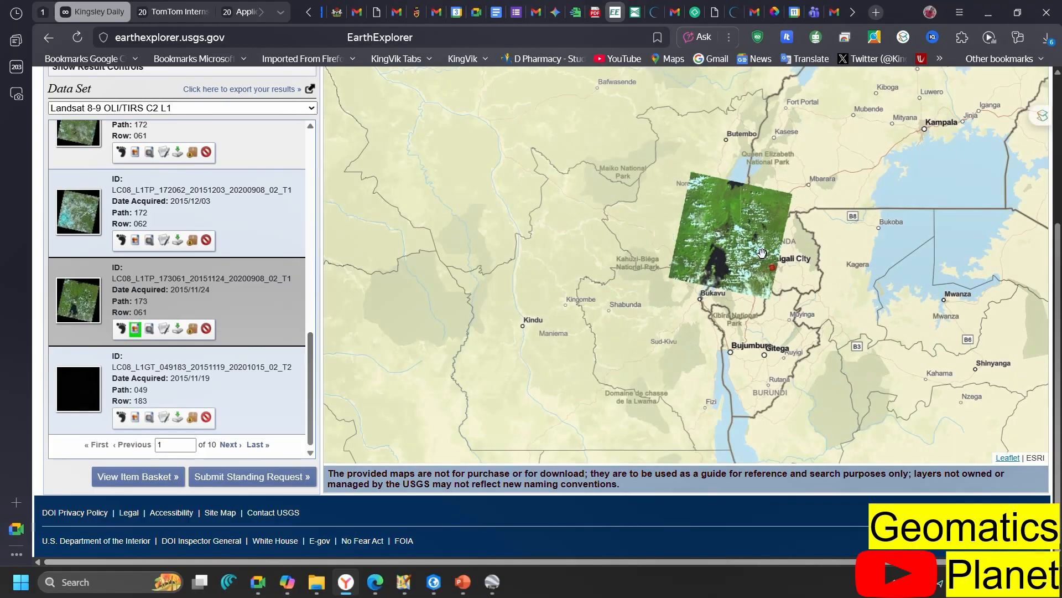
scroll(764, 269, up, 5)
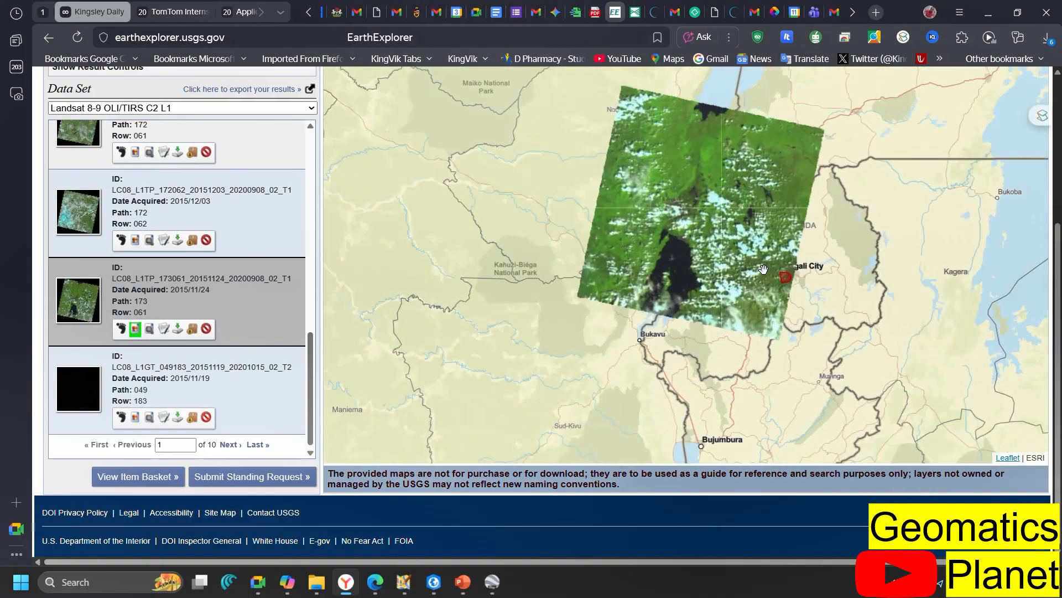
scroll(763, 269, up, 2)
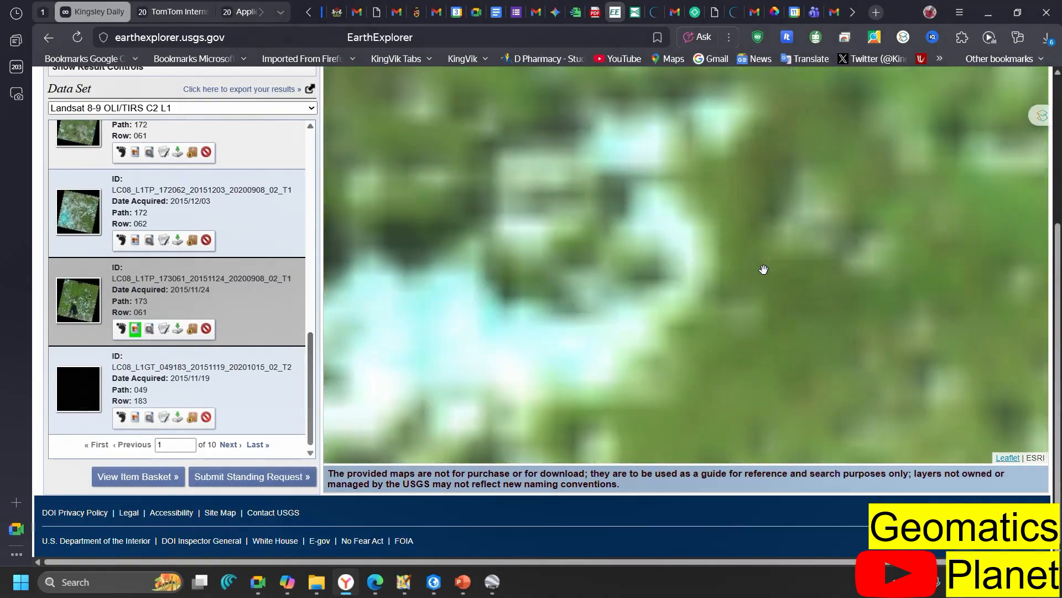
scroll(764, 269, down, 3)
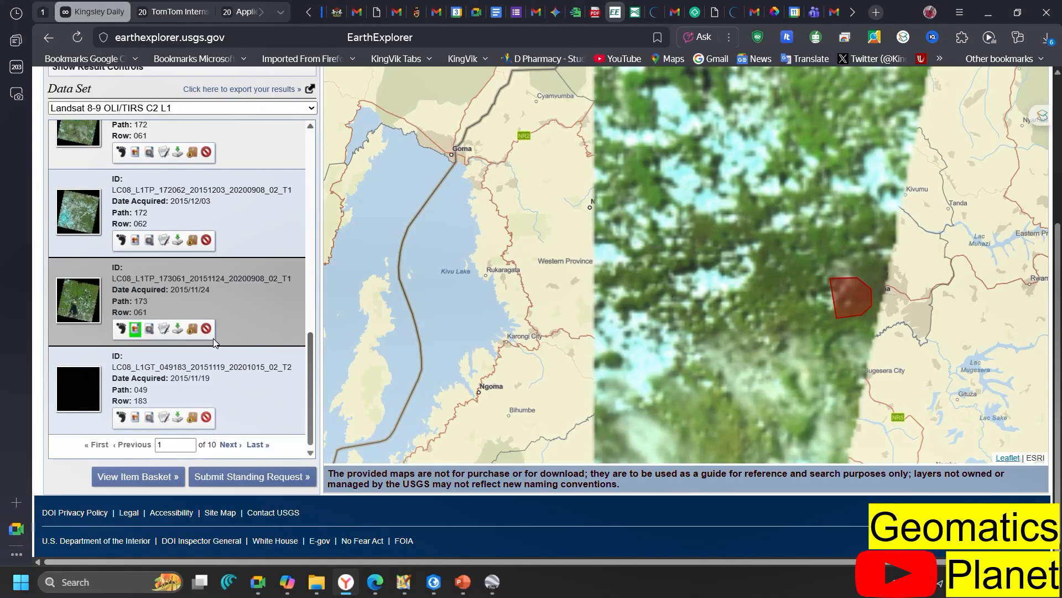
Step: Check the land cloud cover and preview image in the 2015/11/24 scene's metadata, and close the metadata
click(166, 330)
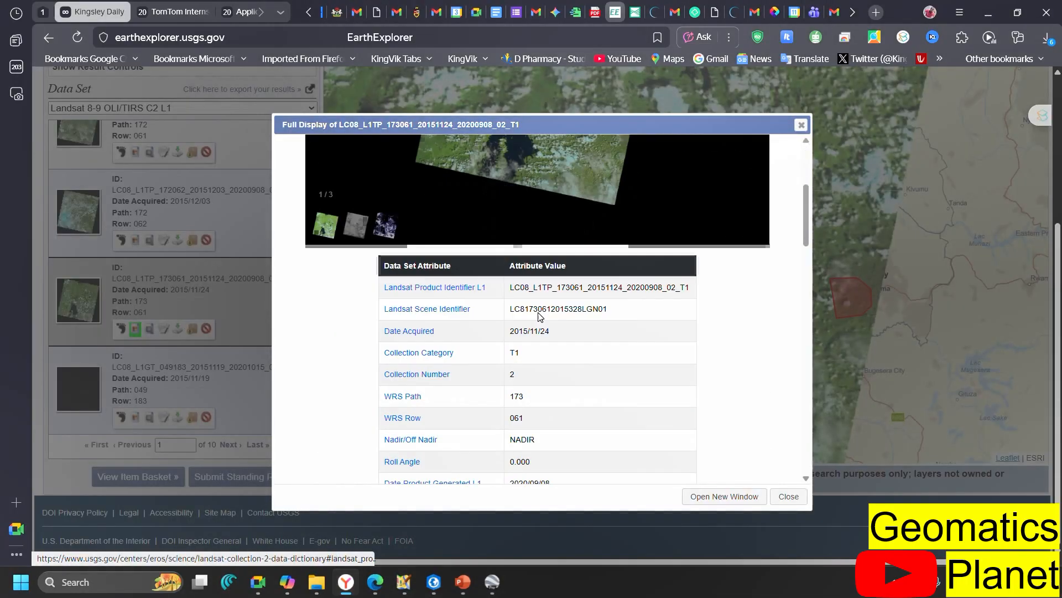
scroll(539, 315, down, 1)
scroll(540, 316, down, 7)
scroll(539, 312, up, 1)
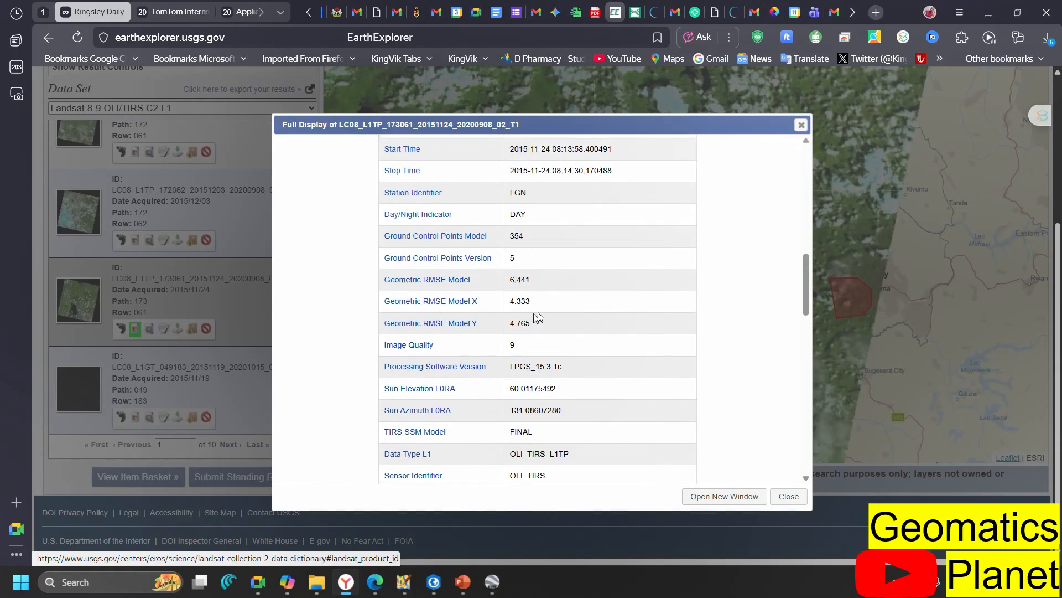
scroll(471, 233, up, 1)
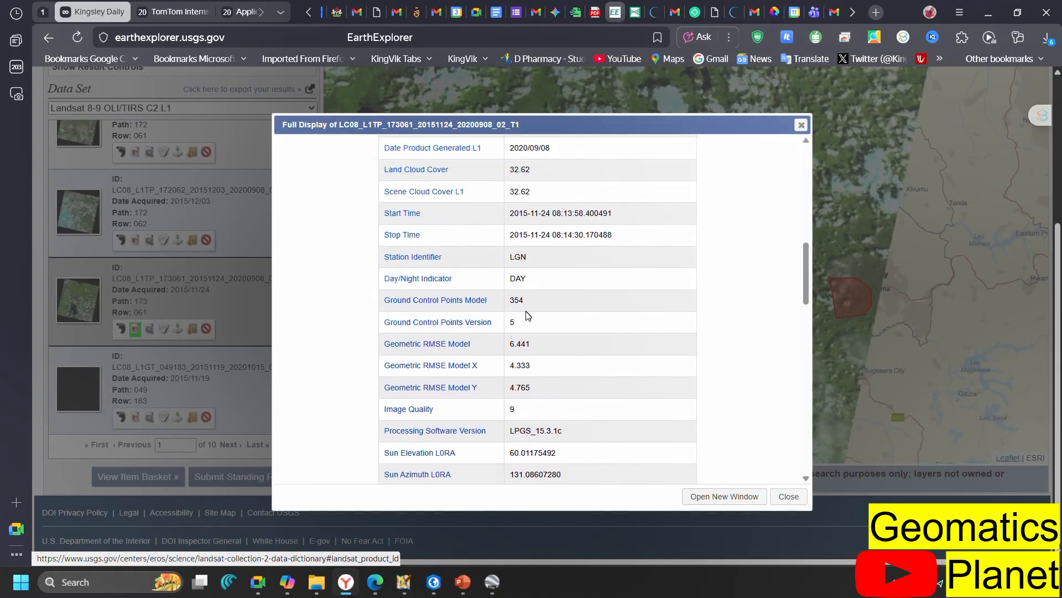
scroll(528, 316, up, 1)
drag(541, 210, 510, 206)
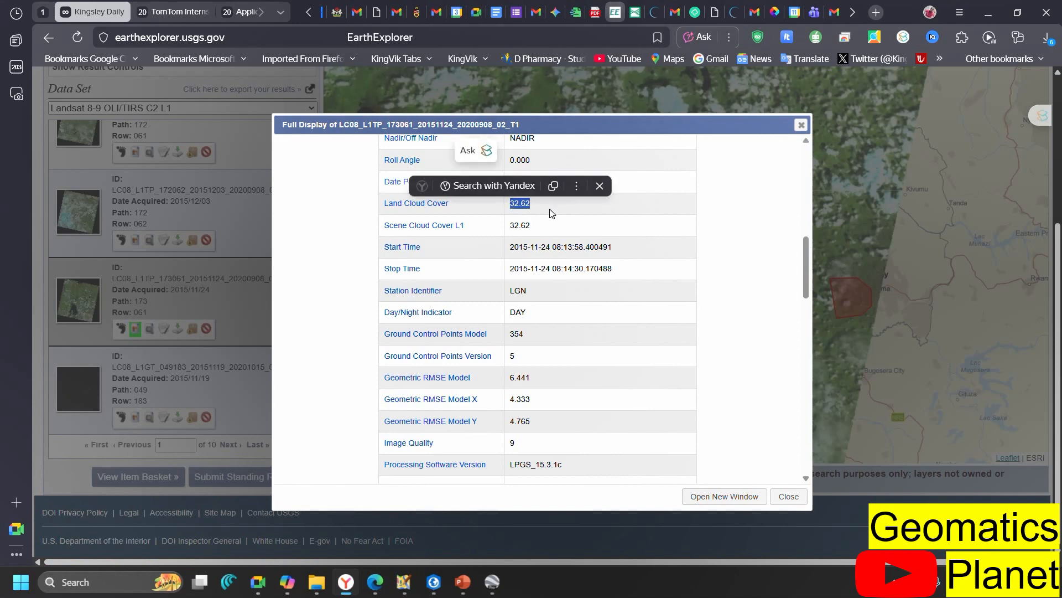
scroll(543, 238, up, 8)
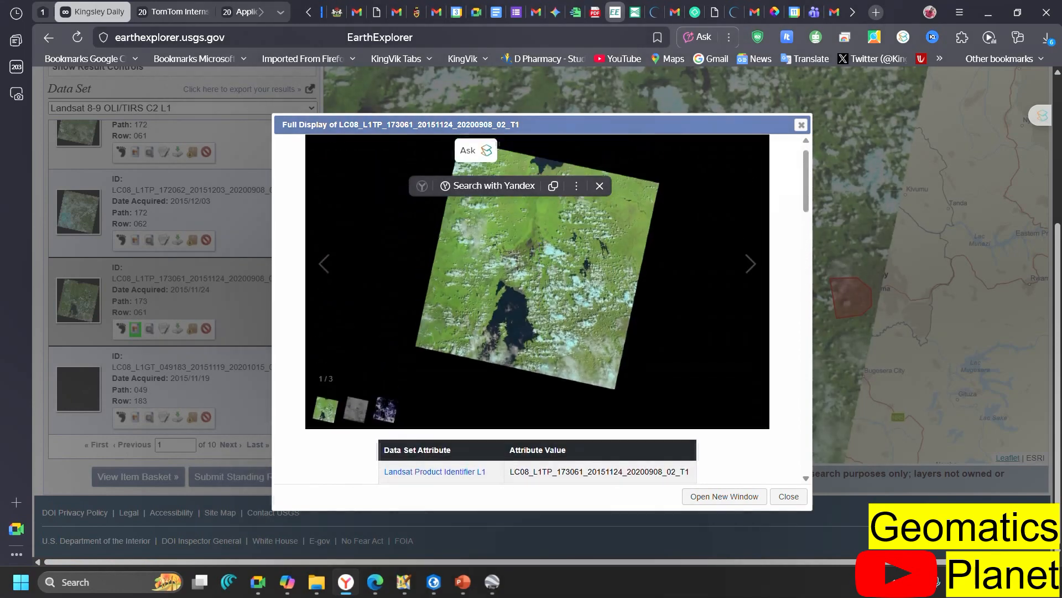
scroll(598, 308, down, 3)
scroll(597, 309, down, 3)
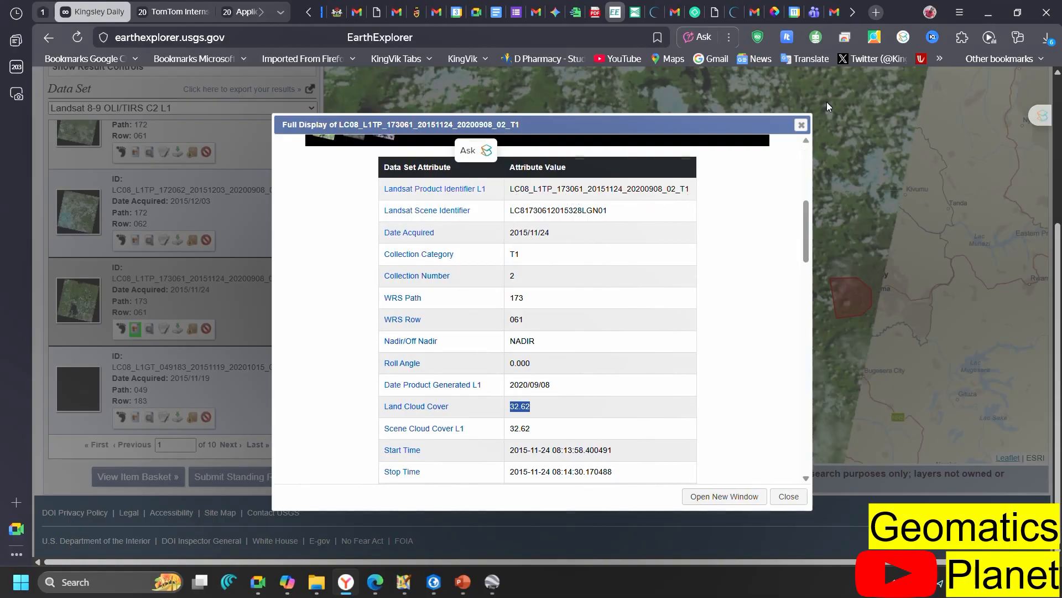
click(800, 125)
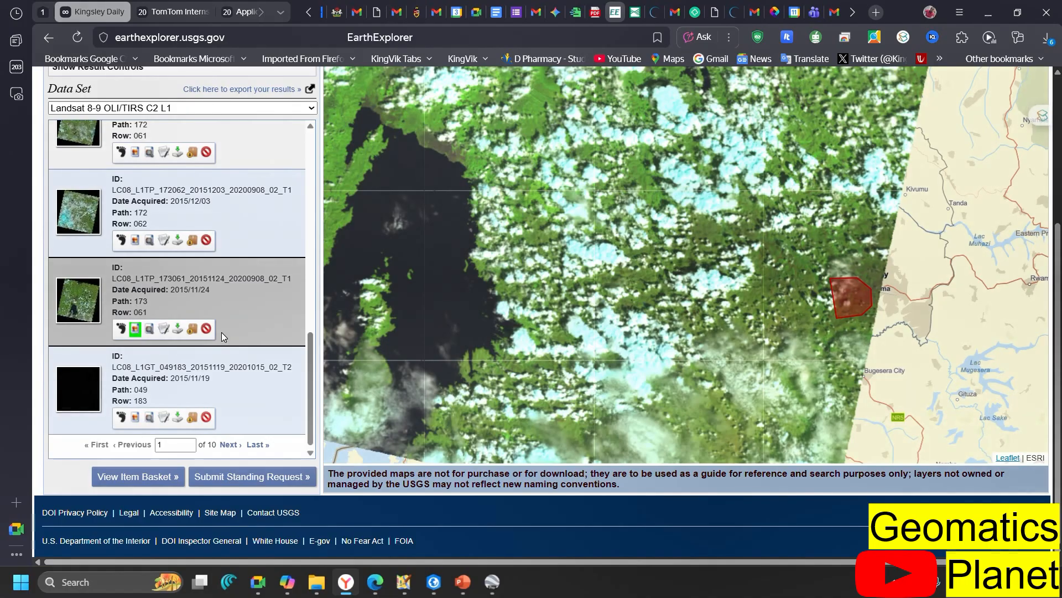
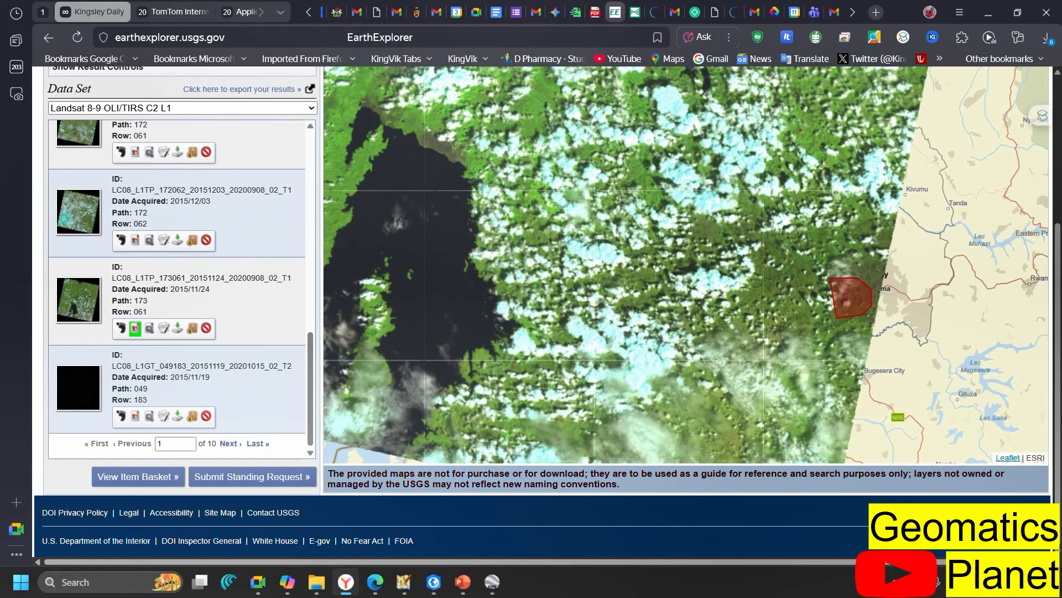
Step: Limit the cloud cover range in the search criteria to 0% - 5% and rerun the search
scroll(157, 271, up, 10)
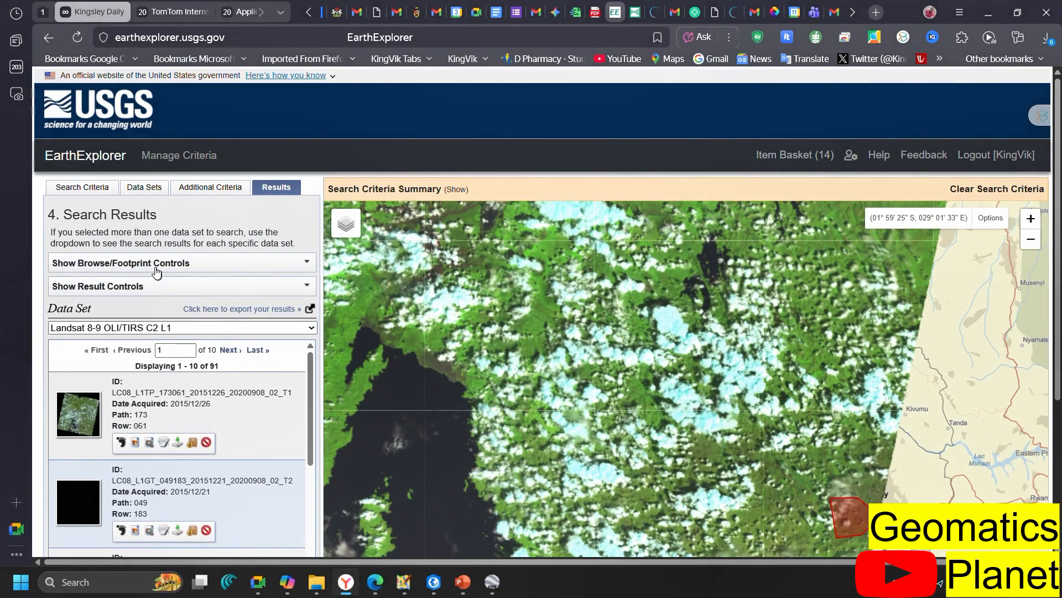
click(86, 187)
scroll(213, 335, down, 5)
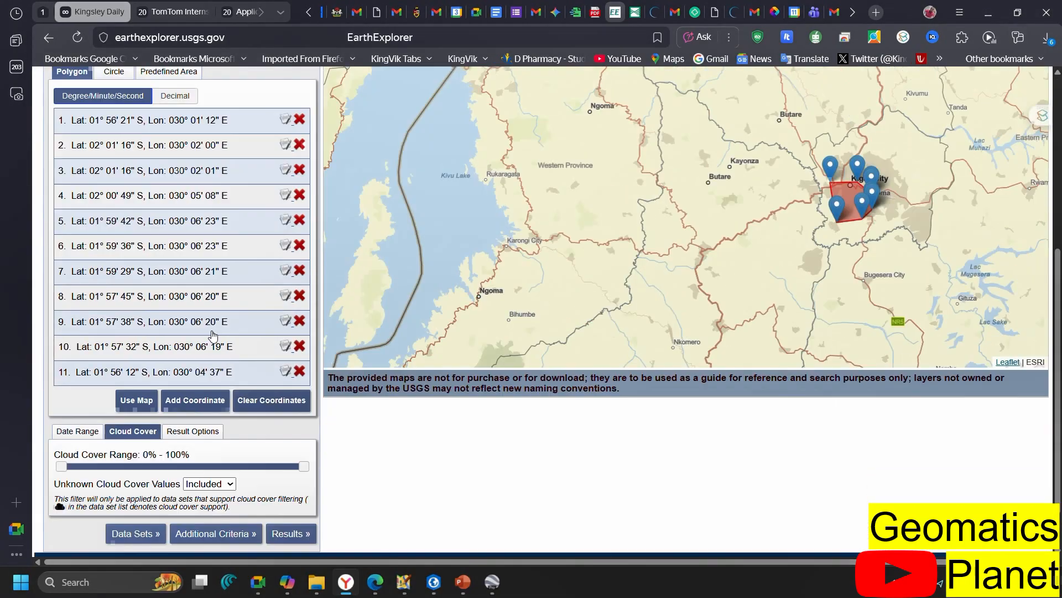
scroll(213, 335, down, 1)
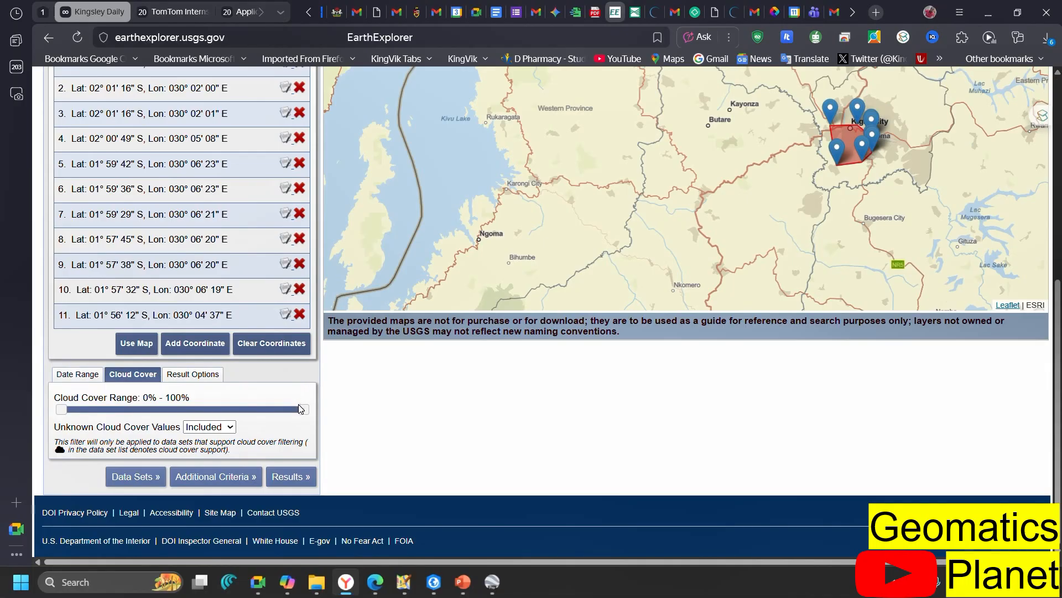
drag(303, 410, 72, 414)
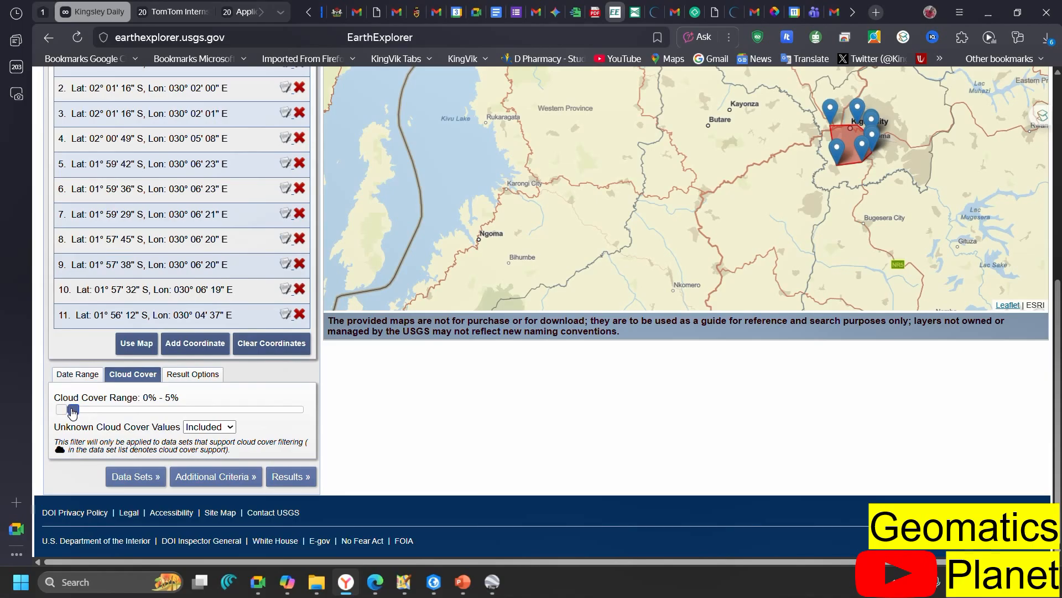
click(288, 477)
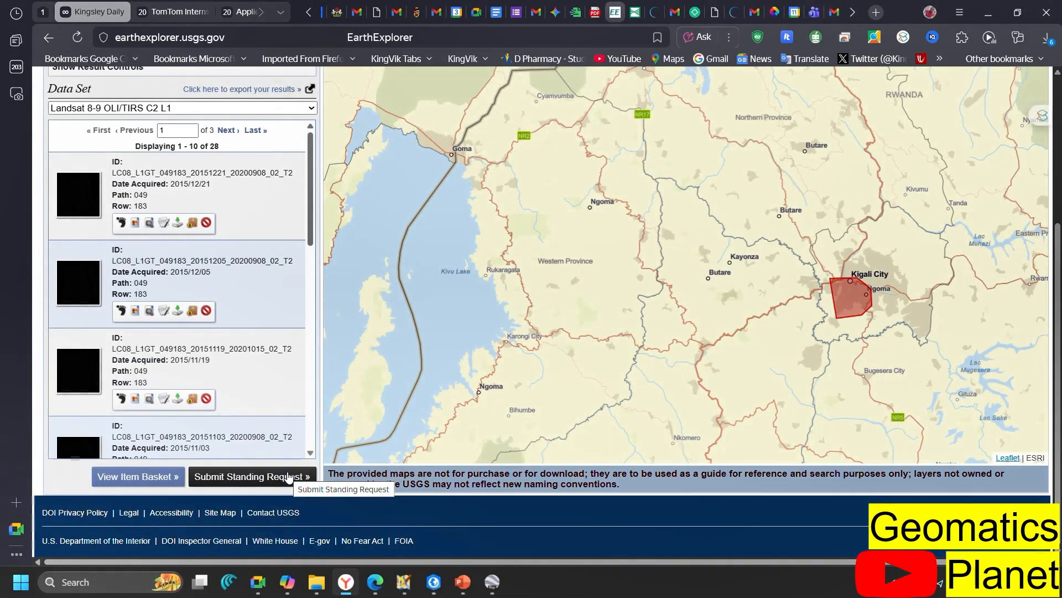
Step: Check the land cloud cover in the metadata of the 2015/09/14 scene (path 172, row 062), and close it
scroll(191, 373, down, 10)
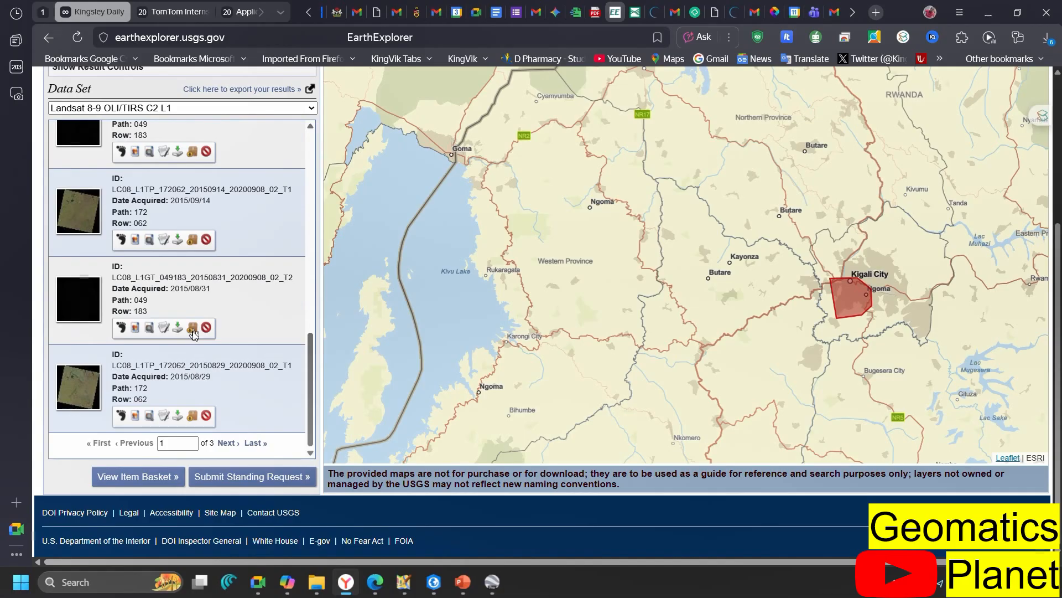
click(162, 245)
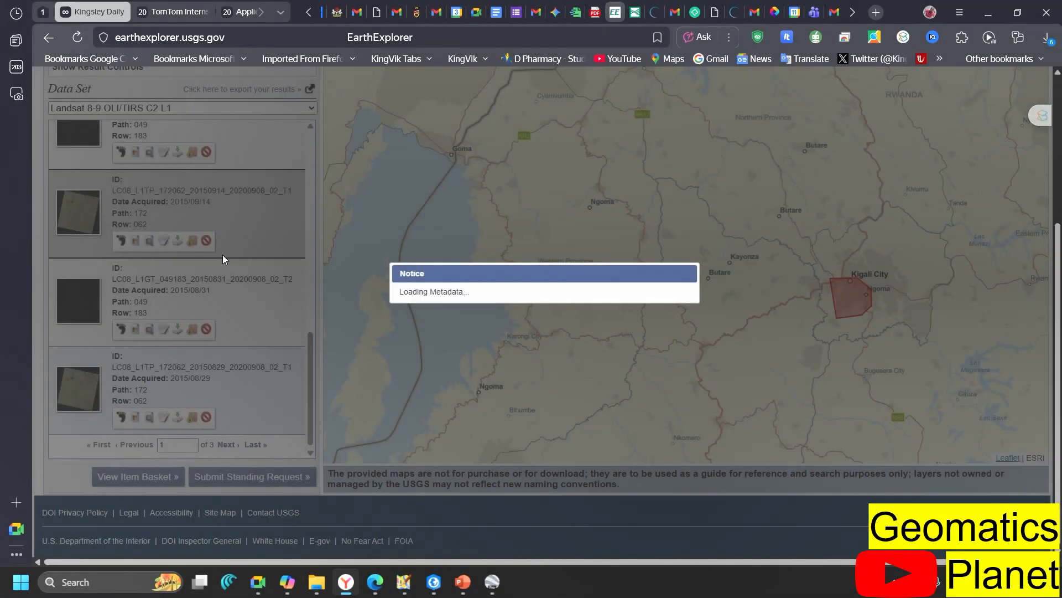
scroll(364, 299, down, 9)
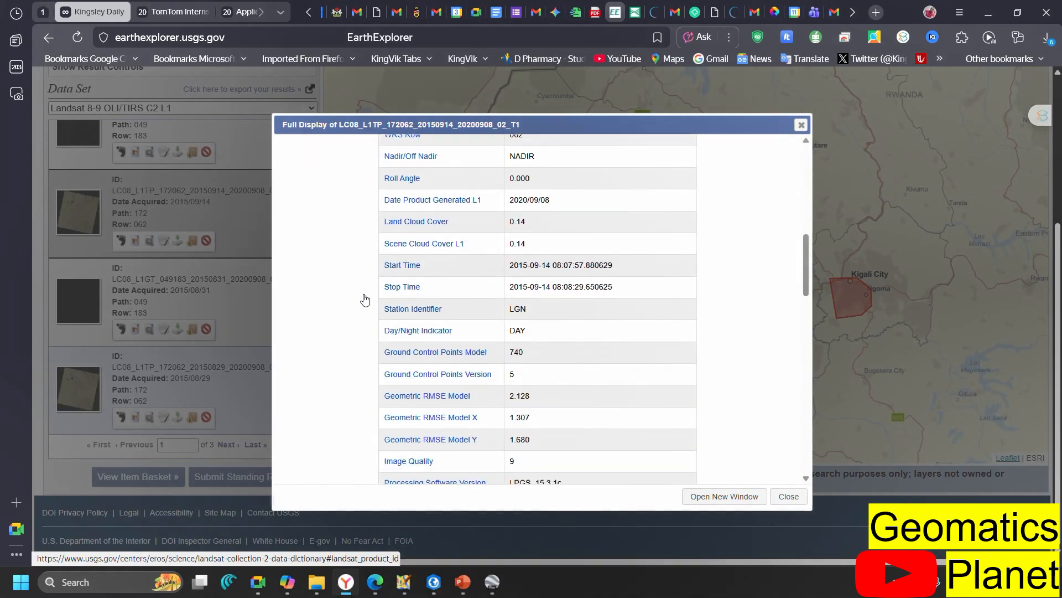
scroll(365, 299, up, 2)
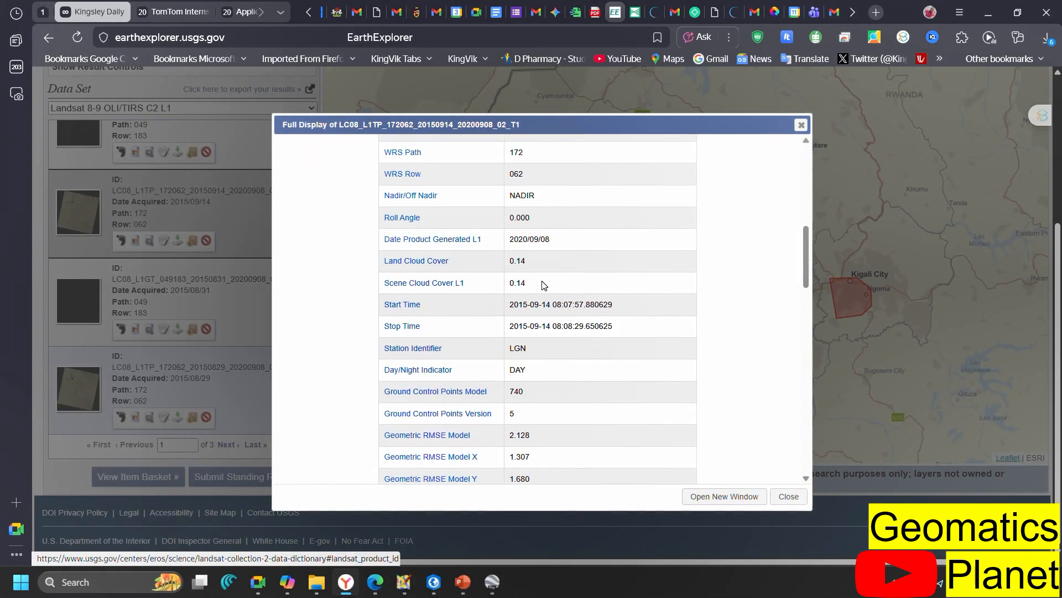
drag(528, 269, 518, 265)
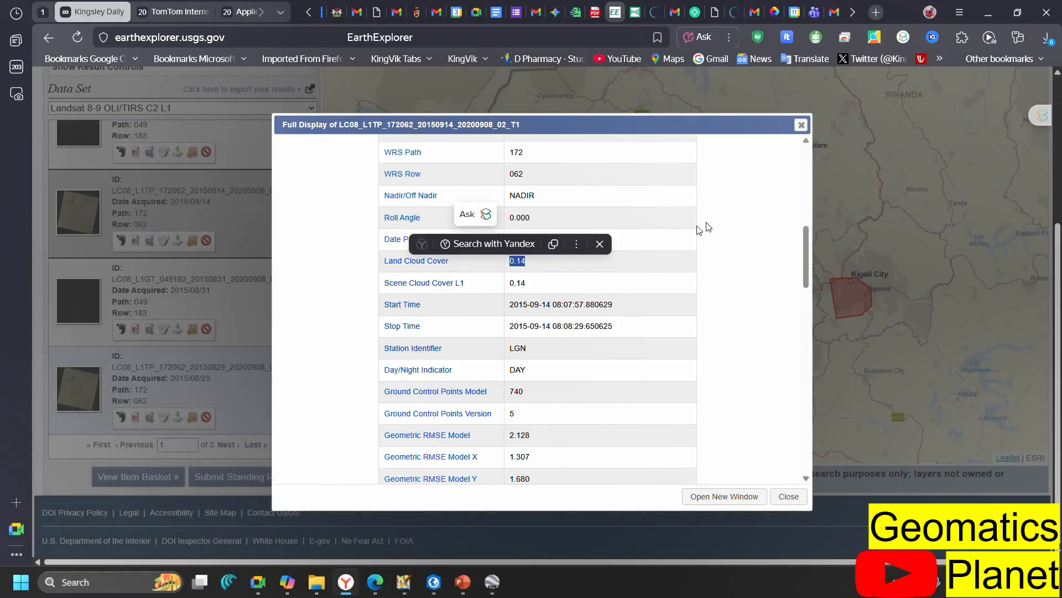
click(801, 124)
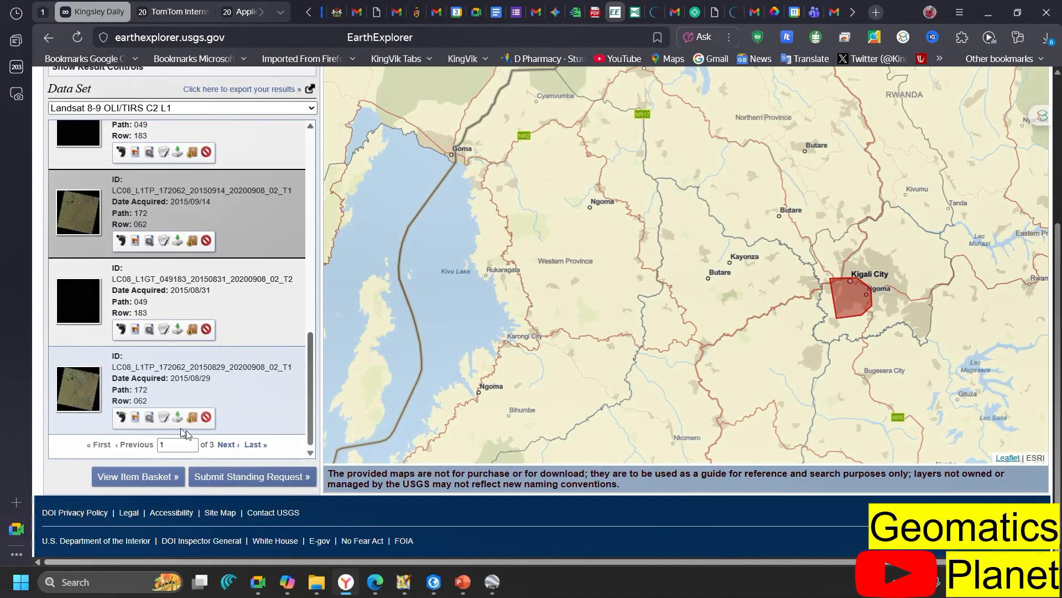
Step: Check the land cloud cover in the metadata of the 2015/08/29 scene (path 172, row 062), and close it
click(164, 419)
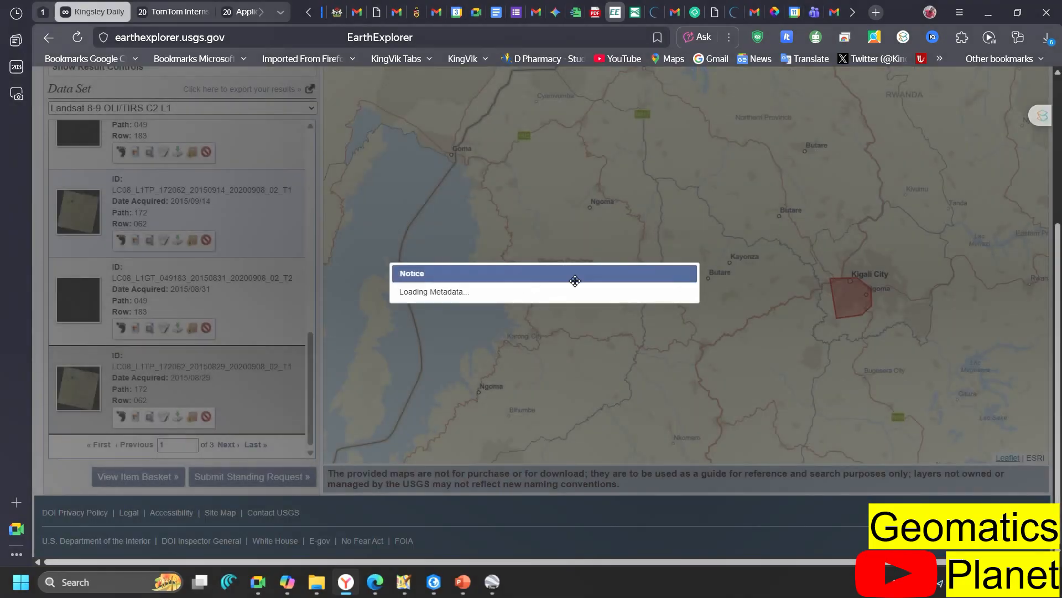
scroll(576, 282, down, 10)
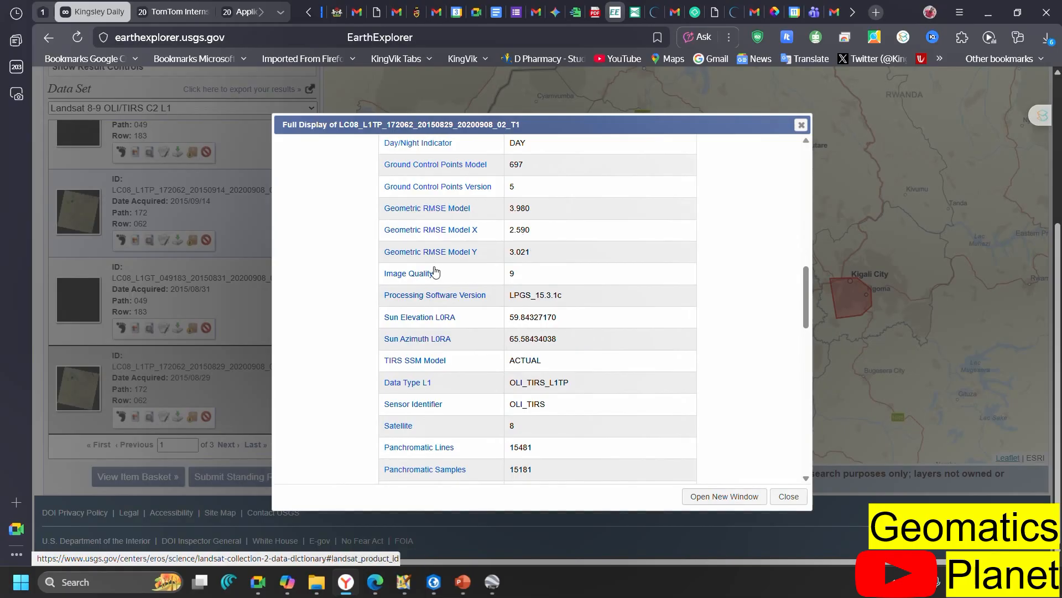
scroll(451, 315, up, 3)
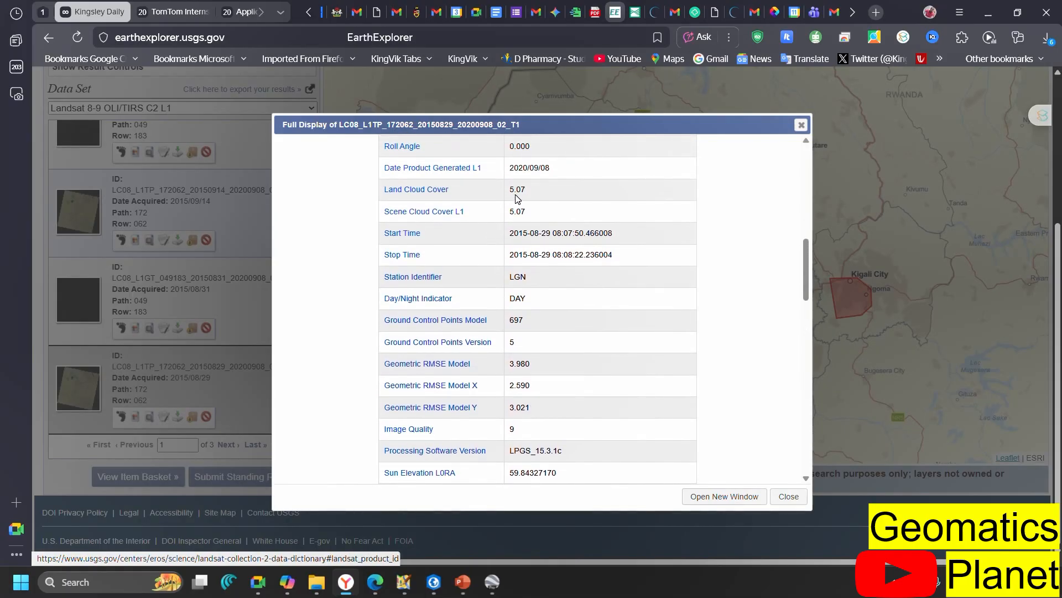
scroll(516, 198, up, 3)
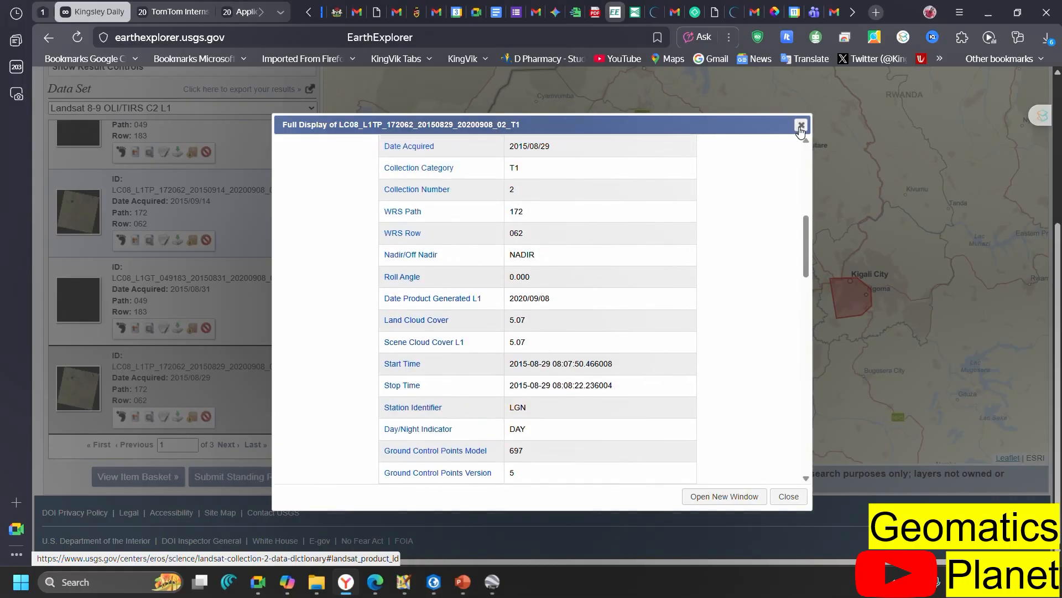
click(800, 125)
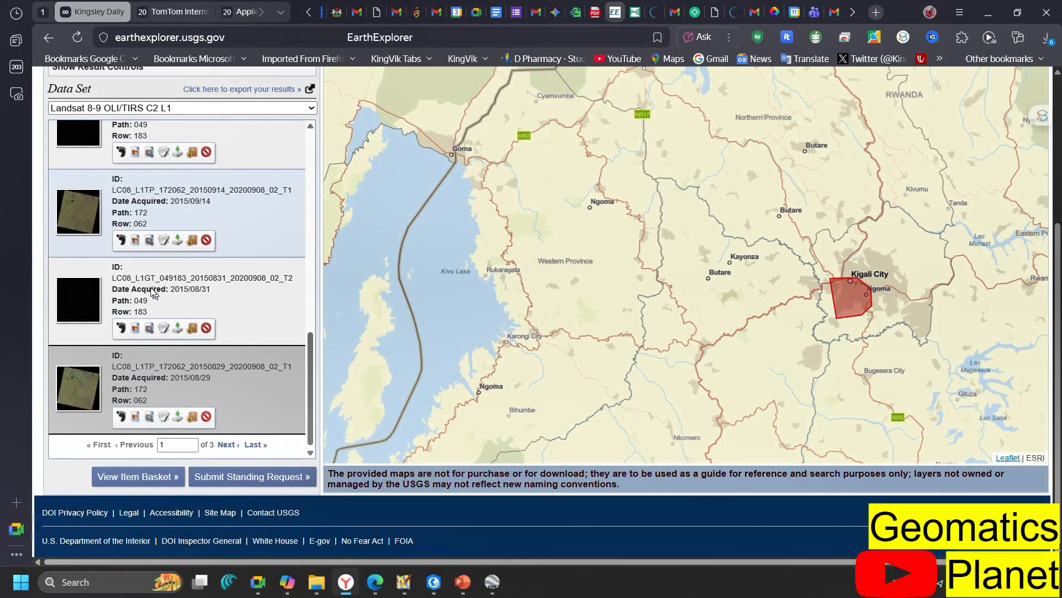
Step: Check the land cloud cover in the metadata of the 2015/06/10 scene (path 172, row 062) on results page 2, and close it
scroll(159, 419, down, 1)
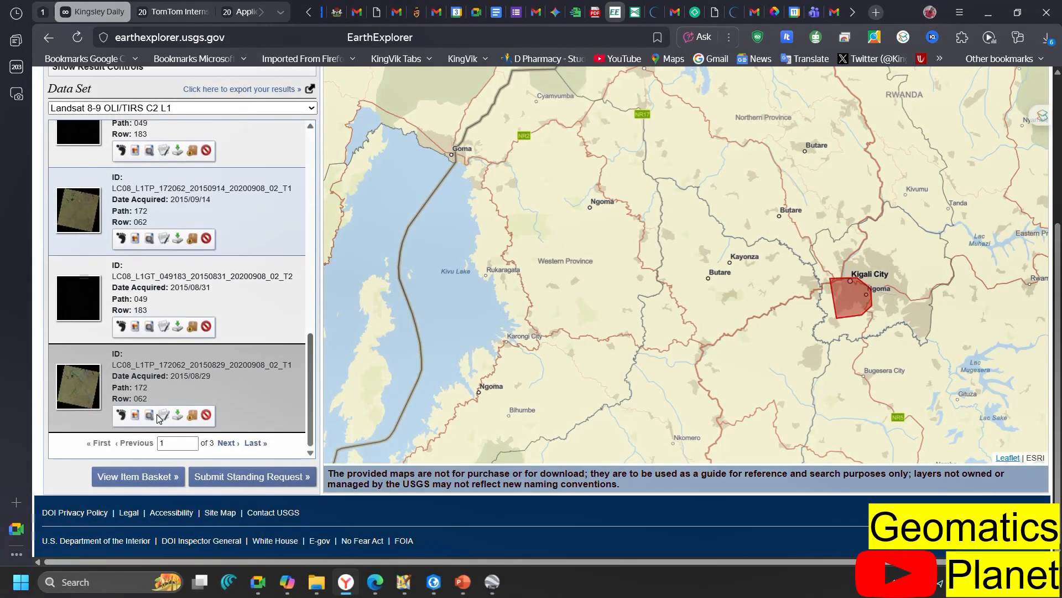
click(226, 443)
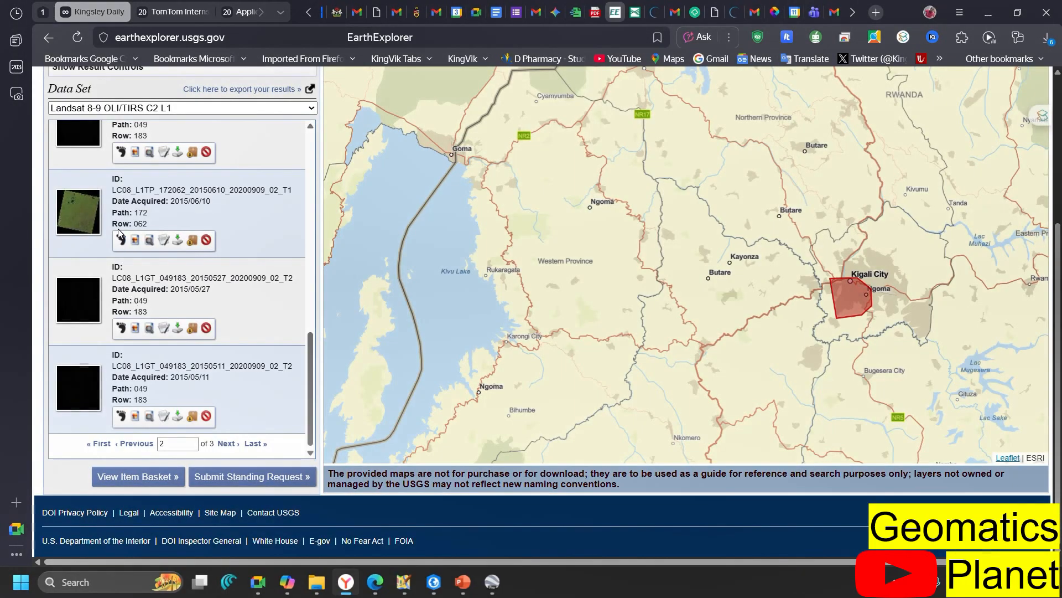
click(164, 242)
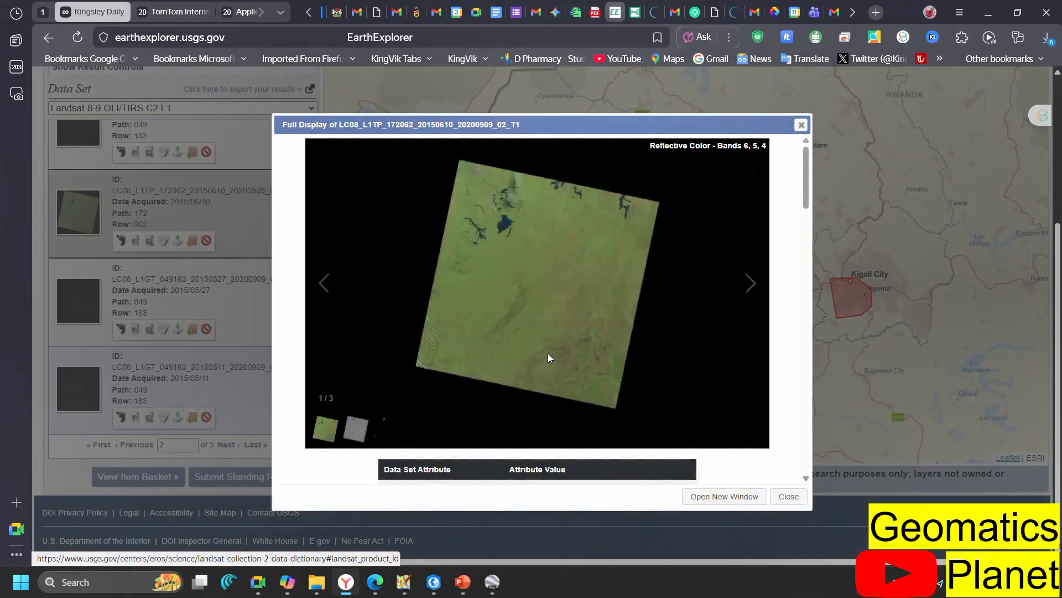
scroll(547, 355, down, 10)
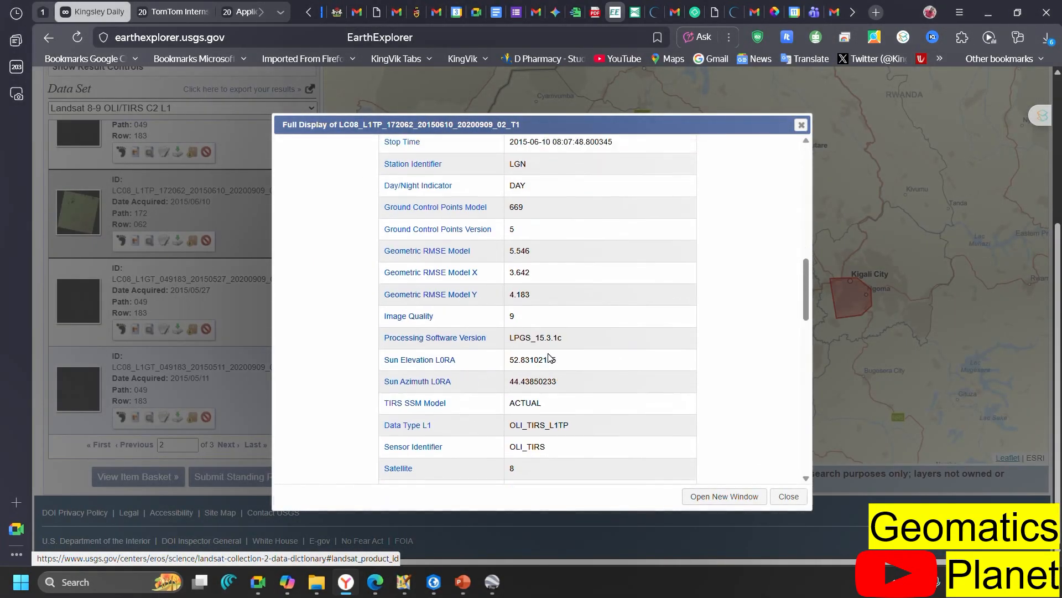
scroll(550, 358, up, 1)
scroll(503, 237, up, 2)
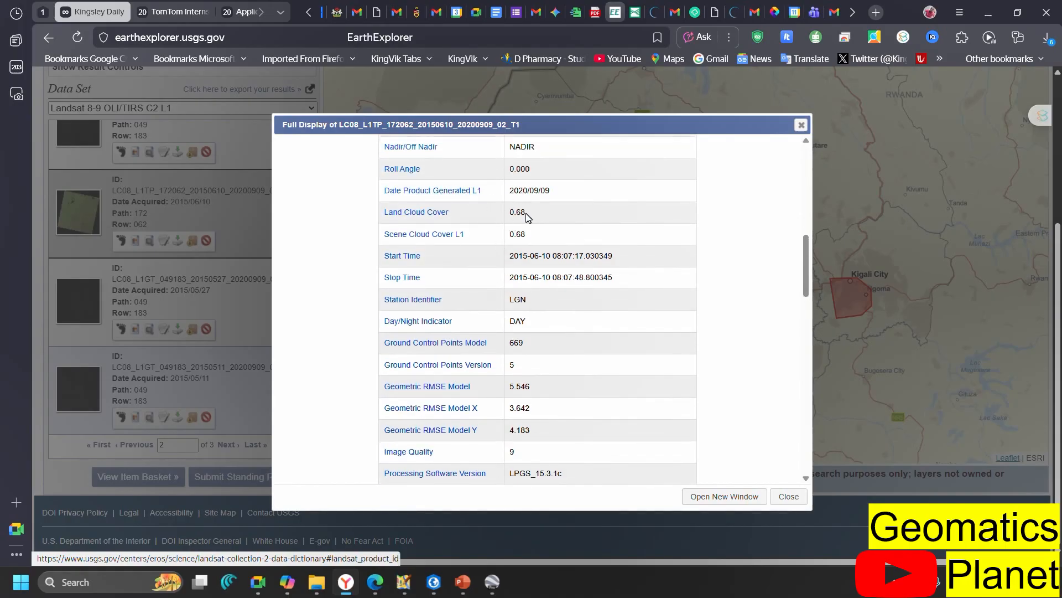
click(801, 125)
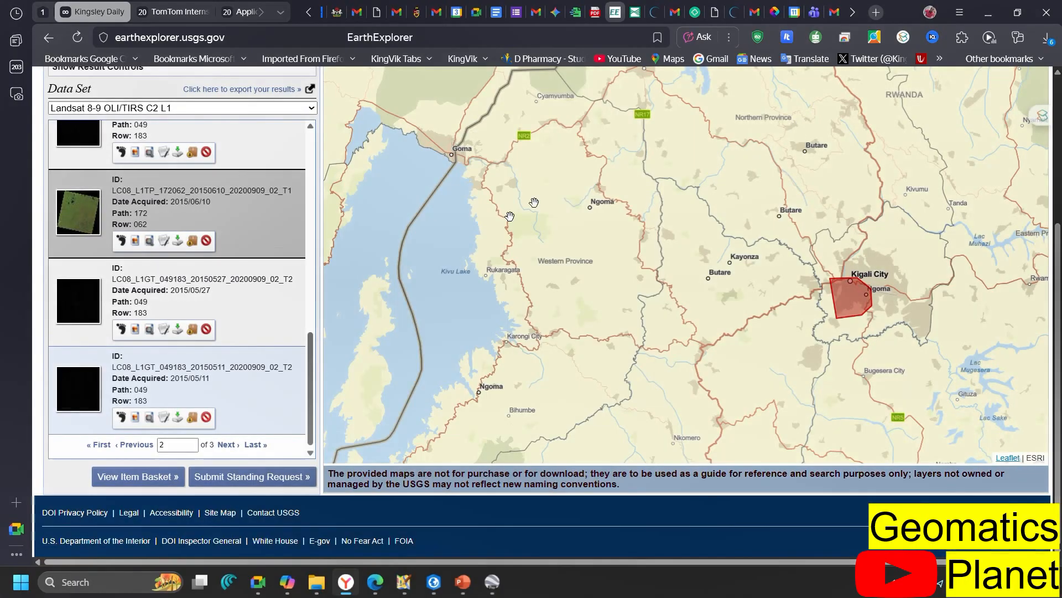
Step: Check the preview and land cloud cover in the metadata of the 2015/02/09 scene (path 173, row 061) on results page 3, and close it
click(227, 444)
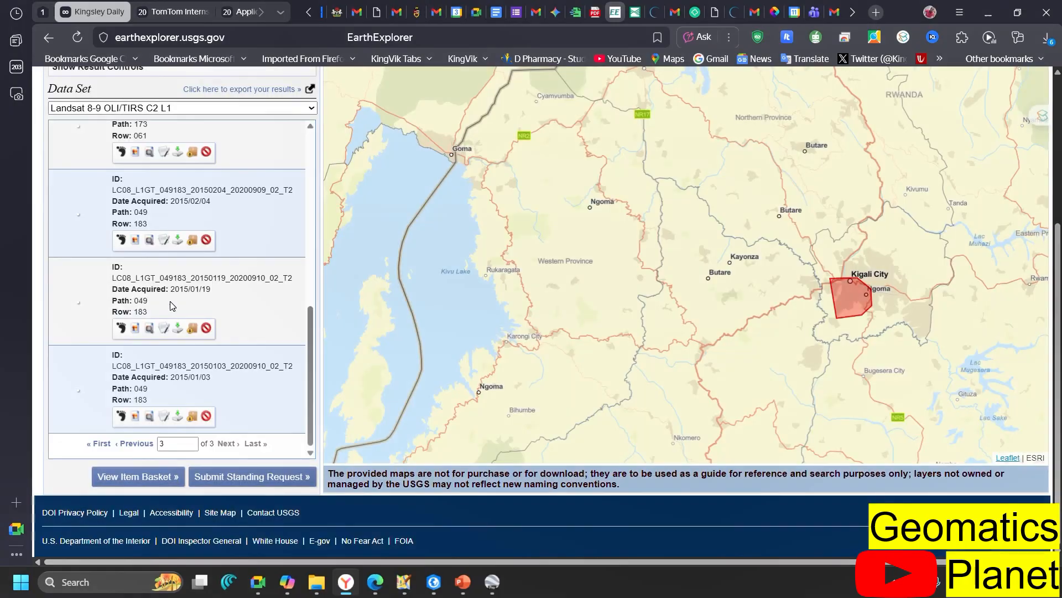
scroll(161, 200, up, 2)
scroll(147, 238, up, 8)
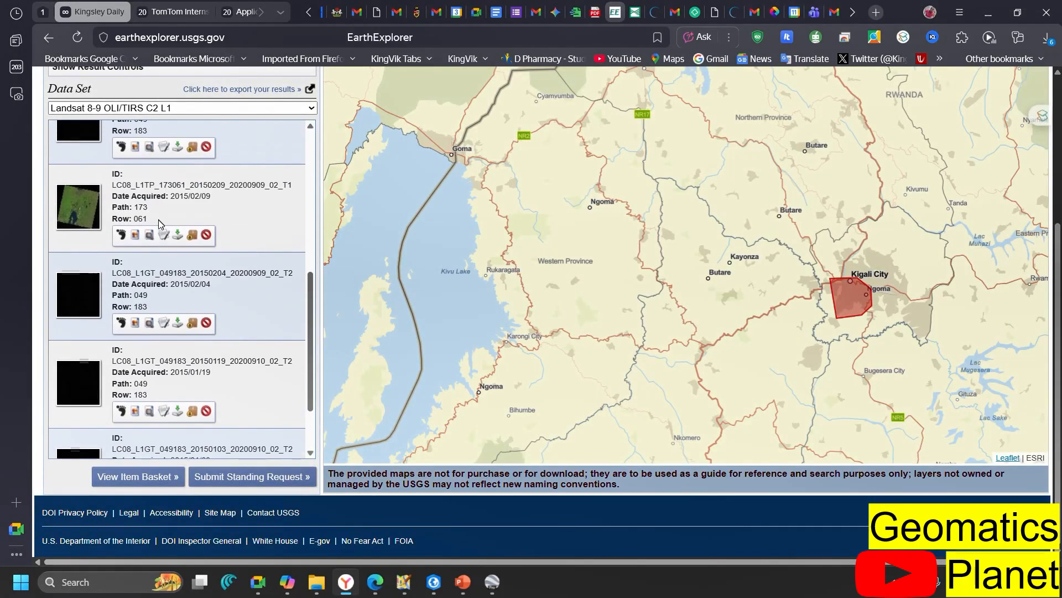
scroll(147, 240, down, 6)
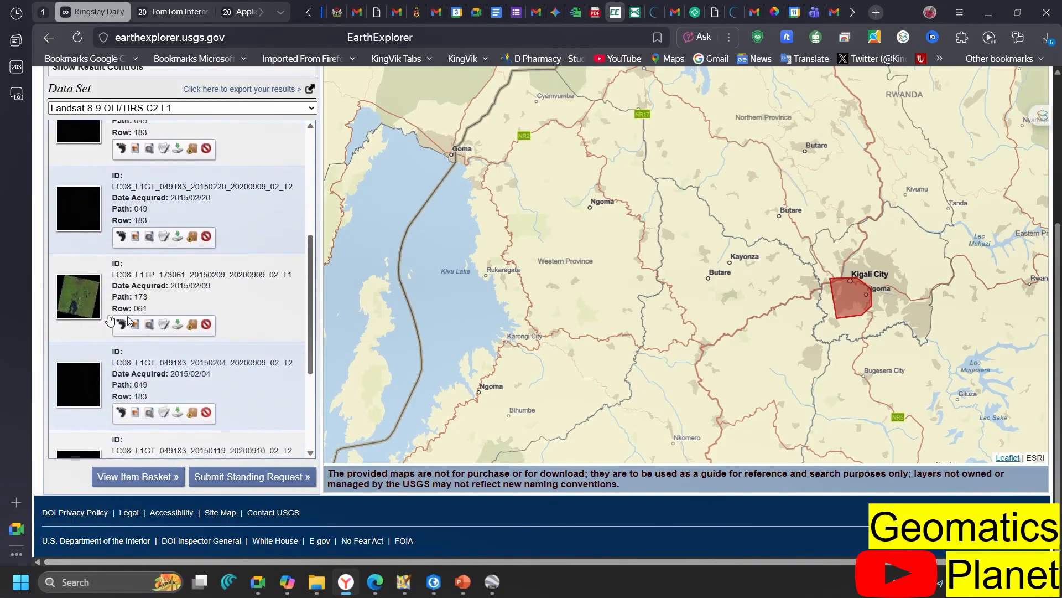
click(162, 326)
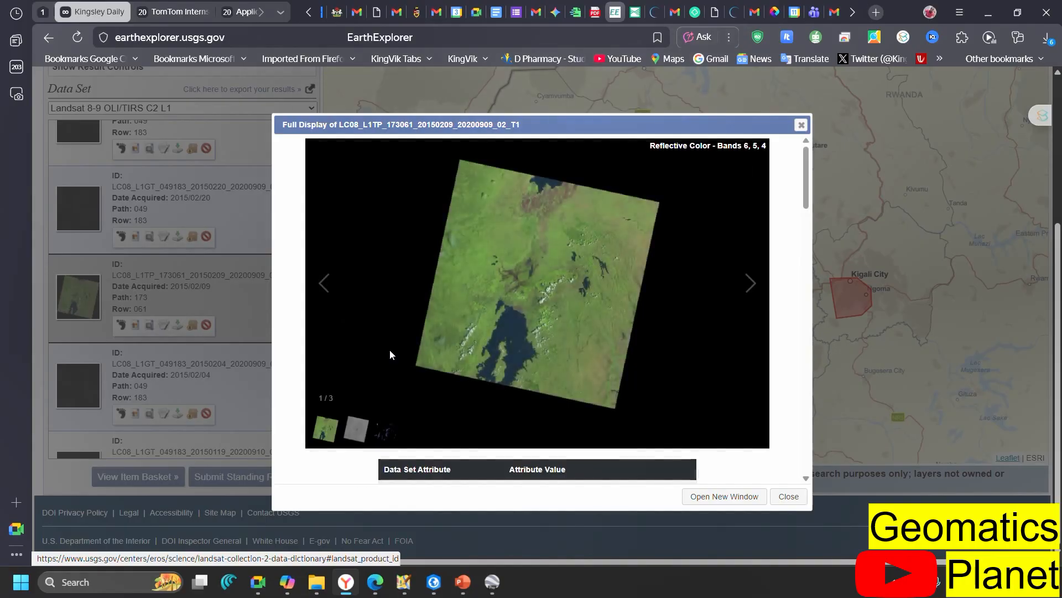
scroll(390, 354, down, 10)
scroll(390, 354, up, 7)
scroll(390, 354, up, 3)
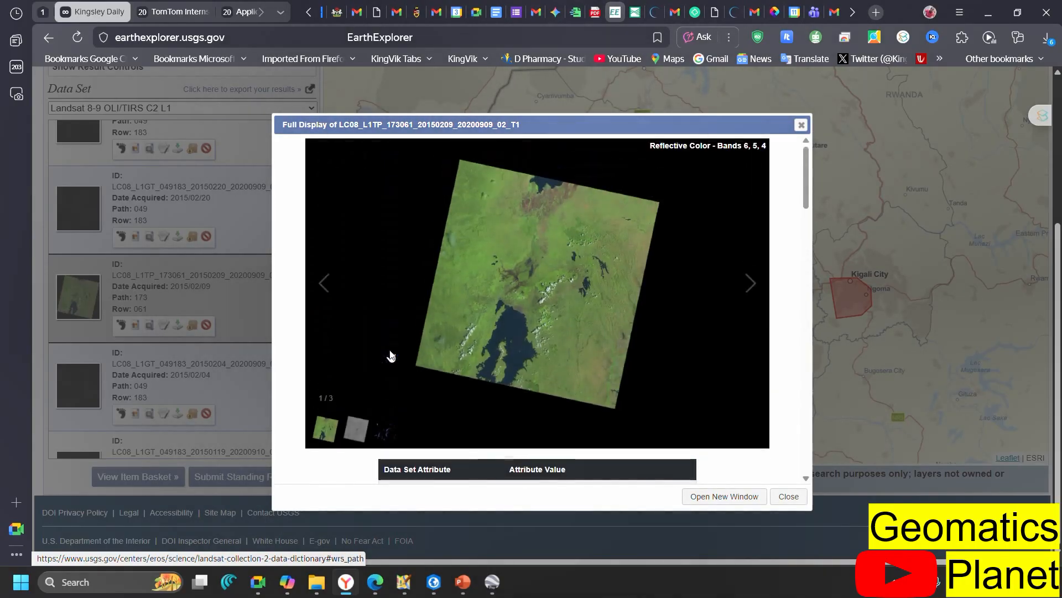
scroll(390, 354, down, 12)
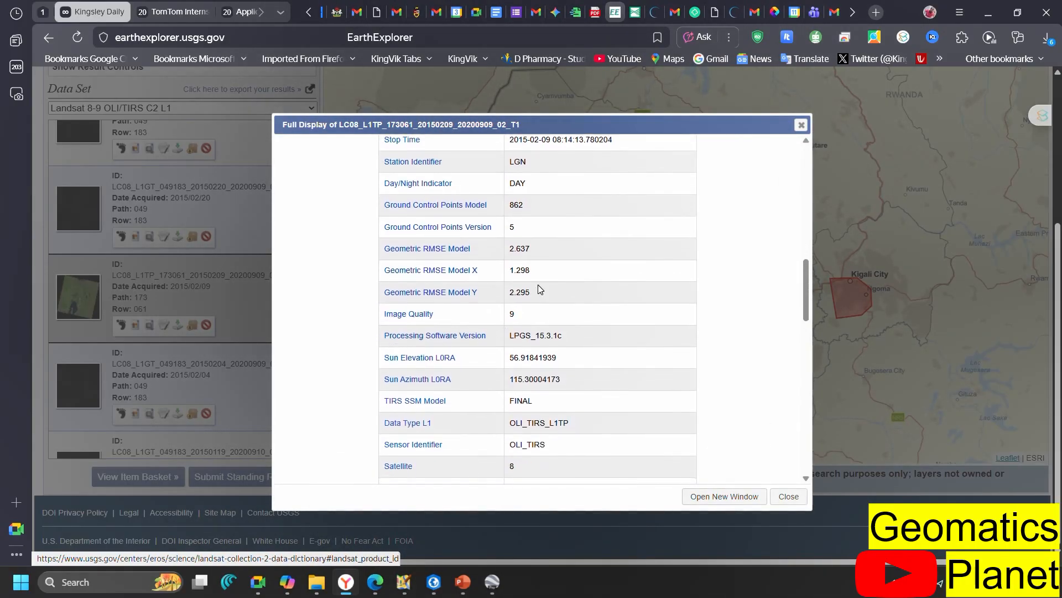
scroll(520, 232, up, 2)
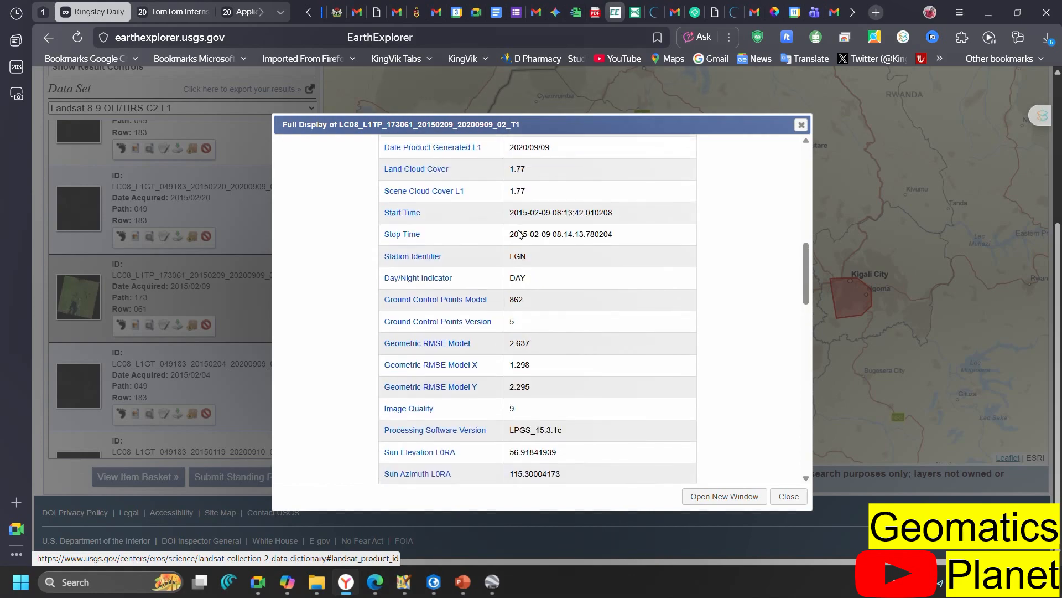
click(801, 125)
Step: Look through the remaining scenes on results page 3 and return to the first page of results
scroll(205, 304, up, 5)
scroll(205, 309, up, 3)
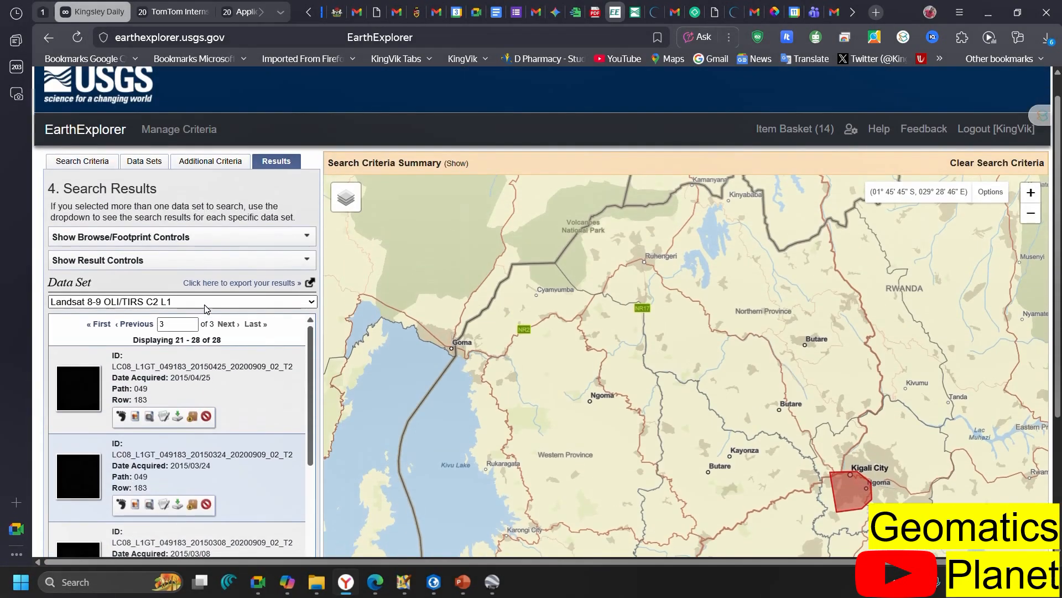
scroll(170, 397, down, 9)
scroll(177, 393, down, 3)
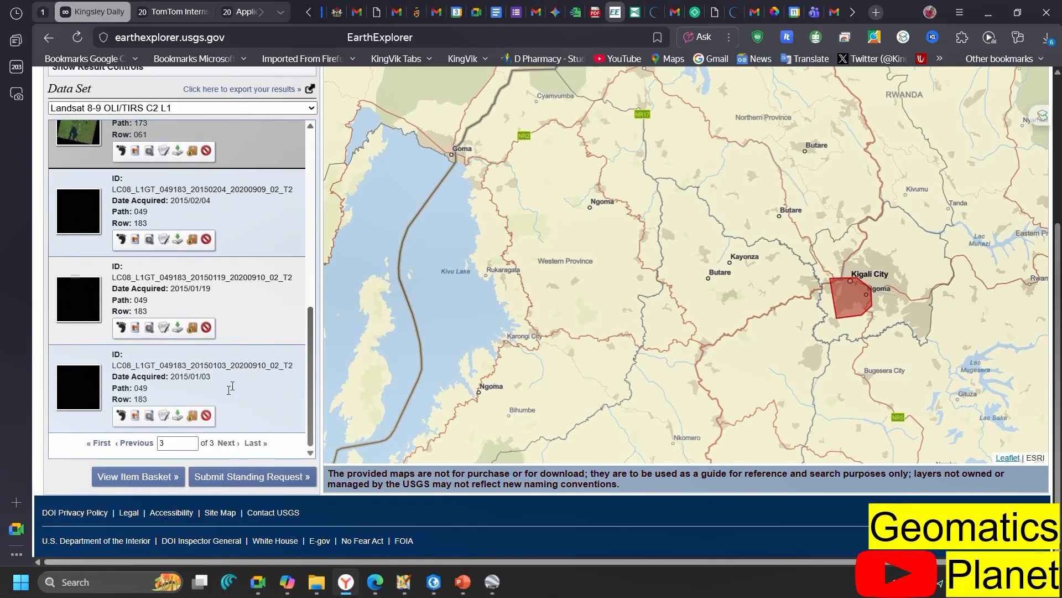
click(105, 444)
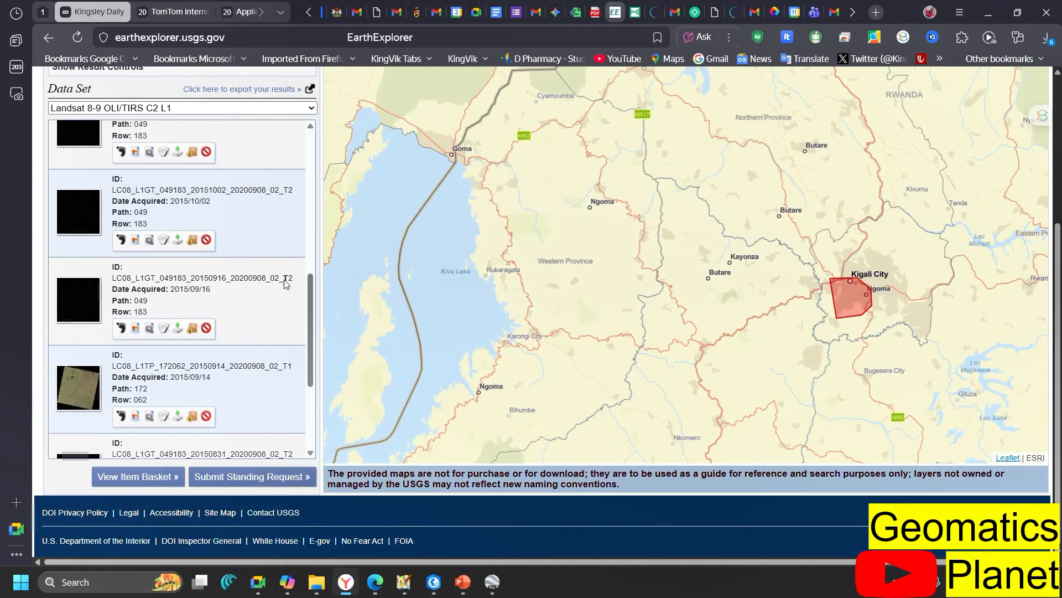
Step: Switch to Microsoft Edge, search the web for "band combination of landsat 8", and open the GIS Geography article on Landsat 8 bands
click(373, 588)
click(888, 12)
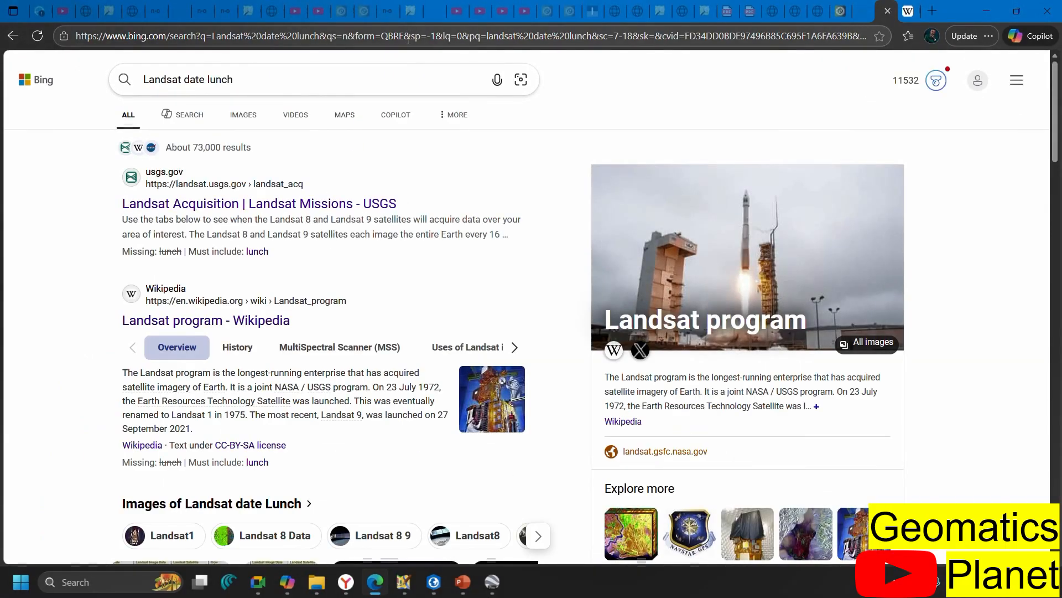
click(408, 37)
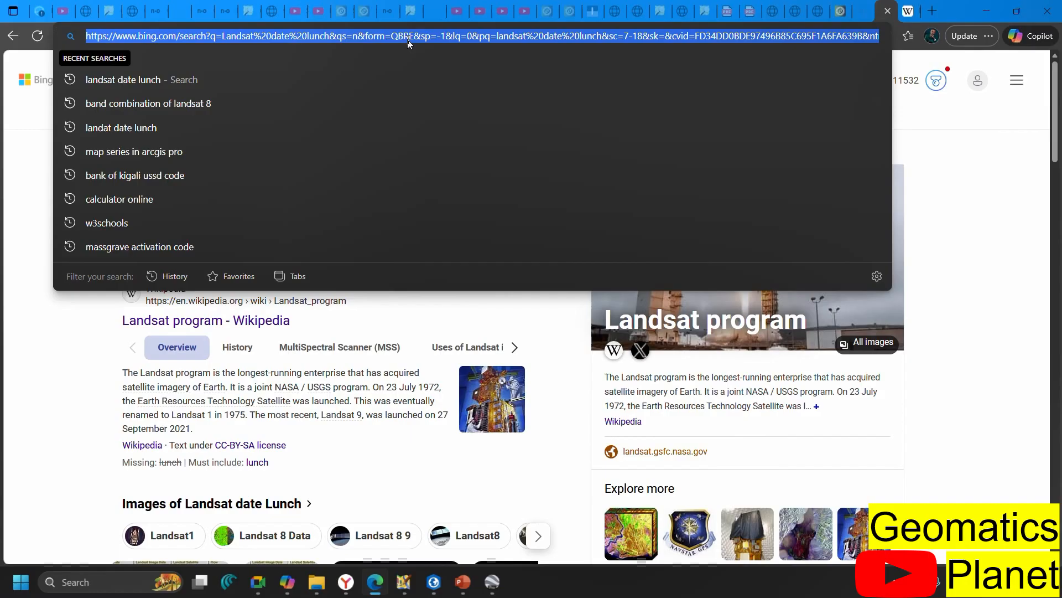
text(band combination of landsat 8)
key(Right)
key(Return)
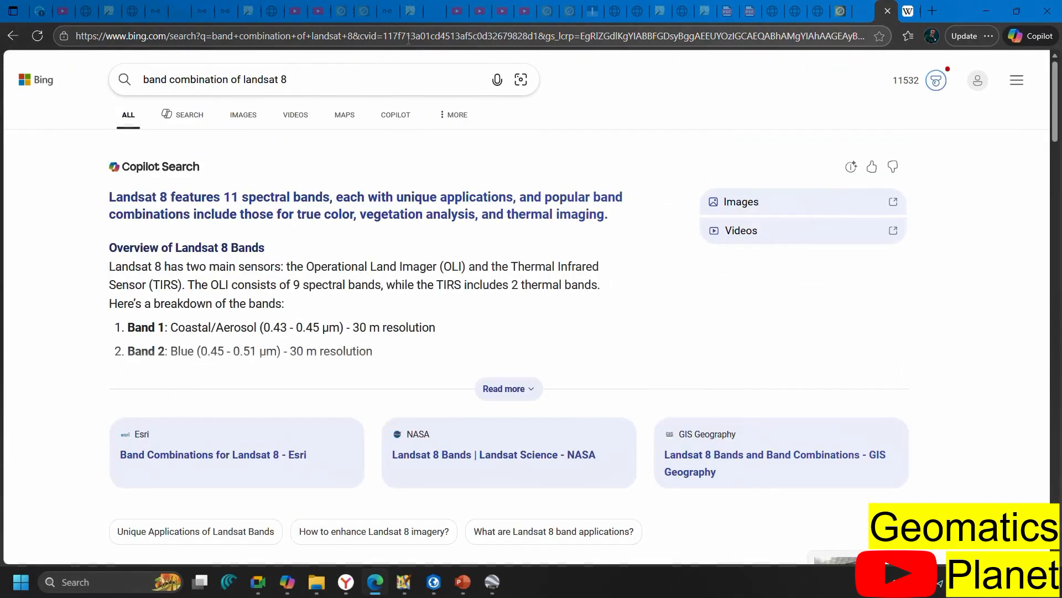
scroll(261, 257, down, 6)
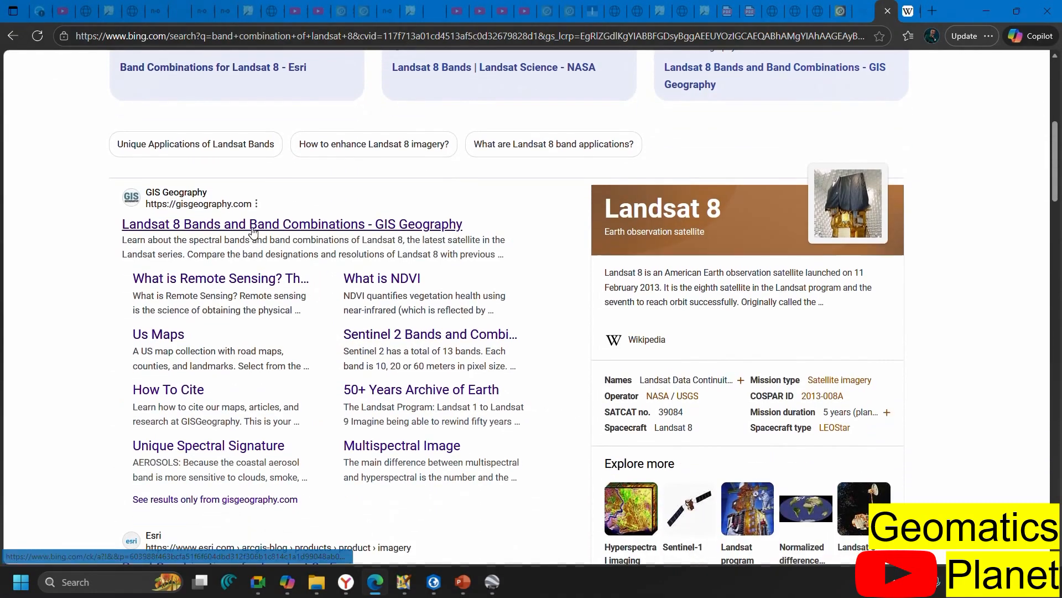
click(253, 231)
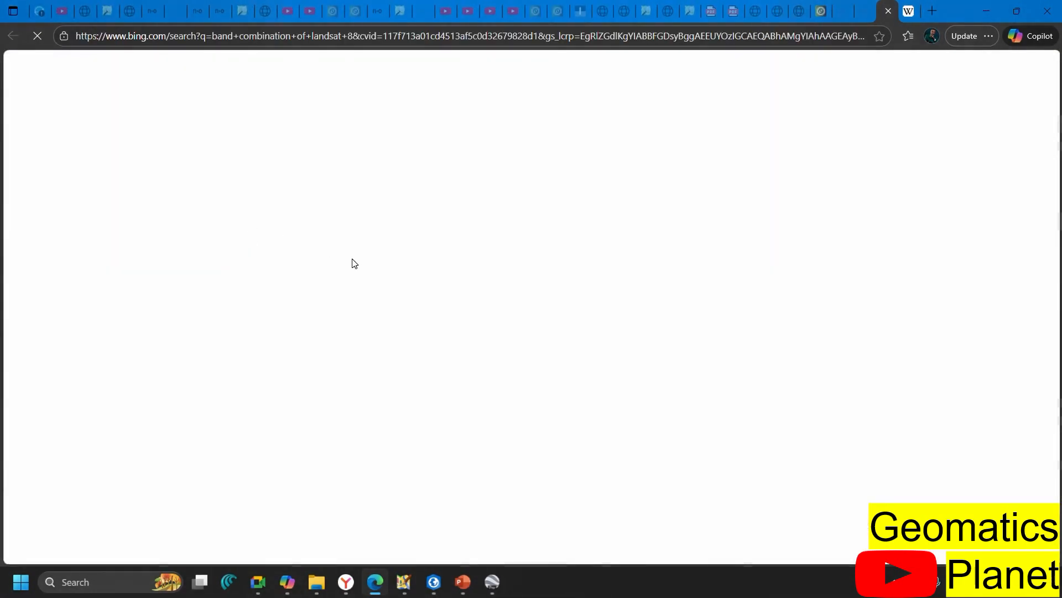
Step: Examine the Landsat-8 OLI & TIRS sensors table, highlighting the visible blue, green and red band rows
scroll(354, 263, down, 15)
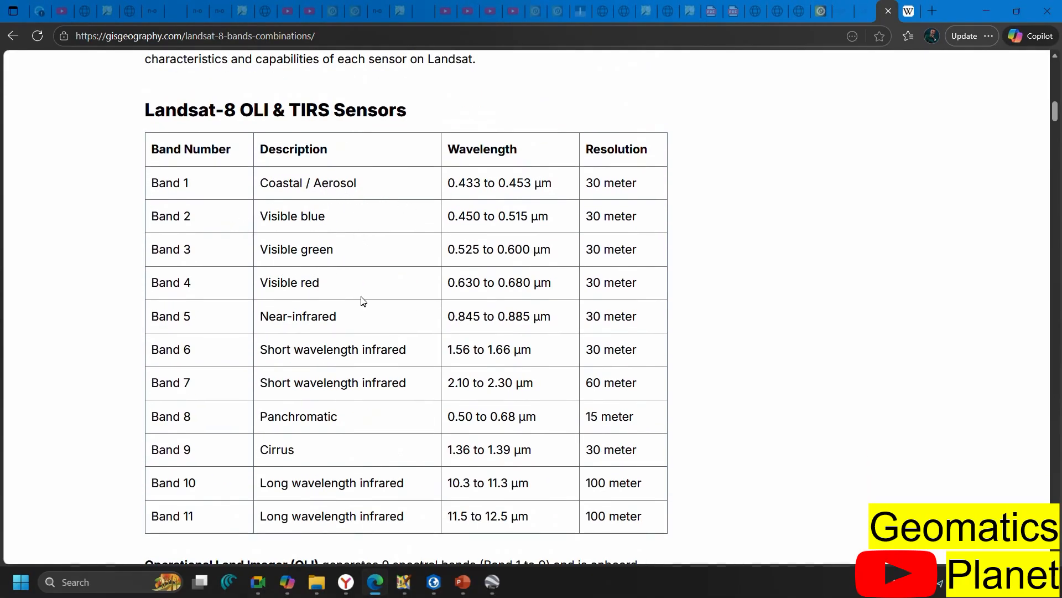
drag(343, 289, 143, 227)
scroll(142, 224, down, 8)
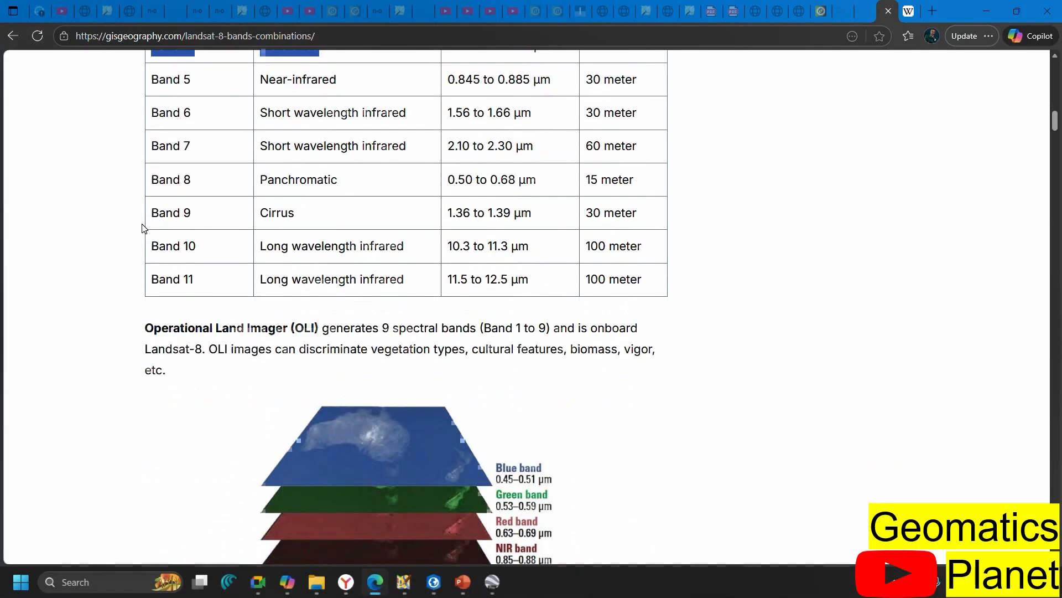
Step: Examine the article's band combinations, including Natural Color, Color Infrared, Short-Wave Infrared, Agriculture, Geology, Bathymetric and the Vegetation Index
scroll(143, 228, down, 20)
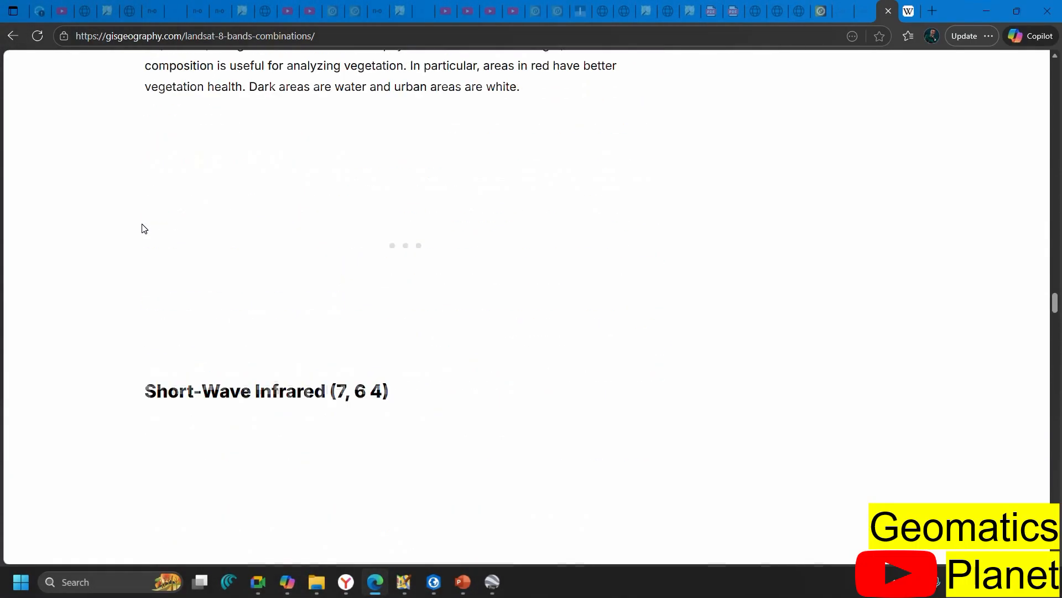
scroll(142, 223, up, 15)
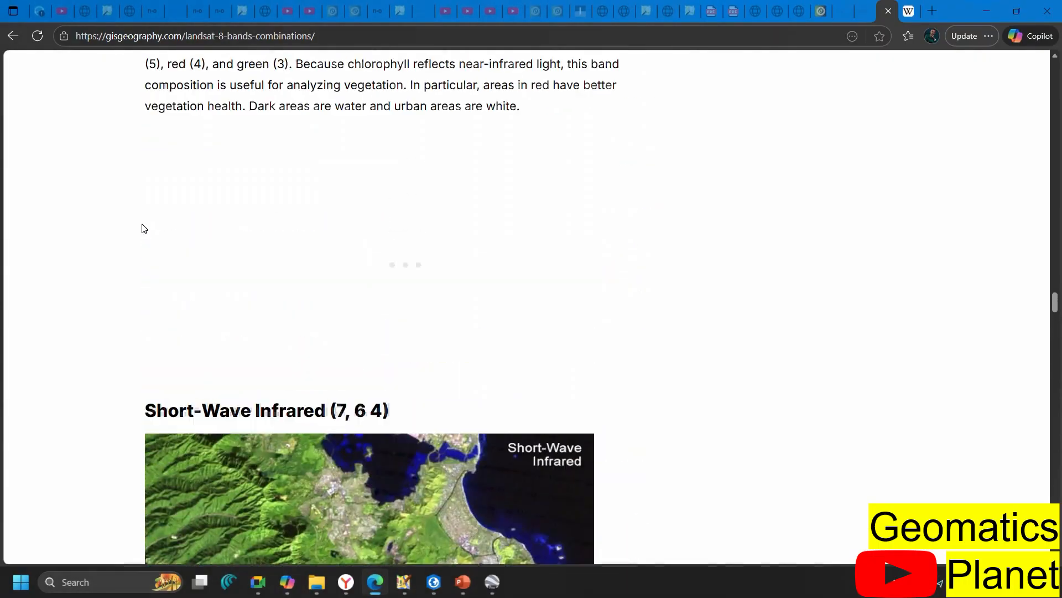
scroll(141, 228, up, 8)
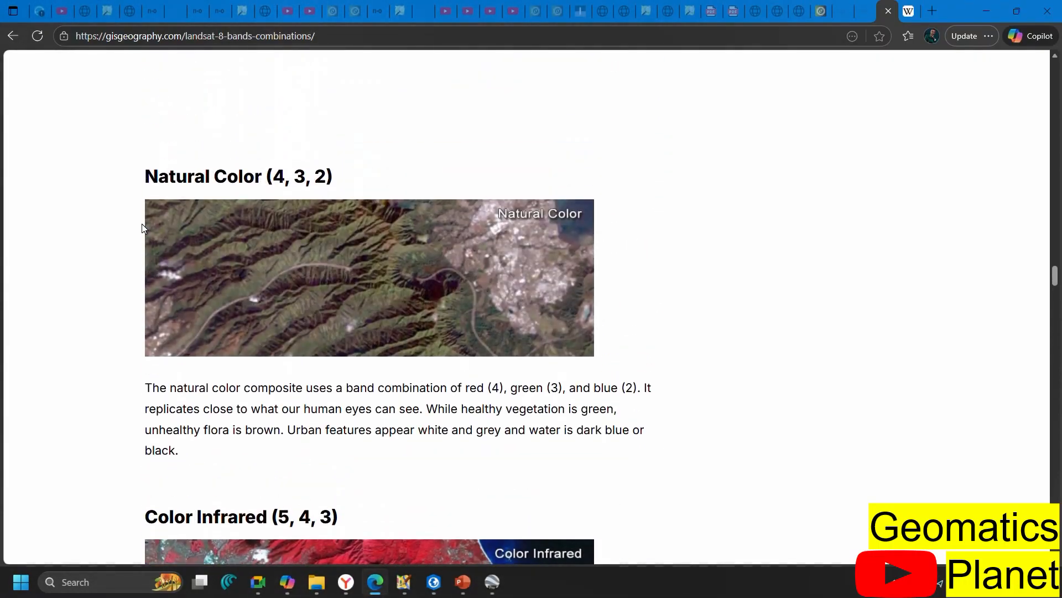
scroll(360, 176, down, 12)
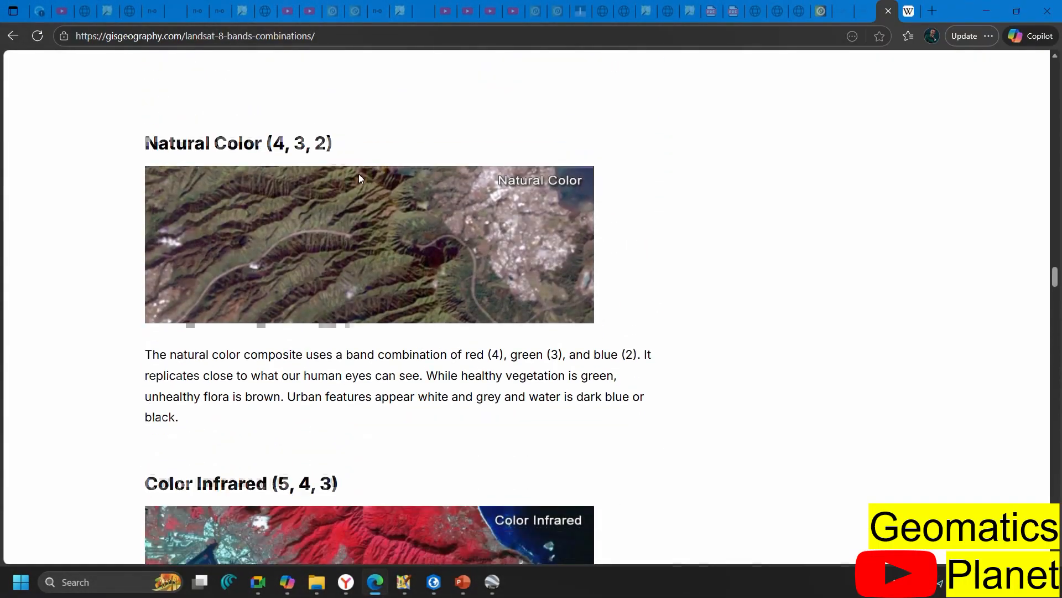
scroll(358, 176, down, 15)
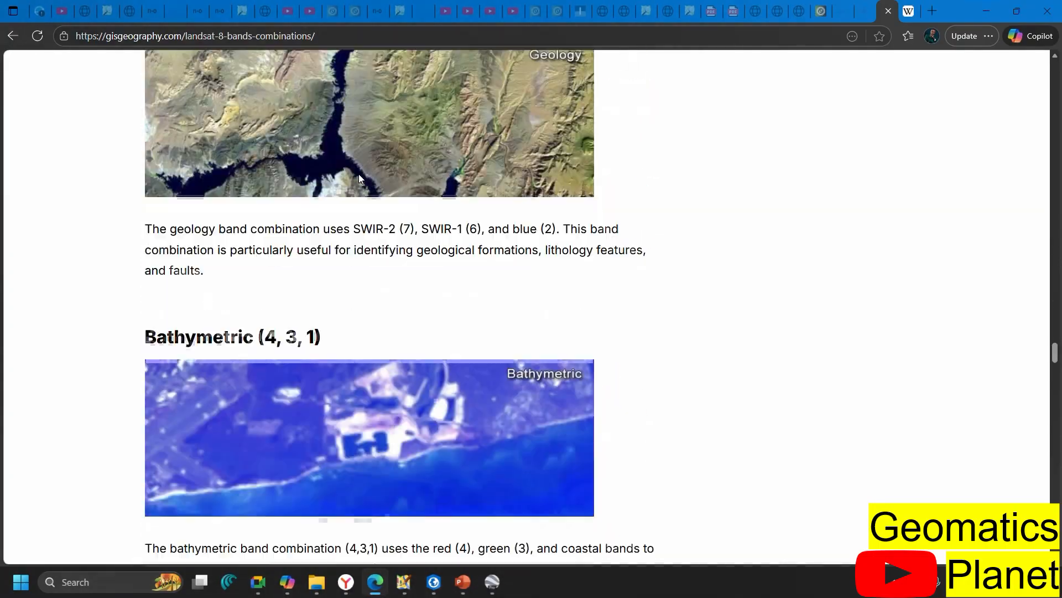
scroll(358, 178, up, 1)
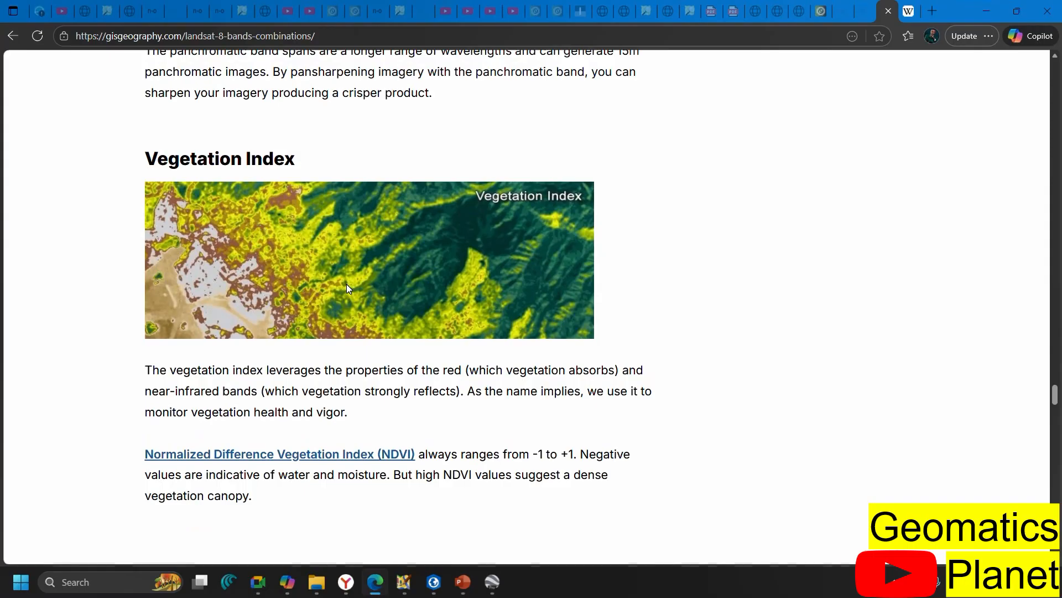
scroll(347, 285, up, 8)
scroll(347, 287, up, 6)
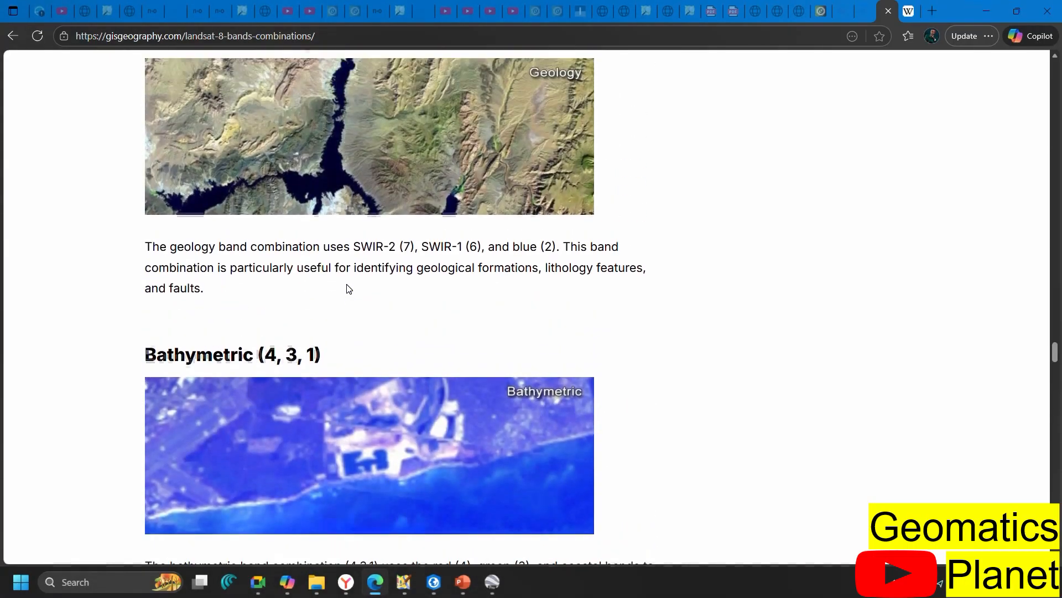
scroll(348, 287, down, 4)
scroll(348, 287, up, 2)
scroll(348, 287, up, 7)
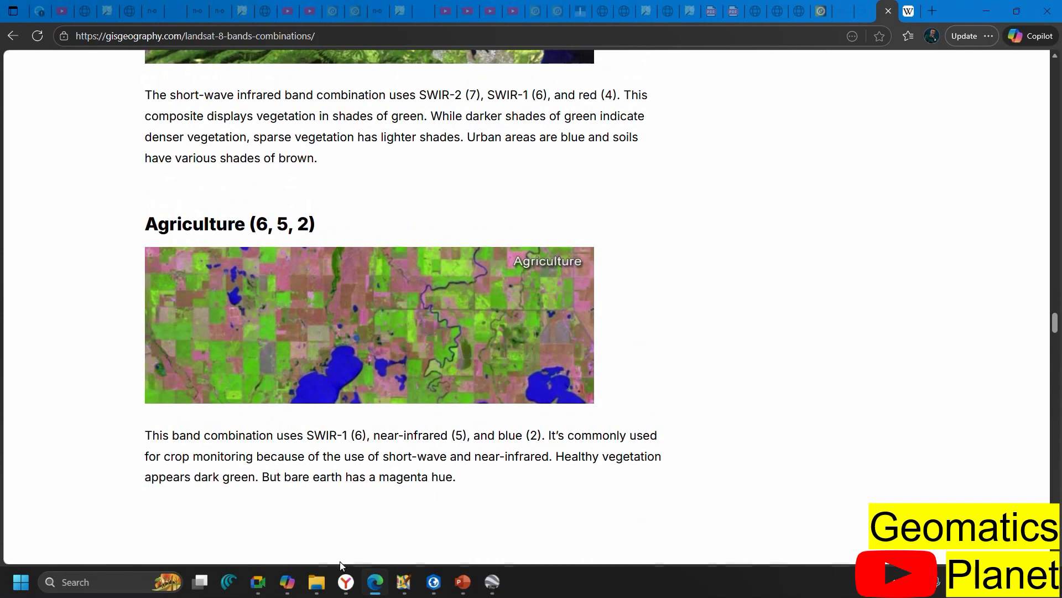
Step: Switch back to EarthExplorer and open the Level-1 Product Bundle options for the 2015/09/14 scene to examine its individual band files
click(346, 582)
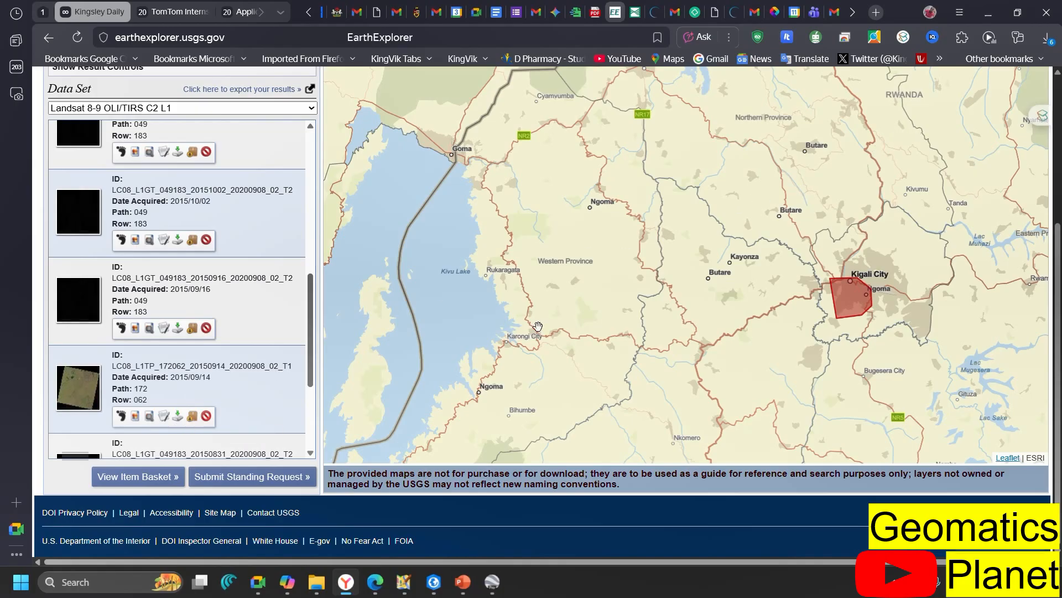
click(178, 419)
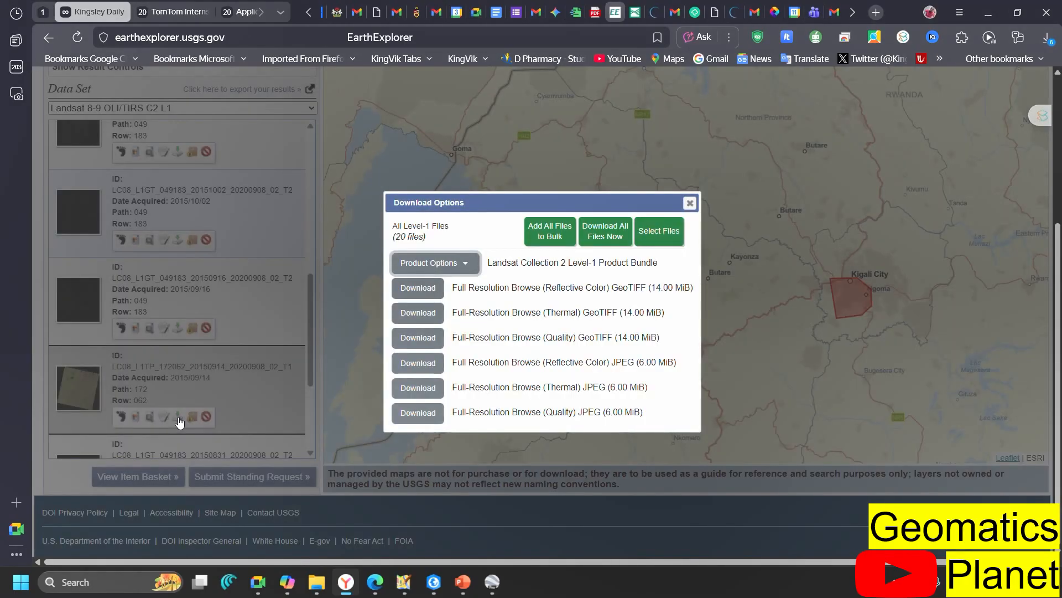
click(464, 271)
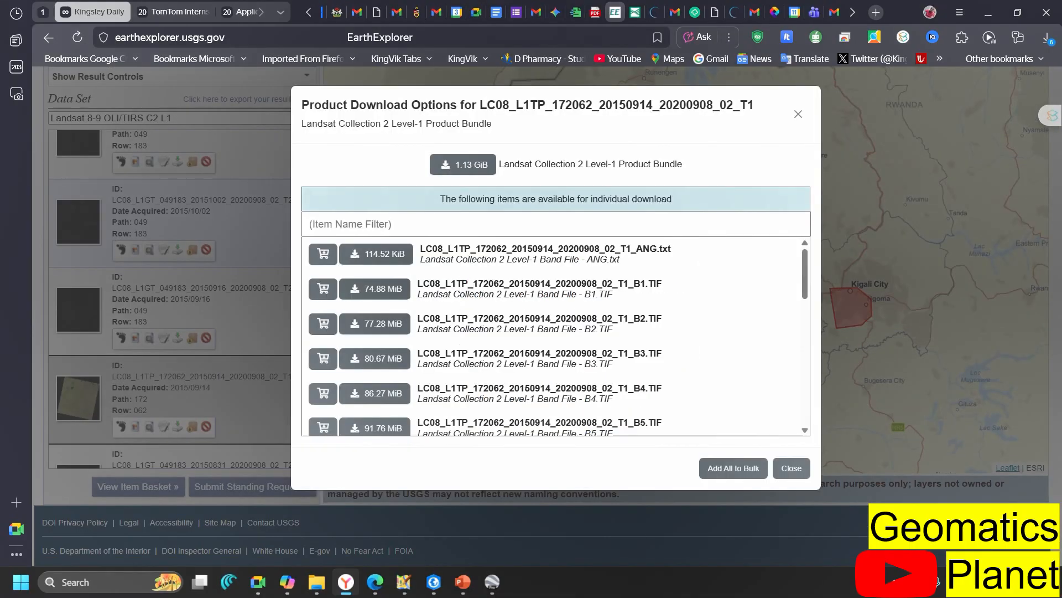
scroll(461, 343, down, 3)
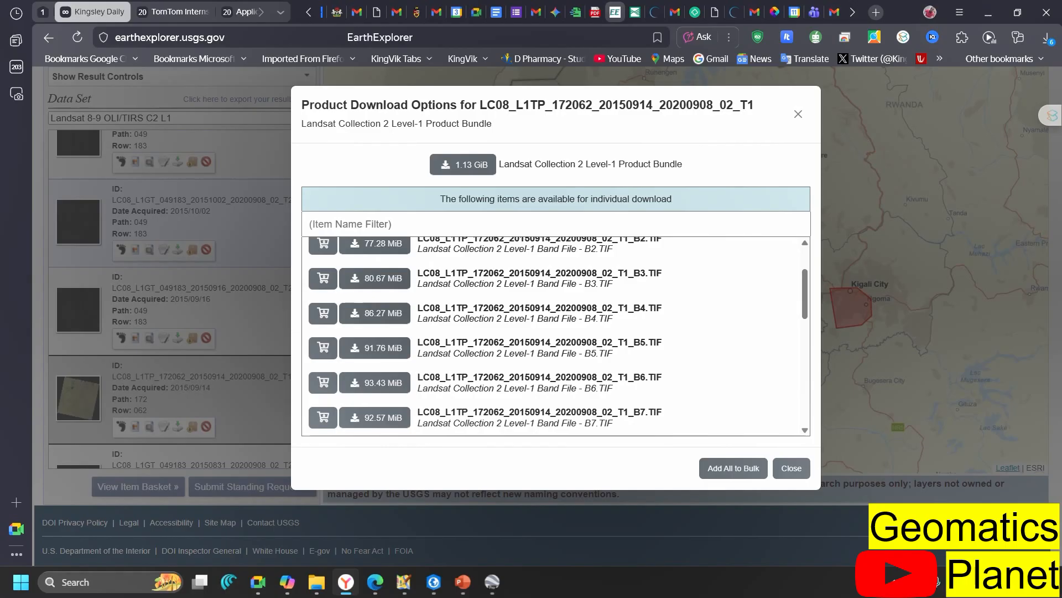
Step: Examine the individual band, metadata and quality files in the 2015/09/14 scene's Level-1 Product Bundle, and close its download options
scroll(553, 332, down, 3)
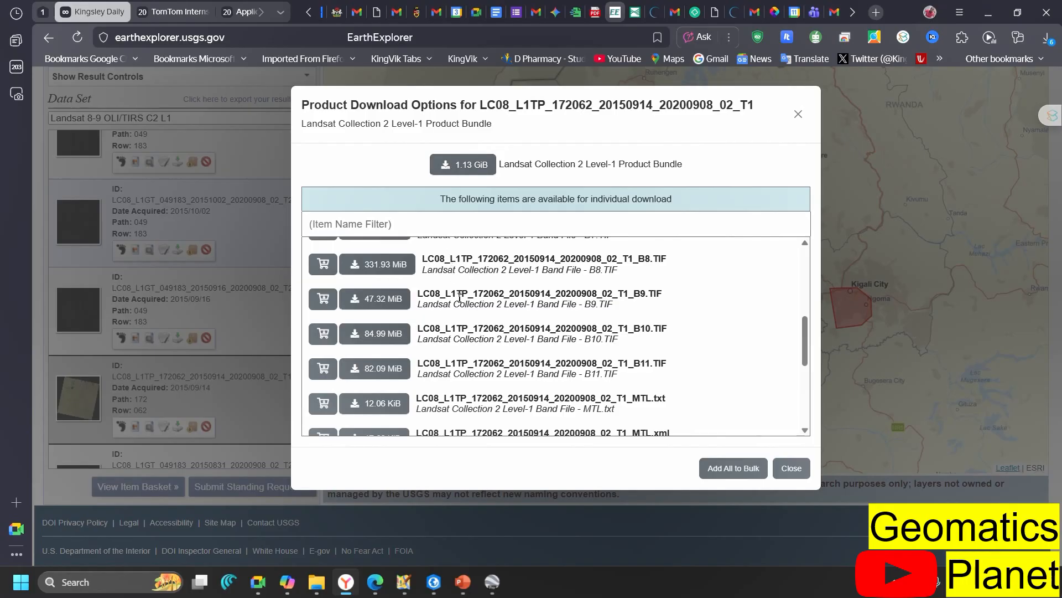
scroll(464, 340, up, 3)
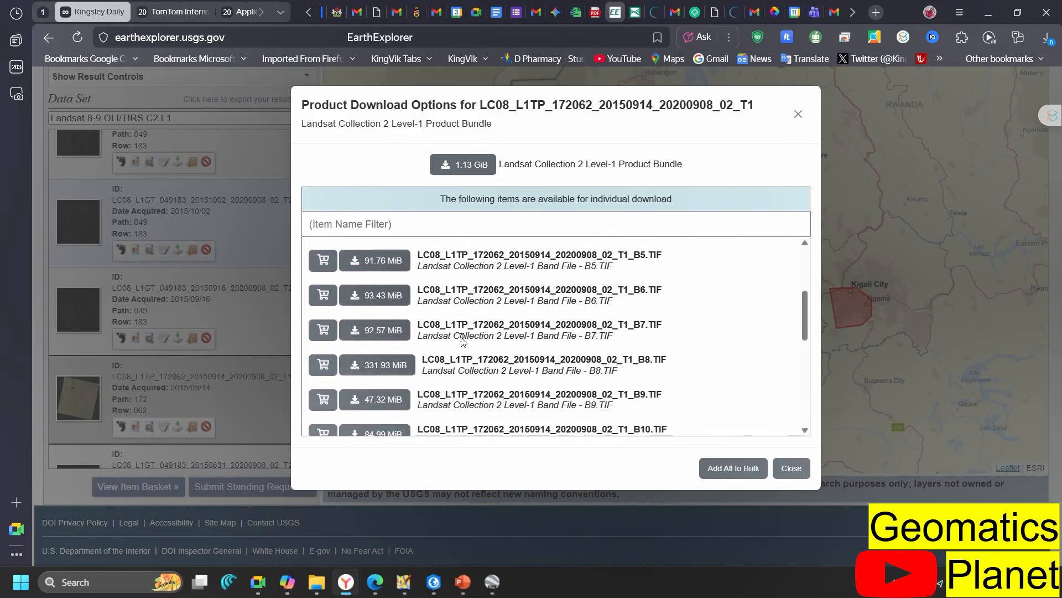
scroll(464, 341, up, 3)
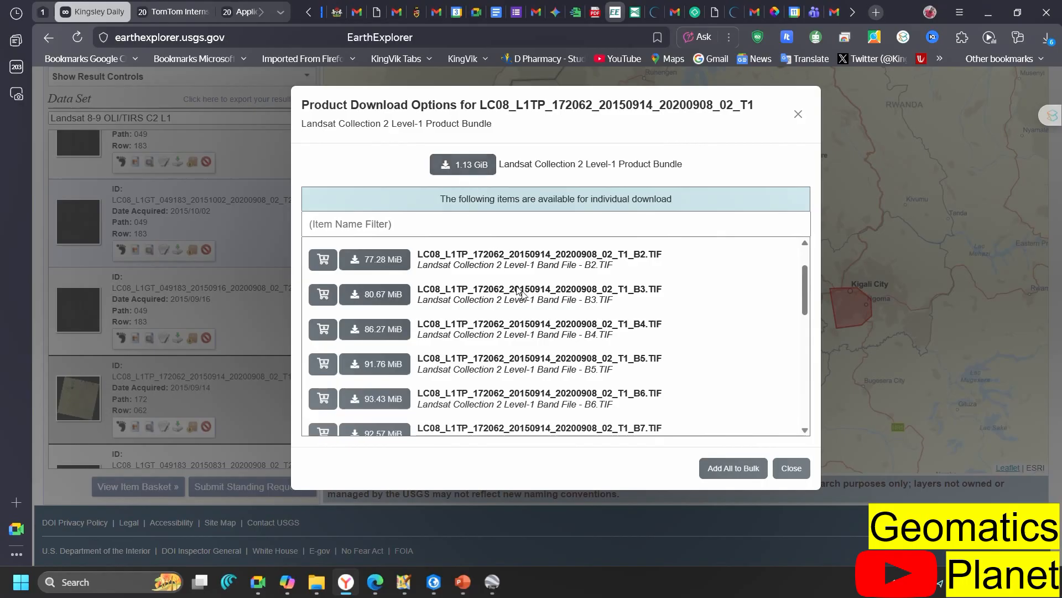
scroll(540, 355, down, 10)
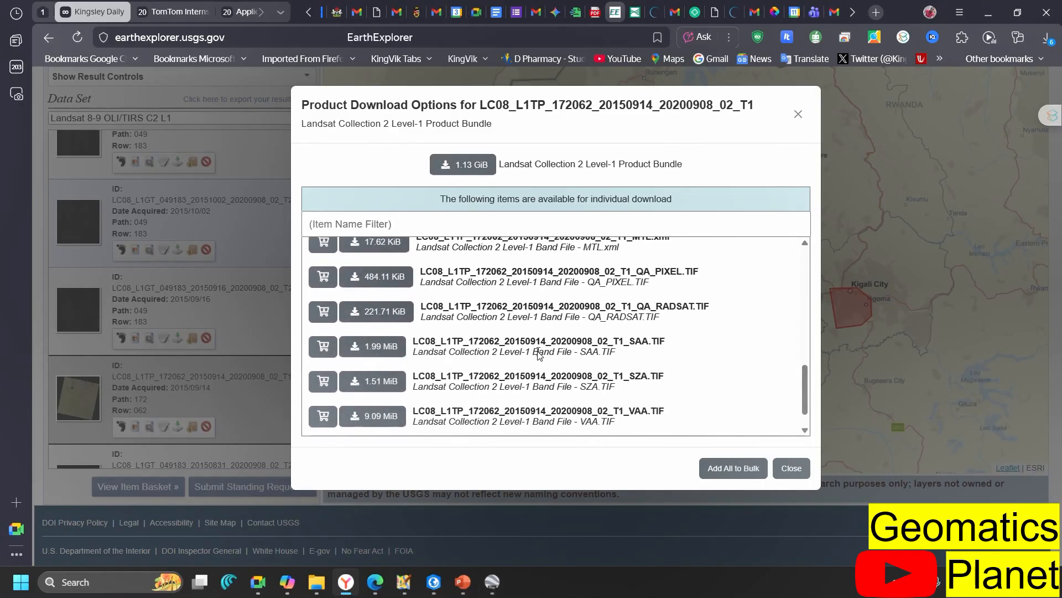
scroll(540, 354, up, 5)
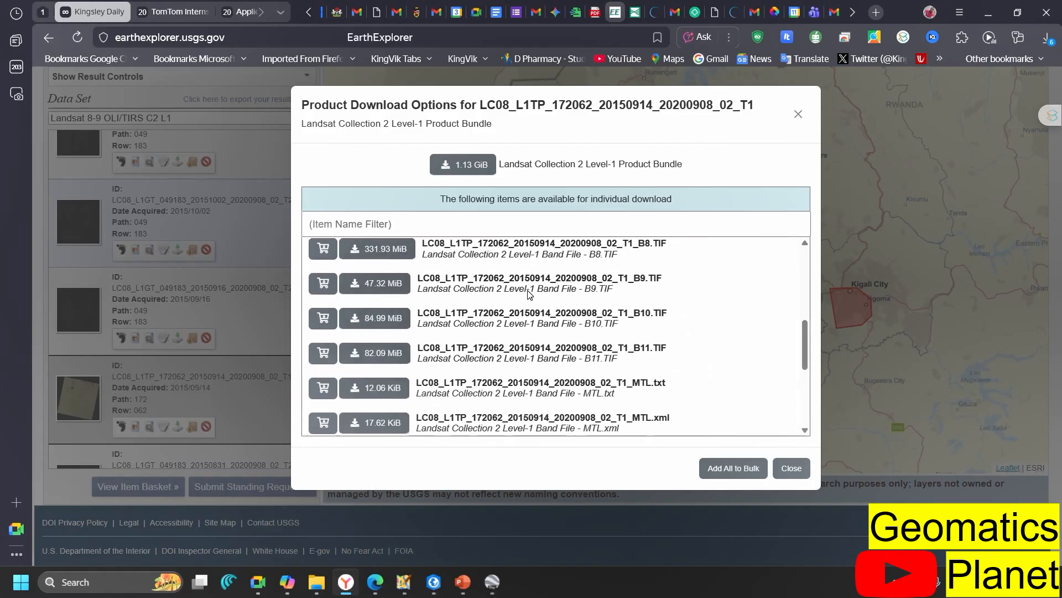
scroll(403, 302, up, 1)
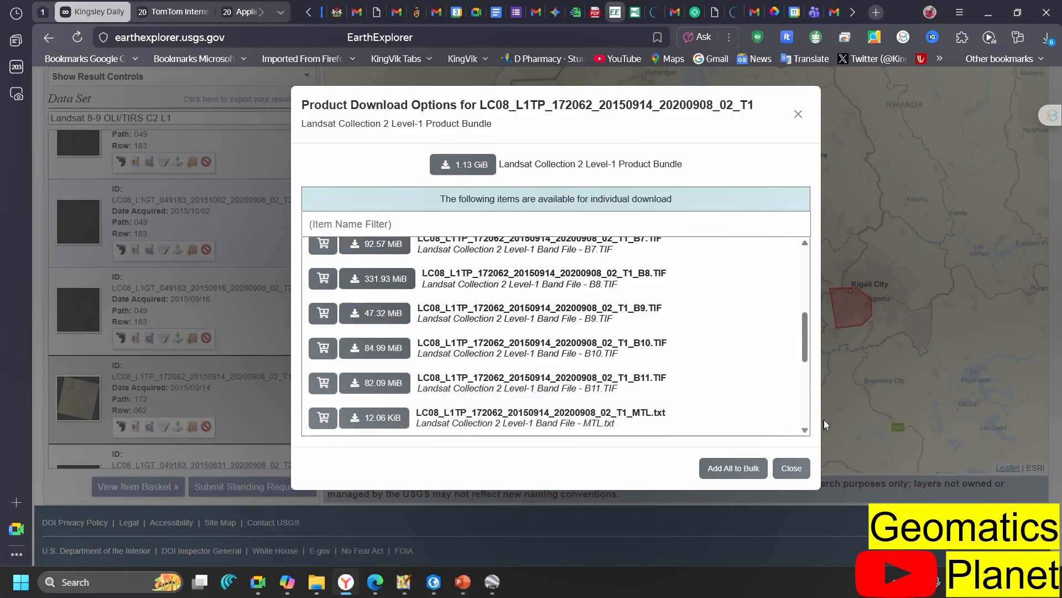
click(786, 472)
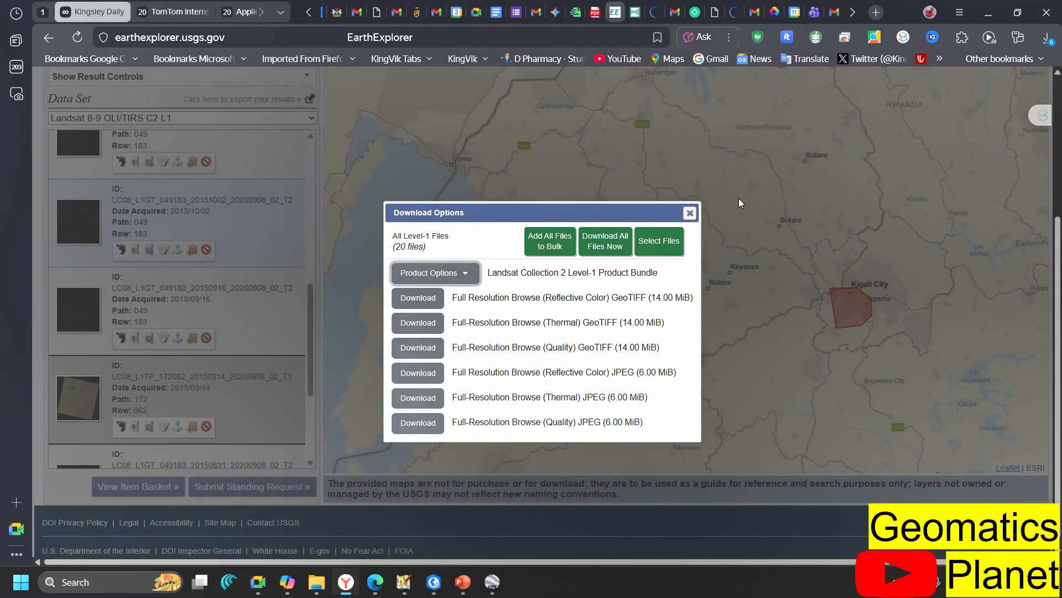
click(689, 213)
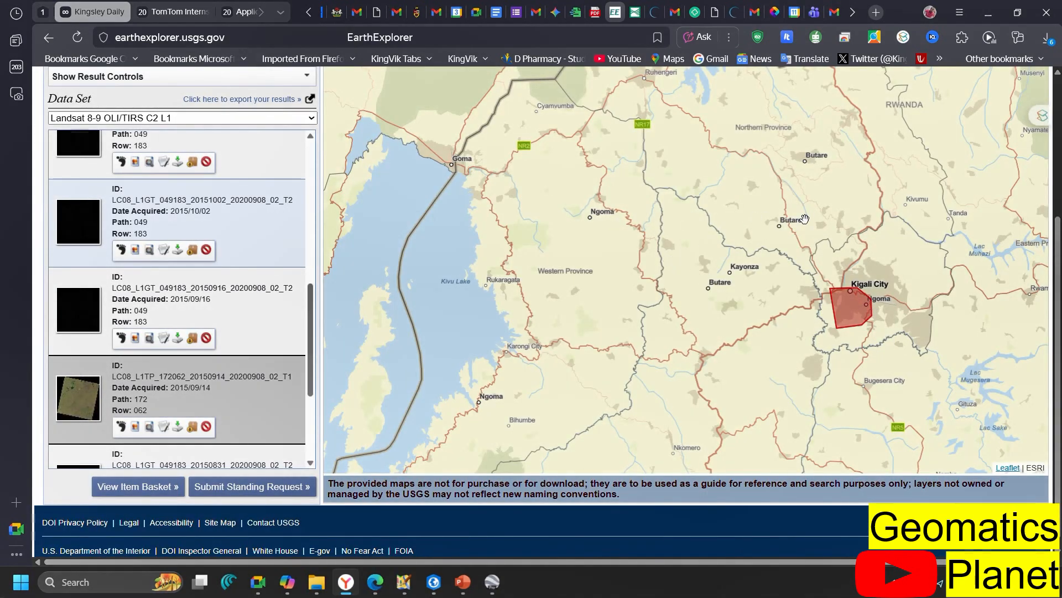
Step: Check the map footprints of the 2015/09/14 and 2015/08/29 scenes at path 172, row 062 against the Kigali area
scroll(114, 387, down, 1)
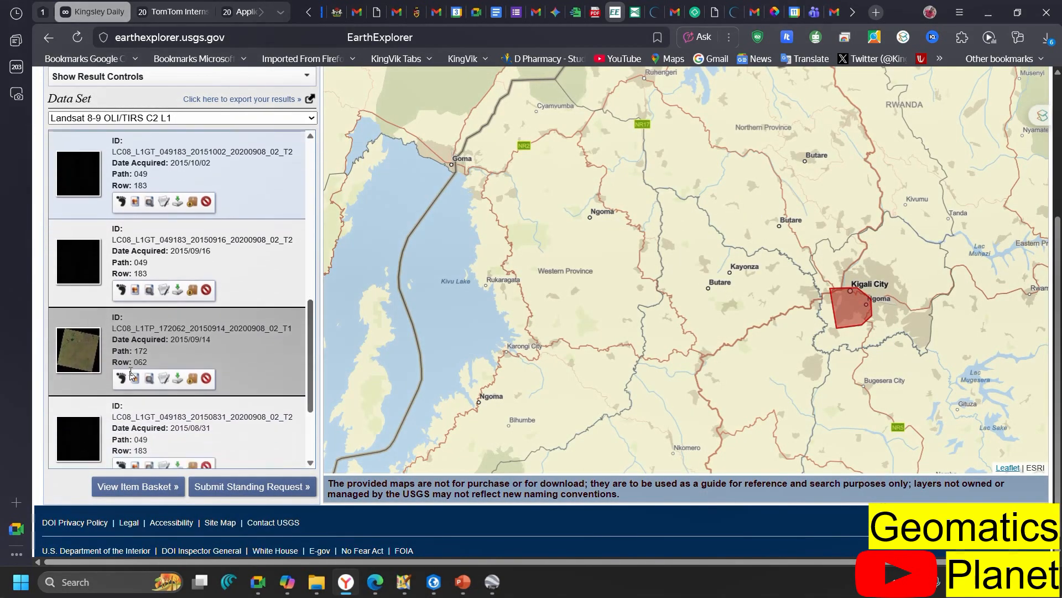
click(120, 377)
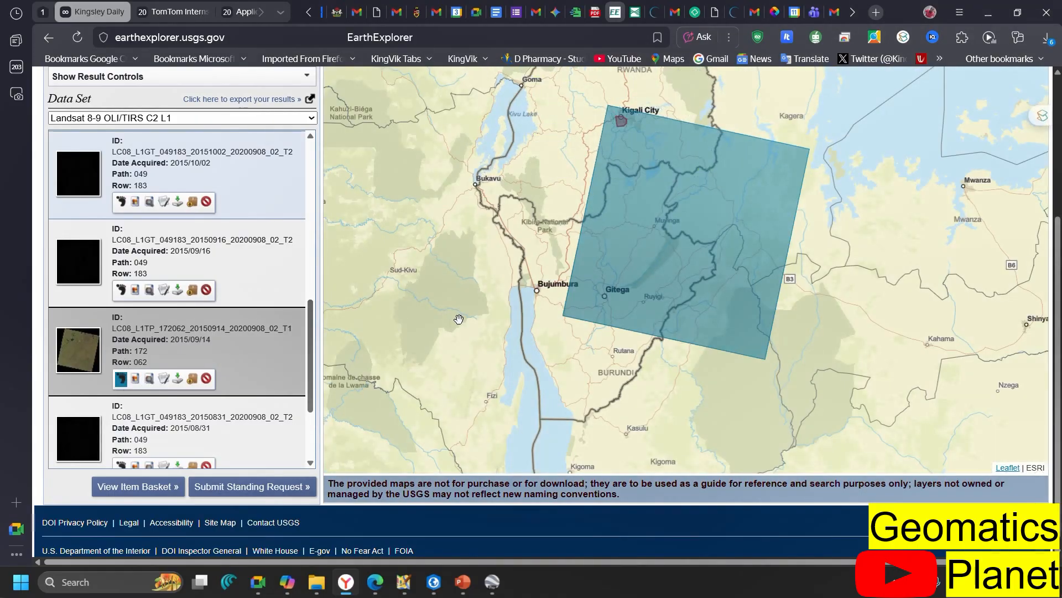
scroll(612, 234, up, 2)
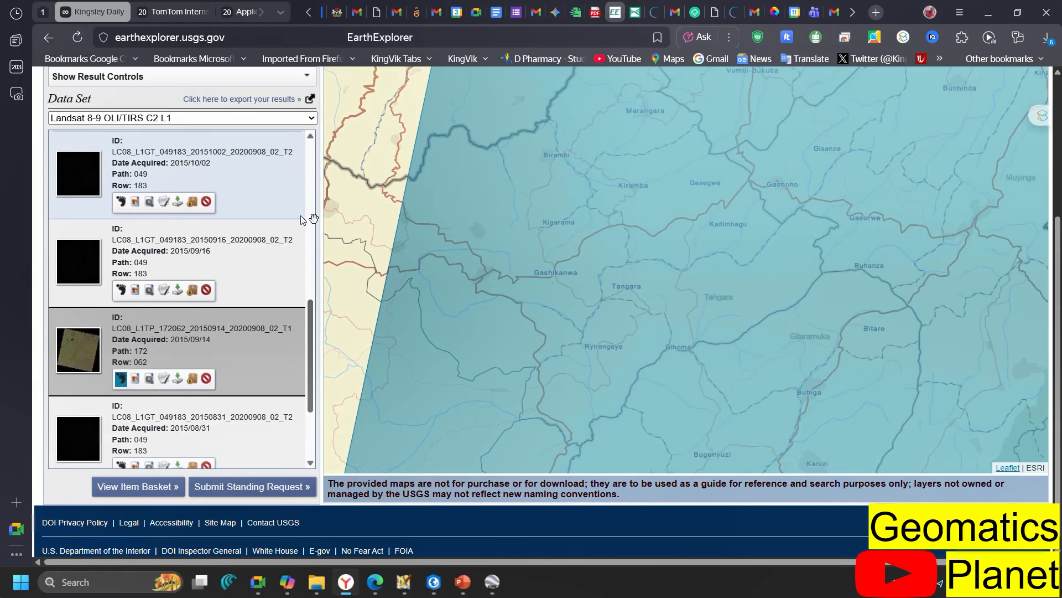
scroll(221, 218, up, 10)
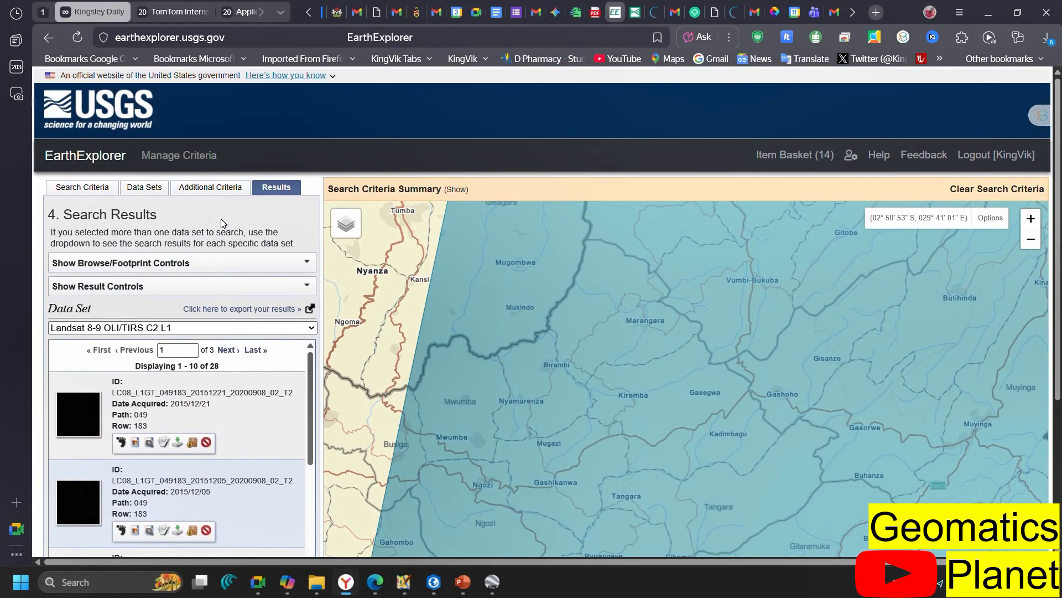
scroll(221, 218, down, 5)
scroll(221, 218, down, 8)
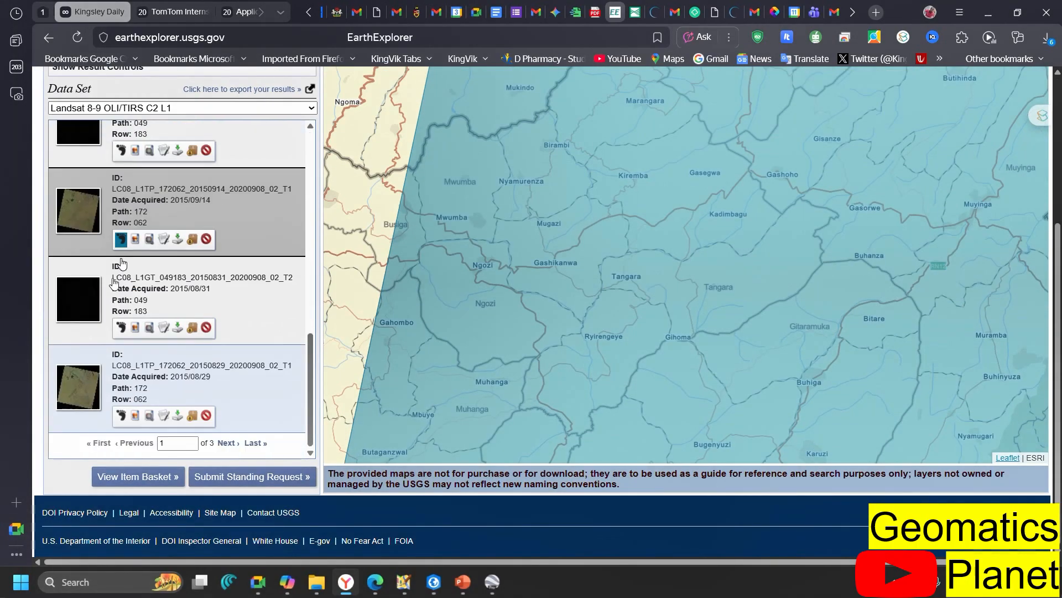
click(121, 415)
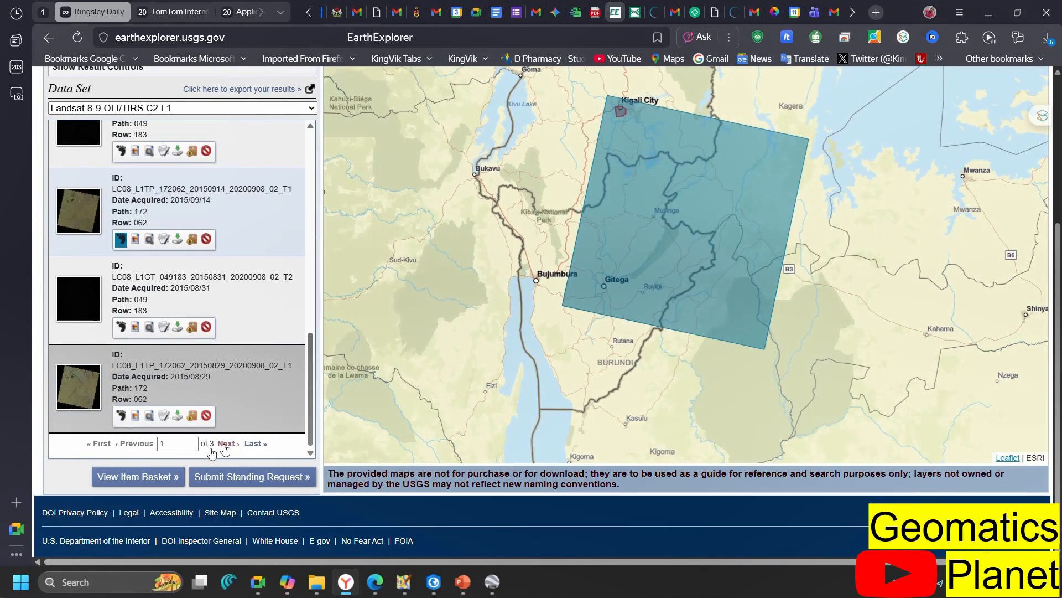
Step: Go to page 2 of the search results and show the footprint of the 2015/06/10 scene on the map
click(176, 444)
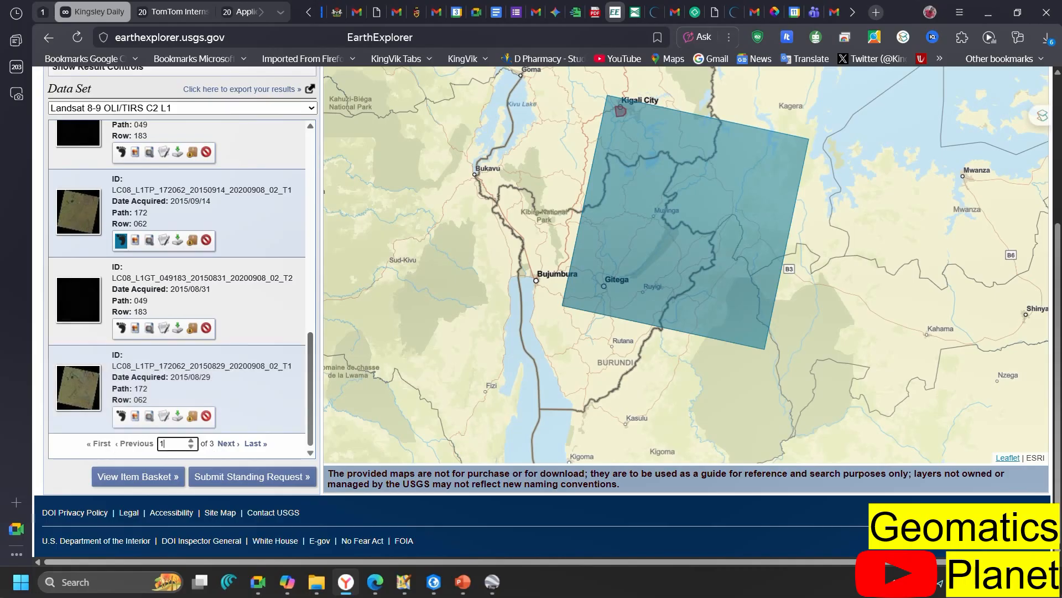
text(2)
key(Return)
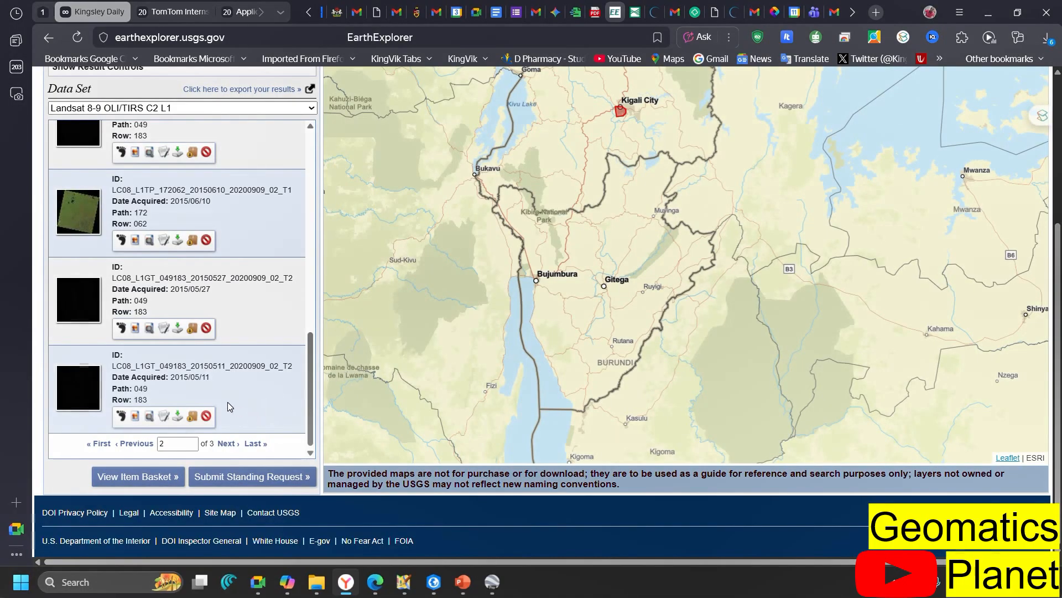
click(121, 242)
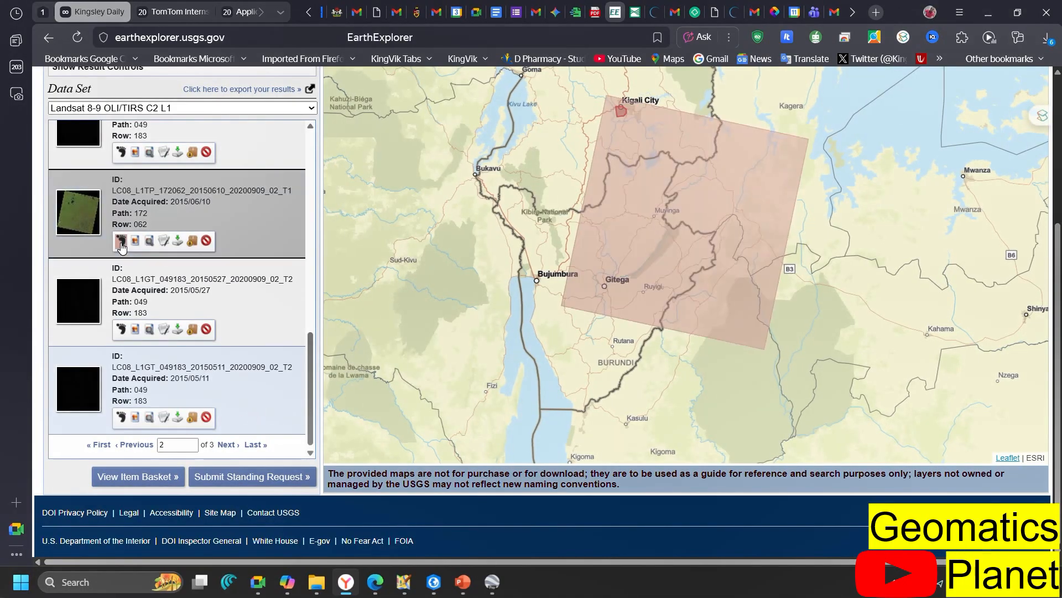
Step: Show the footprint of the 2015/07/12 scene at path 172, row 061 and inspect its coverage of the Kigali polygon
scroll(231, 299, up, 5)
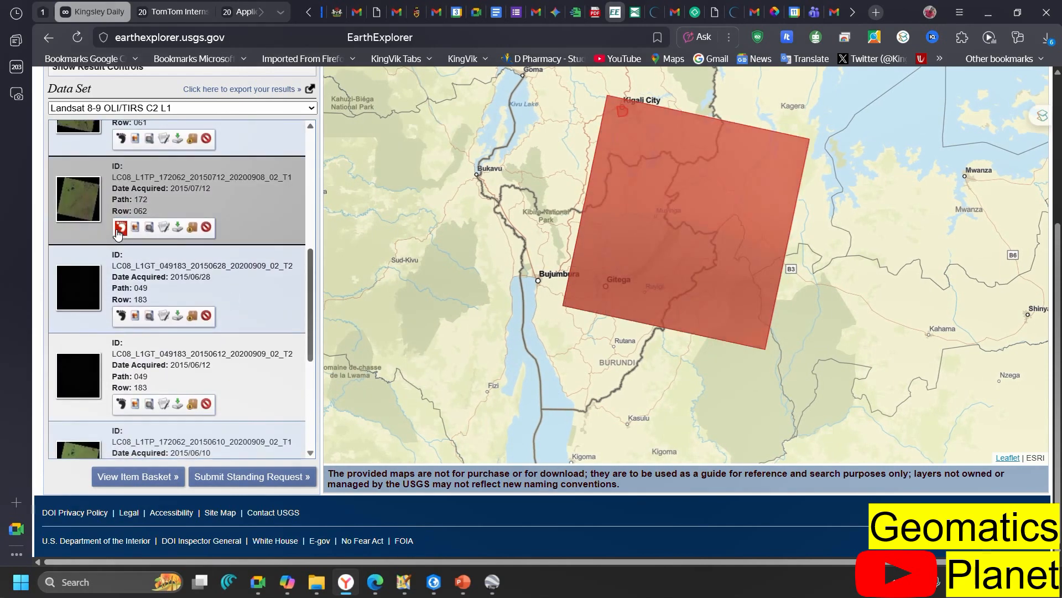
scroll(130, 204, up, 1)
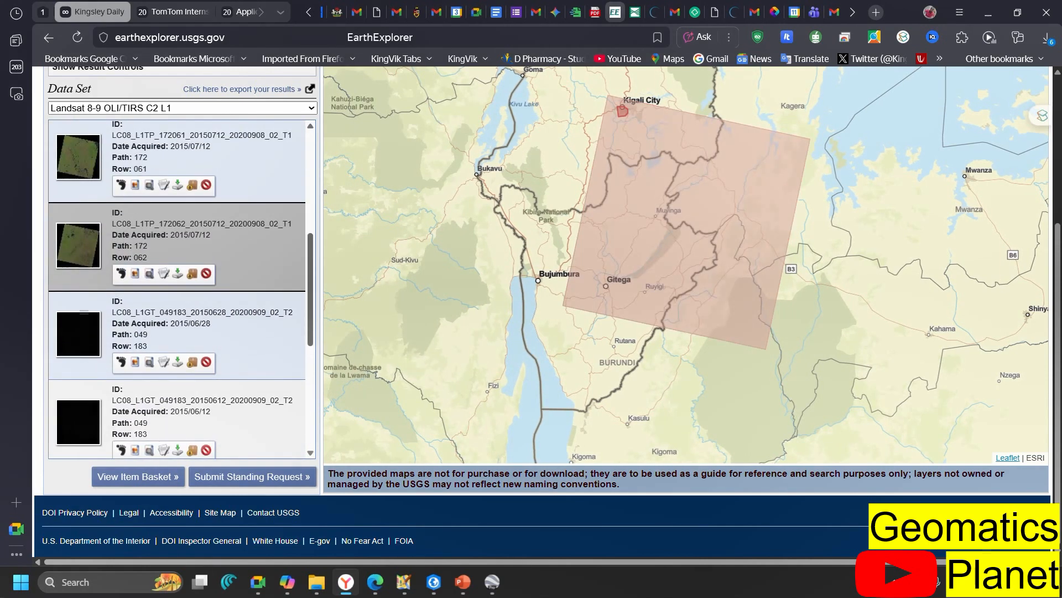
click(121, 185)
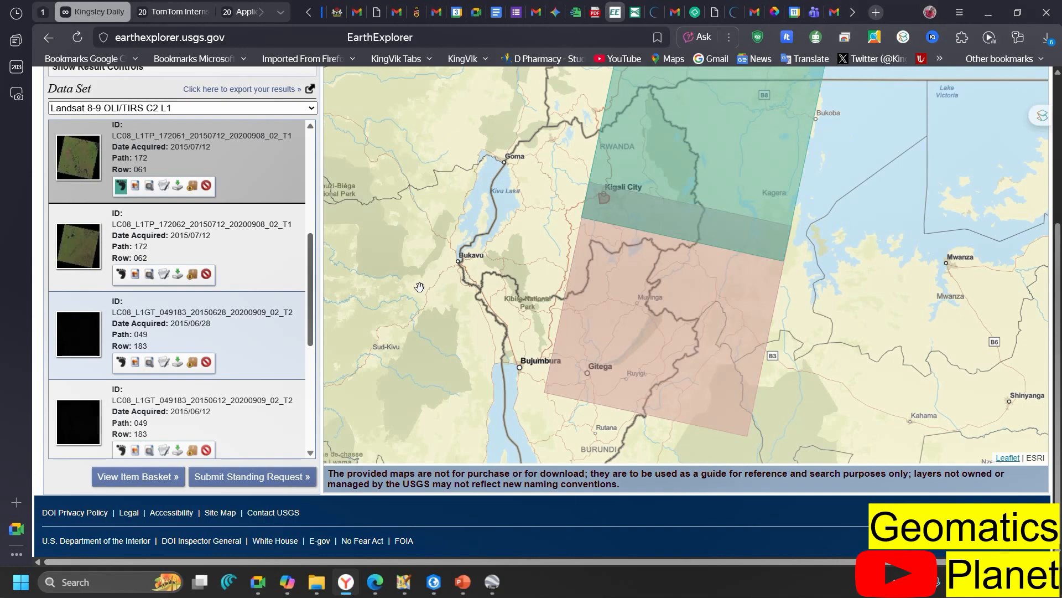
scroll(628, 191, up, 2)
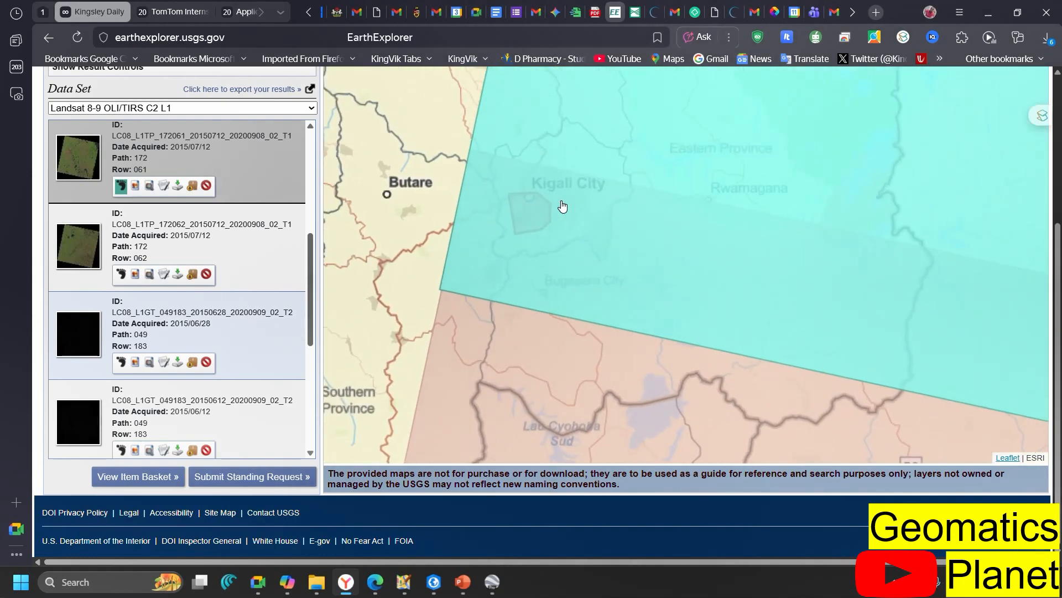
scroll(563, 207, up, 1)
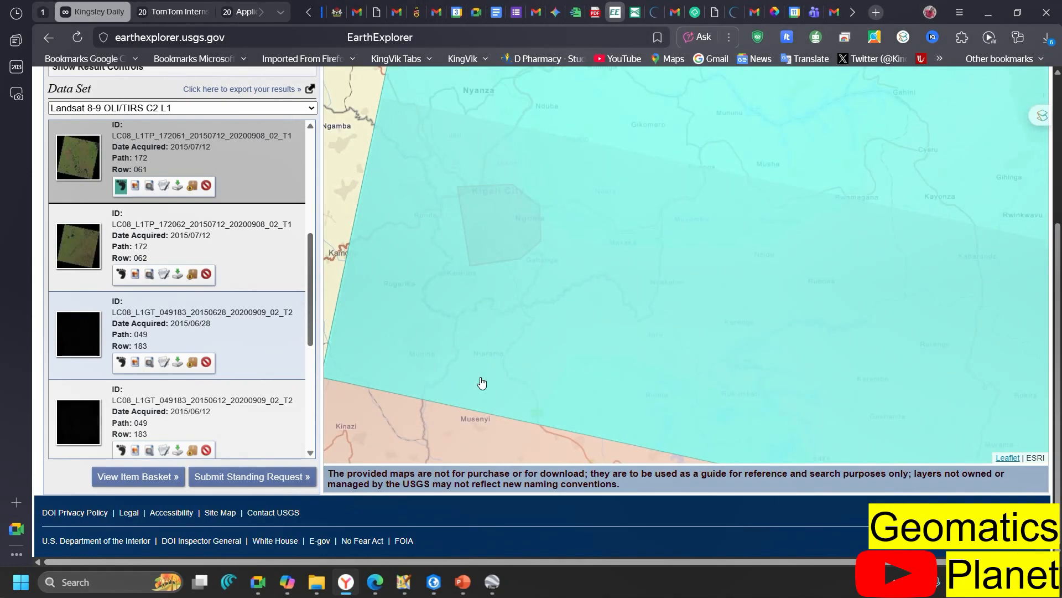